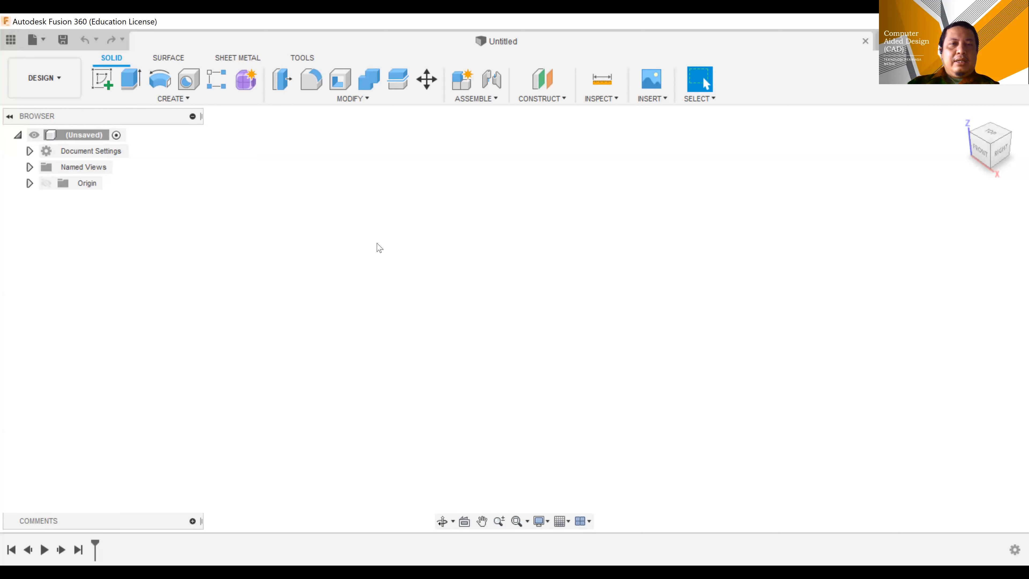
{"action": "left_click", "coordinate": [184, 102]}
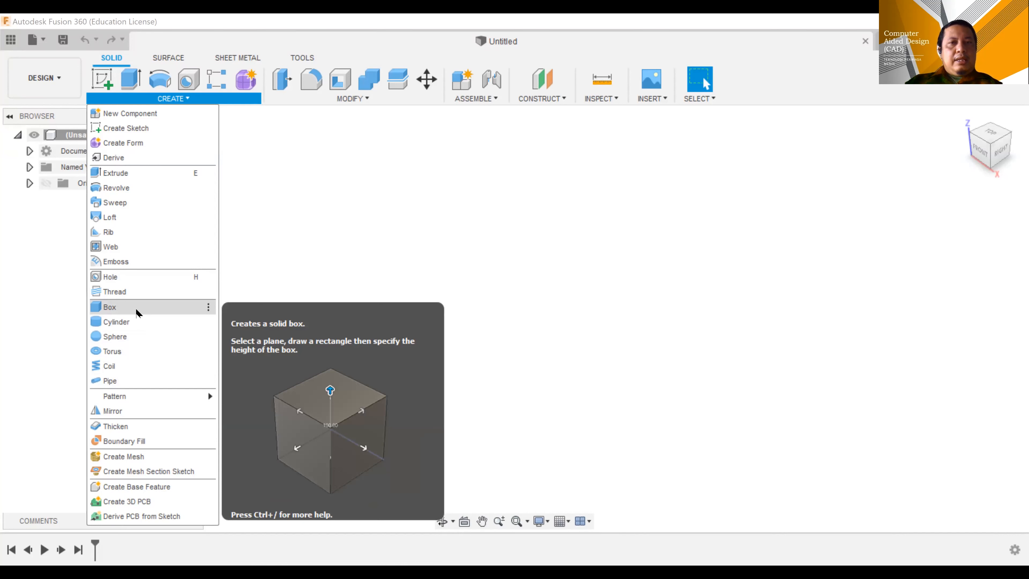
{"action": "left_click", "coordinate": [511, 104]}
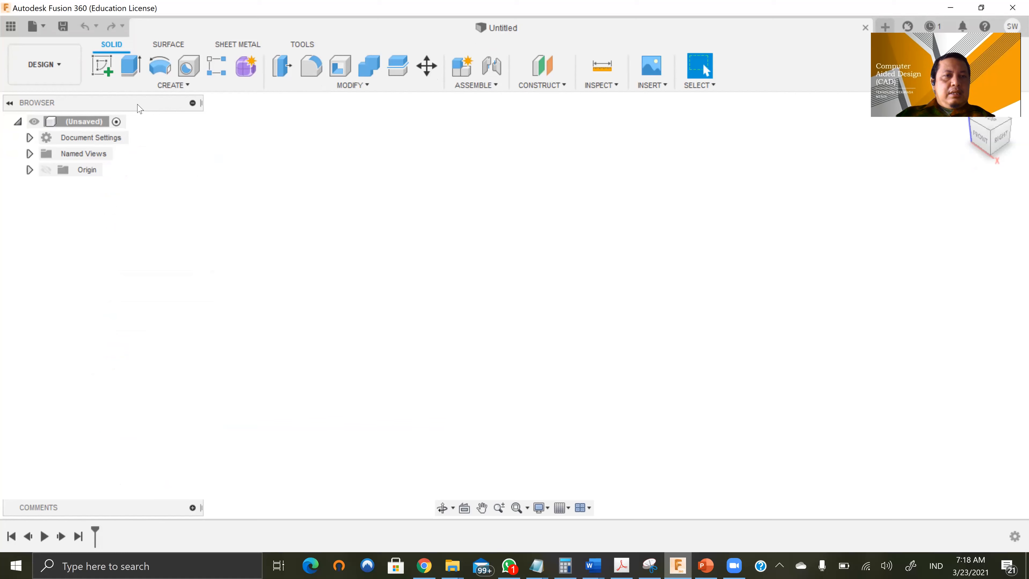
{"action": "left_click", "coordinate": [173, 85]}
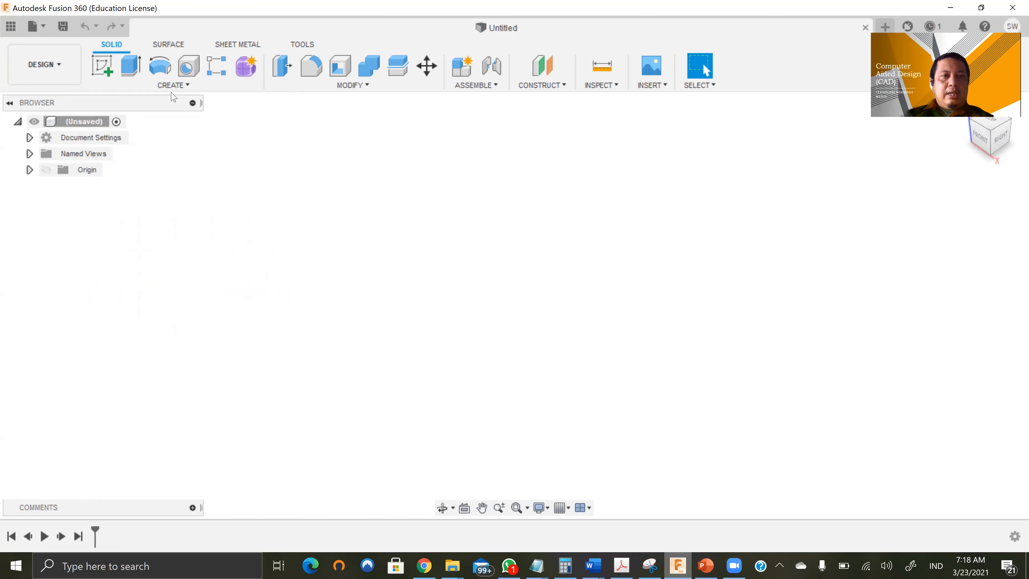
{"action": "left_click", "coordinate": [177, 86]}
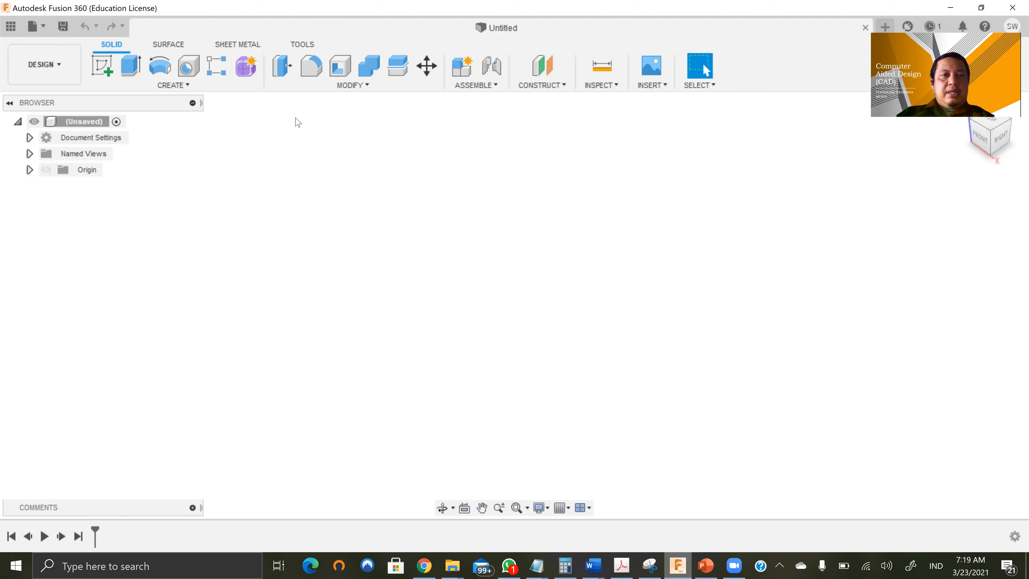
Start a new sketch on the horizontal origin plane
{"action": "left_click", "coordinate": [104, 67]}
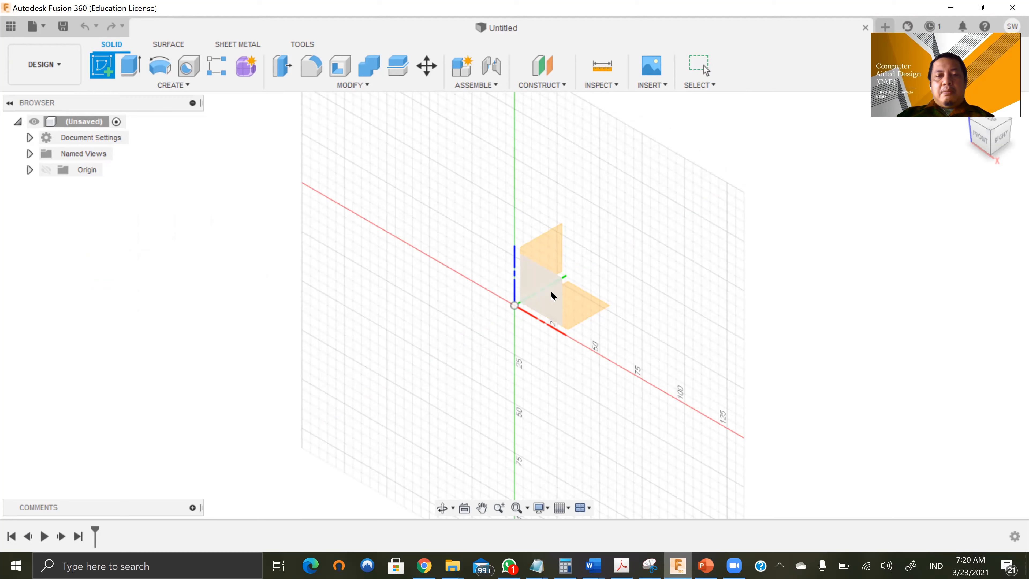
{"action": "left_click", "coordinate": [599, 310]}
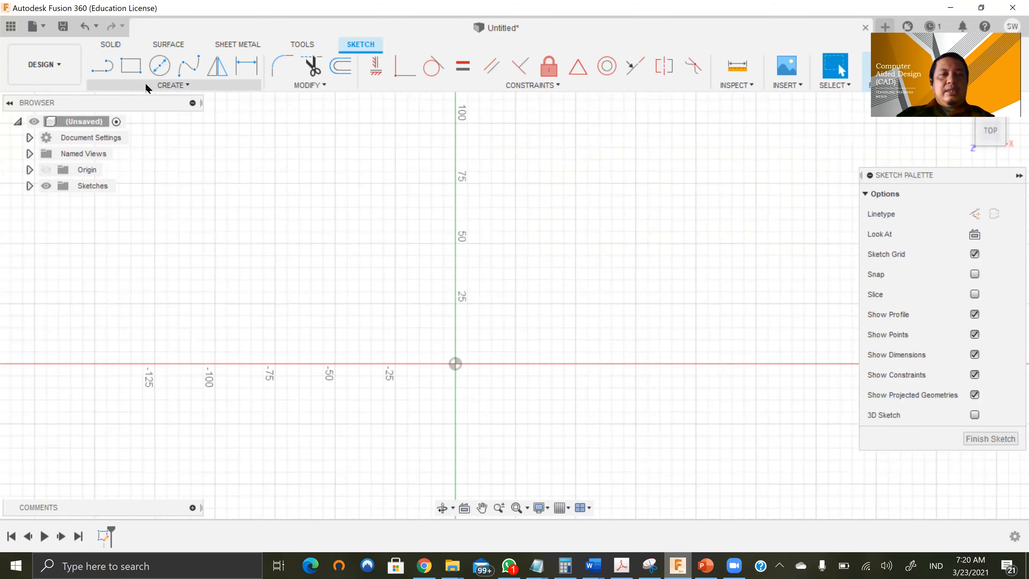
{"action": "left_click", "coordinate": [106, 68]}
{"action": "left_click", "coordinate": [126, 66]}
{"action": "left_click", "coordinate": [154, 69]}
{"action": "key", "text": "Escape"}
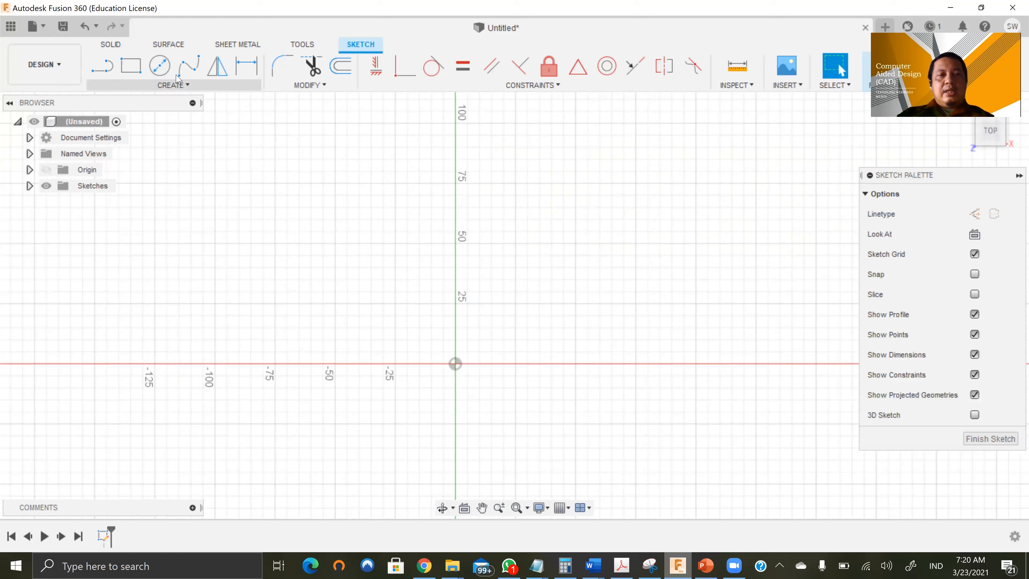
{"action": "left_click", "coordinate": [187, 71]}
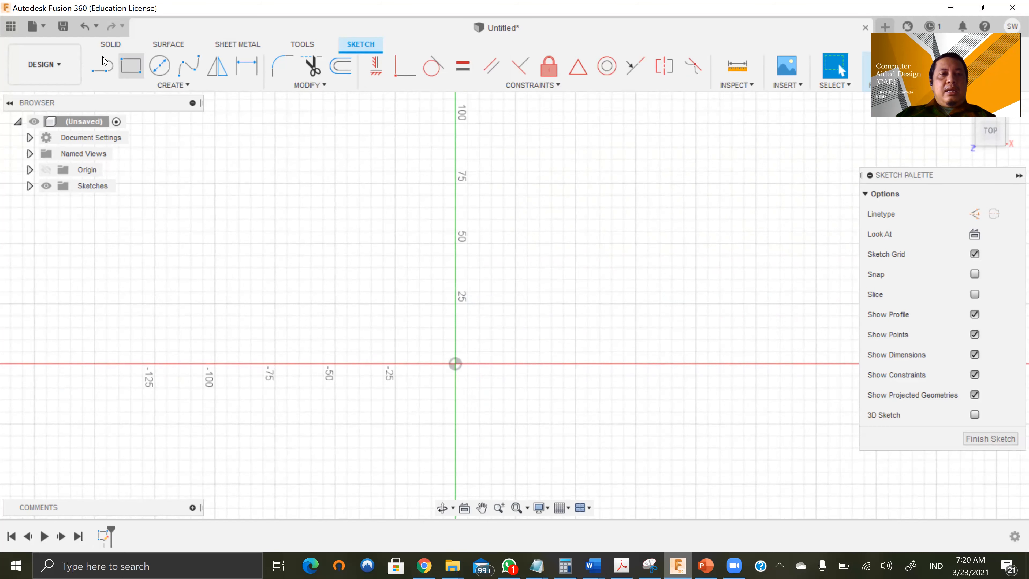
Sketch a closed trapezoid above the X axis with a top edge about 42 mm, a vertical edge about 22 mm and a slanted edge about 34 mm
{"action": "left_click", "coordinate": [166, 85]}
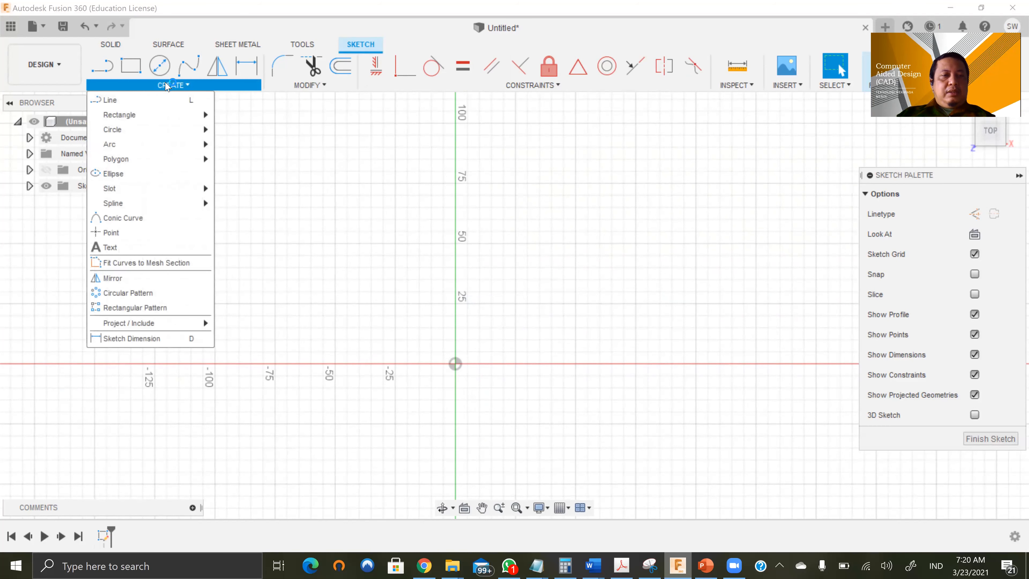
{"action": "mouse_move", "coordinate": [163, 115]}
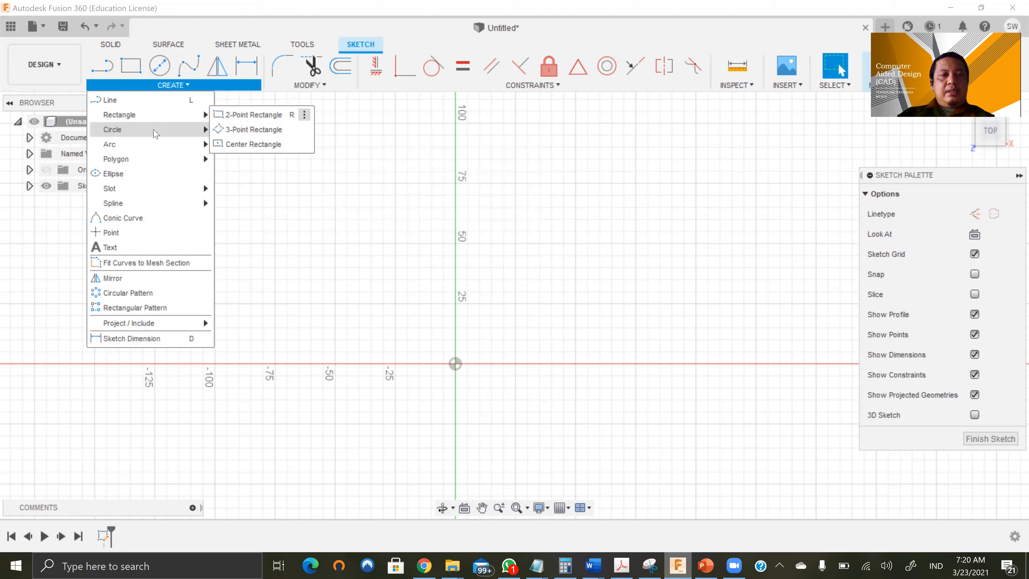
{"action": "mouse_move", "coordinate": [156, 133]}
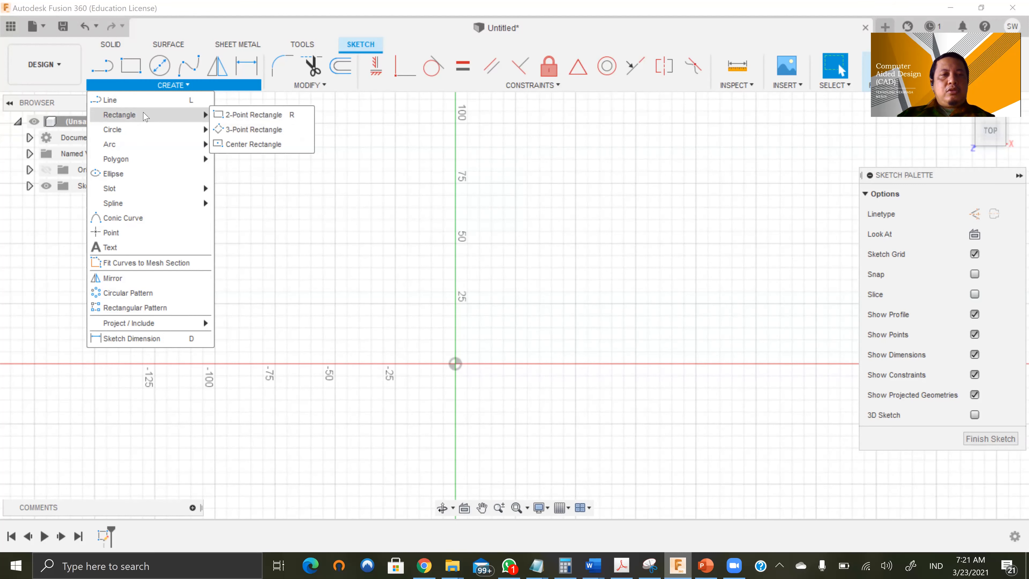
{"action": "left_click", "coordinate": [110, 100]}
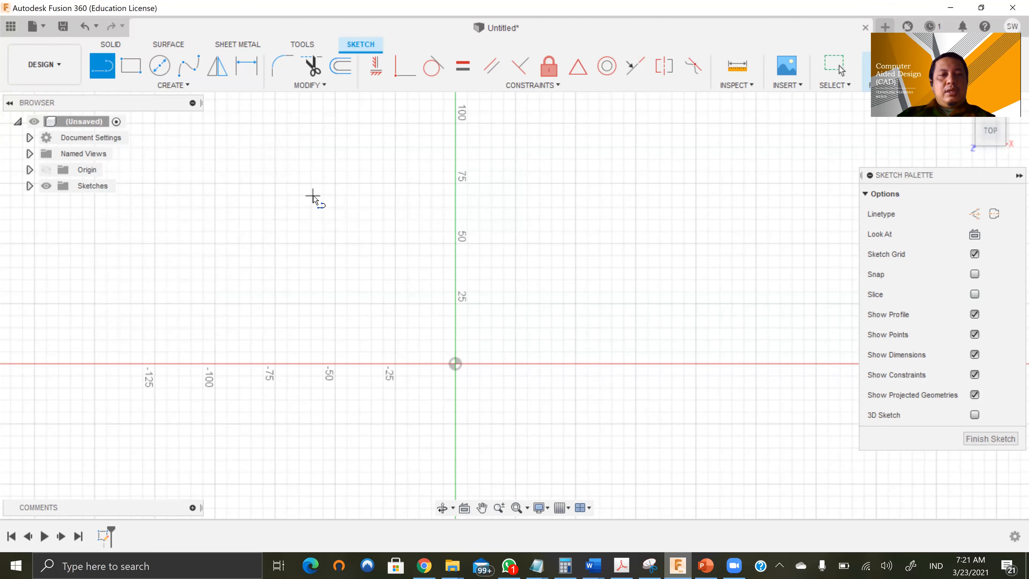
{"action": "left_click", "coordinate": [312, 196]}
{"action": "left_click", "coordinate": [407, 196]}
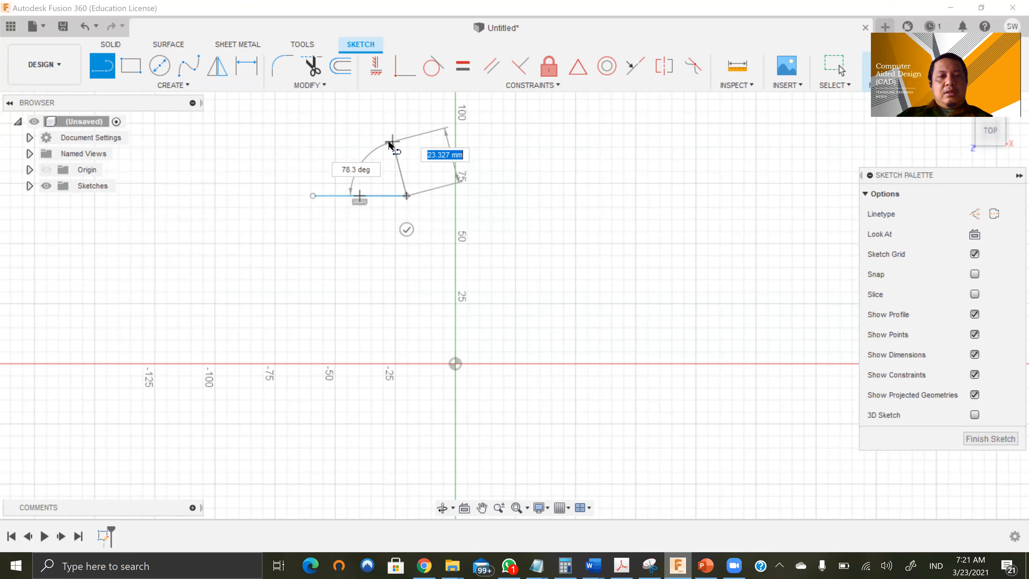
{"action": "left_click", "coordinate": [406, 144]}
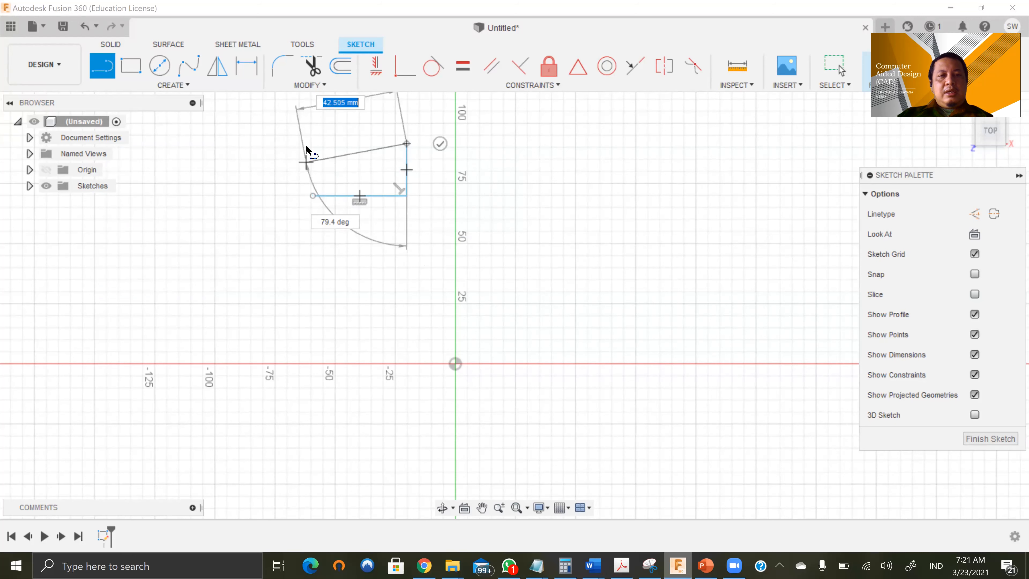
{"action": "left_click", "coordinate": [306, 143]}
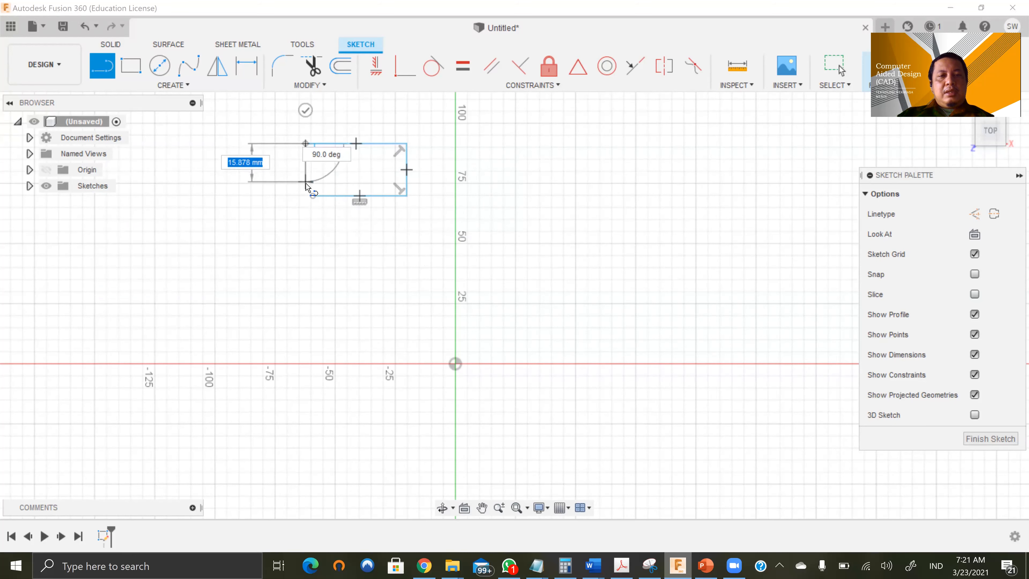
{"action": "left_click_drag", "start_coordinate": [303, 188], "coordinate": [243, 195]}
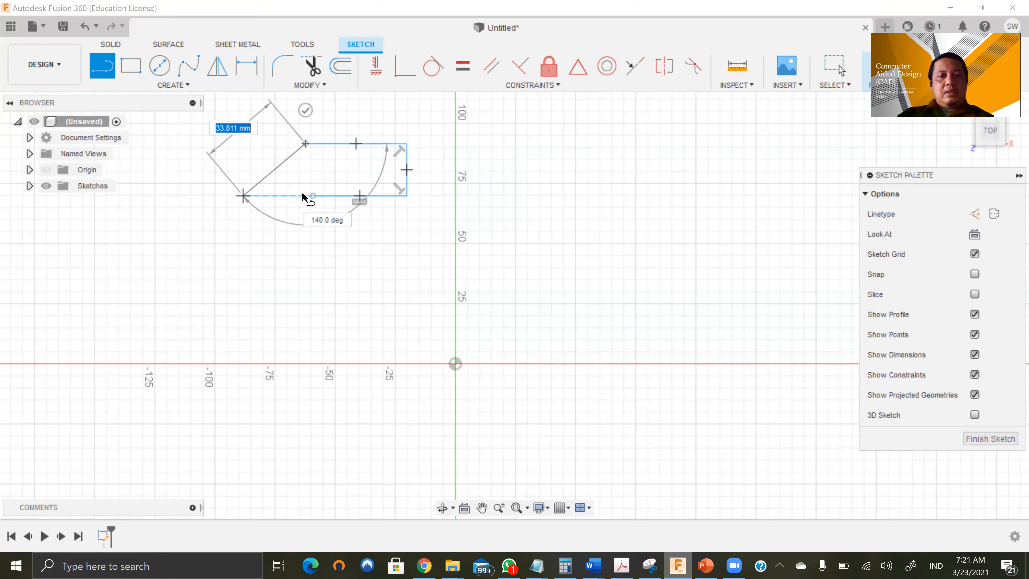
{"action": "left_click", "coordinate": [243, 196]}
{"action": "left_click", "coordinate": [313, 196]}
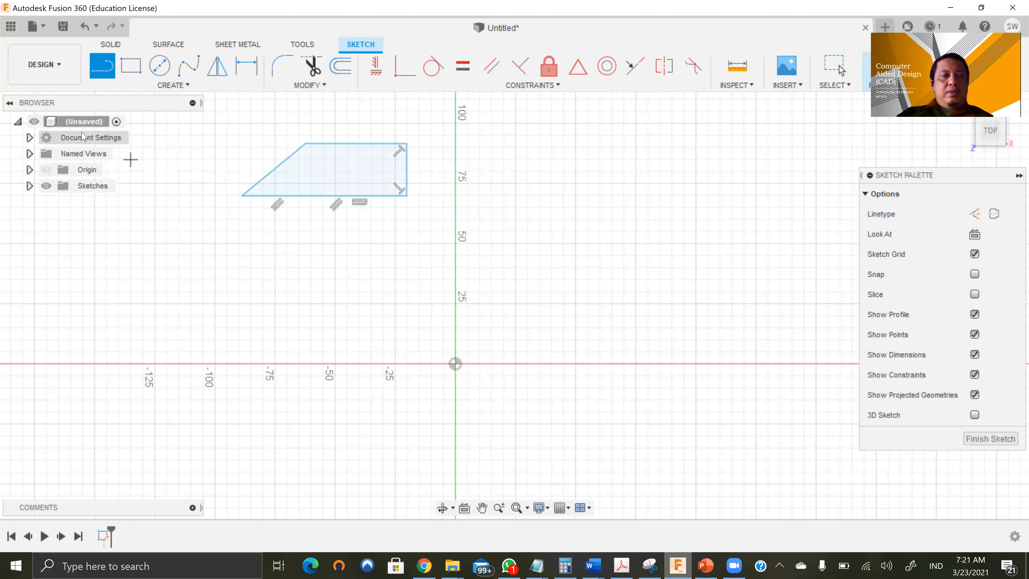
Draw a center diameter circle about 41 mm across just below the trapezoid
{"action": "left_click", "coordinate": [167, 87]}
{"action": "mouse_move", "coordinate": [165, 131]}
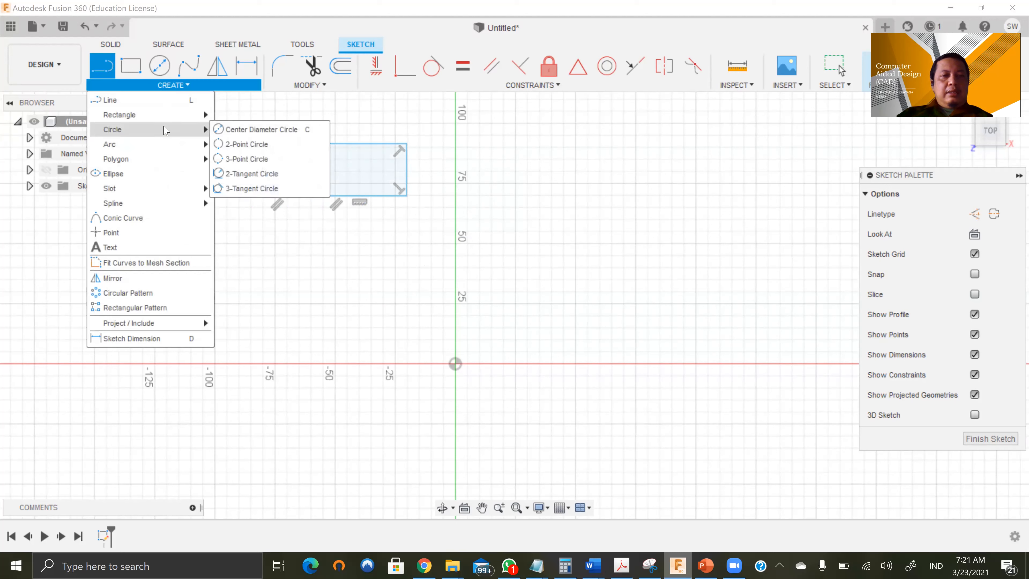
{"action": "left_click", "coordinate": [247, 130]}
{"action": "left_click", "coordinate": [307, 269]}
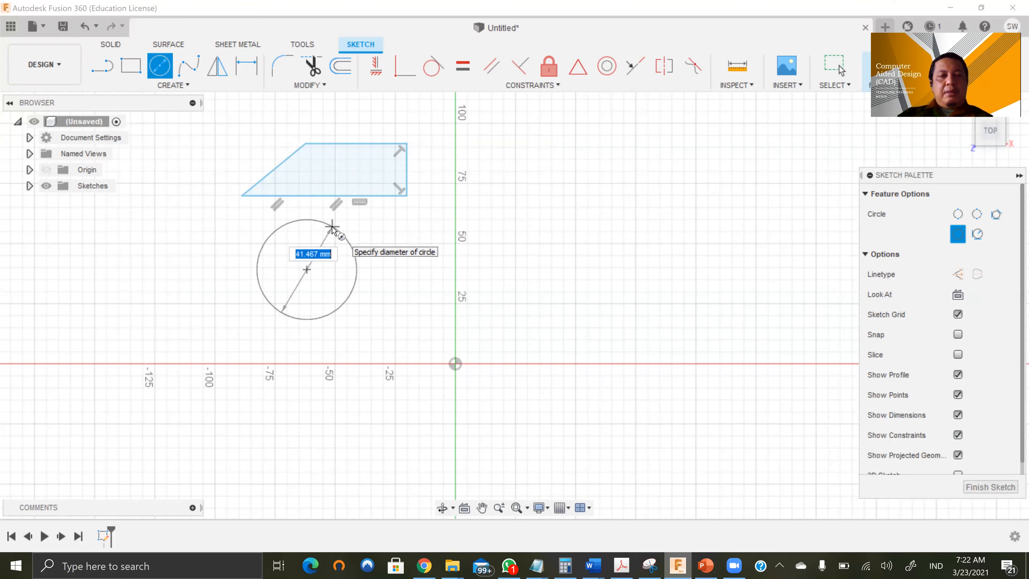
{"action": "left_click", "coordinate": [333, 227]}
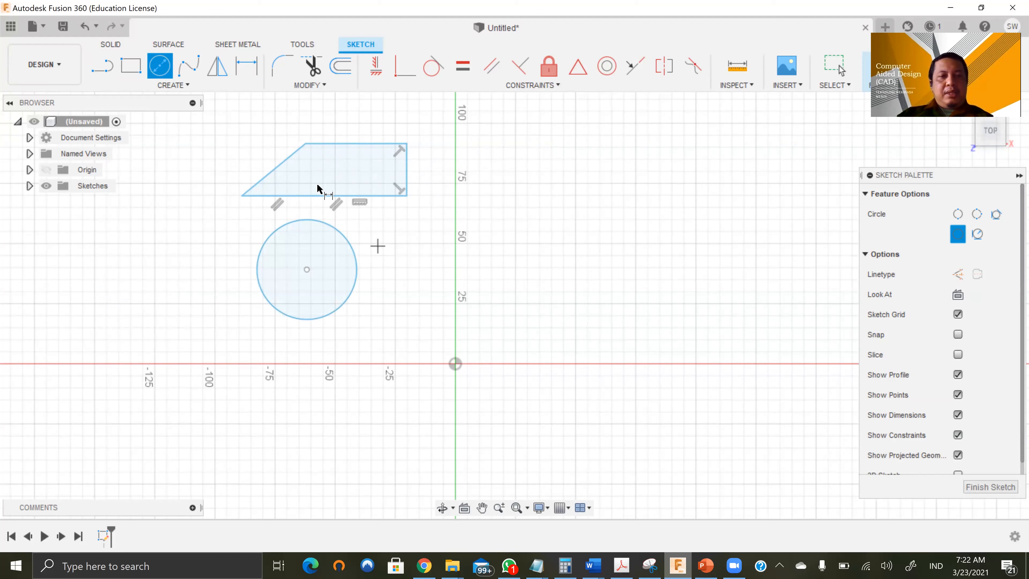
Dimension the trapezoid's top edge and set its length to 45 mm
{"action": "key", "text": "d"}
{"action": "left_click", "coordinate": [348, 144]}
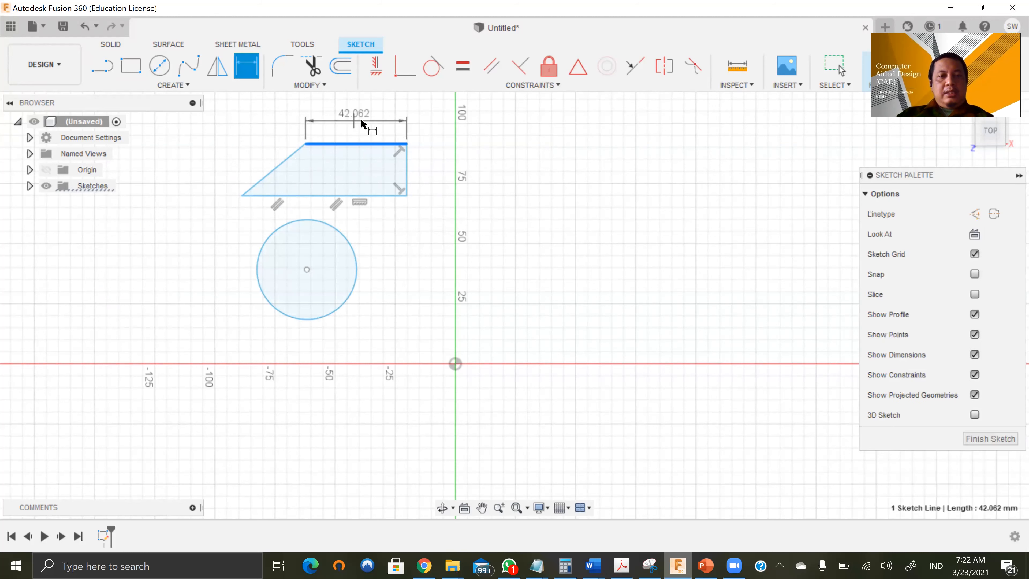
{"action": "left_click", "coordinate": [363, 126]}
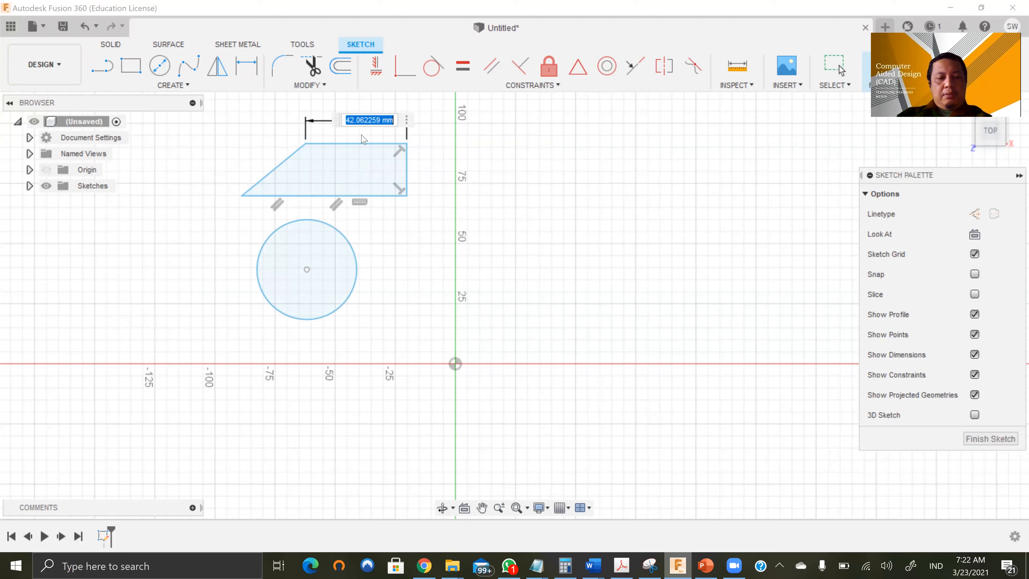
{"action": "type", "text": "45"}
{"action": "key", "text": "Return"}
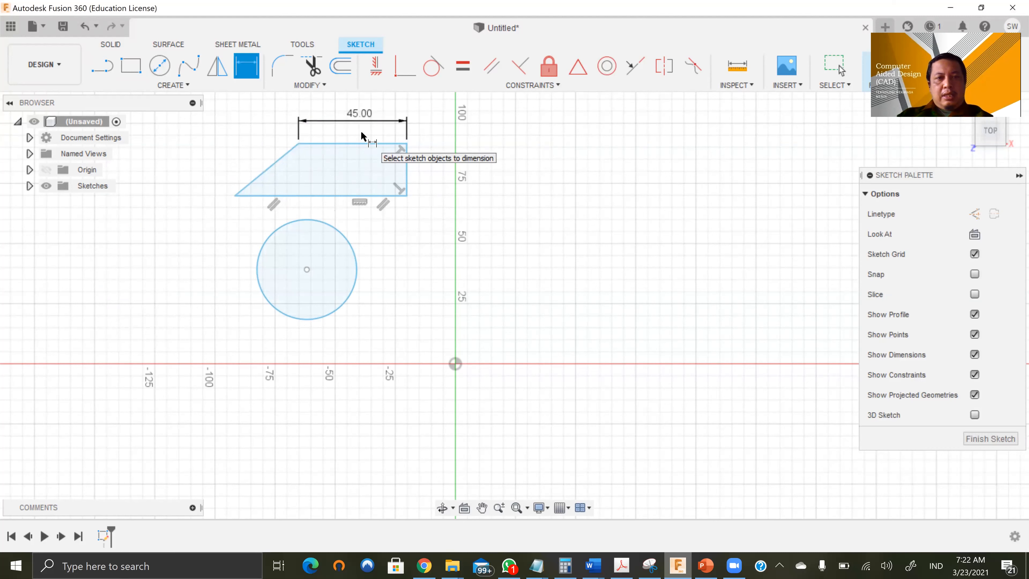
Dimension the trapezoid's vertical edge and set its height to 25 mm
{"action": "left_click", "coordinate": [407, 172]}
{"action": "left_click", "coordinate": [438, 170]}
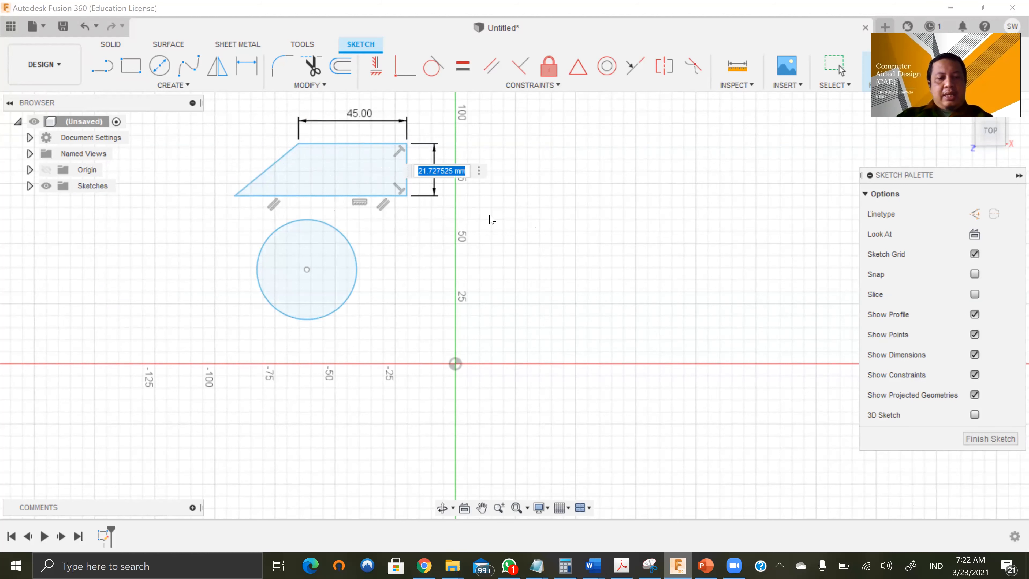
{"action": "type", "text": "25"}
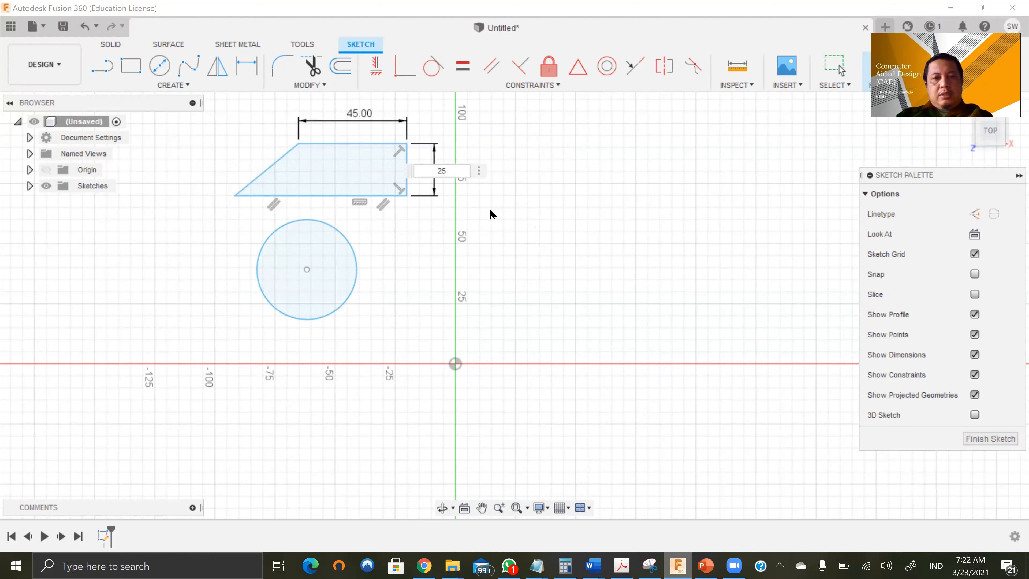
{"action": "key", "text": "Return"}
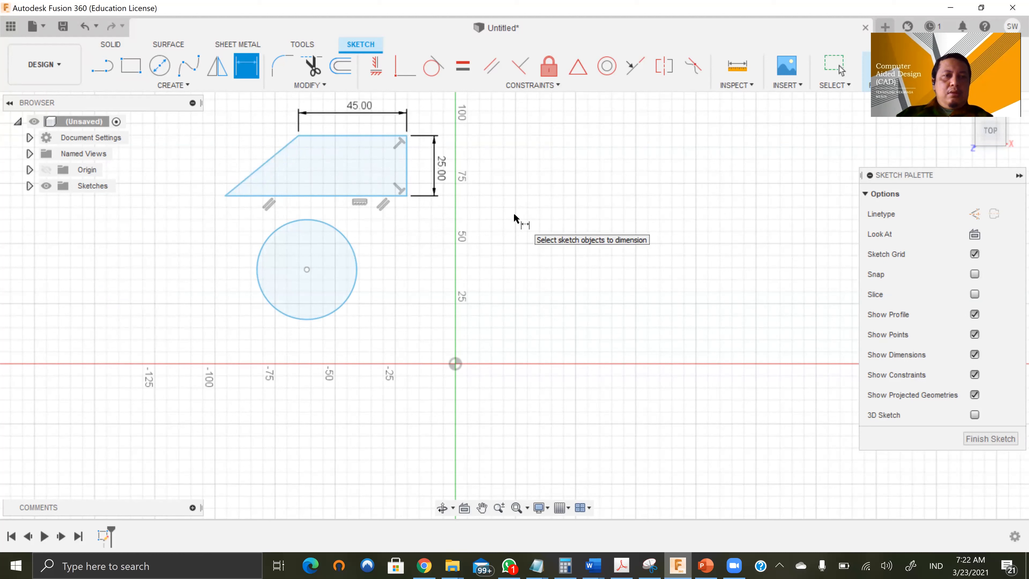
{"action": "left_click", "coordinate": [183, 87]}
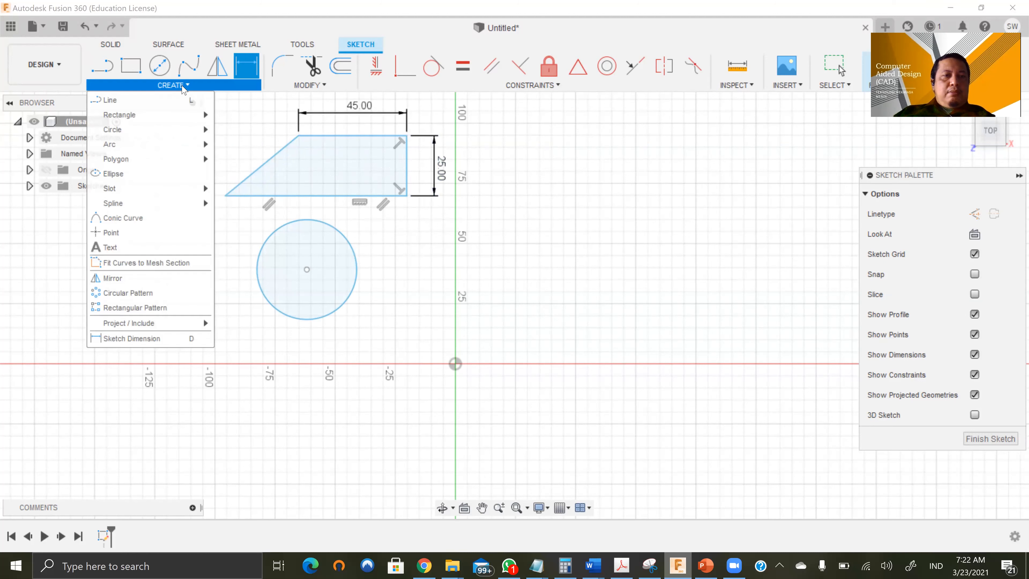
{"action": "mouse_move", "coordinate": [173, 146]}
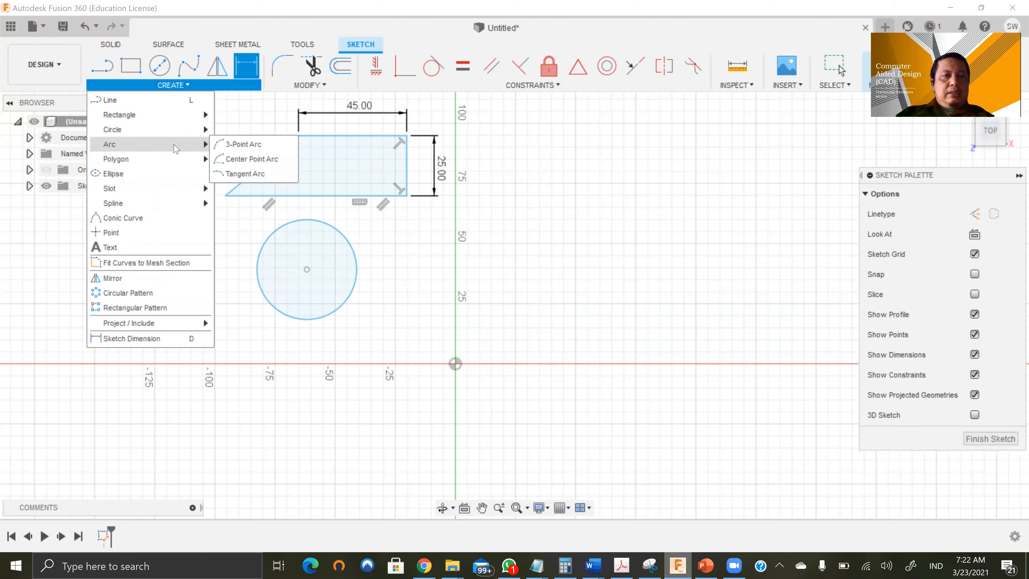
{"action": "mouse_move", "coordinate": [200, 136]}
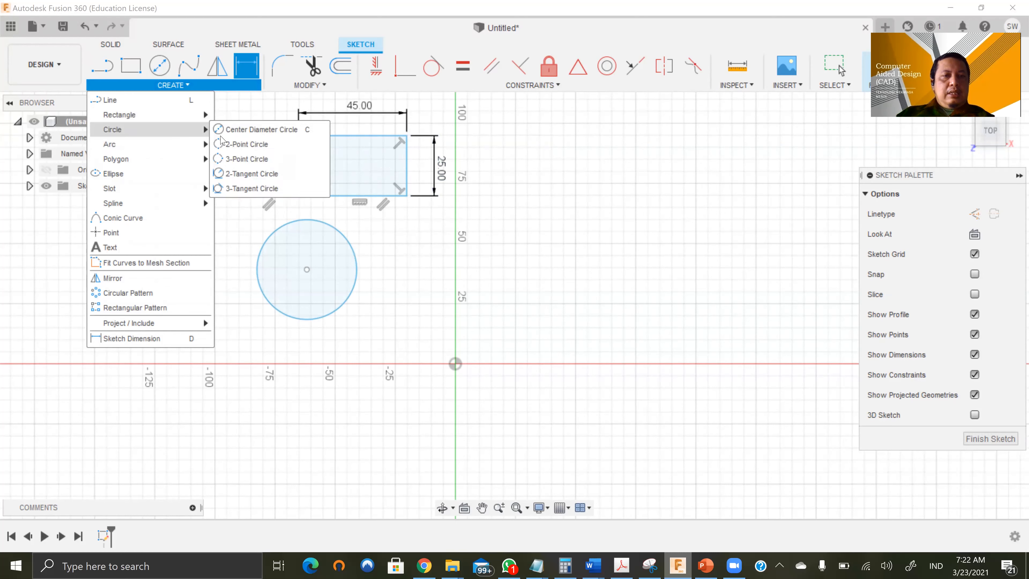
{"action": "left_click", "coordinate": [262, 174]}
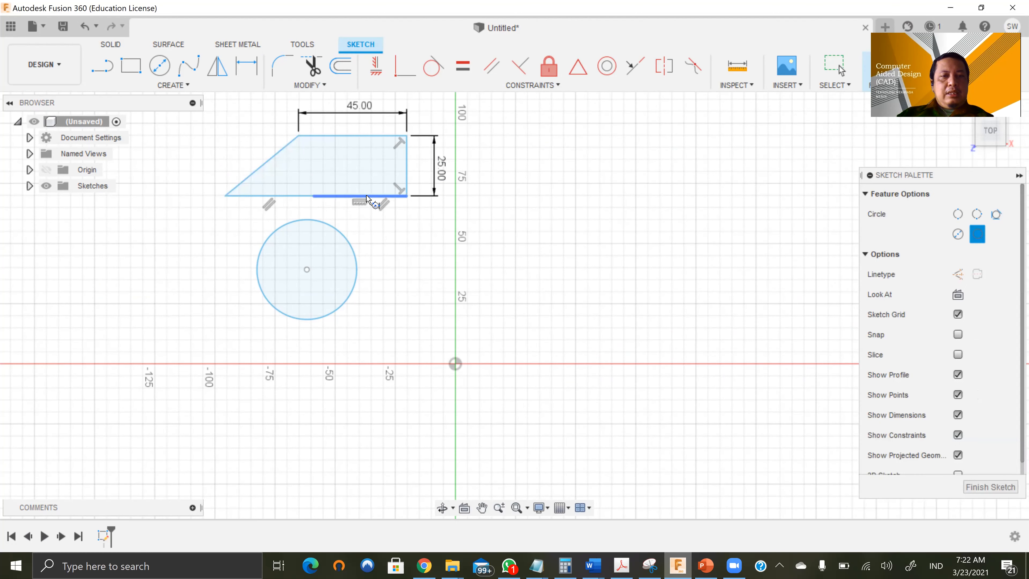
{"action": "left_click", "coordinate": [356, 196]}
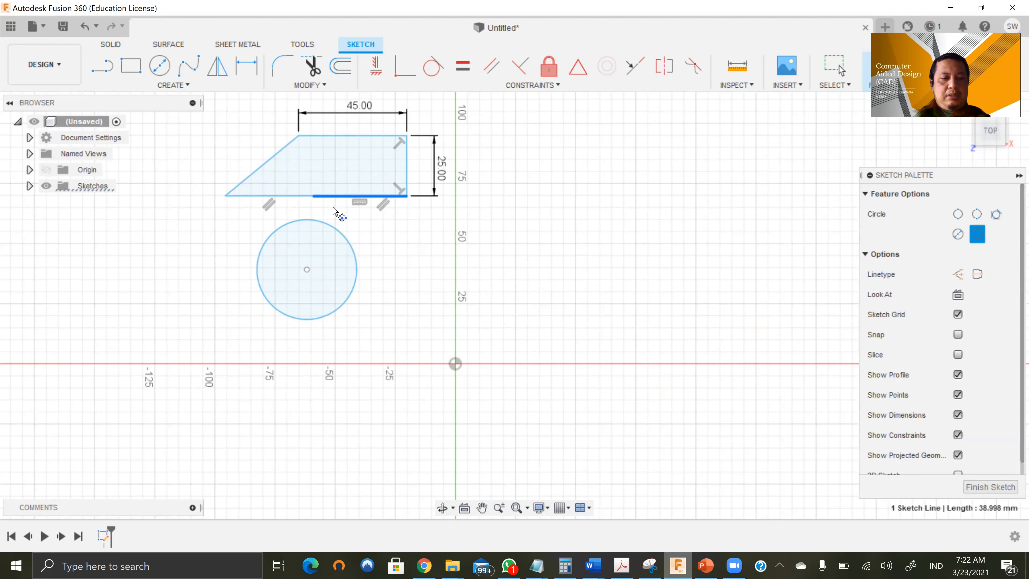
{"action": "key", "text": "Escape"}
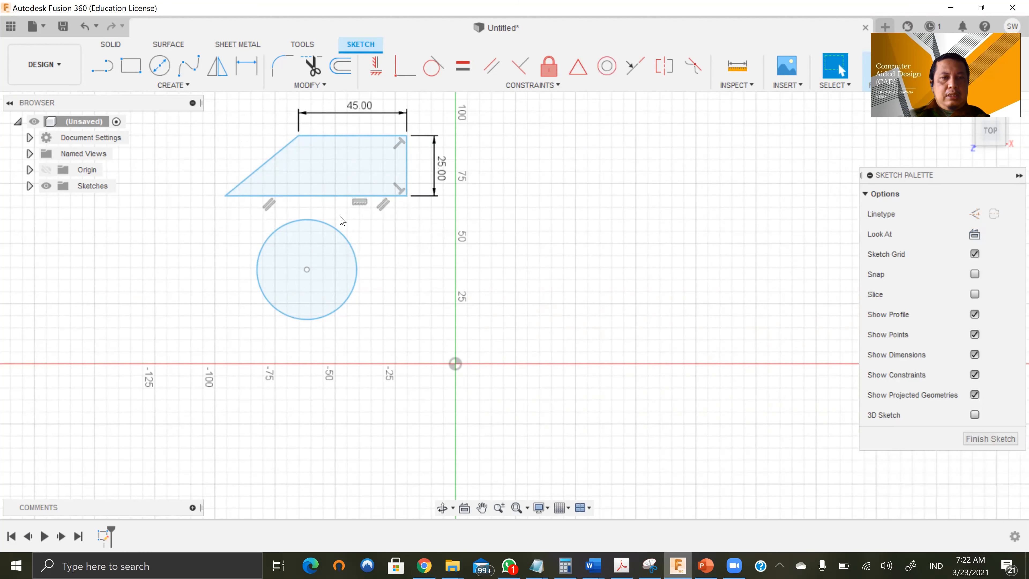
{"action": "left_click", "coordinate": [178, 86]}
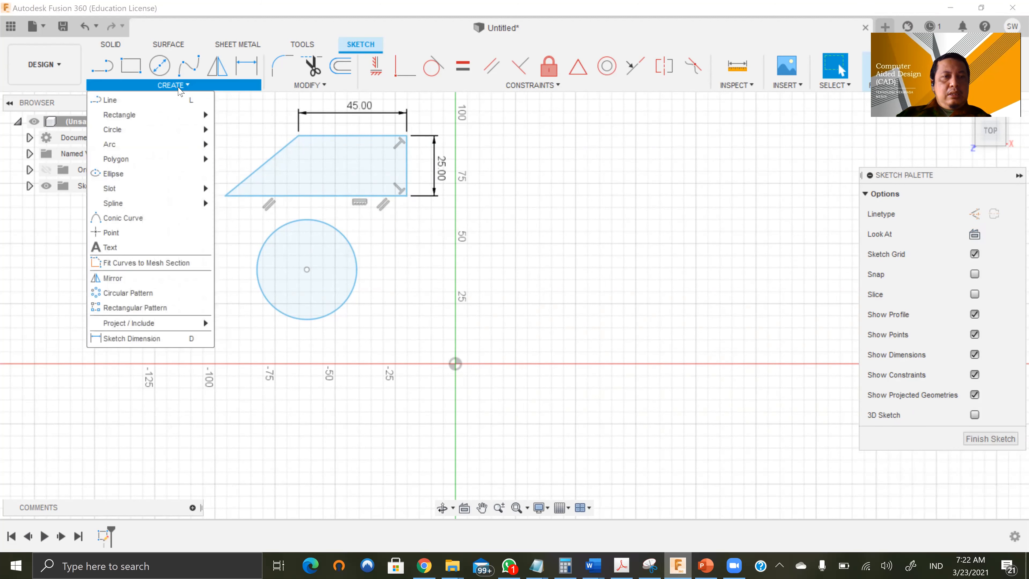
{"action": "mouse_move", "coordinate": [180, 143]}
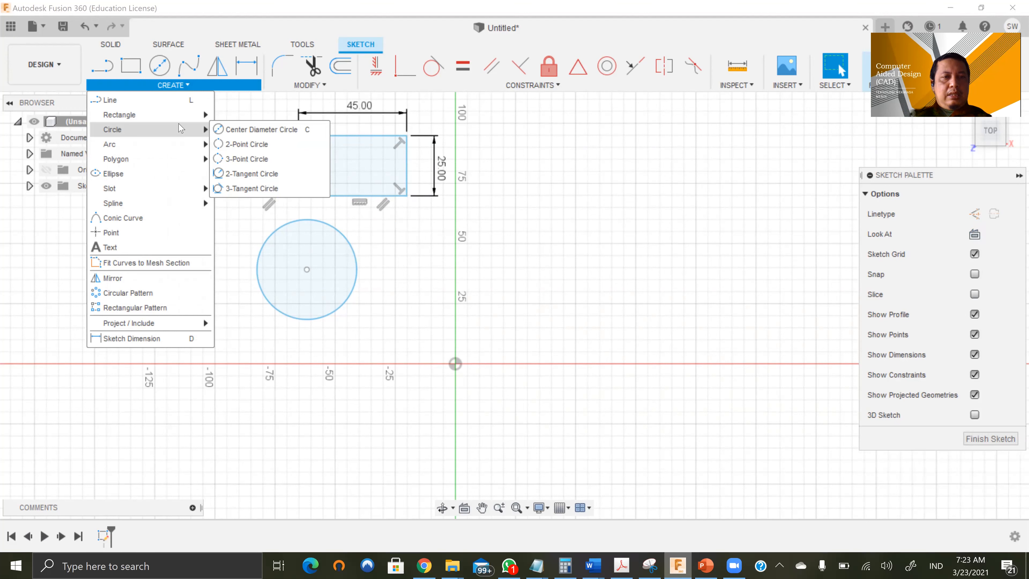
{"action": "left_click", "coordinate": [421, 201]}
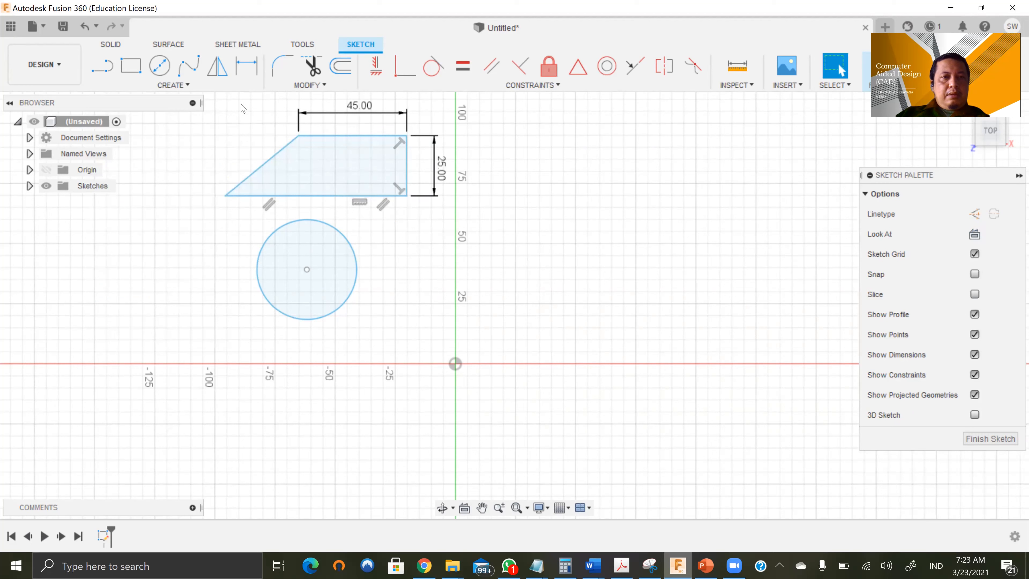
{"action": "left_click", "coordinate": [102, 66]}
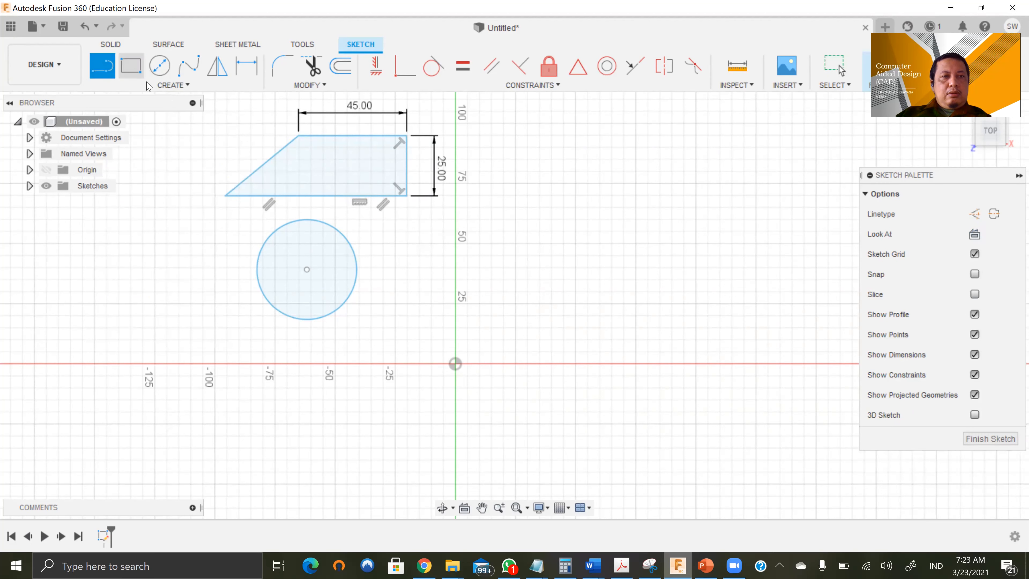
{"action": "left_click", "coordinate": [130, 67]}
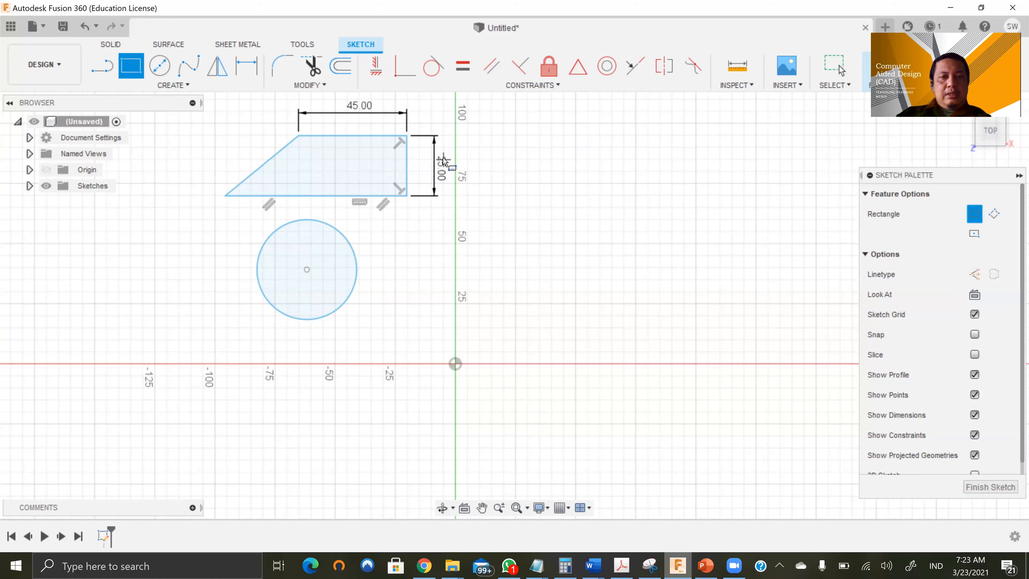
{"action": "left_click", "coordinate": [445, 147]}
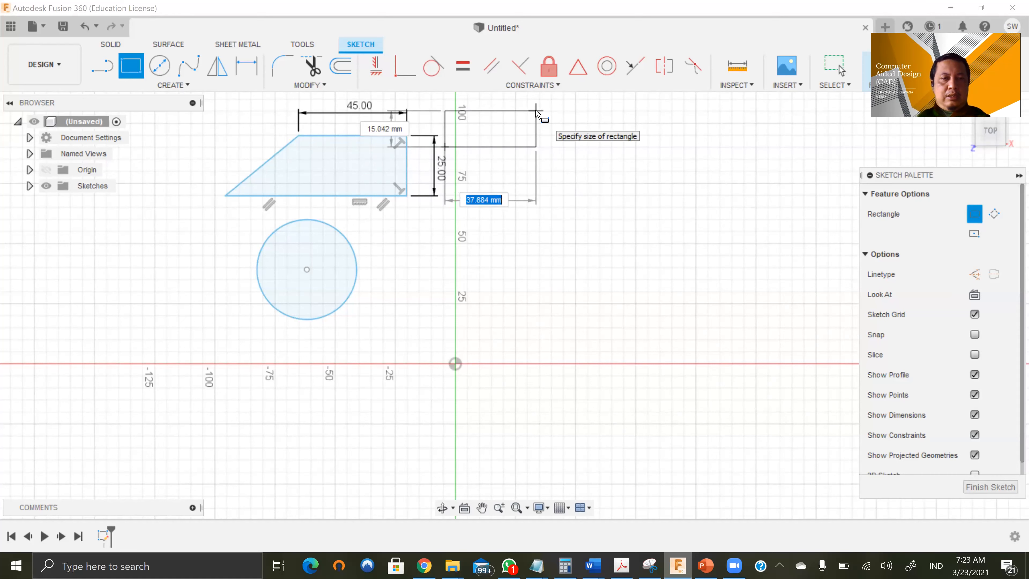
{"action": "key", "text": "Escape"}
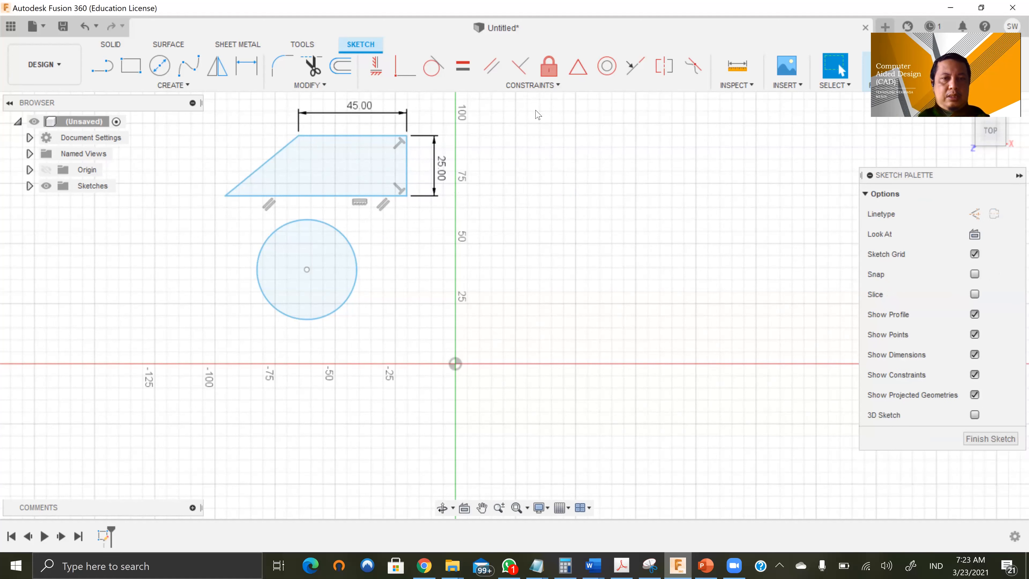
Draw a small upright two-point rectangle beside the trapezoid's slanted edge, on its upper-left side
{"action": "left_click", "coordinate": [131, 65]}
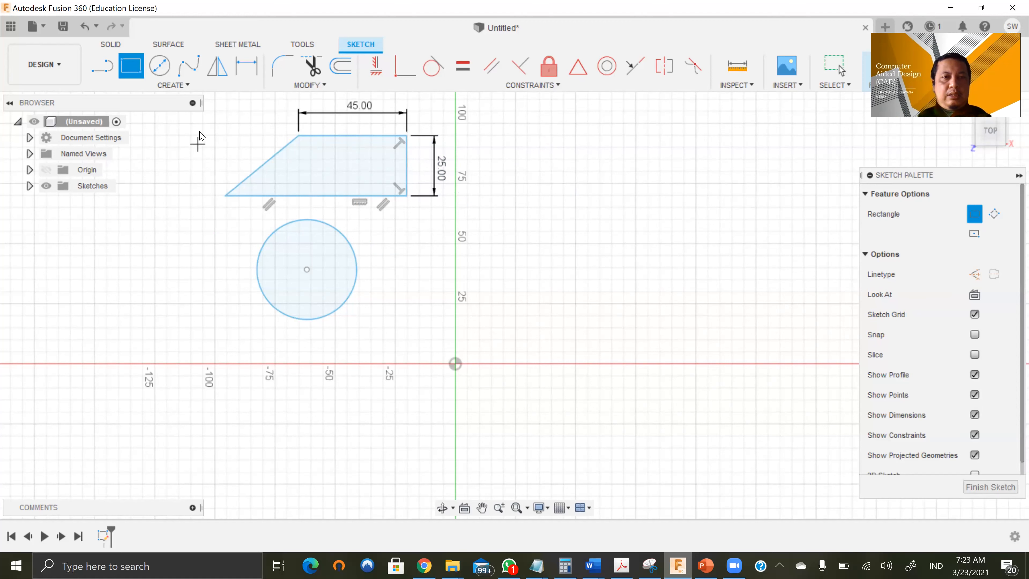
{"action": "left_click", "coordinate": [210, 130]}
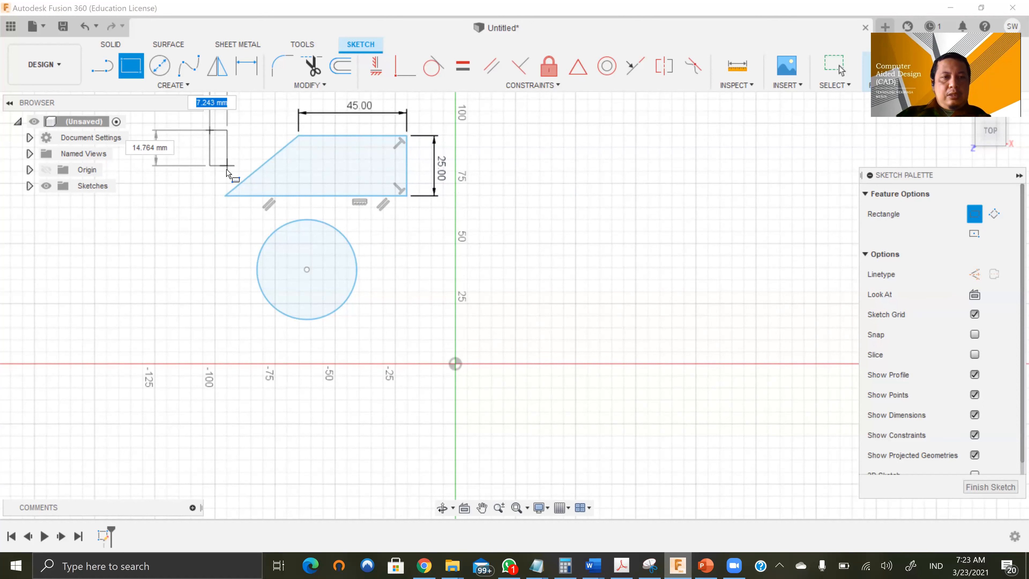
{"action": "left_click", "coordinate": [232, 173]}
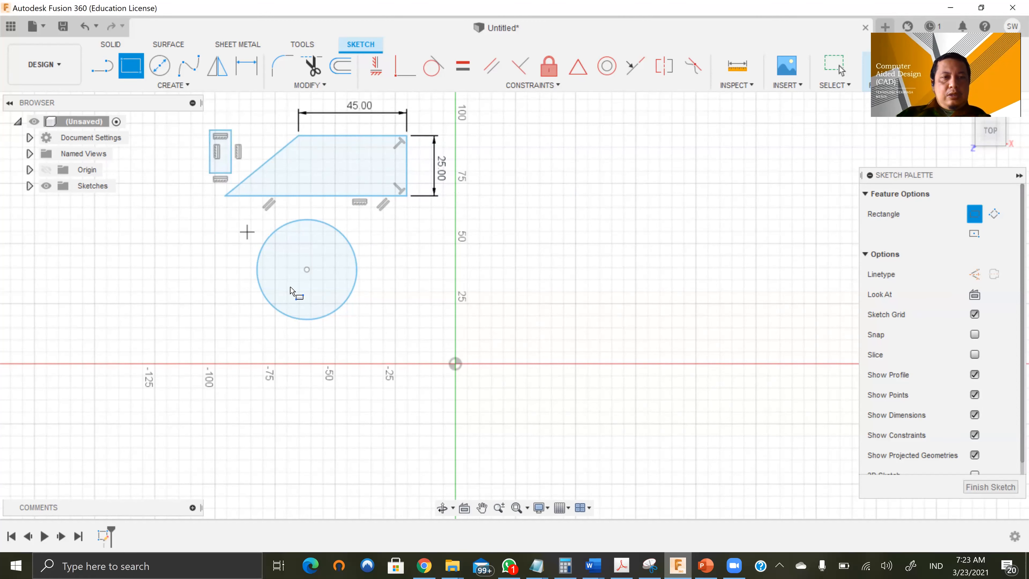
Draw a 2-tangent circle touching the small rectangle's right edge and the trapezoid's slanted edge
{"action": "left_click", "coordinate": [184, 86]}
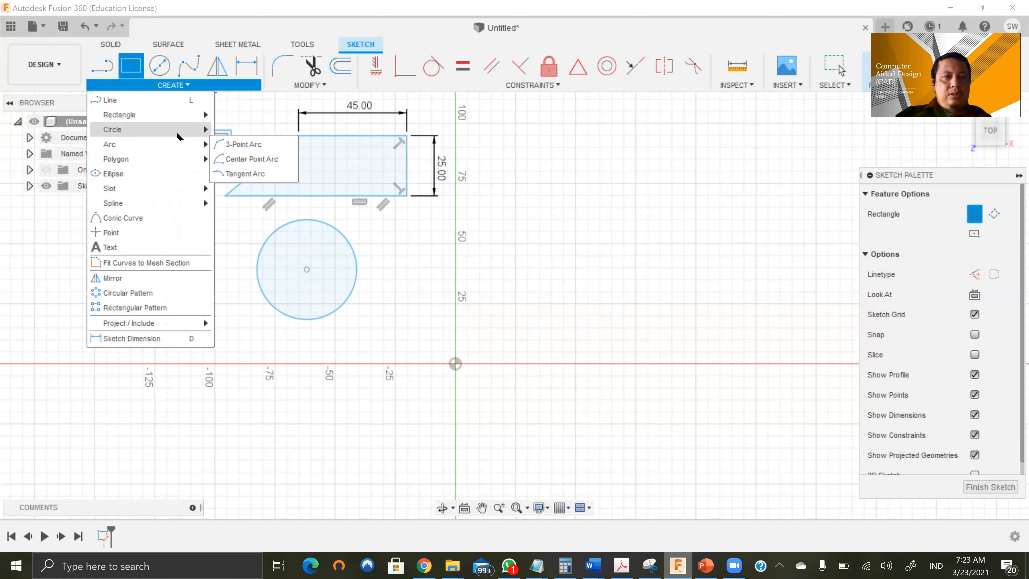
{"action": "mouse_move", "coordinate": [179, 129]}
{"action": "left_click", "coordinate": [251, 173]}
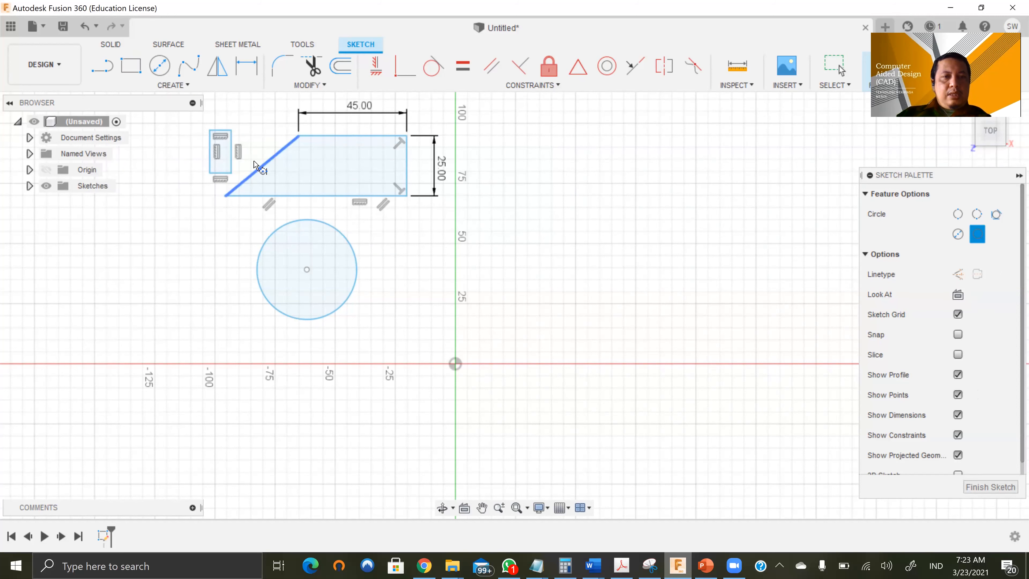
{"action": "left_click", "coordinate": [260, 167]}
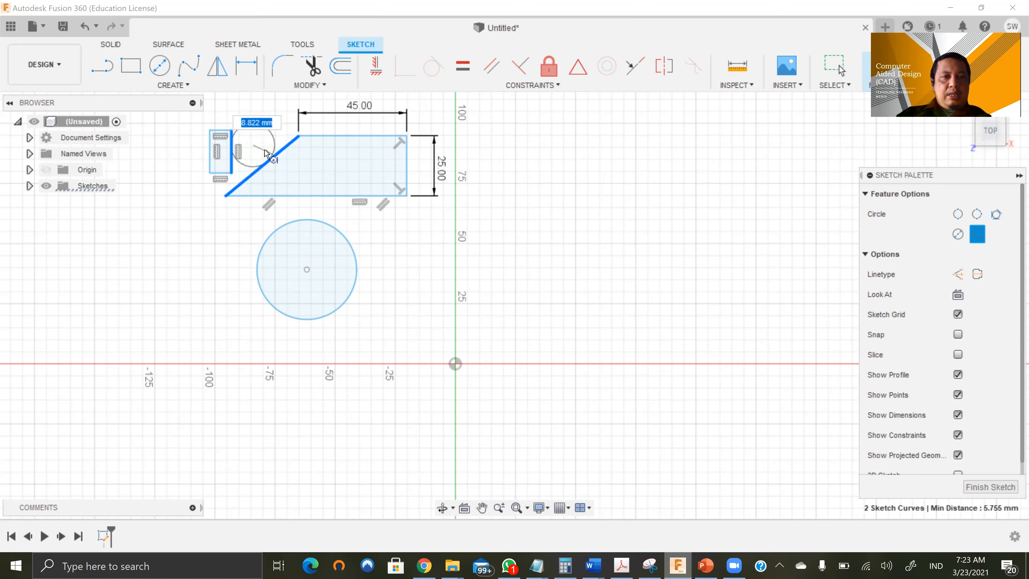
{"action": "left_click", "coordinate": [266, 158]}
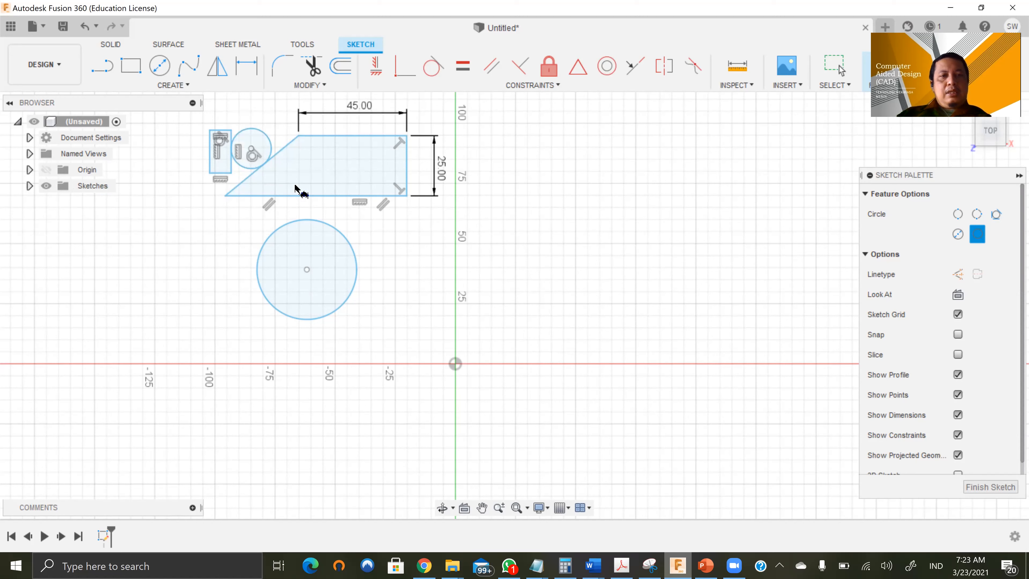
Sketch two connected lines from the small rectangle's lower-left corner, one running horizontally outward and one slanting down toward the right
{"action": "scroll", "coordinate": [515, 300], "scroll_direction": "up", "scroll_amount": 2}
{"action": "scroll", "coordinate": [515, 300], "scroll_direction": "down", "scroll_amount": 2}
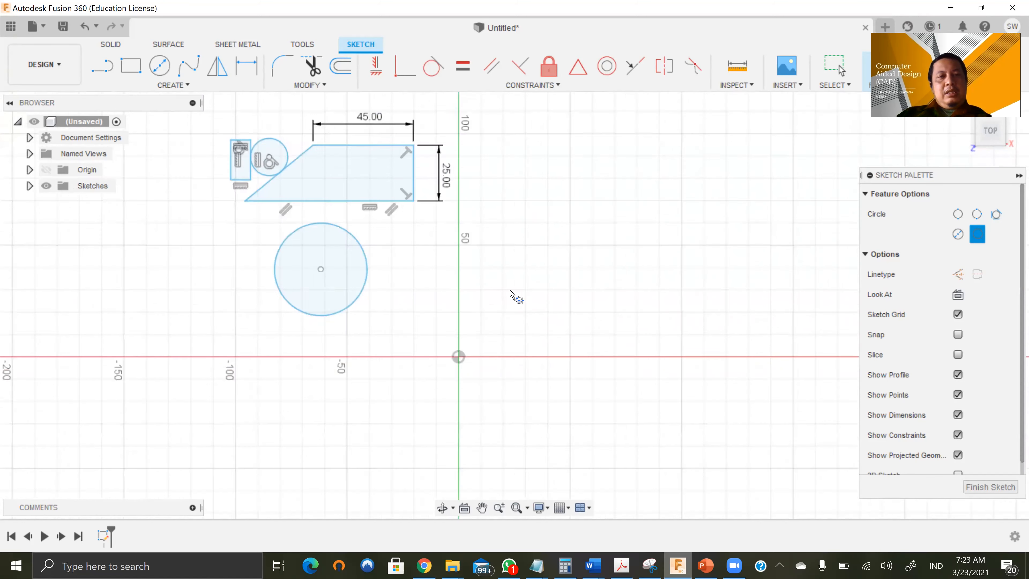
{"action": "scroll", "coordinate": [276, 149], "scroll_direction": "up", "scroll_amount": 3}
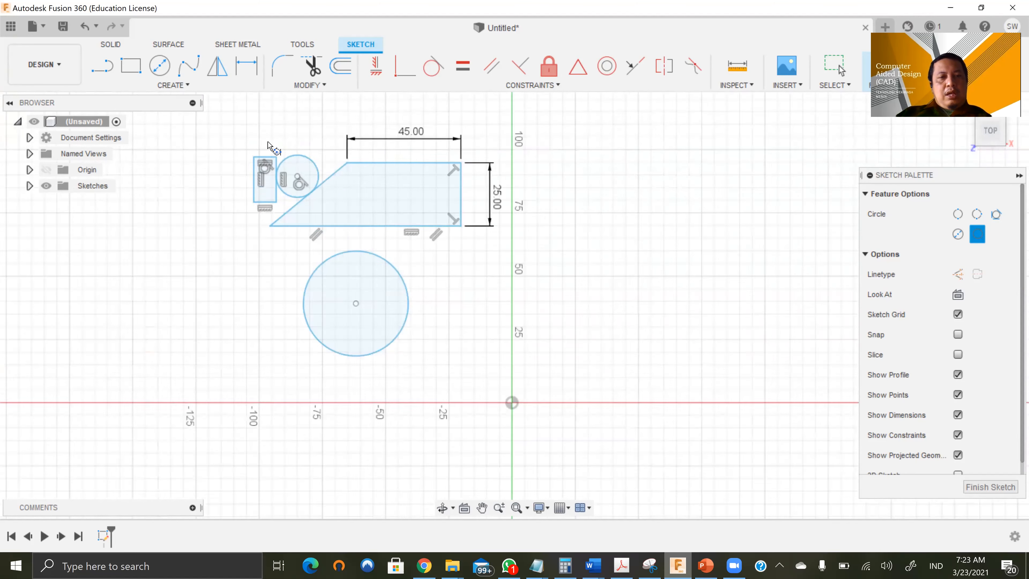
{"action": "scroll", "coordinate": [271, 147], "scroll_direction": "up", "scroll_amount": 2}
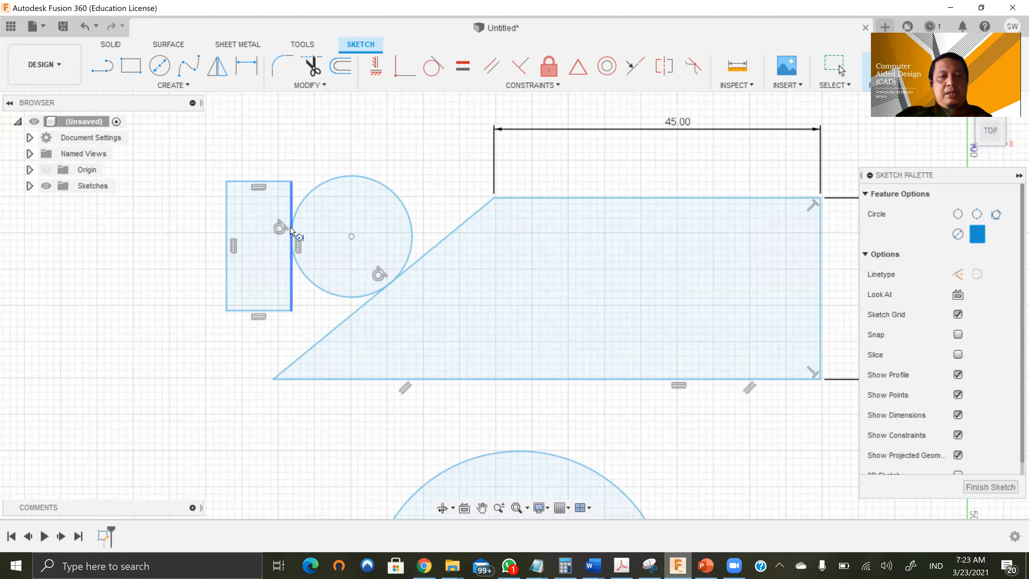
{"action": "left_click", "coordinate": [100, 68]}
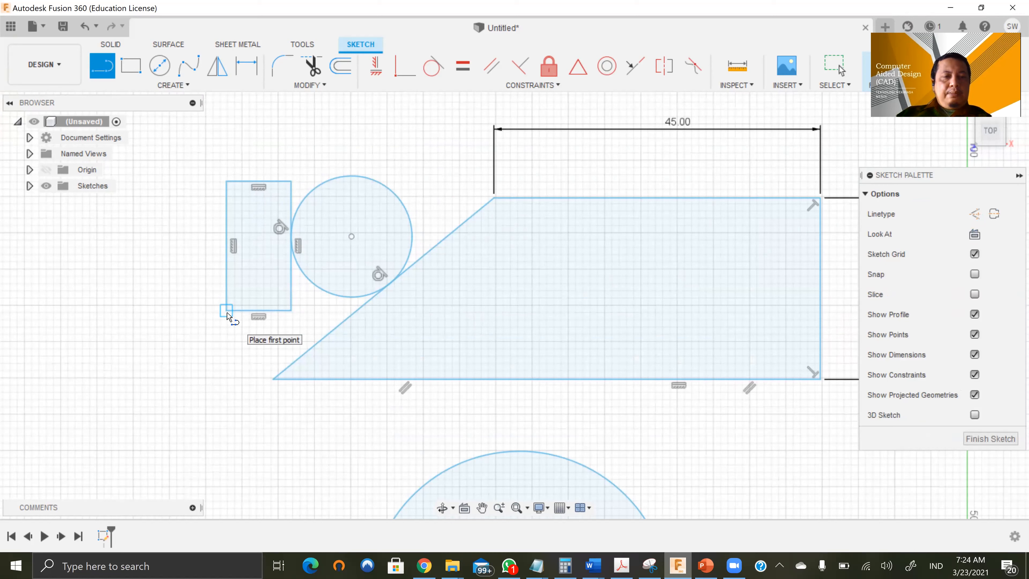
{"action": "left_click_drag", "start_coordinate": [226, 312], "coordinate": [124, 311]}
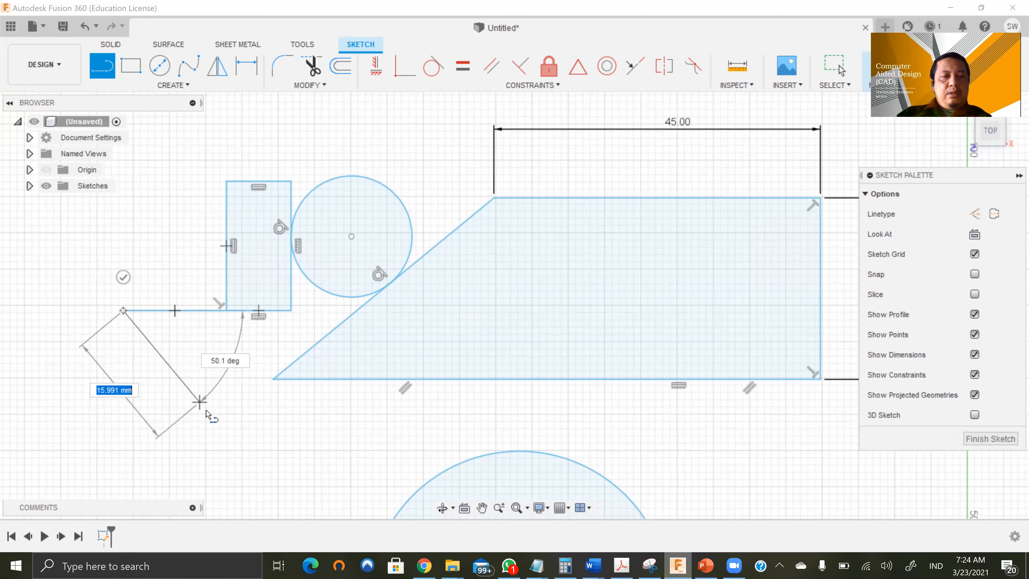
{"action": "left_click", "coordinate": [216, 425]}
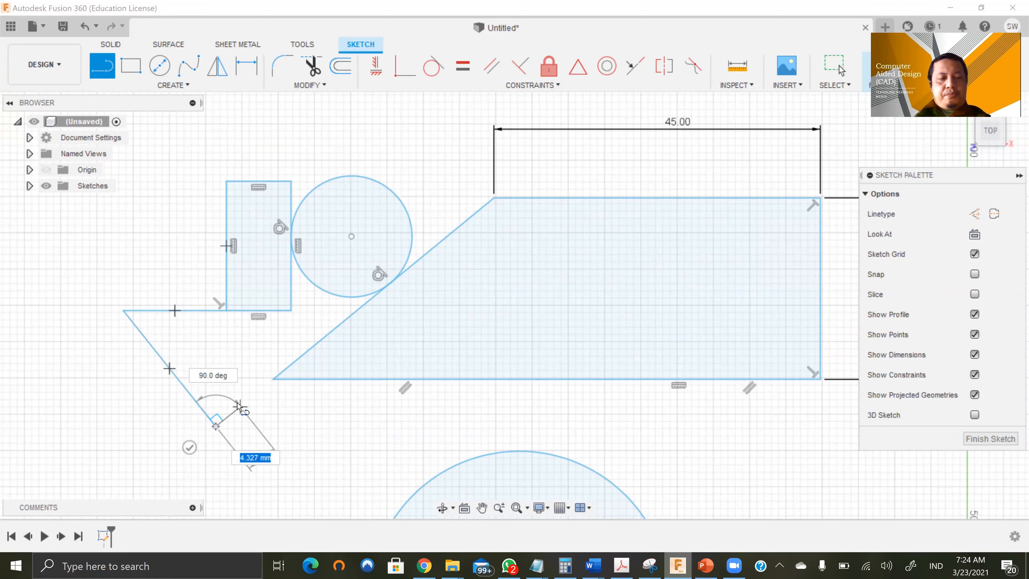
{"action": "key", "text": "Escape"}
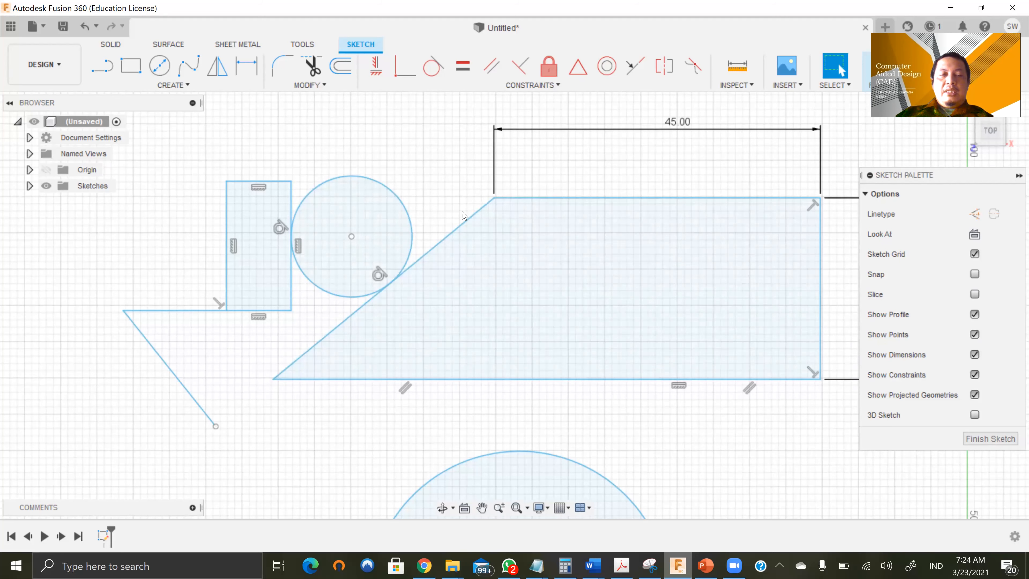
Trim the upper part of the tangent circle, leaving only the lower arc between the rectangle and the slanted edge
{"action": "scroll", "coordinate": [303, 211], "scroll_direction": "down", "scroll_amount": 2}
{"action": "scroll", "coordinate": [303, 211], "scroll_direction": "up", "scroll_amount": 3}
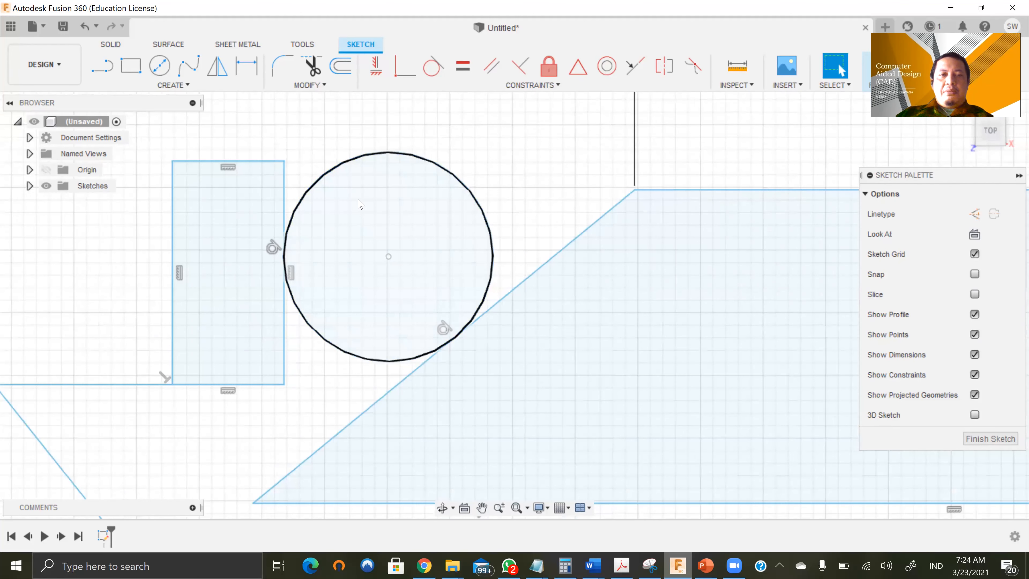
{"action": "left_click", "coordinate": [311, 66]}
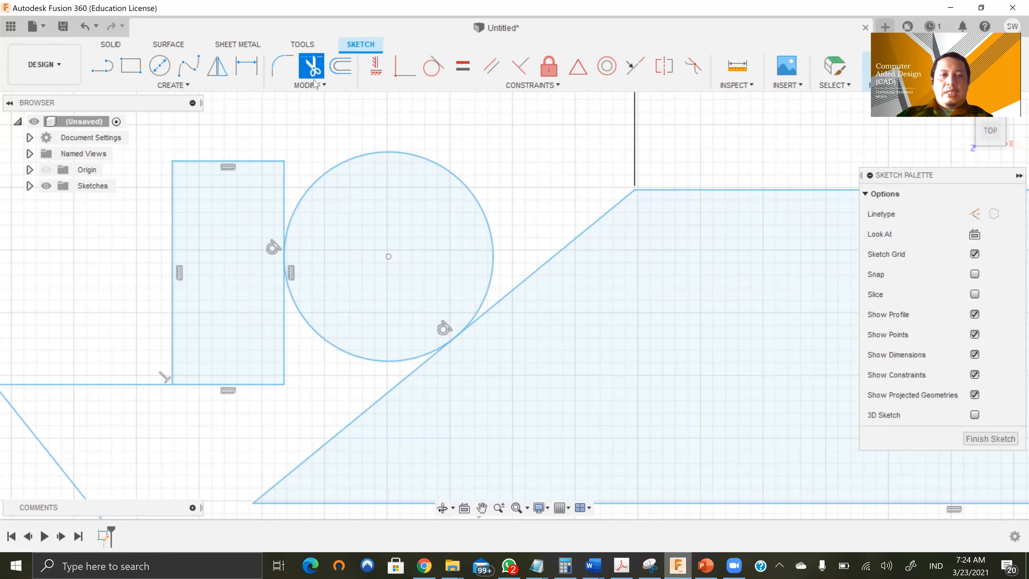
{"action": "left_click", "coordinate": [338, 167]}
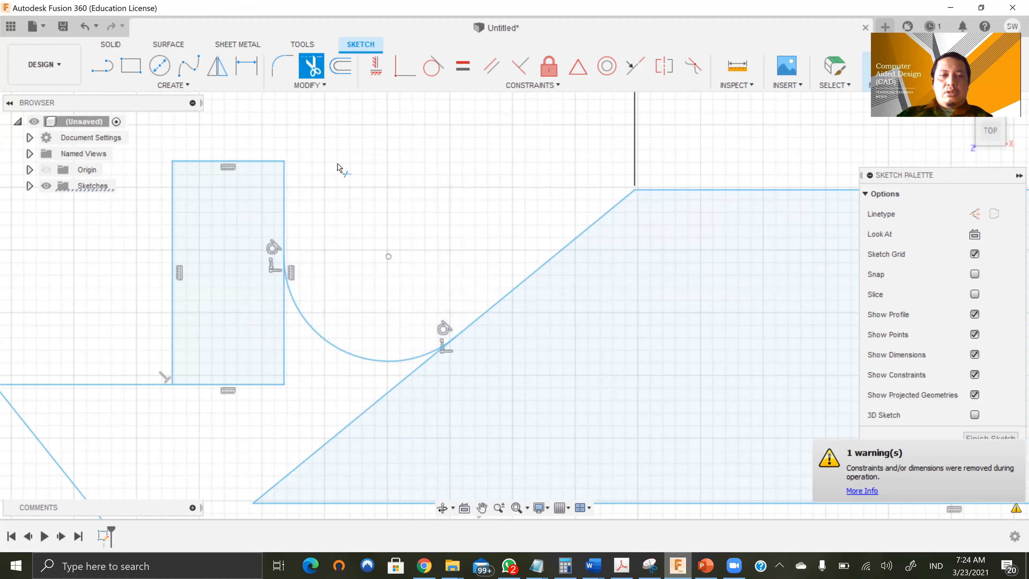
Examine up close where the trimmed arc meets the rectangle's right edge and the trapezoid's slanted edge
{"action": "scroll", "coordinate": [445, 355], "scroll_direction": "up", "scroll_amount": 1}
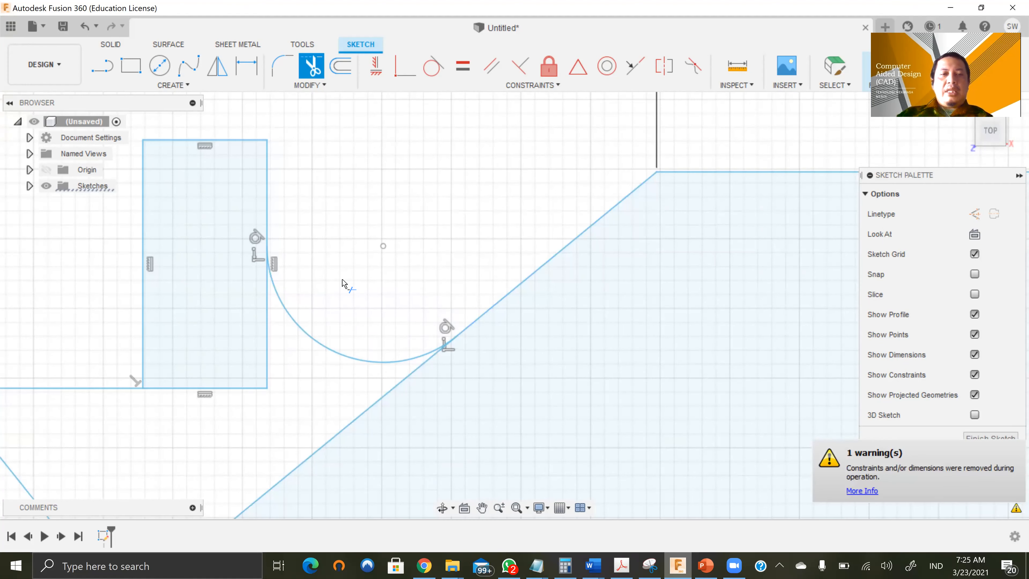
{"action": "scroll", "coordinate": [282, 266], "scroll_direction": "up", "scroll_amount": 1}
{"action": "scroll", "coordinate": [283, 265], "scroll_direction": "up", "scroll_amount": 2}
{"action": "scroll", "coordinate": [256, 248], "scroll_direction": "up", "scroll_amount": 1}
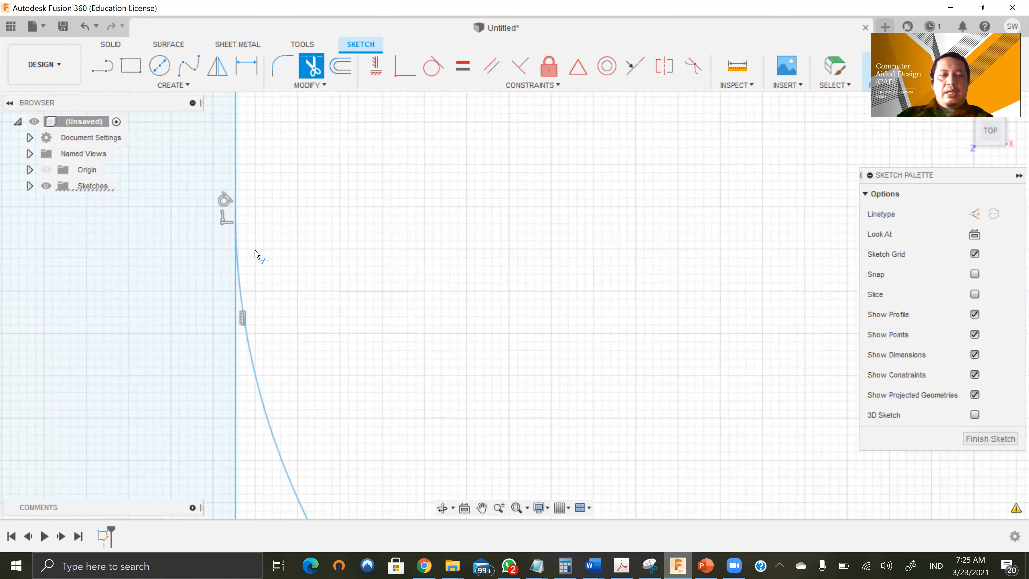
{"action": "scroll", "coordinate": [245, 217], "scroll_direction": "up", "scroll_amount": 1}
{"action": "scroll", "coordinate": [240, 209], "scroll_direction": "up", "scroll_amount": 1}
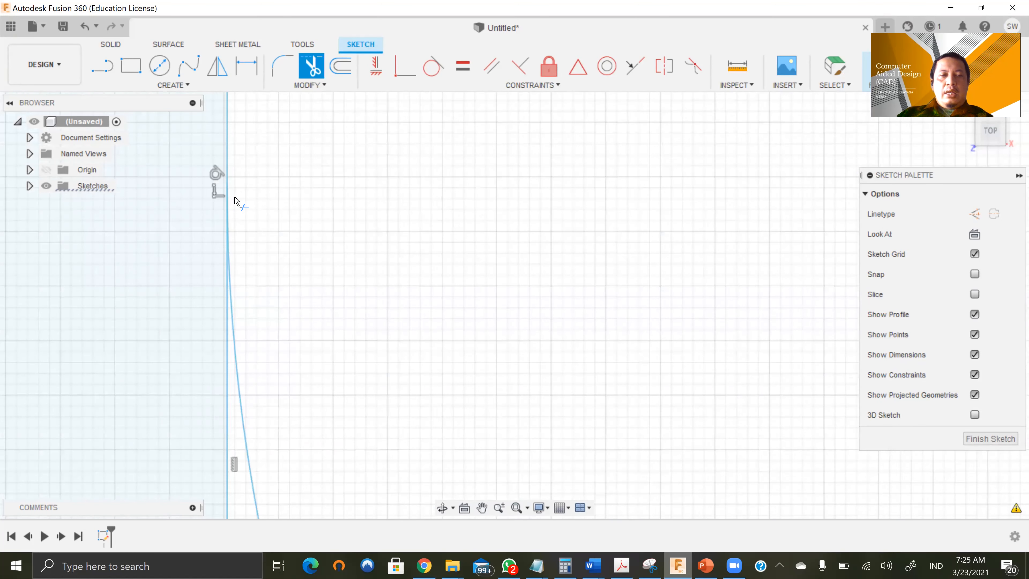
{"action": "scroll", "coordinate": [230, 204], "scroll_direction": "up", "scroll_amount": 1}
{"action": "scroll", "coordinate": [232, 242], "scroll_direction": "up", "scroll_amount": 1}
{"action": "scroll", "coordinate": [232, 242], "scroll_direction": "up", "scroll_amount": 2}
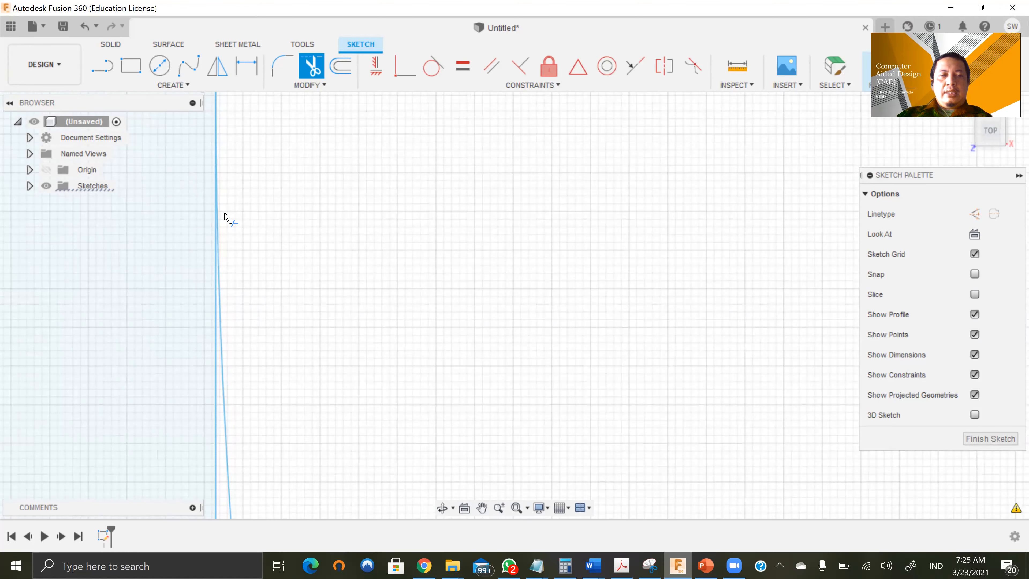
{"action": "scroll", "coordinate": [232, 226], "scroll_direction": "up", "scroll_amount": 1}
{"action": "scroll", "coordinate": [242, 228], "scroll_direction": "up", "scroll_amount": 1}
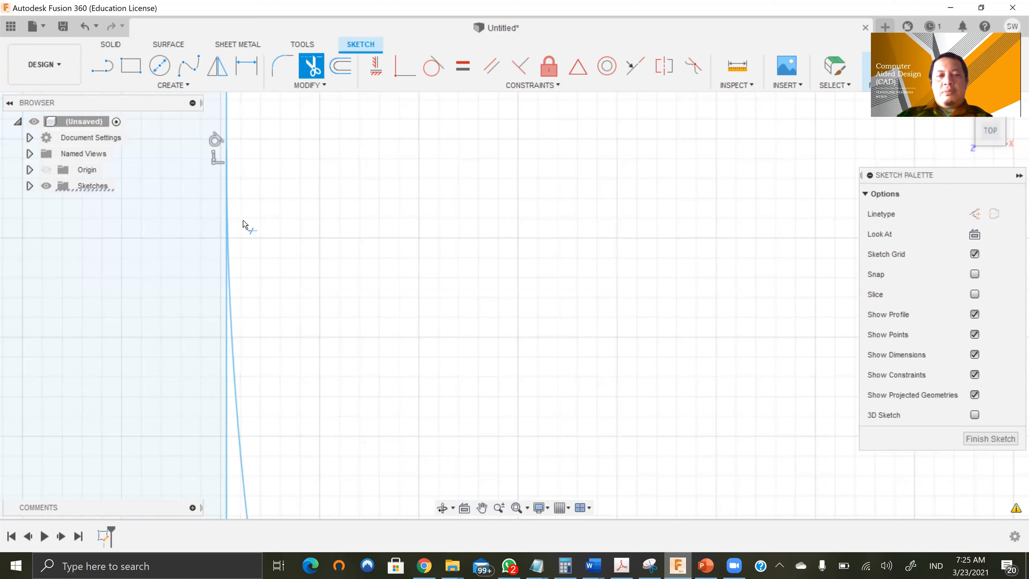
{"action": "scroll", "coordinate": [248, 213], "scroll_direction": "down", "scroll_amount": 4}
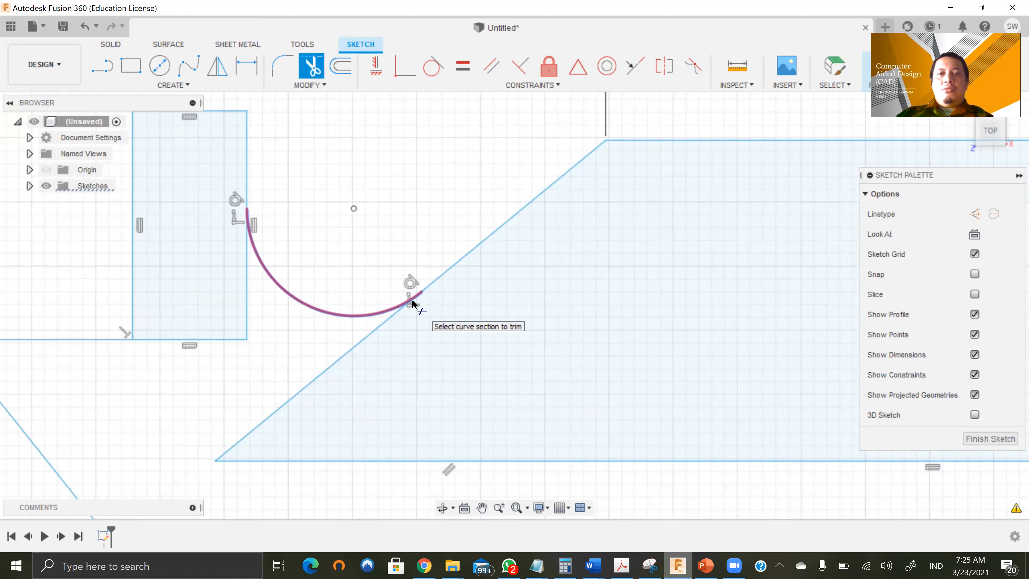
{"action": "left_click", "coordinate": [412, 301]}
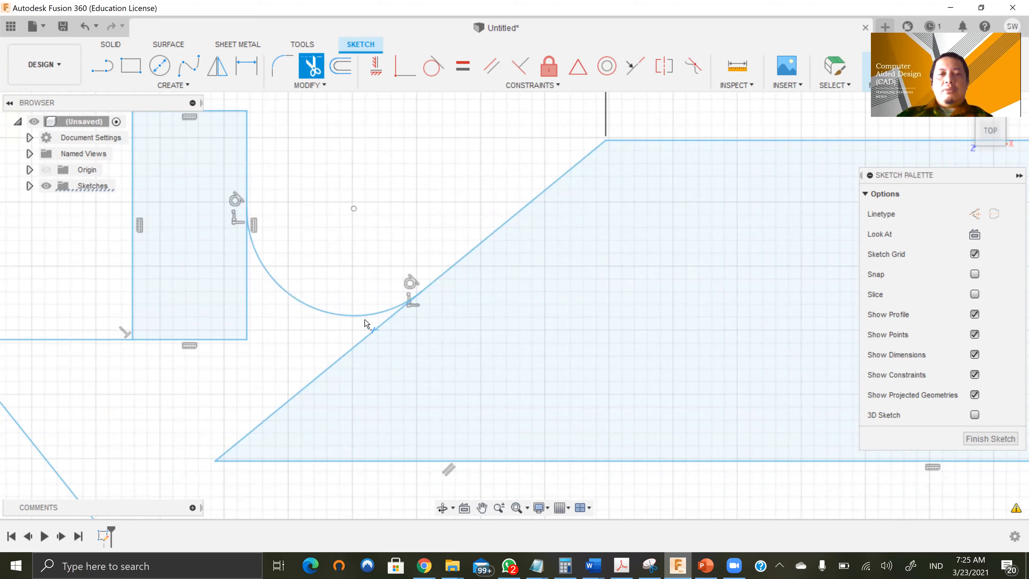
Draw a circumscribed polygon with 6 sides above and to the left of the small rectangle
{"action": "scroll", "coordinate": [366, 323], "scroll_direction": "down", "scroll_amount": 5}
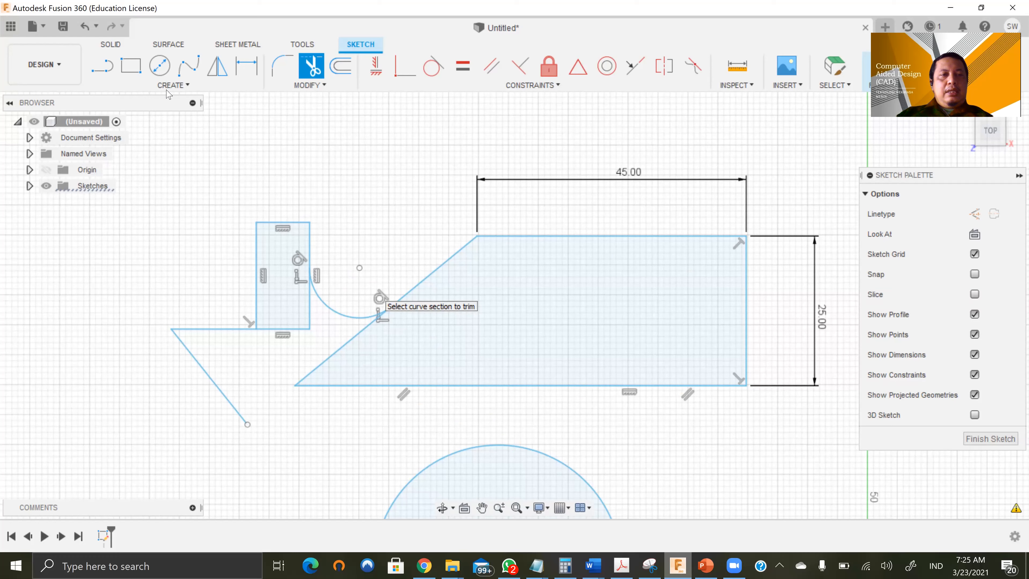
{"action": "left_click", "coordinate": [178, 85]}
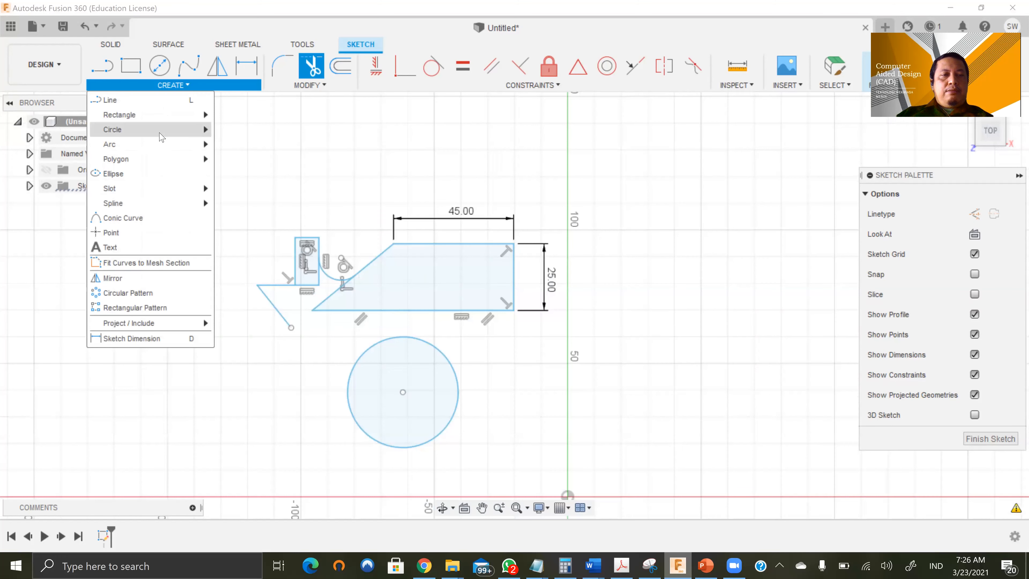
{"action": "mouse_move", "coordinate": [155, 160]}
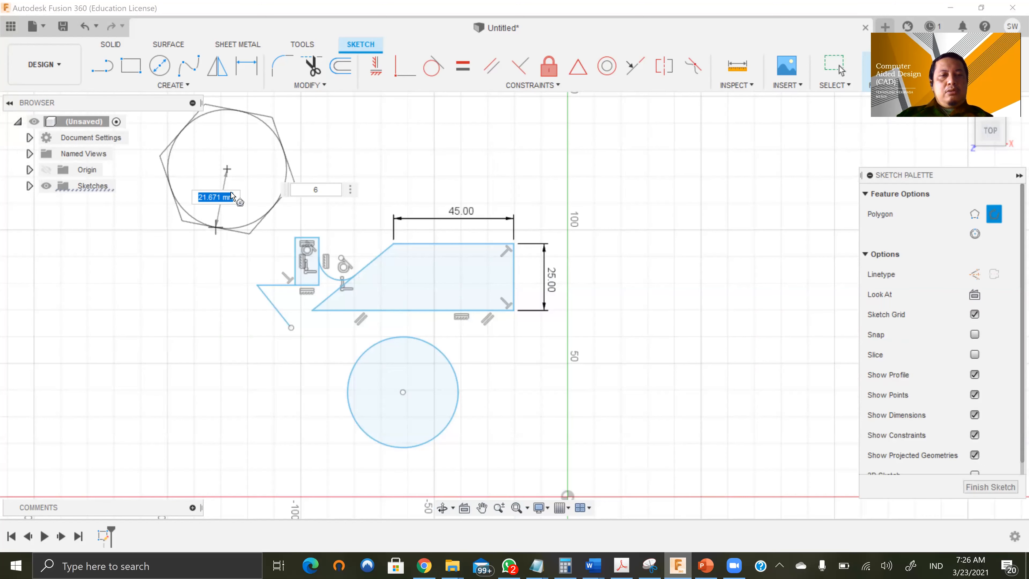
{"action": "left_click", "coordinate": [247, 205]}
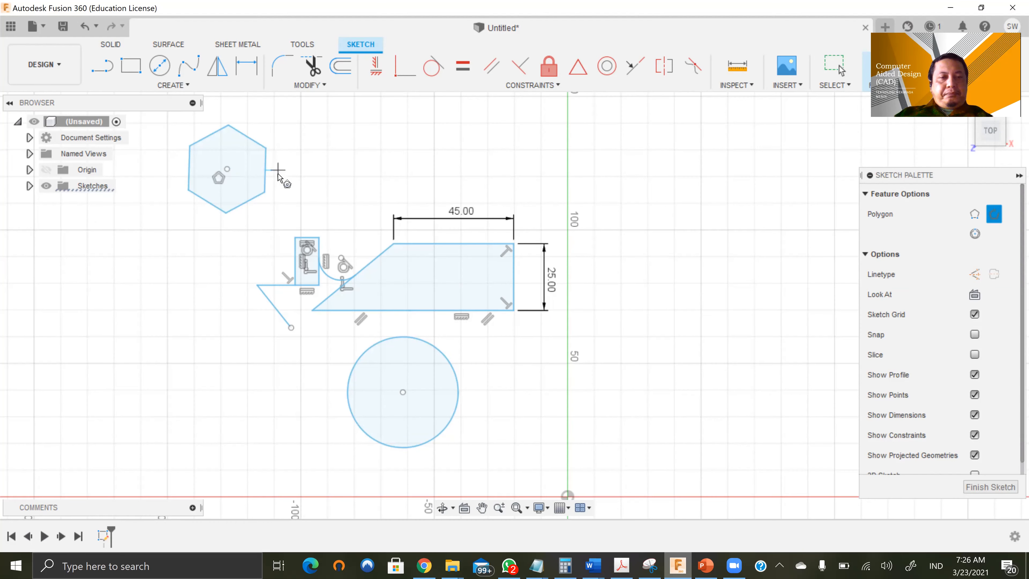
{"action": "scroll", "coordinate": [241, 133], "scroll_direction": "up", "scroll_amount": 4}
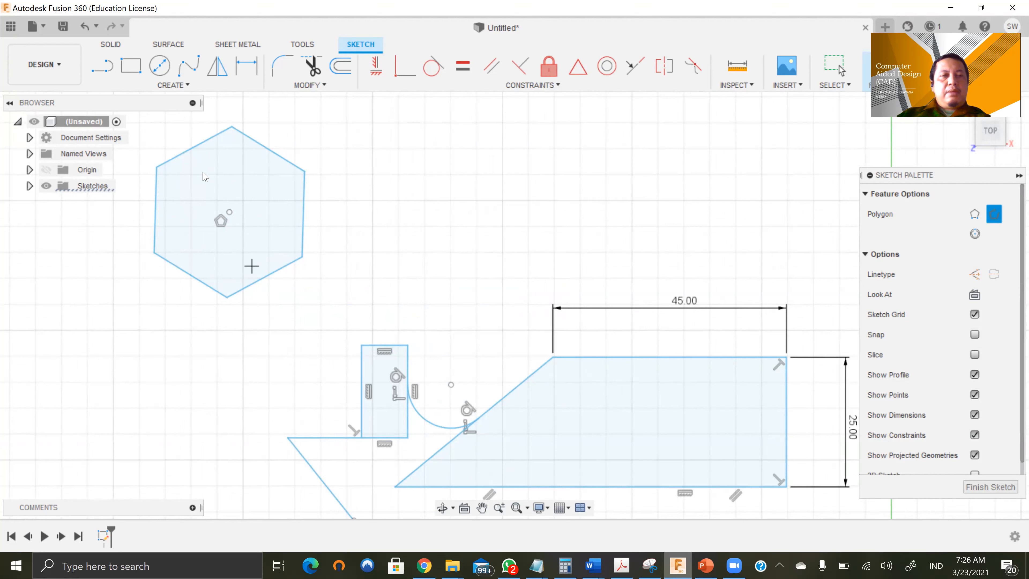
{"action": "left_click", "coordinate": [176, 86]}
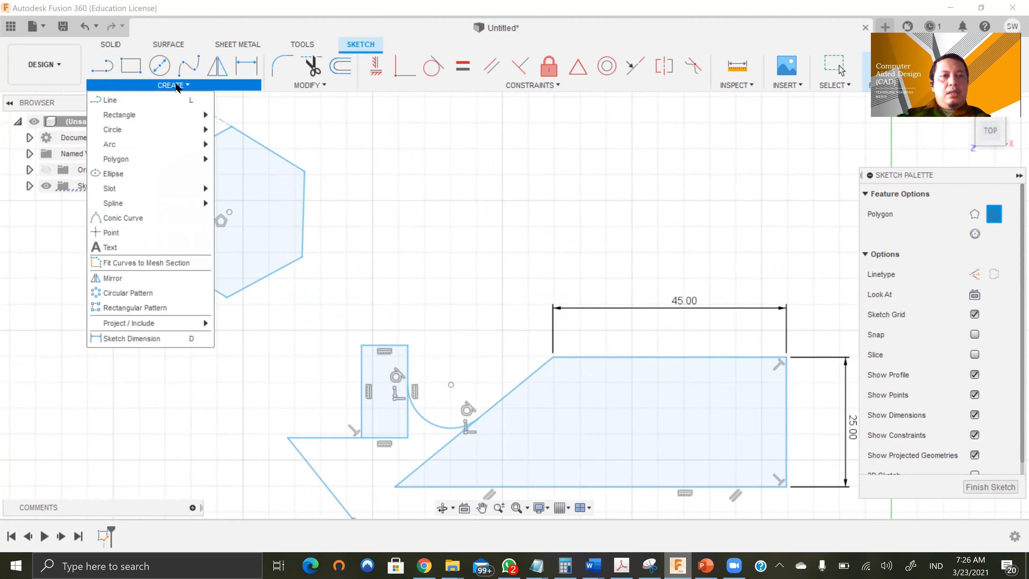
{"action": "left_click", "coordinate": [156, 191]}
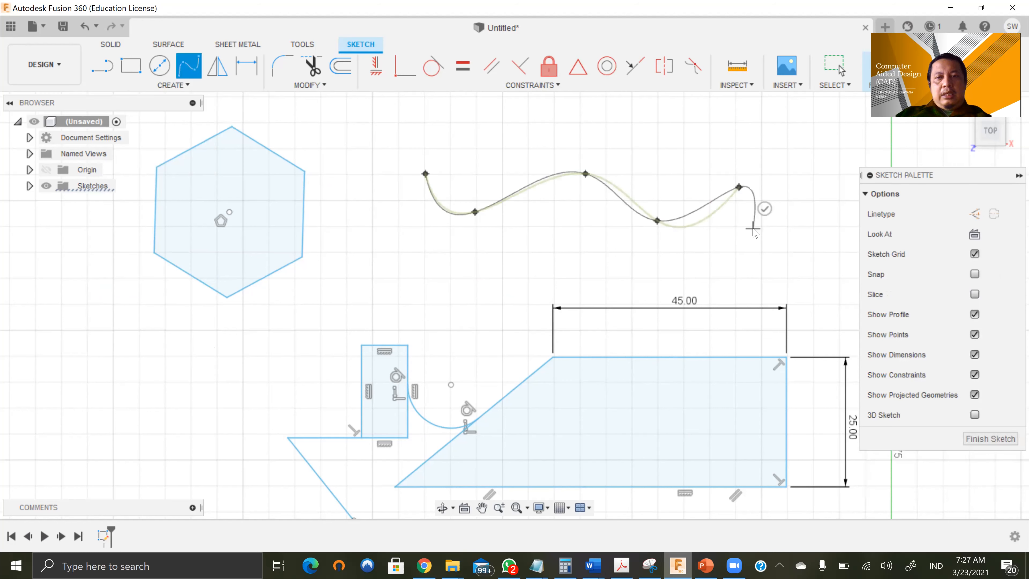
{"action": "key", "text": "Escape"}
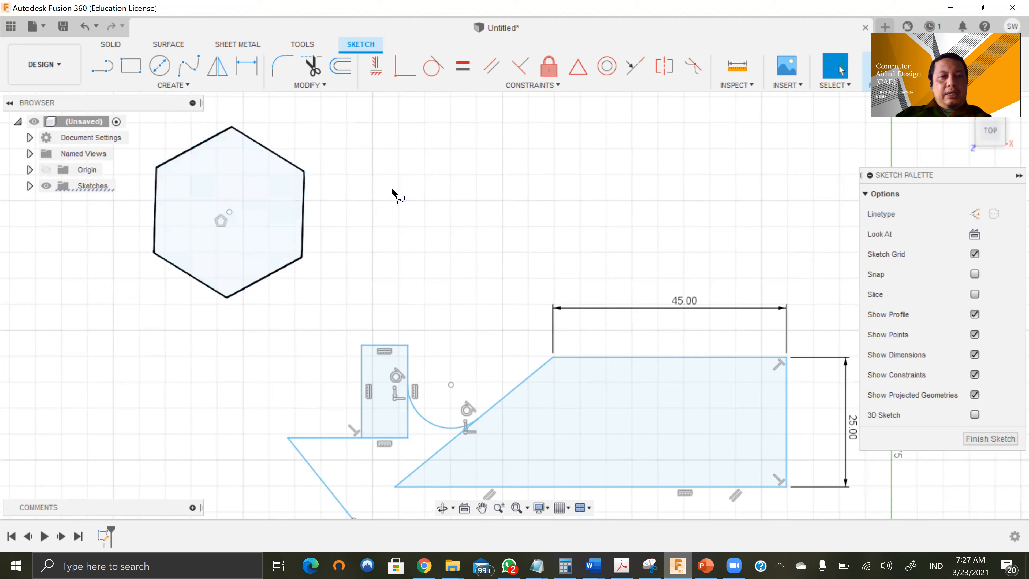
Draw a wavy fit point spline through seven points above the trapezoid and select it to display its tangent handles
{"action": "key", "text": "Return"}
{"action": "left_click", "coordinate": [393, 159]}
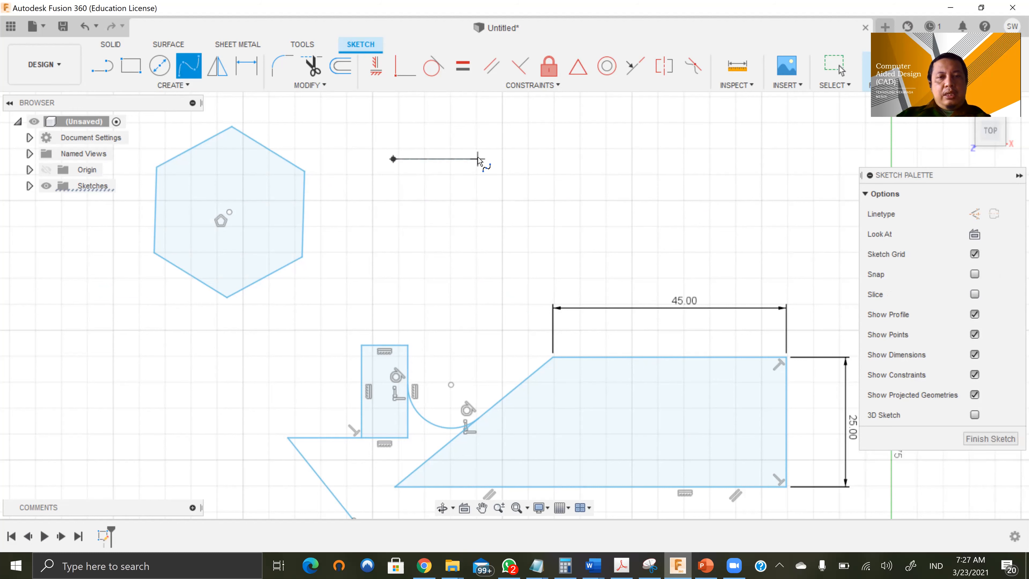
{"action": "left_click", "coordinate": [435, 198]}
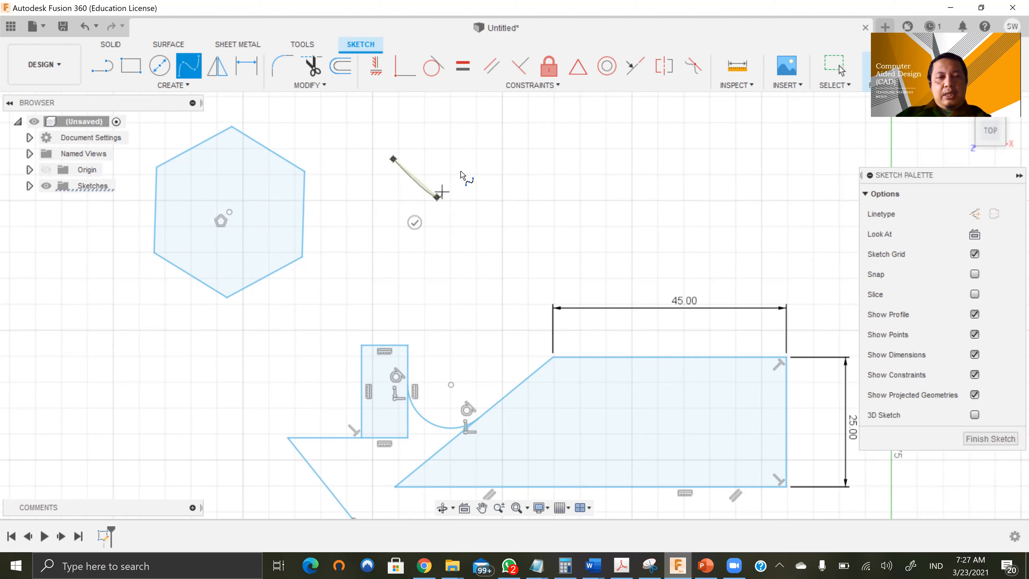
{"action": "left_click", "coordinate": [494, 159]}
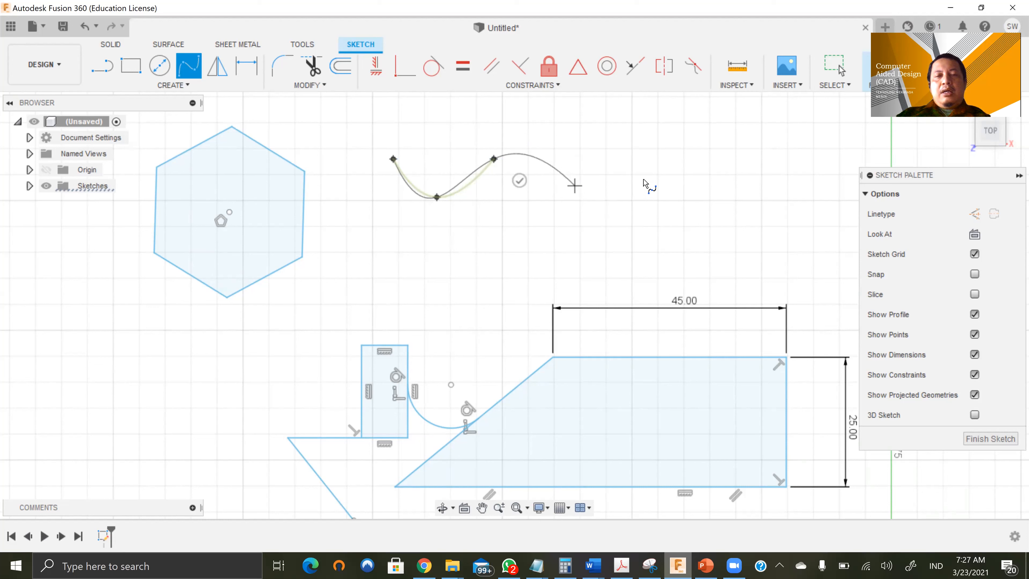
{"action": "left_click", "coordinate": [575, 186]}
{"action": "left_click", "coordinate": [628, 173]}
{"action": "left_click", "coordinate": [677, 150]}
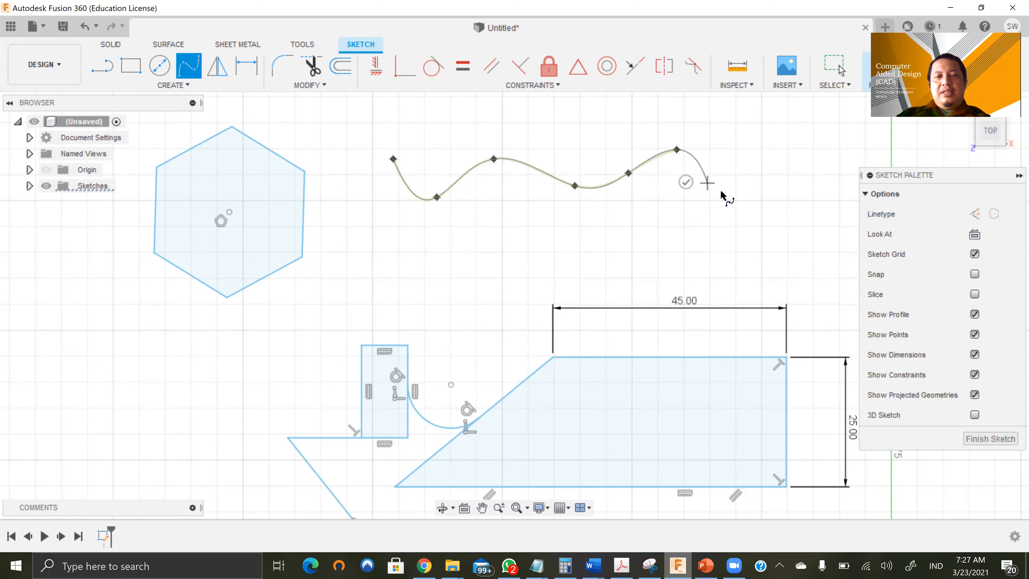
{"action": "key", "text": "Escape"}
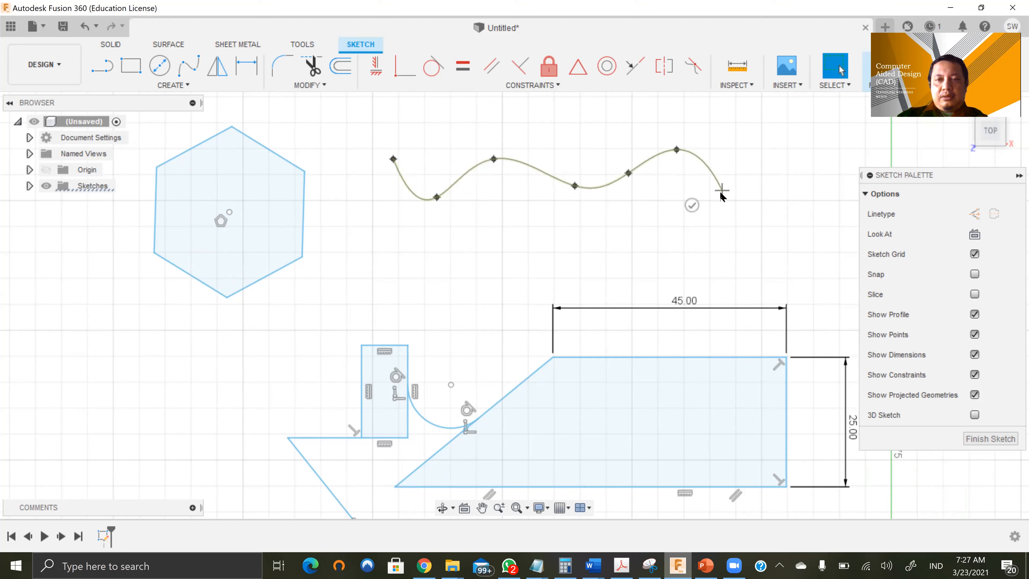
{"action": "left_click", "coordinate": [395, 163]}
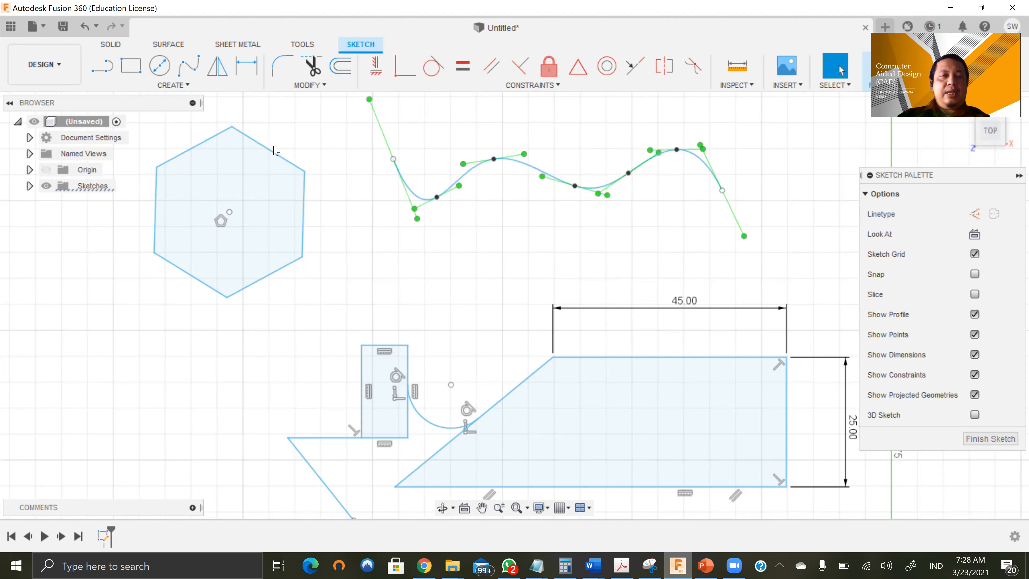
{"action": "left_click", "coordinate": [181, 87]}
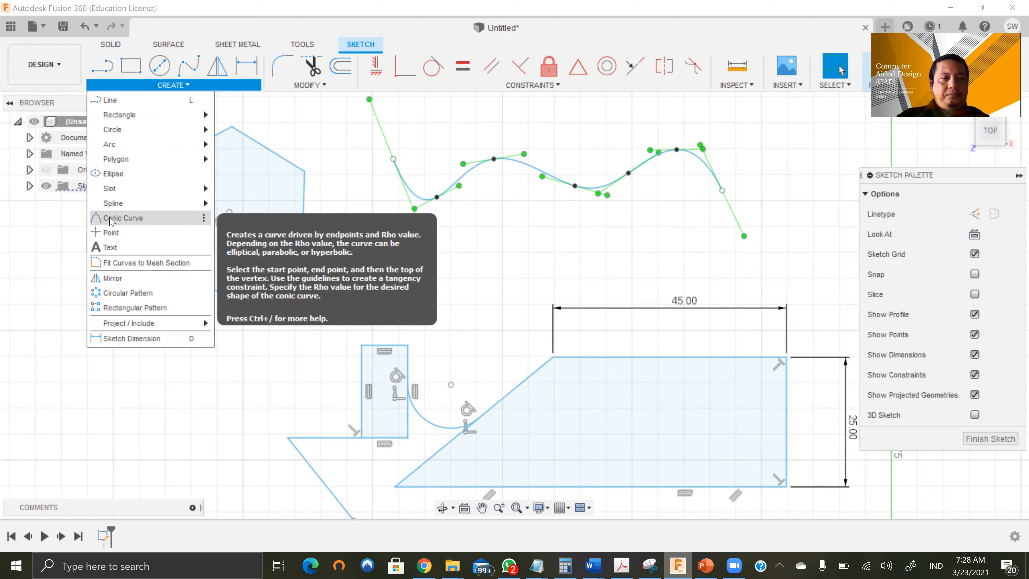
{"action": "left_click", "coordinate": [516, 223]}
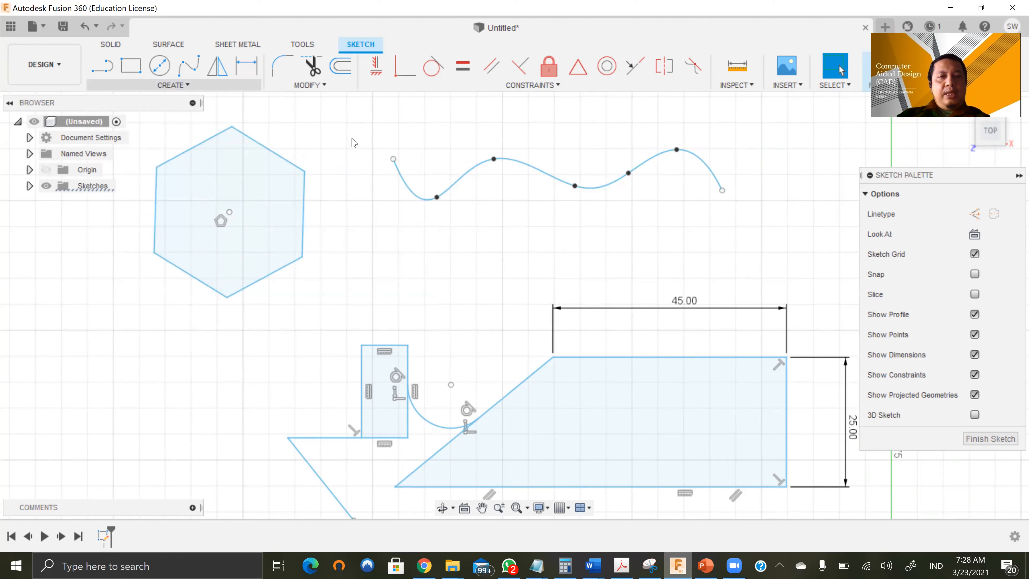
Mirror the slanted line below the small rectangle about the horizontal line extending from the rectangle's lower-left corner
{"action": "left_click", "coordinate": [220, 73]}
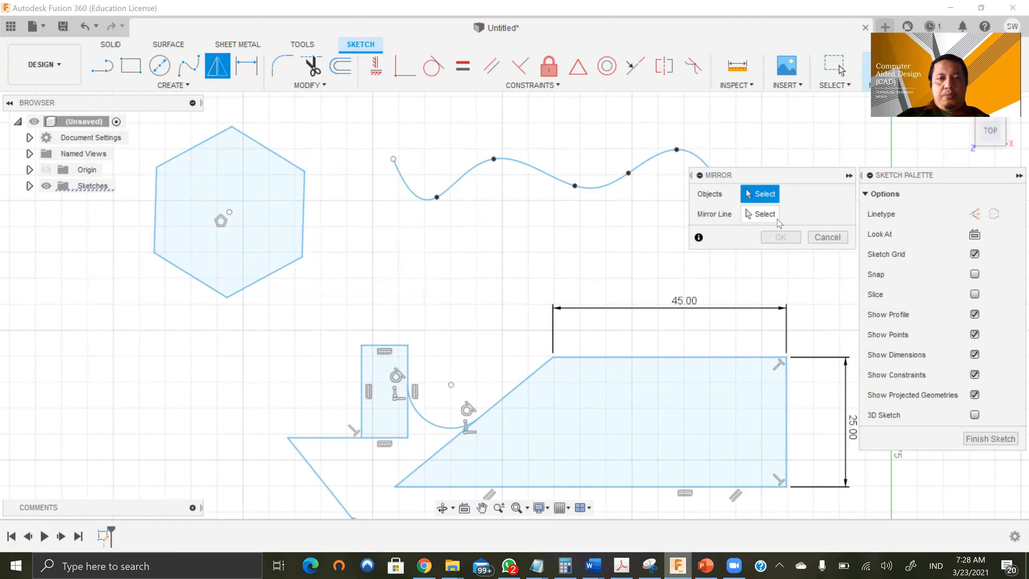
{"action": "scroll", "coordinate": [472, 284], "scroll_direction": "down", "scroll_amount": 5}
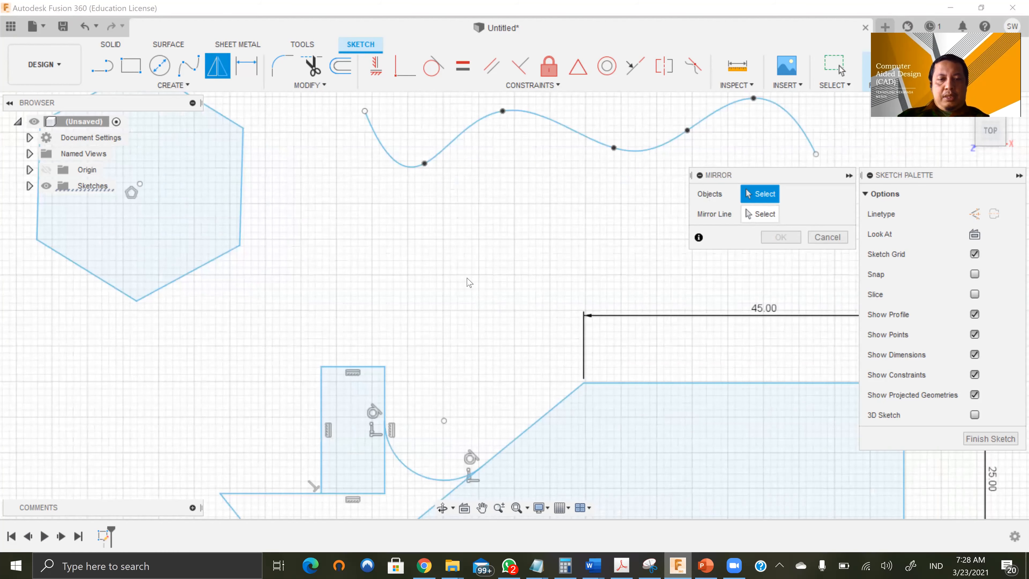
{"action": "scroll", "coordinate": [399, 443], "scroll_direction": "up", "scroll_amount": 3}
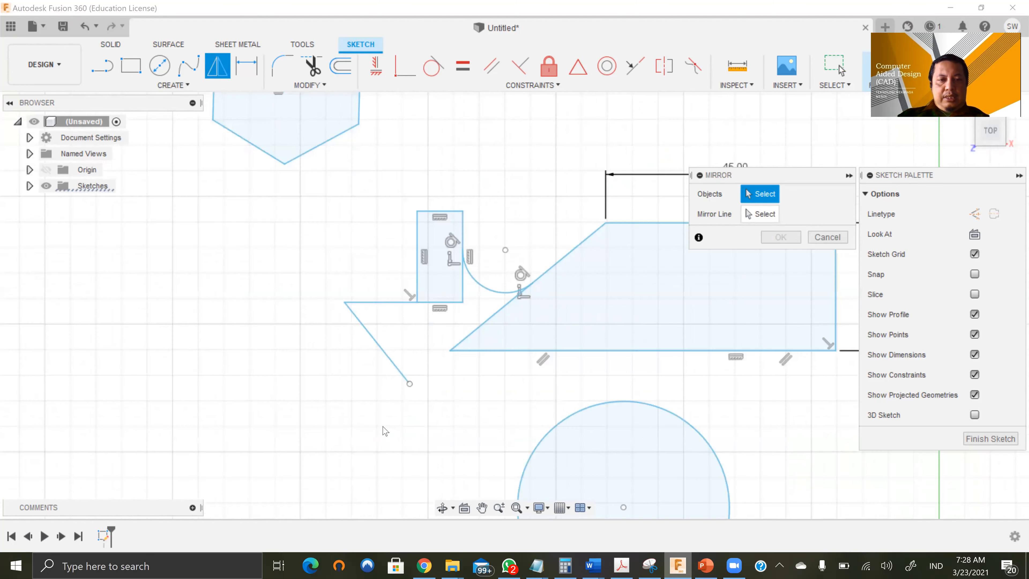
{"action": "left_click", "coordinate": [381, 350]}
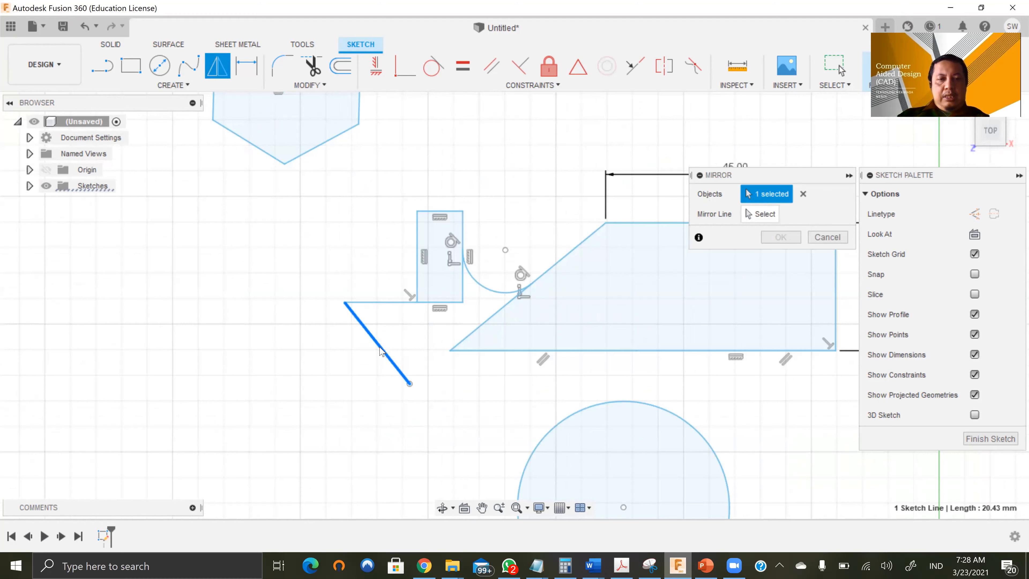
{"action": "left_click", "coordinate": [764, 214]}
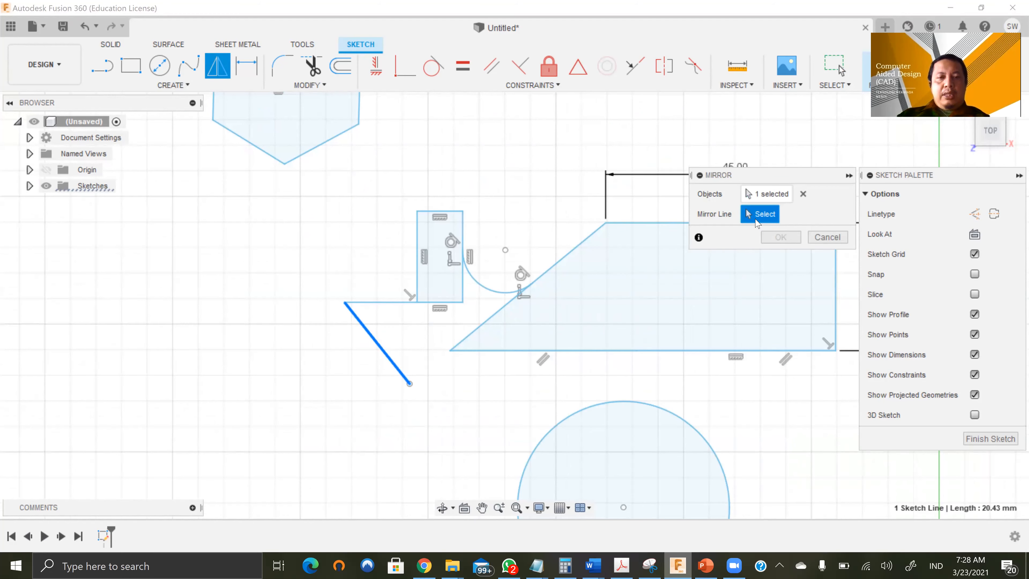
{"action": "left_click", "coordinate": [379, 302]}
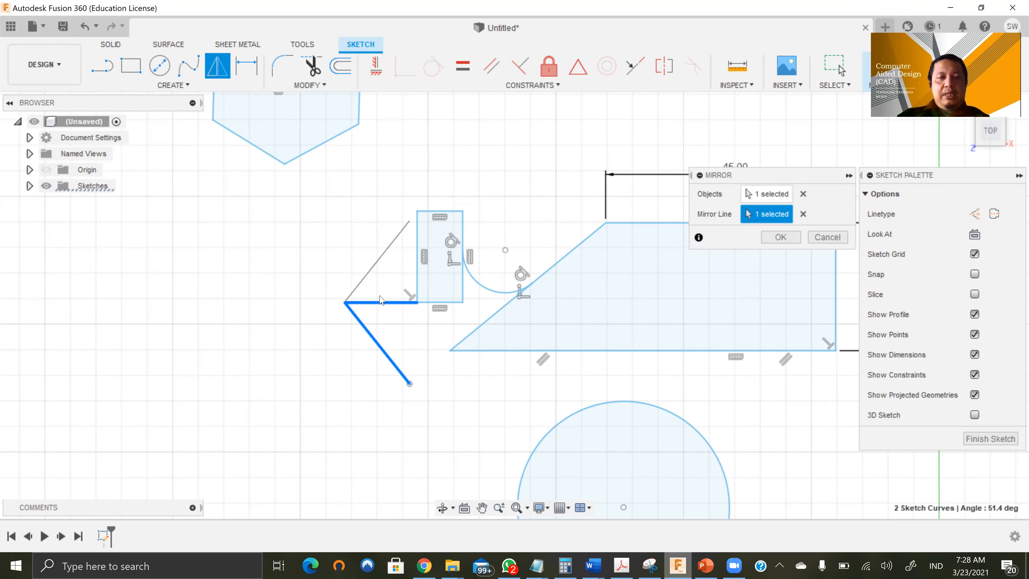
{"action": "left_click", "coordinate": [780, 237]}
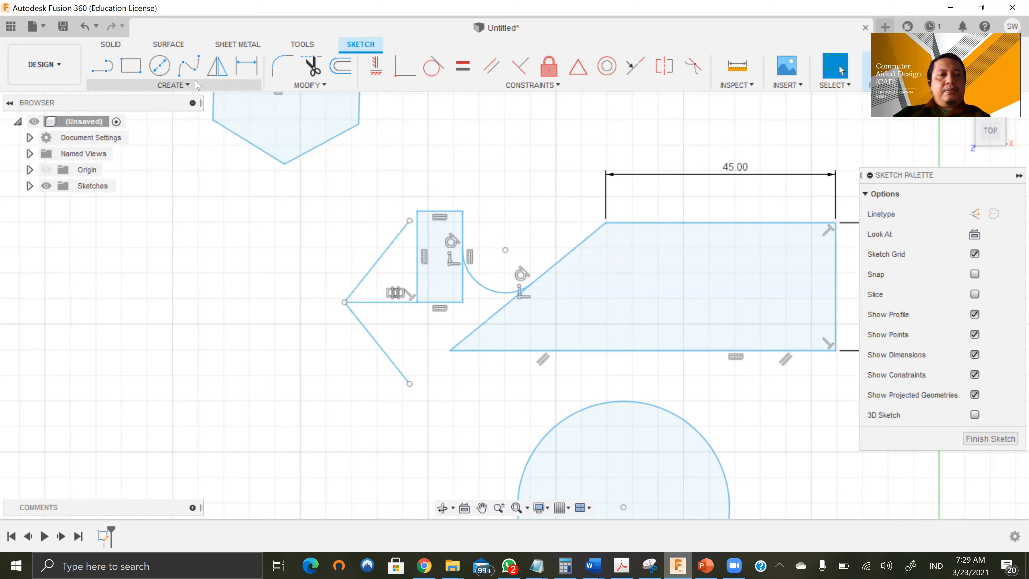
Offset the upper slanted line beside the small rectangle by 4 mm toward the rectangle
{"action": "left_click", "coordinate": [321, 87]}
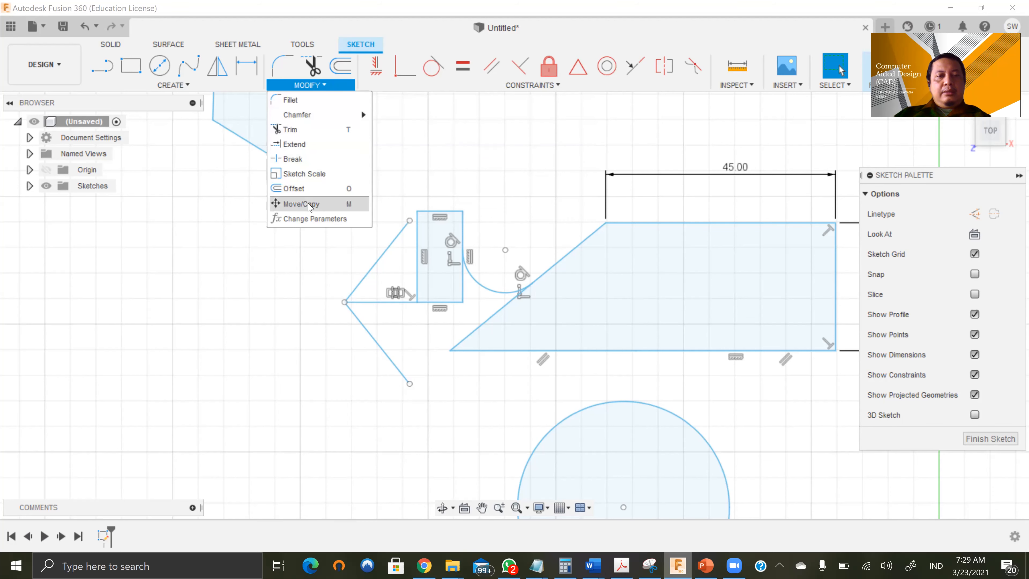
{"action": "left_click", "coordinate": [312, 188]}
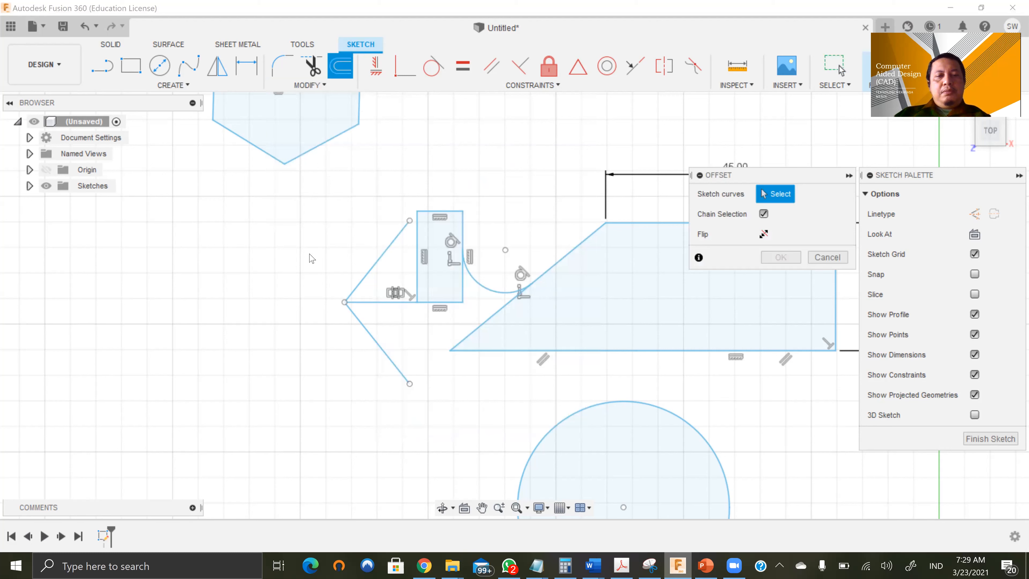
{"action": "left_click", "coordinate": [376, 260]}
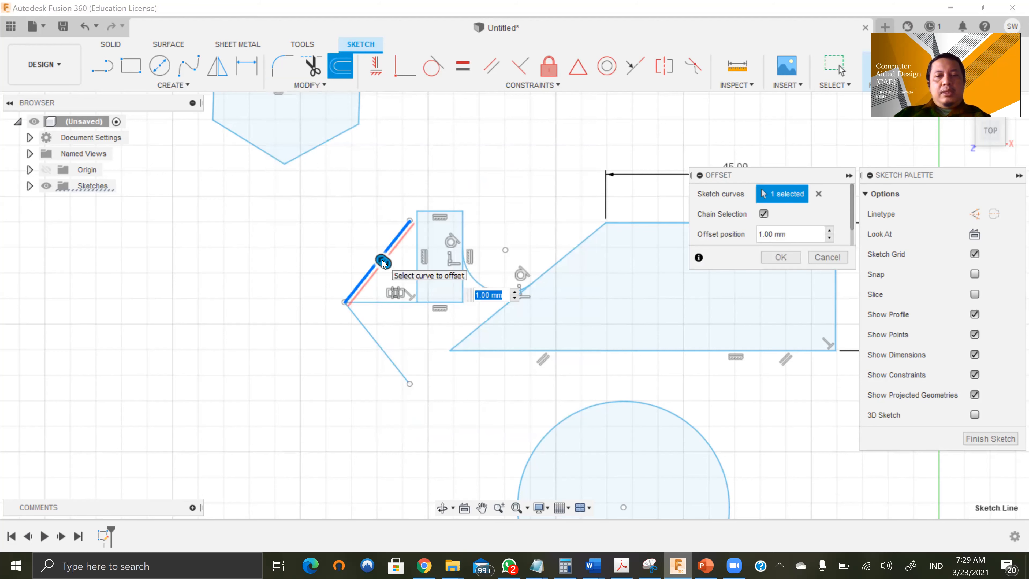
{"action": "double_click", "coordinate": [830, 232]}
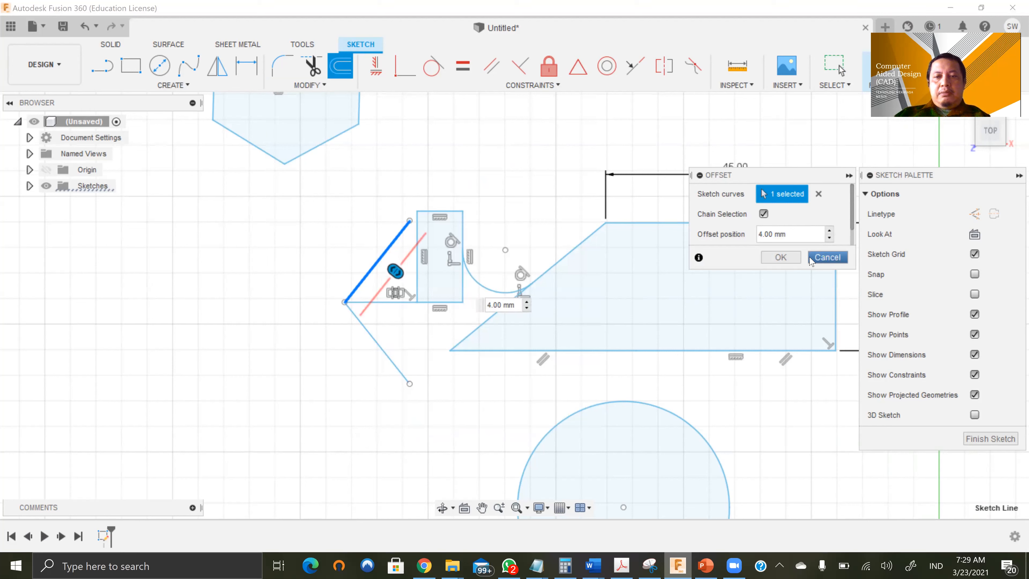
{"action": "left_click", "coordinate": [780, 257]}
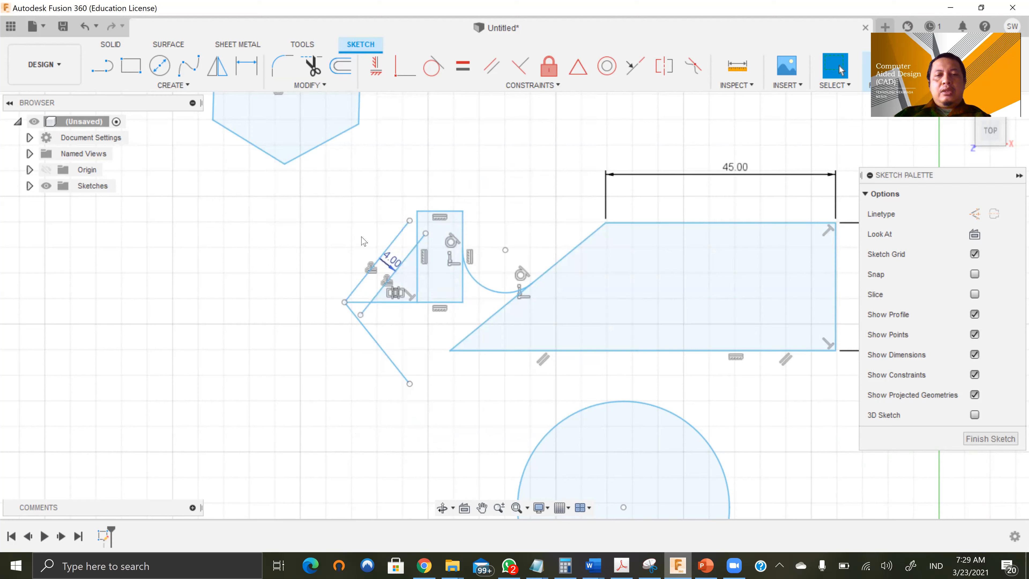
Draw a circle with a radius of about 12 mm overlapping the left edge of the large circle below the trapezoid
{"action": "scroll", "coordinate": [312, 262], "scroll_direction": "down", "scroll_amount": 2}
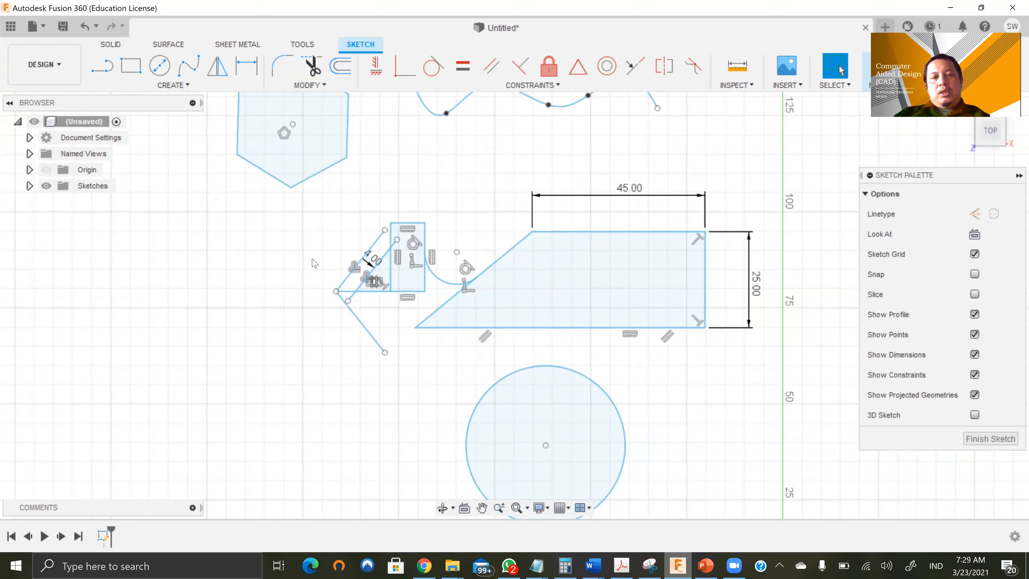
{"action": "scroll", "coordinate": [311, 262], "scroll_direction": "down", "scroll_amount": 3}
{"action": "scroll", "coordinate": [472, 203], "scroll_direction": "up", "scroll_amount": 1}
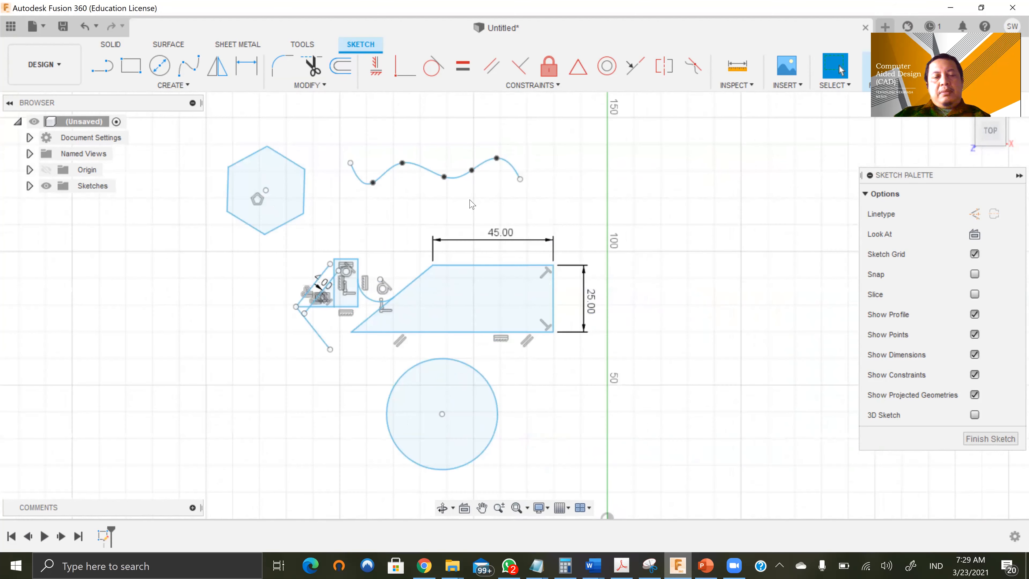
{"action": "scroll", "coordinate": [470, 204], "scroll_direction": "up", "scroll_amount": 1}
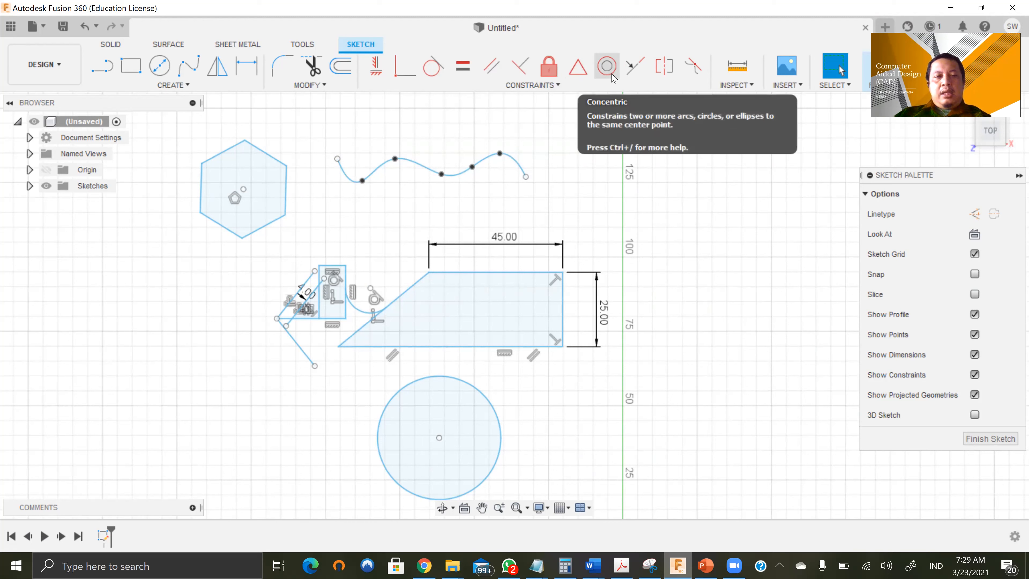
{"action": "left_click", "coordinate": [166, 78]}
{"action": "left_click", "coordinate": [353, 425]}
{"action": "left_click", "coordinate": [359, 392]}
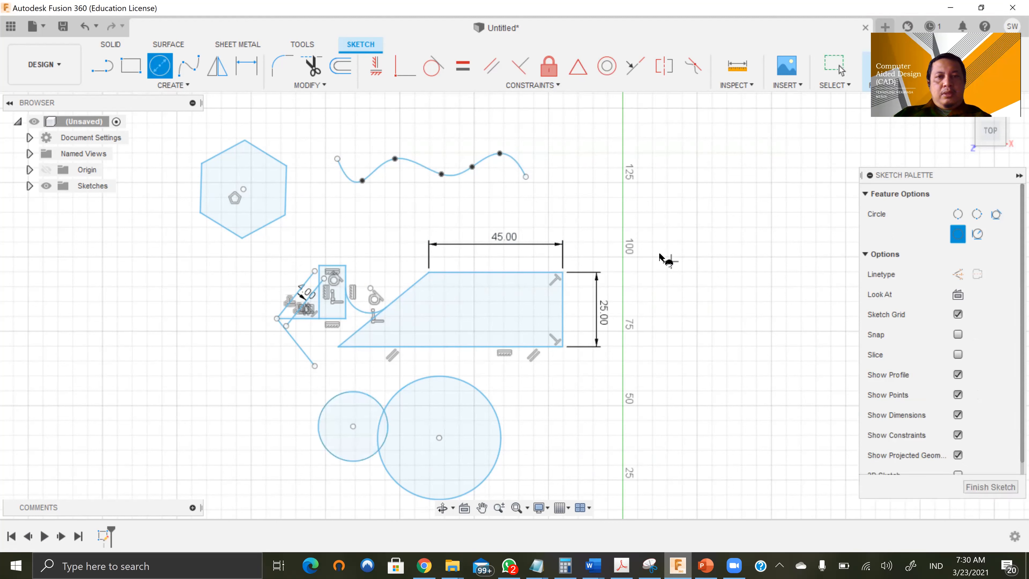
{"action": "key", "text": "Escape"}
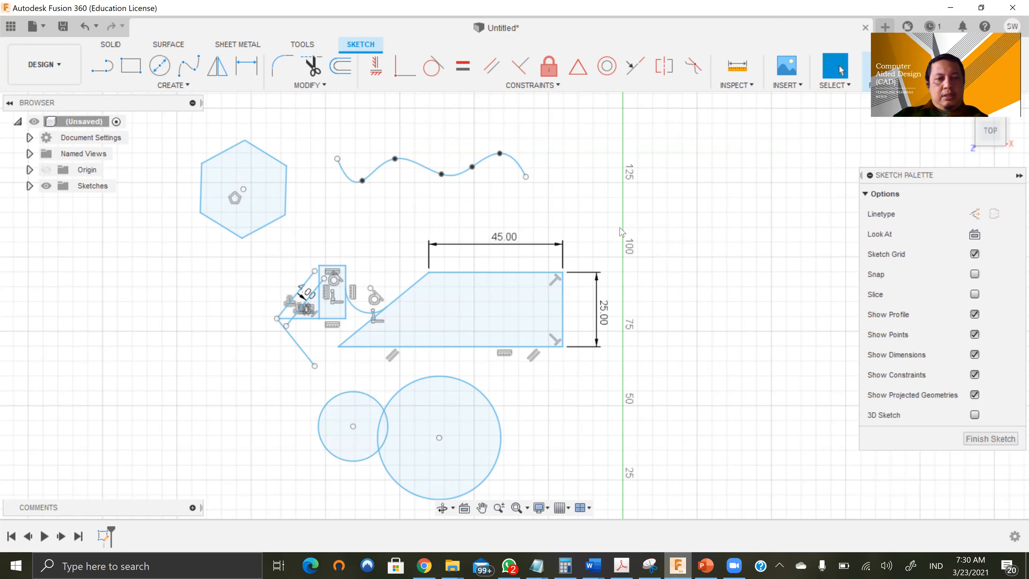
Apply a Concentric constraint between the small circle and the large circle below the trapezoid
{"action": "left_click", "coordinate": [381, 405]}
{"action": "left_click", "coordinate": [441, 377], "text": "shift"}
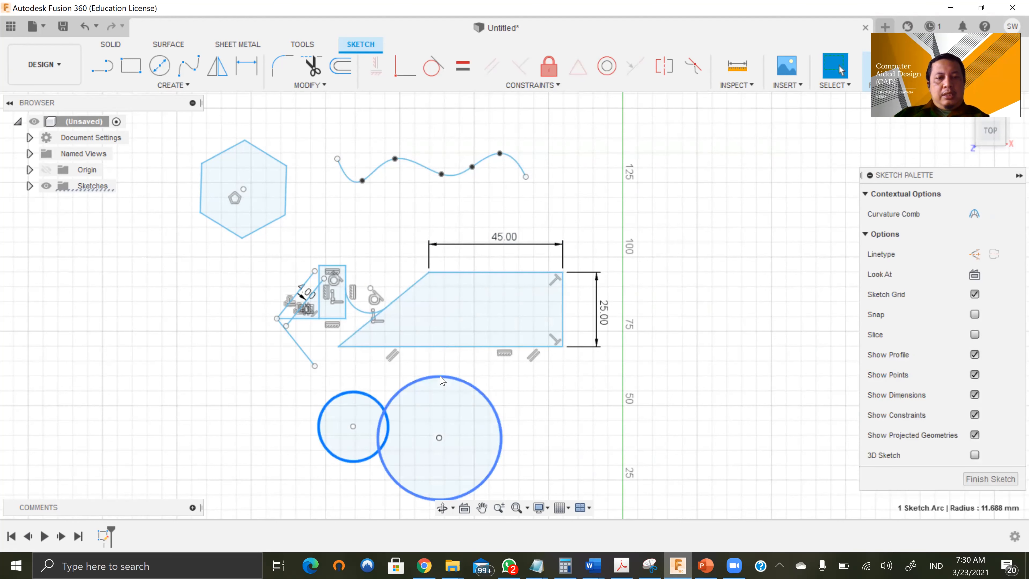
{"action": "left_click", "coordinate": [606, 65]}
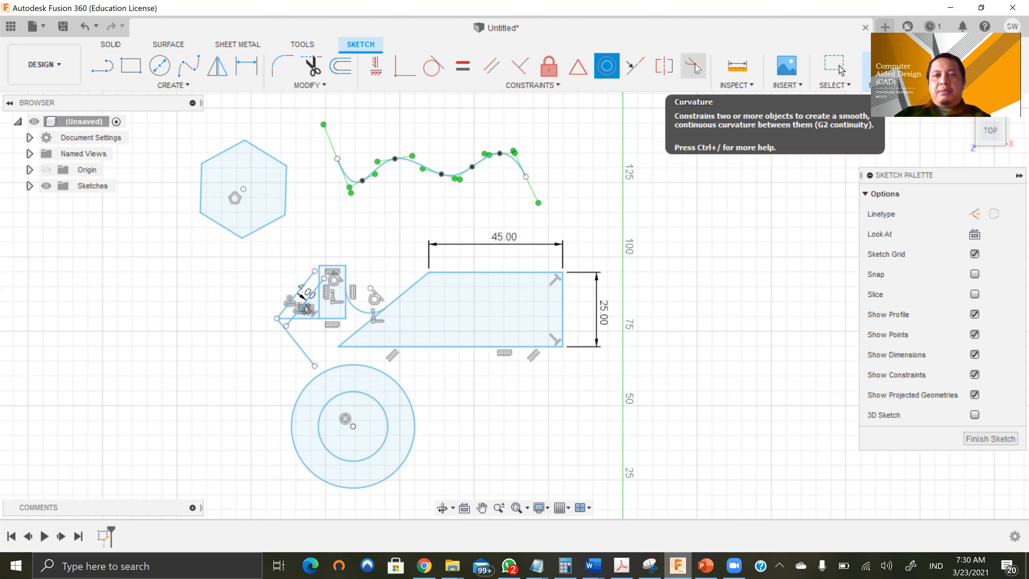
{"action": "left_click", "coordinate": [689, 80]}
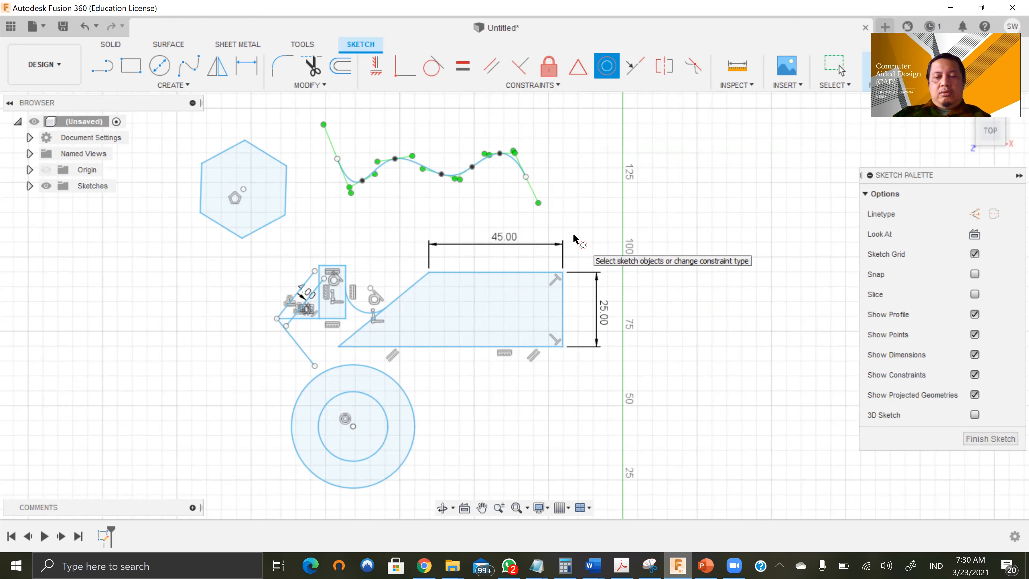
Delete all the geometry in the sketch and finish the sketch
{"action": "scroll", "coordinate": [575, 239], "scroll_direction": "down", "scroll_amount": 3}
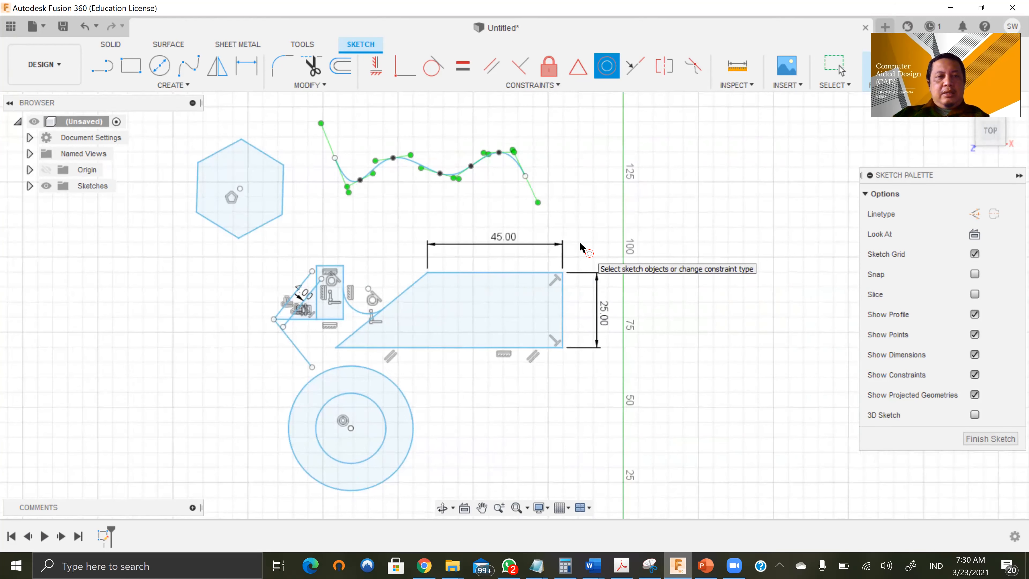
{"action": "scroll", "coordinate": [580, 245], "scroll_direction": "down", "scroll_amount": 2}
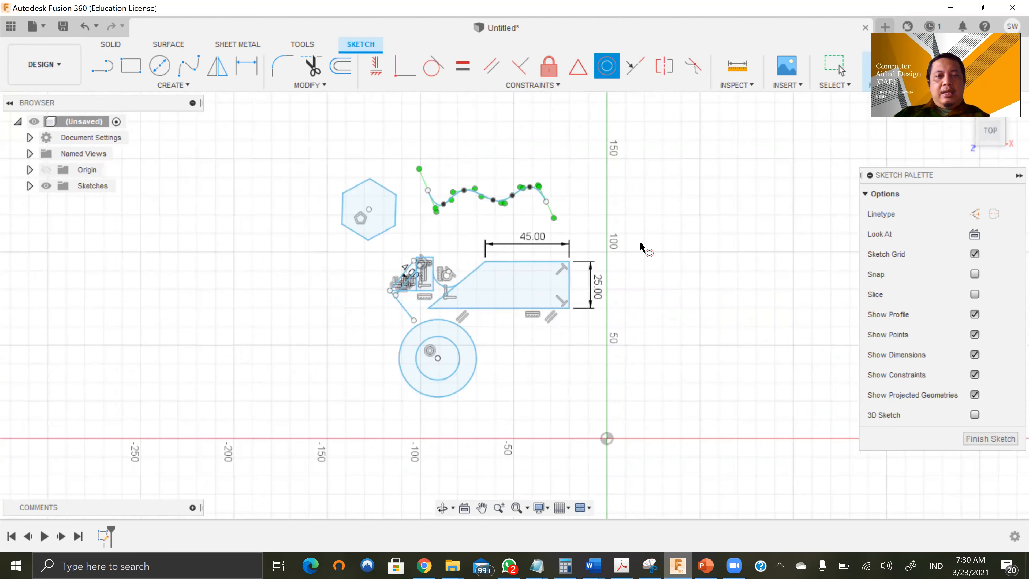
{"action": "mouse_move", "coordinate": [281, 131]}
{"action": "left_mouse_down"}
{"action": "mouse_move", "coordinate": [313, 184]}
{"action": "mouse_move", "coordinate": [616, 420]}
{"action": "mouse_move", "coordinate": [663, 443]}
{"action": "left_mouse_up"}
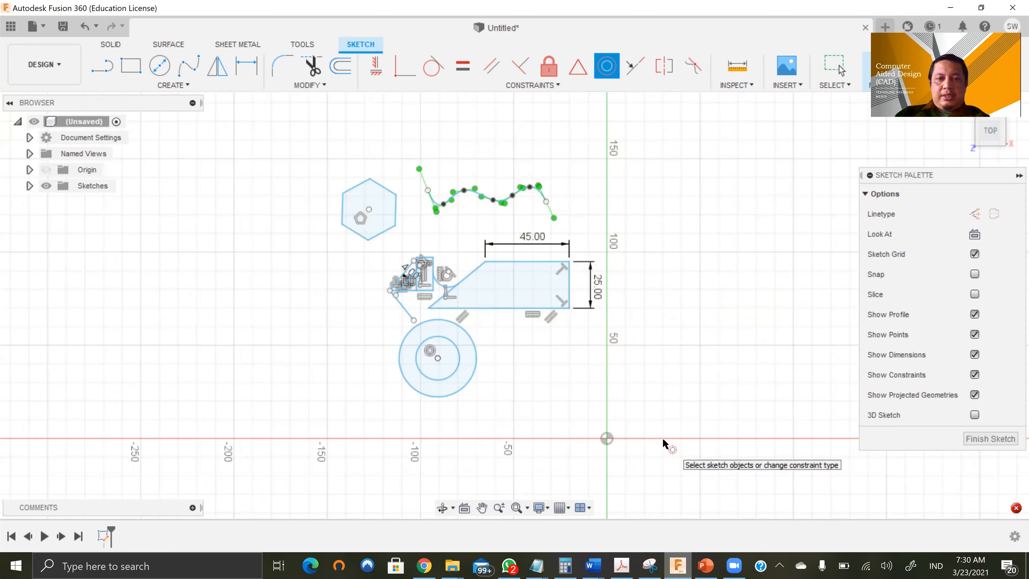
{"action": "key", "text": "Escape"}
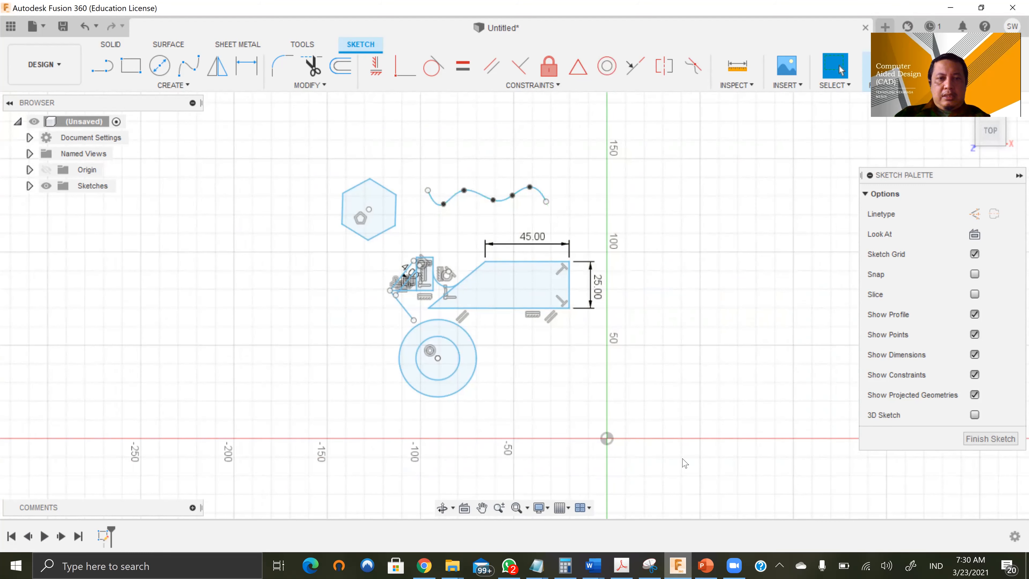
{"action": "mouse_move", "coordinate": [314, 144]}
{"action": "left_mouse_down"}
{"action": "mouse_move", "coordinate": [543, 332]}
{"action": "mouse_move", "coordinate": [630, 422]}
{"action": "mouse_move", "coordinate": [641, 420]}
{"action": "left_mouse_up"}
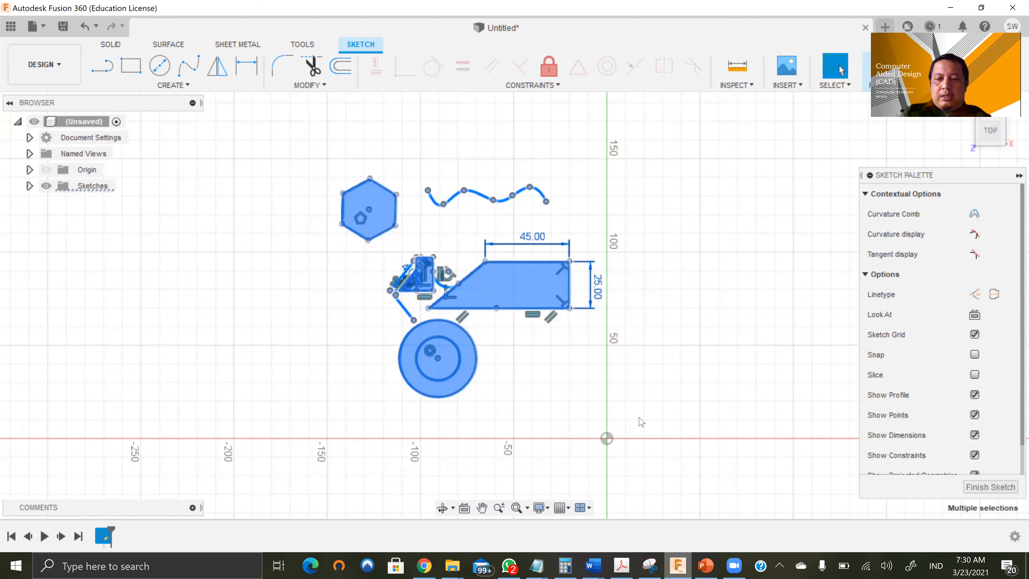
{"action": "key", "text": "Delete"}
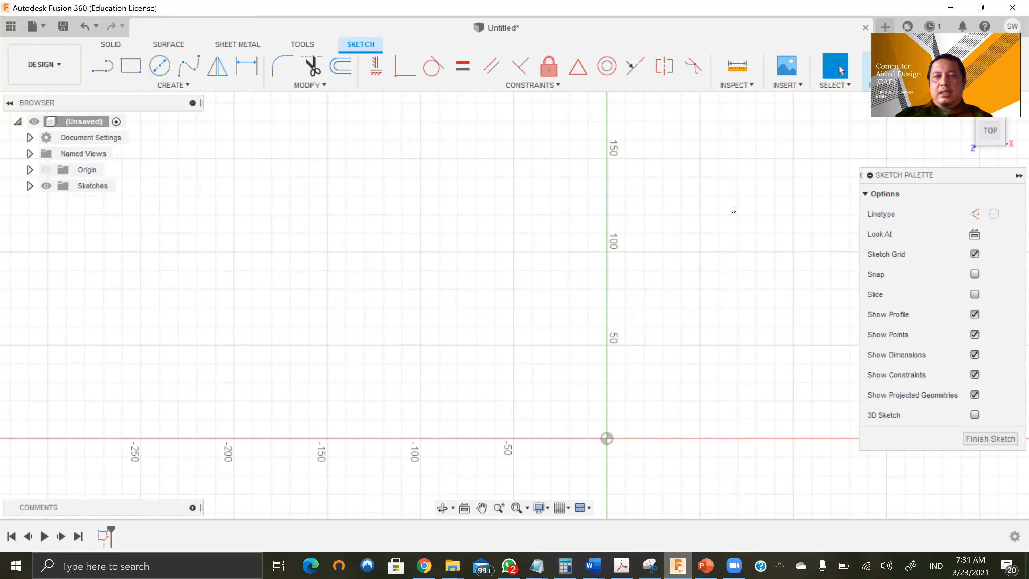
{"action": "left_click", "coordinate": [897, 73]}
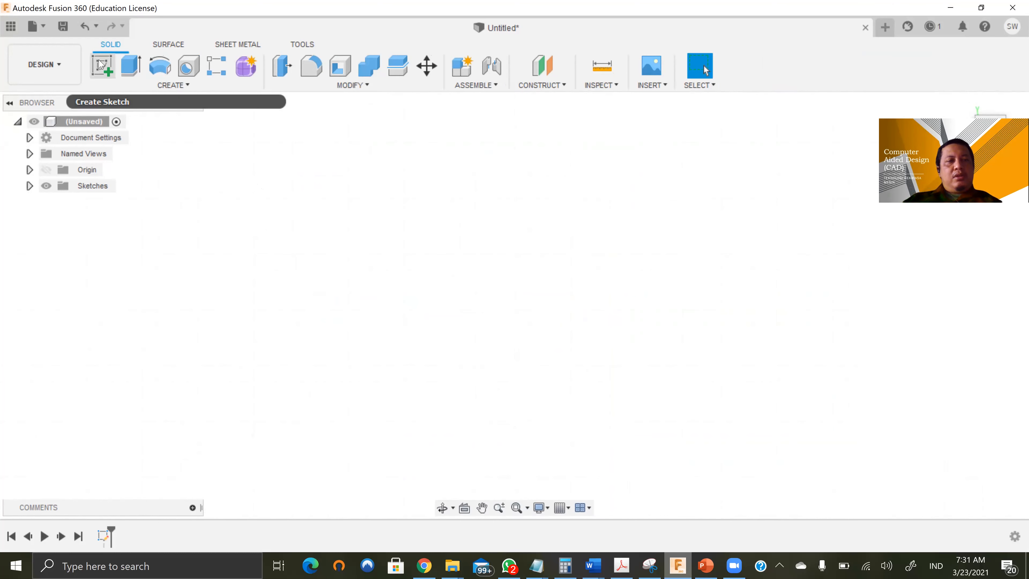
Switch to surface modelling and start a new sketch on the horizontal plane
{"action": "left_click", "coordinate": [178, 46]}
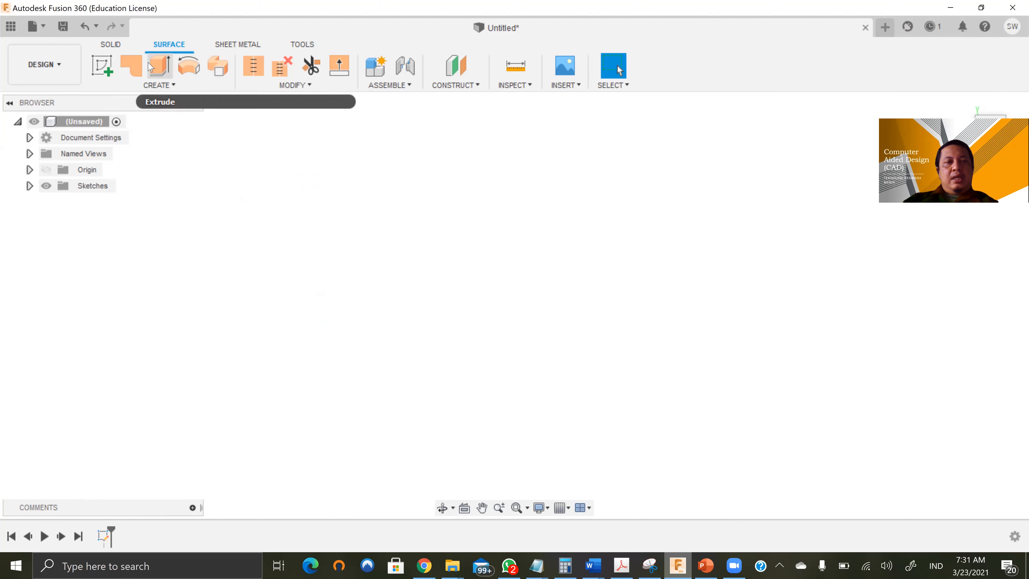
{"action": "left_click", "coordinate": [164, 86]}
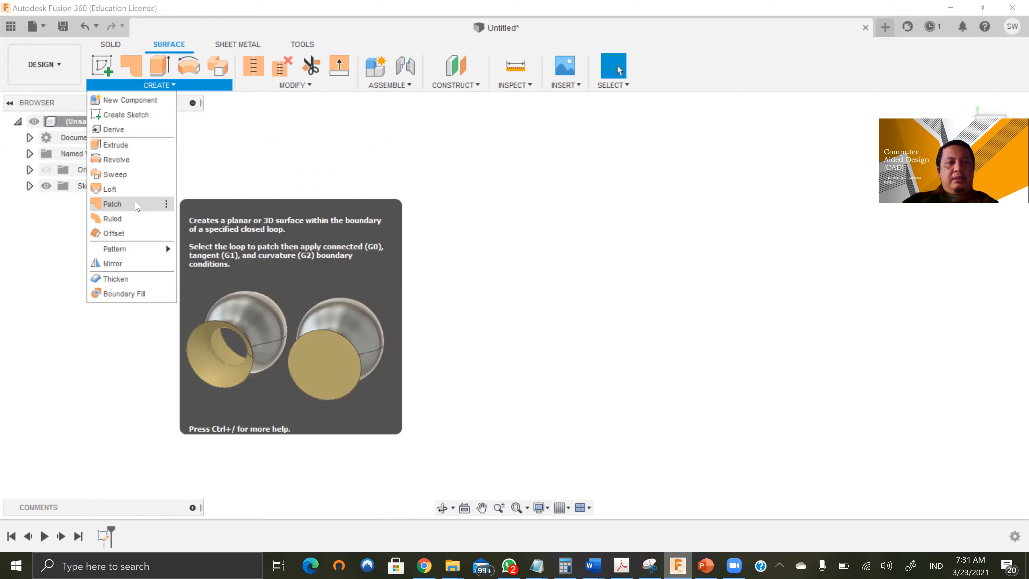
{"action": "mouse_move", "coordinate": [259, 84]}
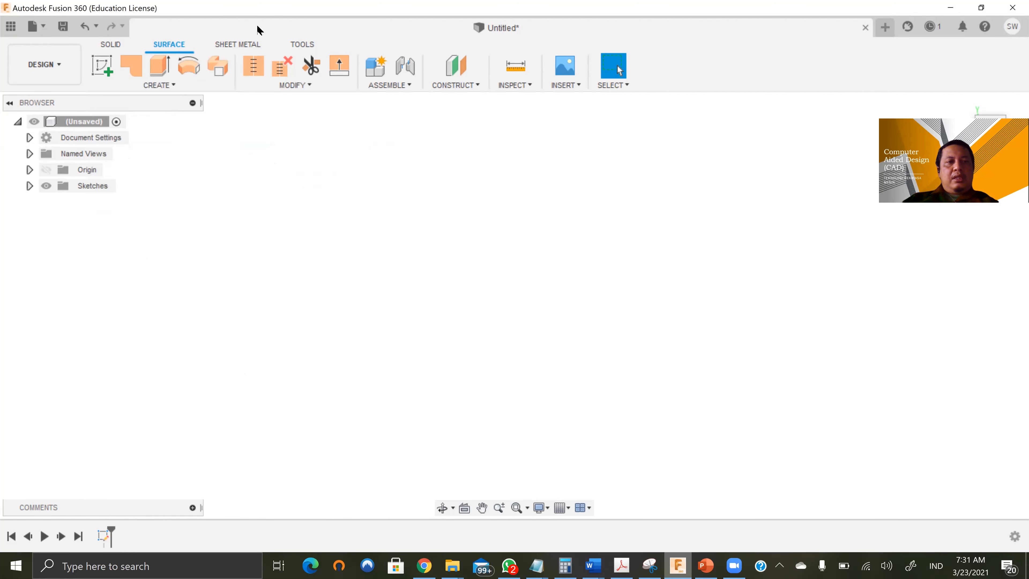
{"action": "left_click", "coordinate": [115, 66]}
{"action": "left_click", "coordinate": [644, 389]}
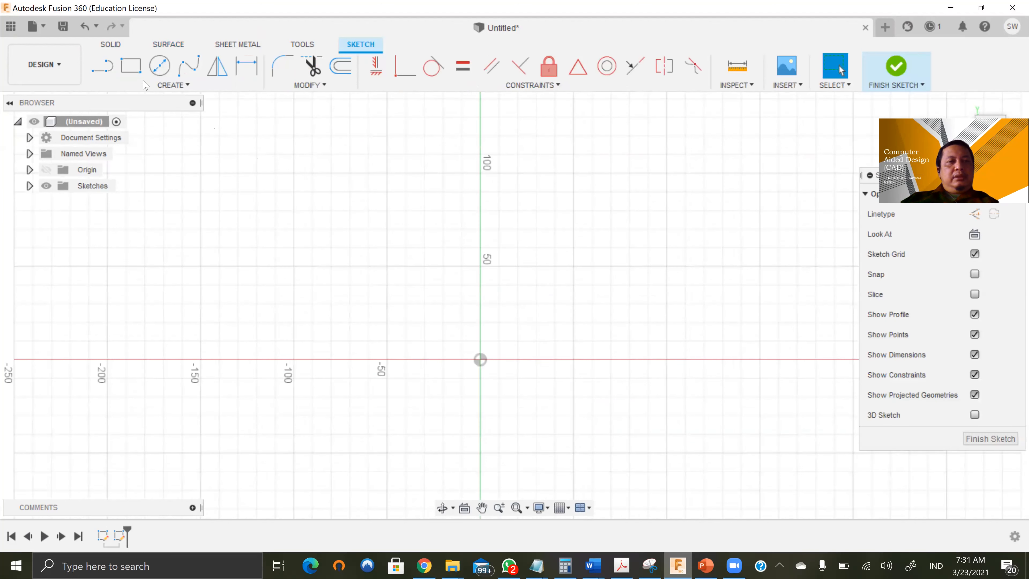
Draw a tall, narrow two-point rectangle above and to the right of the origin
{"action": "left_click", "coordinate": [122, 67]}
{"action": "left_click", "coordinate": [537, 314]}
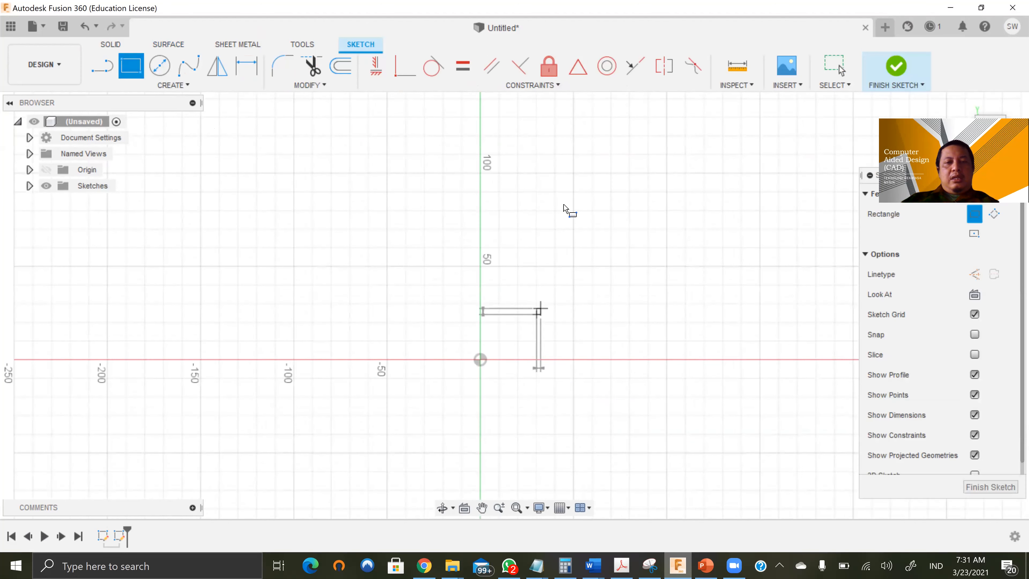
{"action": "left_click", "coordinate": [584, 180]}
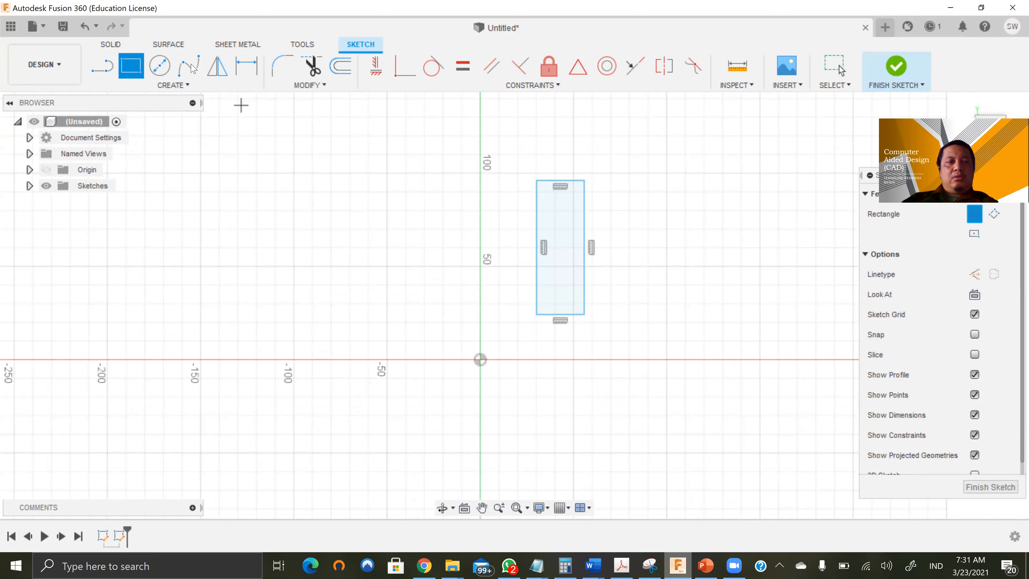
Draw a circle to the left of the rectangle, on the other side of the vertical axis
{"action": "left_click", "coordinate": [160, 66]}
{"action": "left_click", "coordinate": [374, 235]}
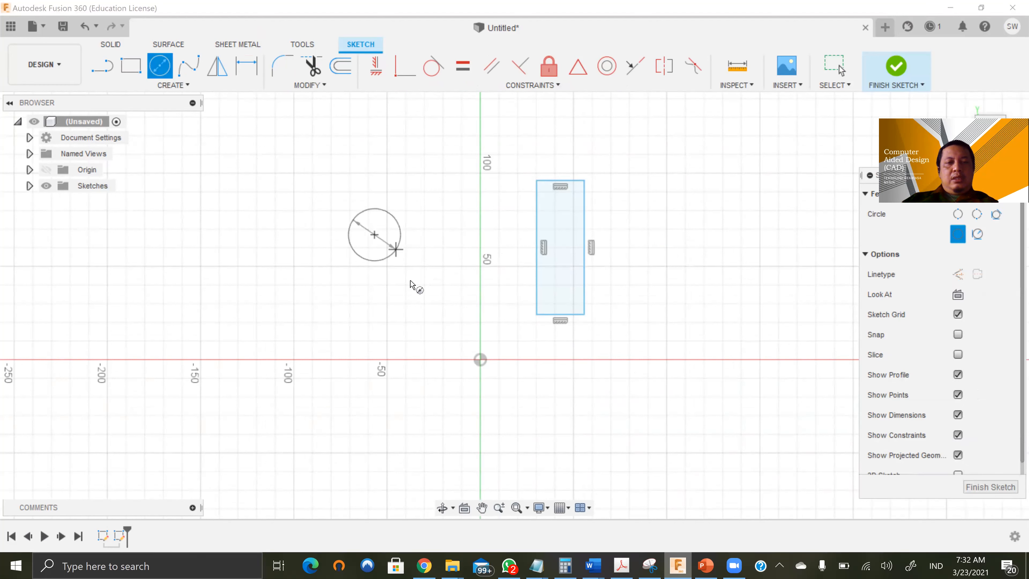
{"action": "left_click", "coordinate": [418, 279]}
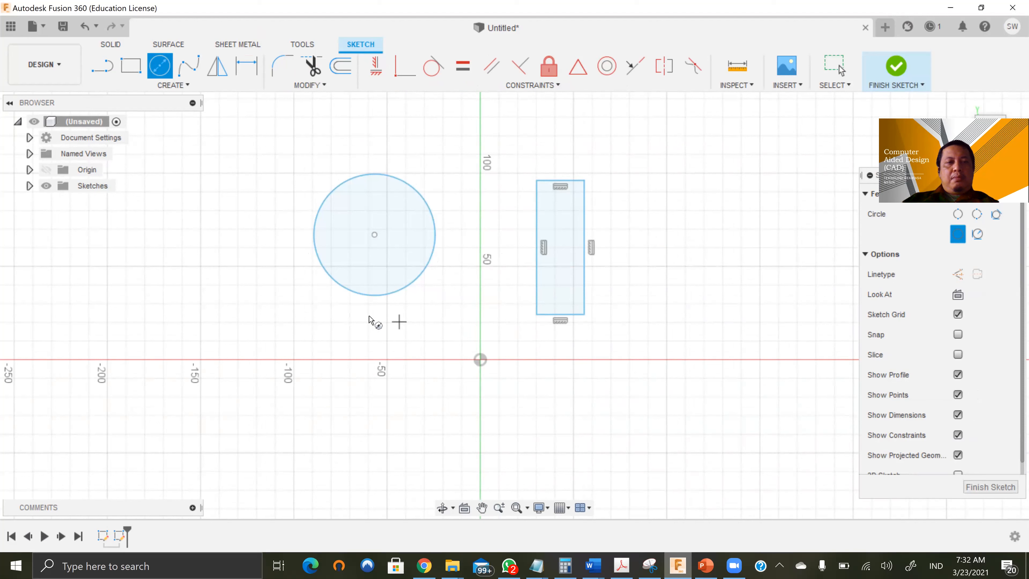
Draw an open U-shaped chain of three lines below the circle, with a shorter right leg, and finish the sketch
{"action": "key", "text": "l"}
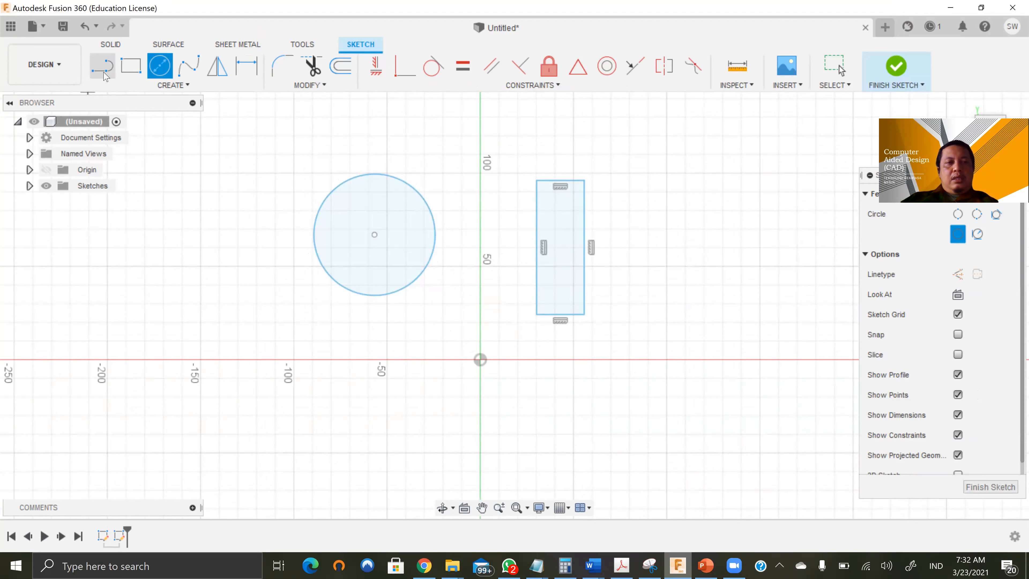
{"action": "left_click", "coordinate": [342, 380]}
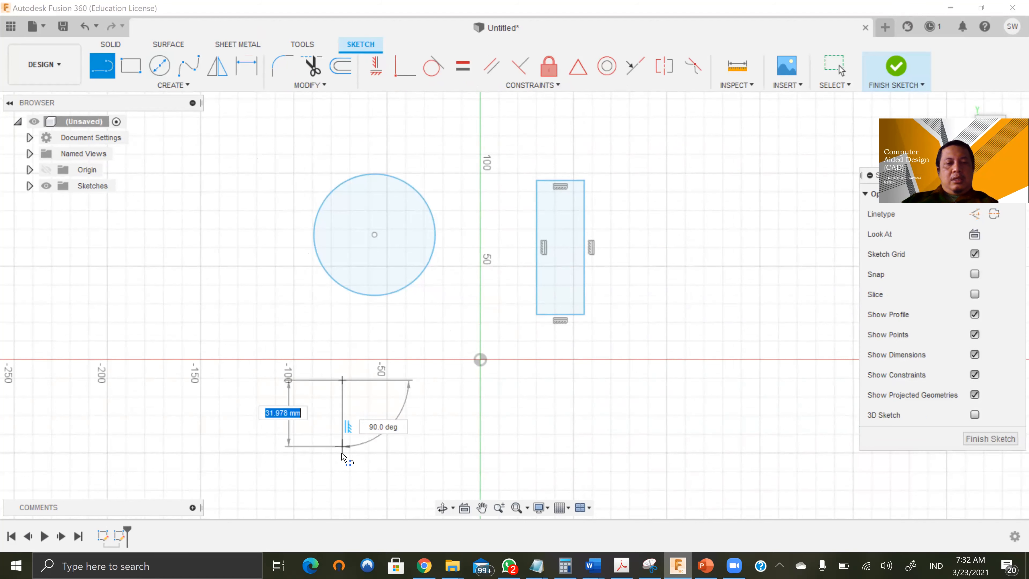
{"action": "left_click", "coordinate": [342, 454]}
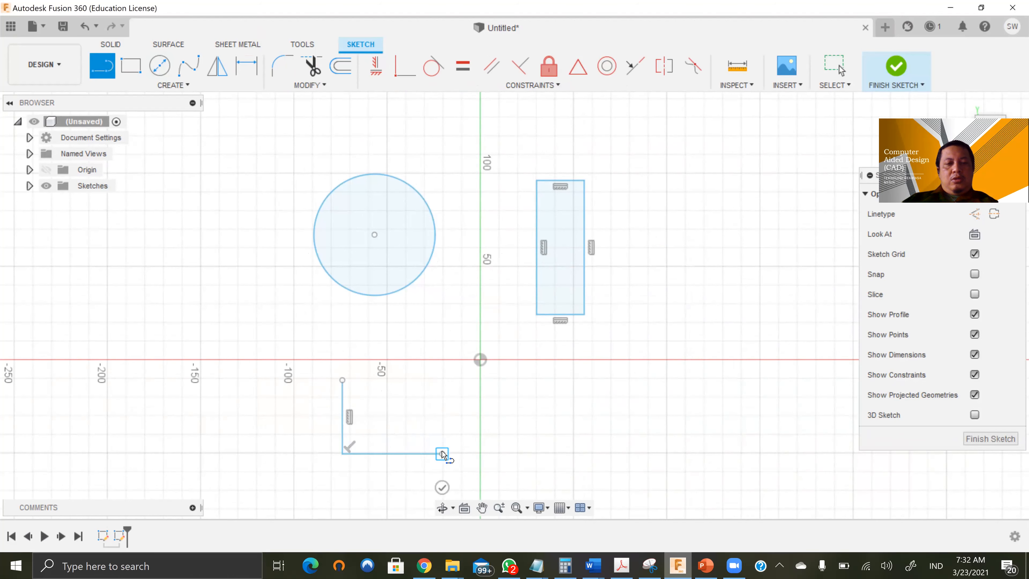
{"action": "left_click", "coordinate": [441, 453]}
{"action": "left_click", "coordinate": [441, 416]}
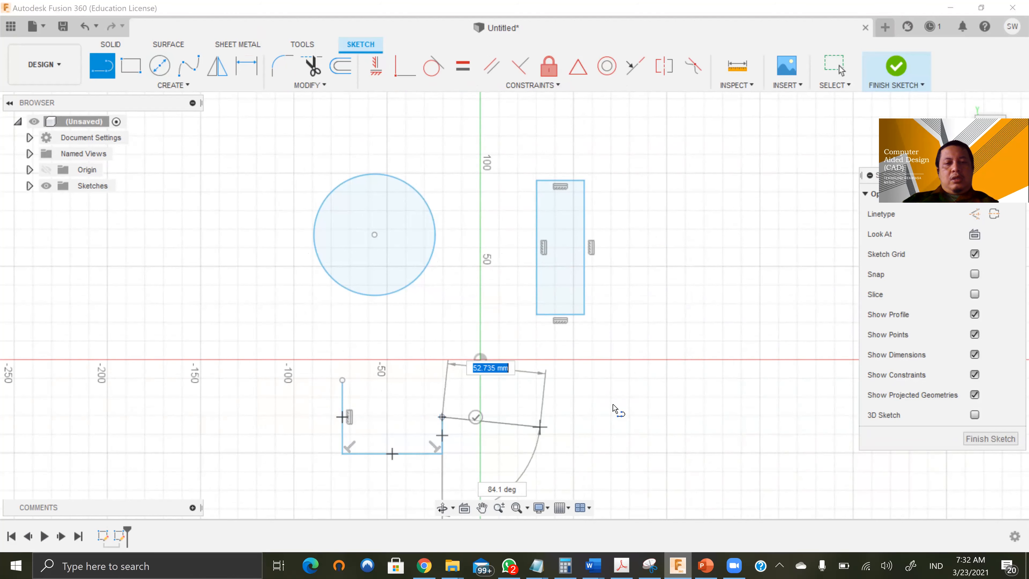
{"action": "left_click", "coordinate": [906, 68]}
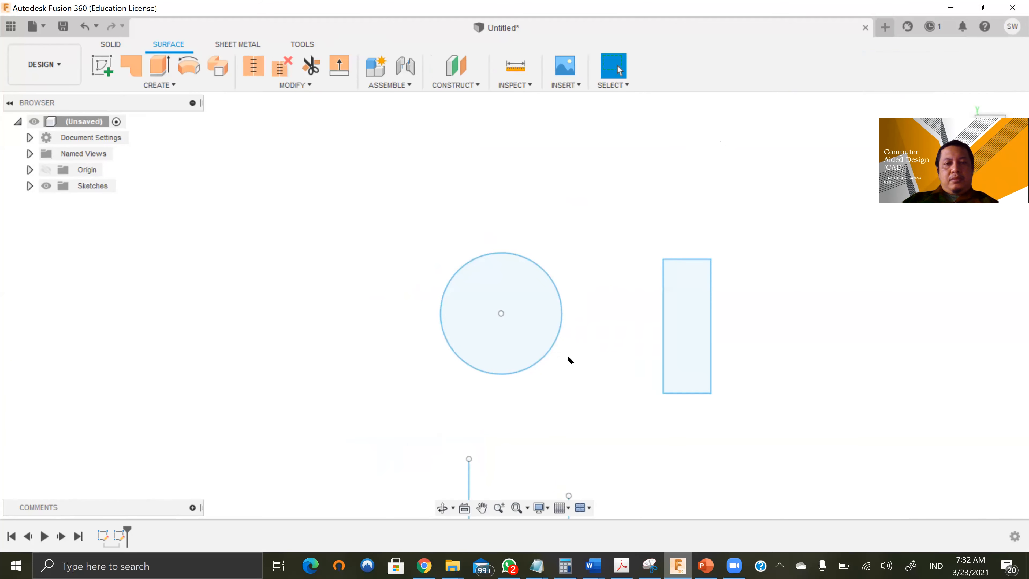
Patch the rectangle's closed boundary as a new surface body
{"action": "mouse_move", "coordinate": [572, 361]}
{"action": "middle_mouse_down"}
{"action": "mouse_move", "coordinate": [565, 340]}
{"action": "mouse_move", "coordinate": [515, 296]}
{"action": "middle_mouse_up"}
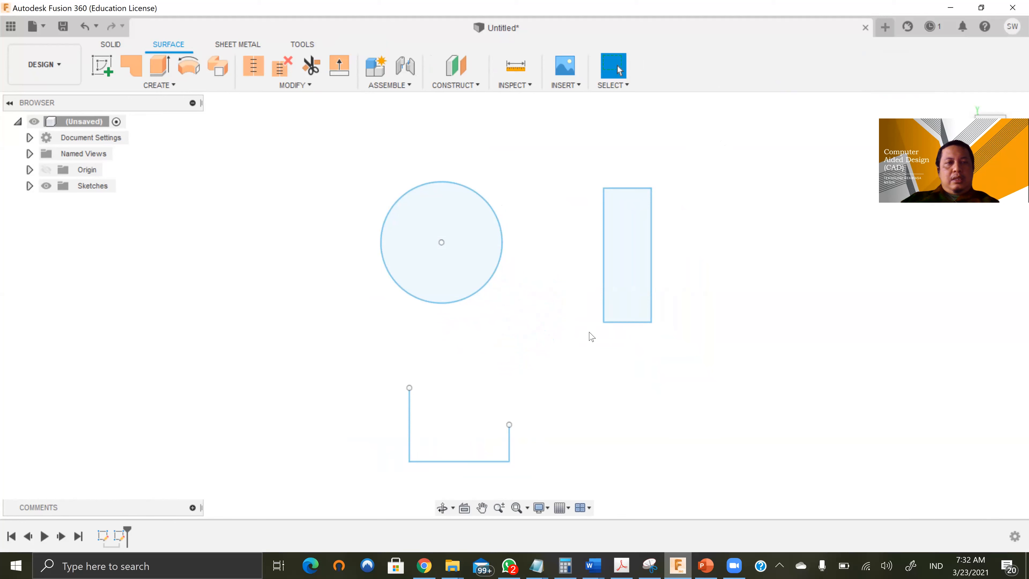
{"action": "left_click", "coordinate": [136, 67]}
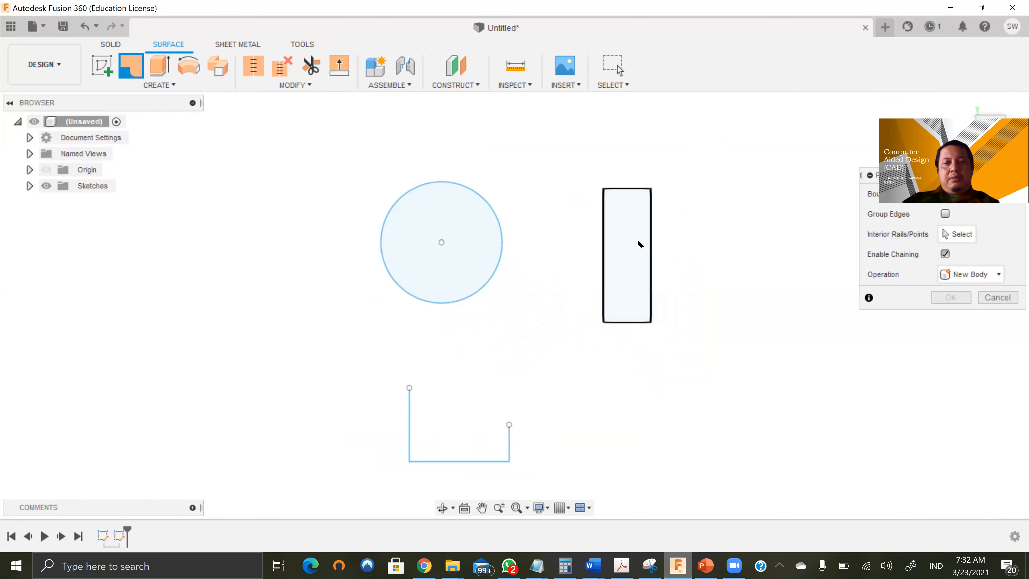
{"action": "left_click", "coordinate": [649, 238]}
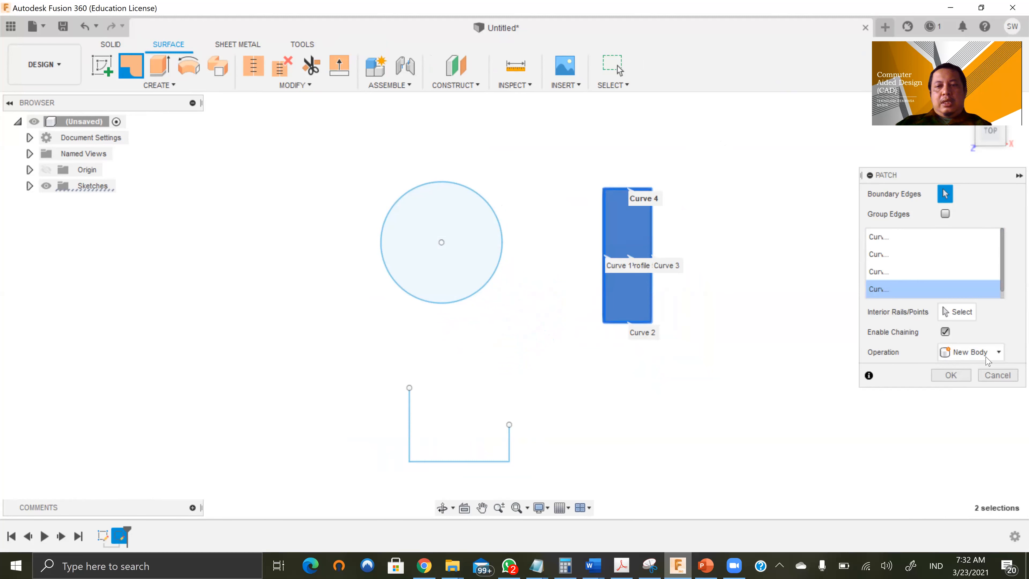
{"action": "left_click", "coordinate": [954, 376]}
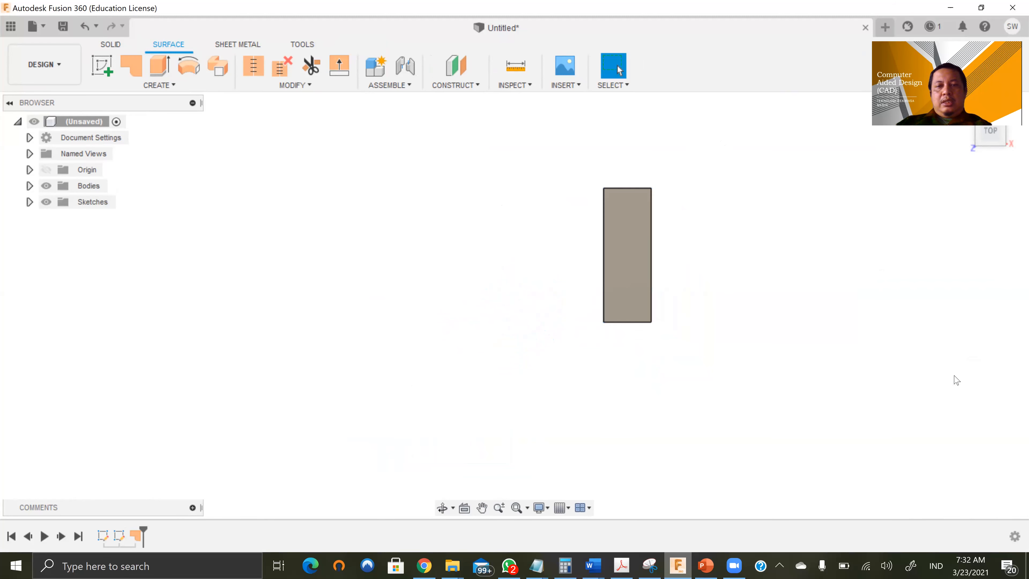
Inspect the rectangular surface from other angles and delete its patch feature
{"action": "middle_click_drag", "start_coordinate": [665, 312], "coordinate": [650, 268], "text": "shift"}
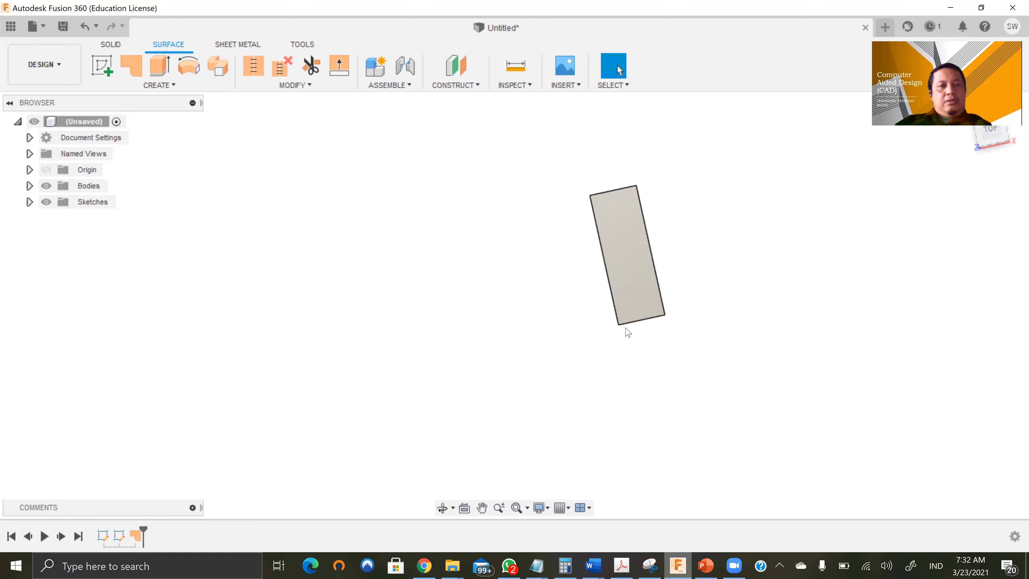
{"action": "middle_click_drag", "start_coordinate": [682, 287], "coordinate": [631, 325], "text": "shift"}
{"action": "middle_click_drag", "start_coordinate": [393, 345], "coordinate": [475, 346], "text": "shift"}
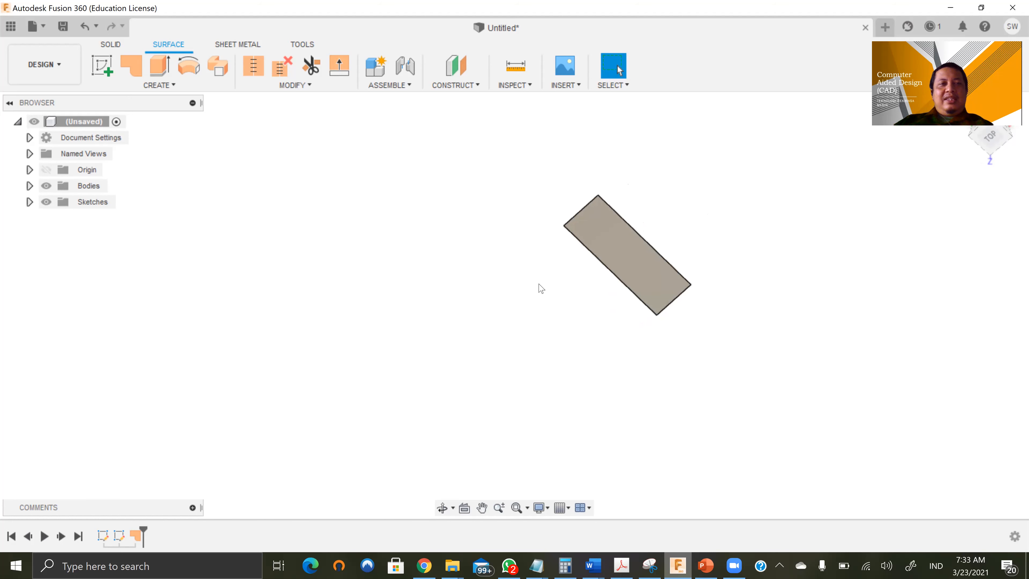
{"action": "left_click", "coordinate": [137, 536]}
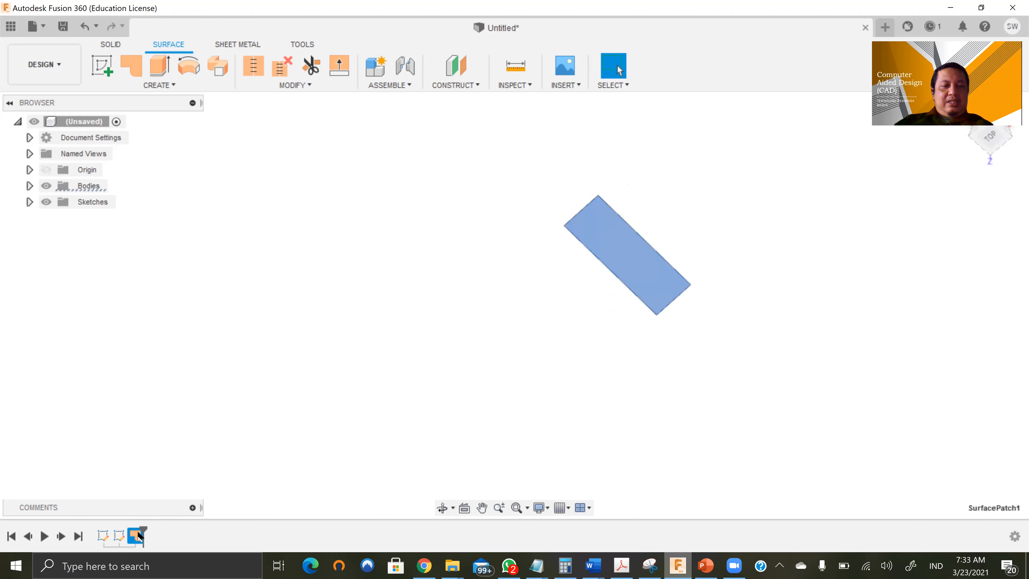
{"action": "right_click", "coordinate": [138, 536]}
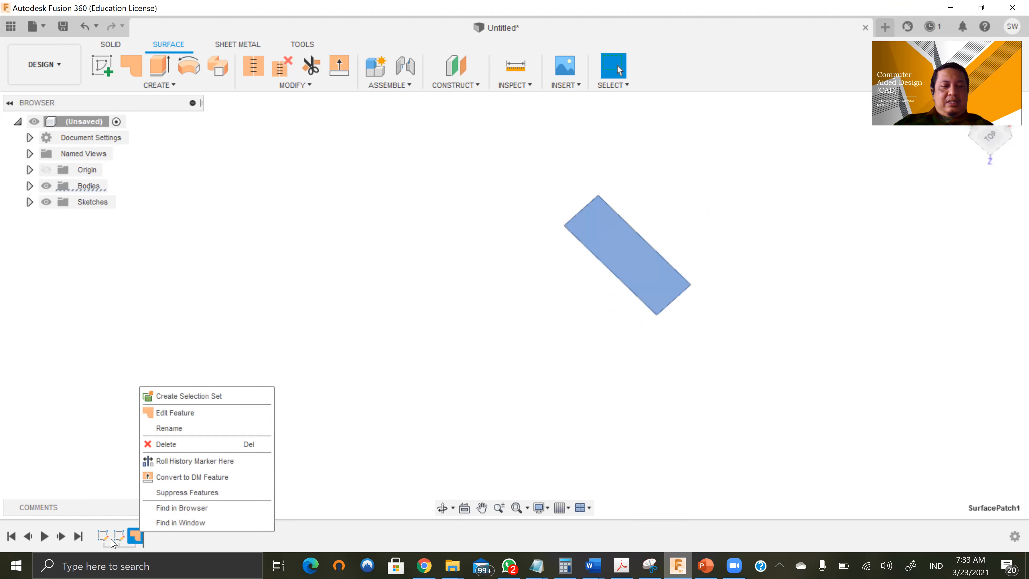
{"action": "left_click", "coordinate": [159, 445]}
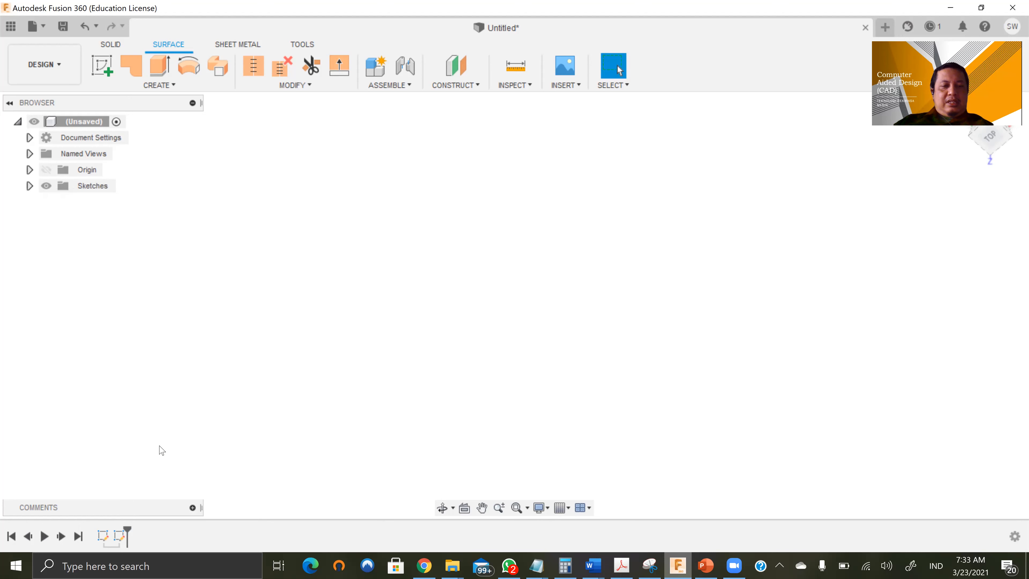
Reopen the sketch containing the rectangle, circle and open line chain for editing, and finish it without edits
{"action": "left_click", "coordinate": [122, 535]}
{"action": "right_click", "coordinate": [122, 536]}
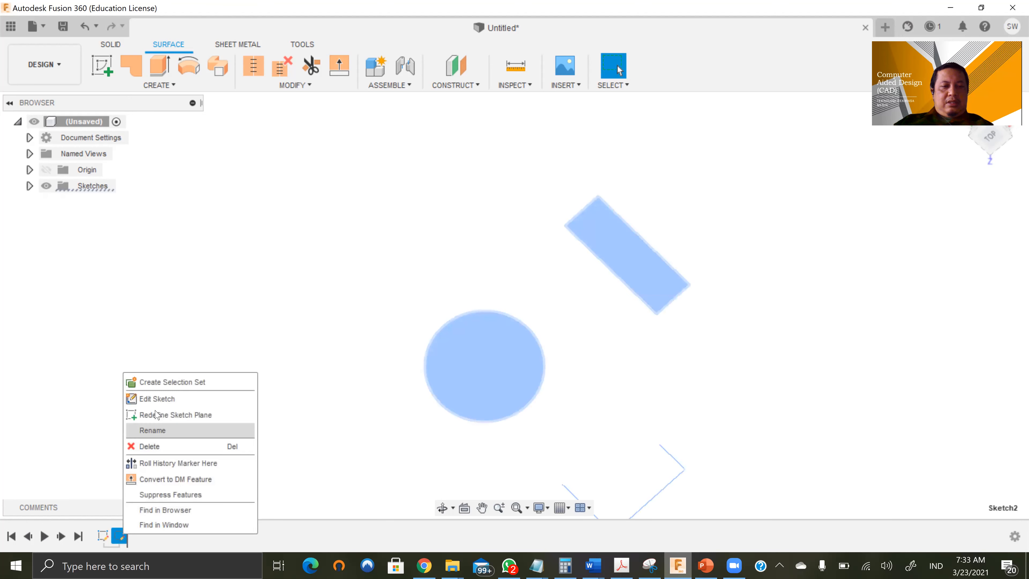
{"action": "left_click", "coordinate": [162, 399]}
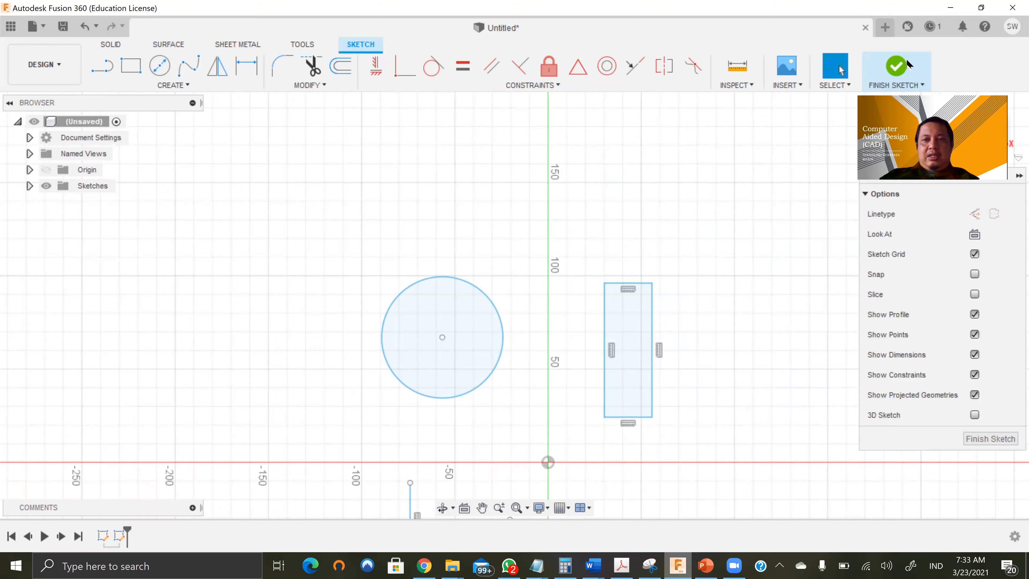
{"action": "left_click", "coordinate": [906, 64]}
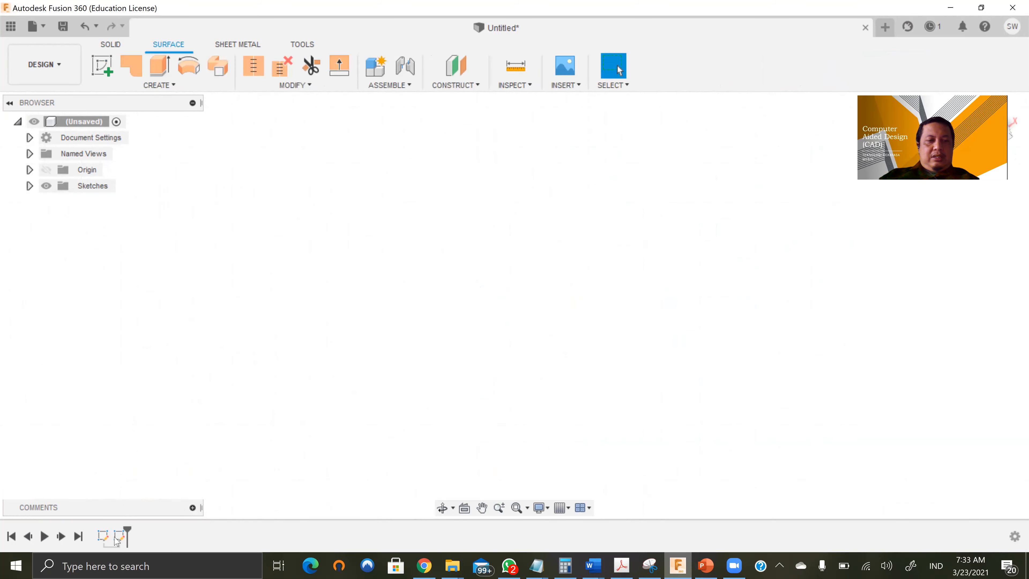
Roll the history marker back to before the second sketch and undo the rollback
{"action": "left_click_drag", "start_coordinate": [127, 530], "coordinate": [113, 532]}
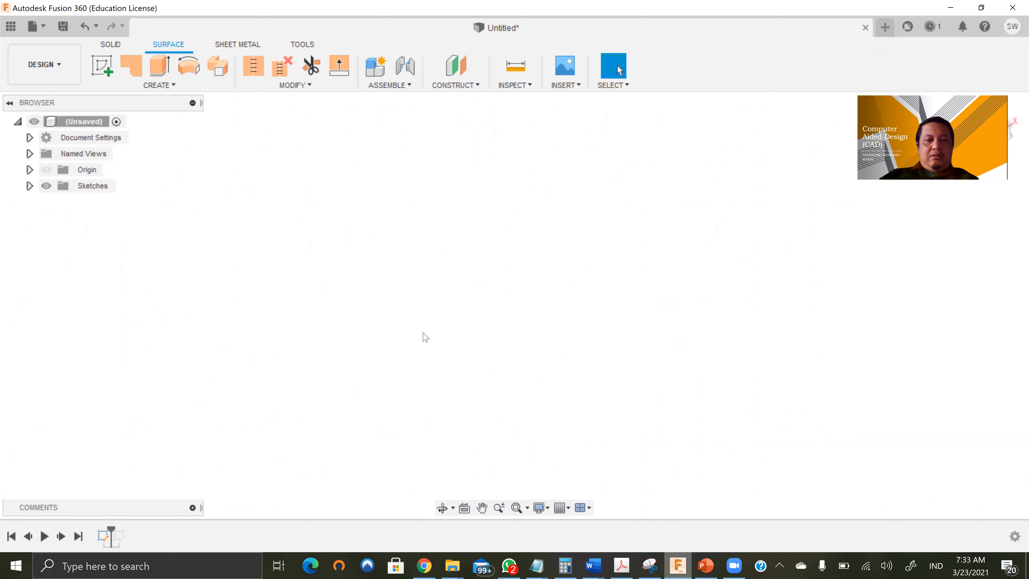
{"action": "left_click", "coordinate": [86, 27]}
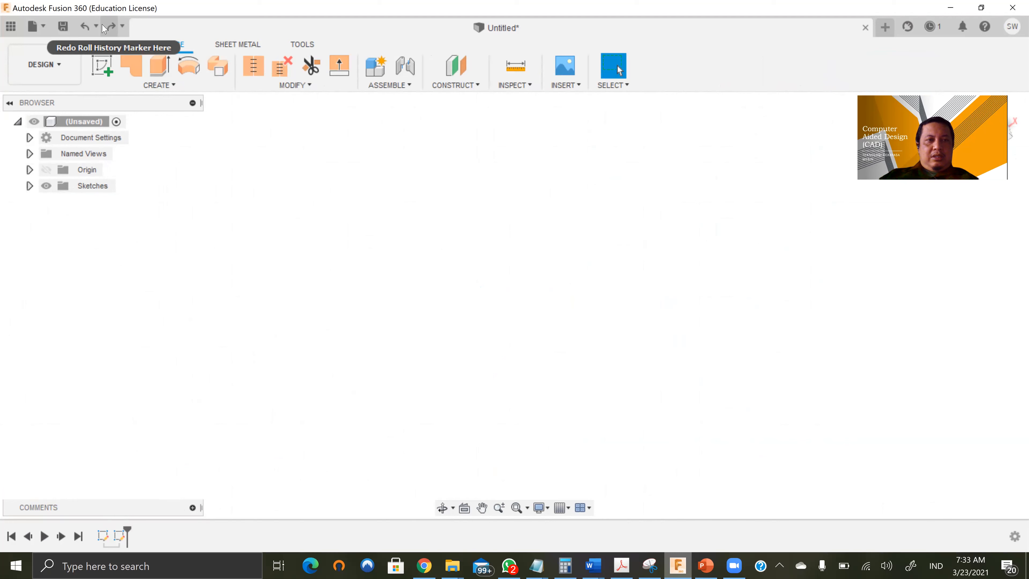
Show the second sketch again, with its rectangle, circle and open line chain
{"action": "left_click", "coordinate": [29, 186]}
{"action": "left_click", "coordinate": [97, 220]}
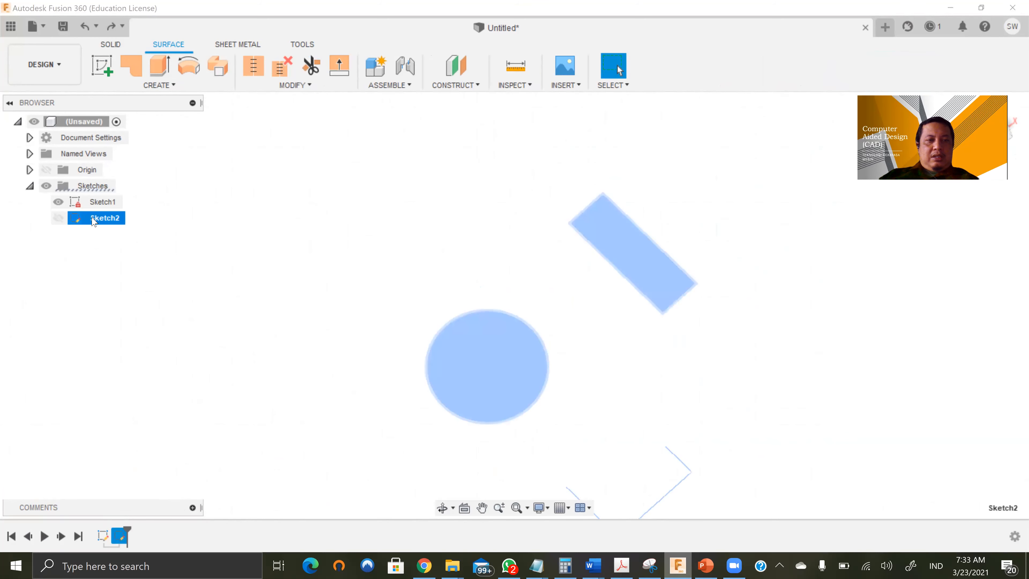
{"action": "right_click", "coordinate": [93, 220]}
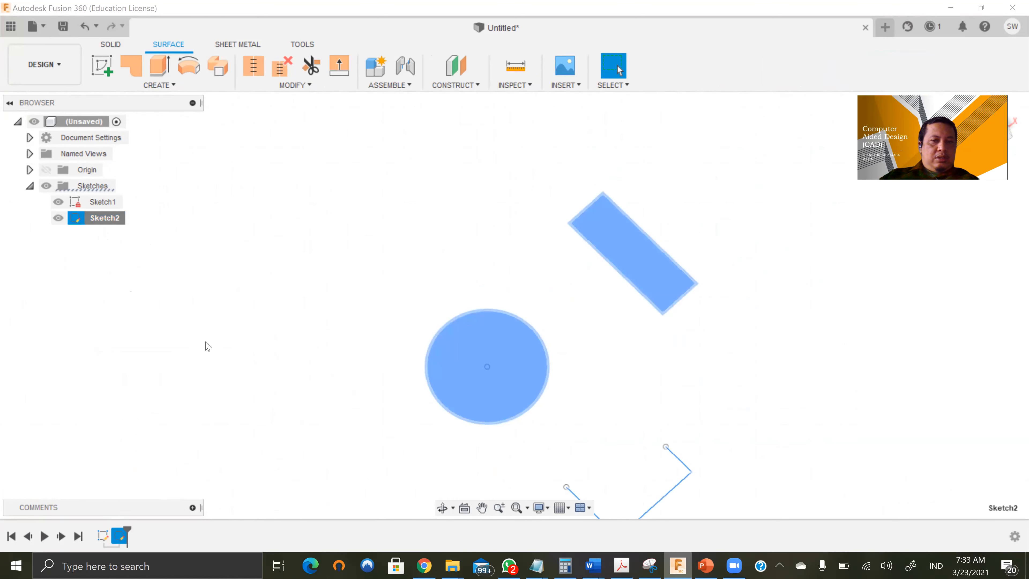
{"action": "left_click", "coordinate": [240, 313]}
{"action": "scroll", "coordinate": [620, 360], "scroll_direction": "up", "scroll_amount": 2}
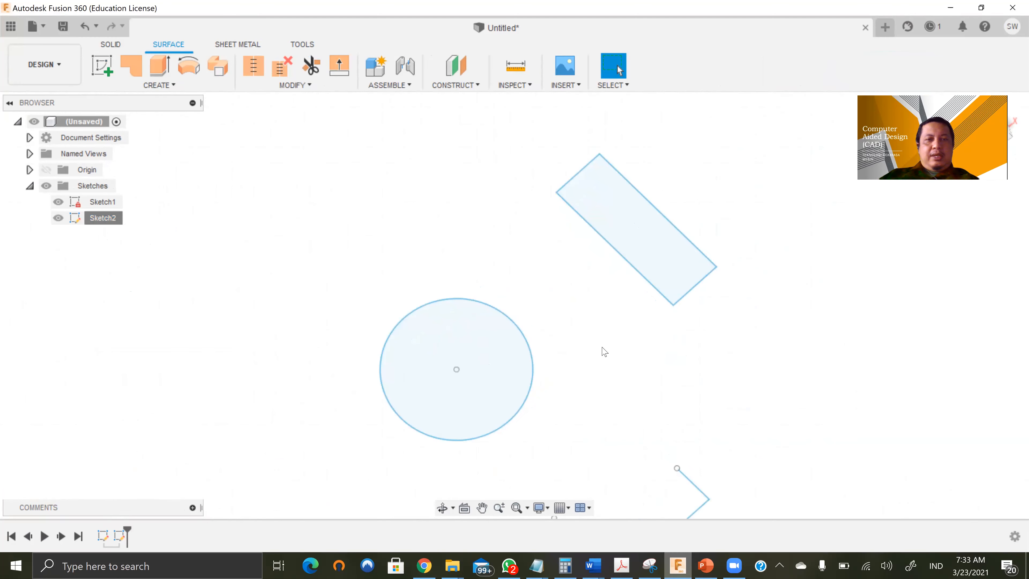
{"action": "scroll", "coordinate": [558, 353], "scroll_direction": "down", "scroll_amount": 1}
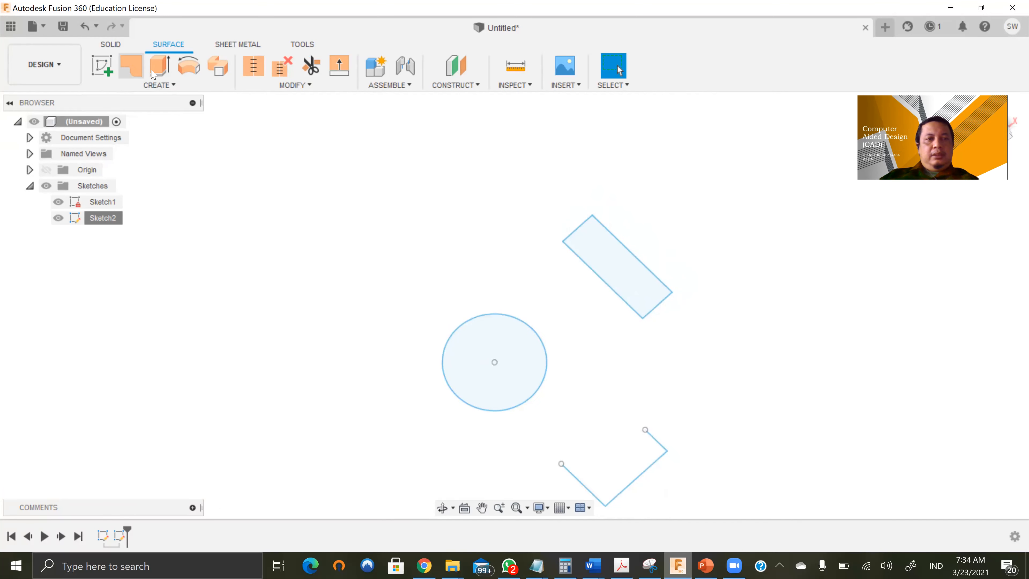
Patch the rectangle and circle profiles together as new surface bodies, and undo the patch
{"action": "left_click", "coordinate": [131, 65]}
{"action": "left_click", "coordinate": [621, 269]}
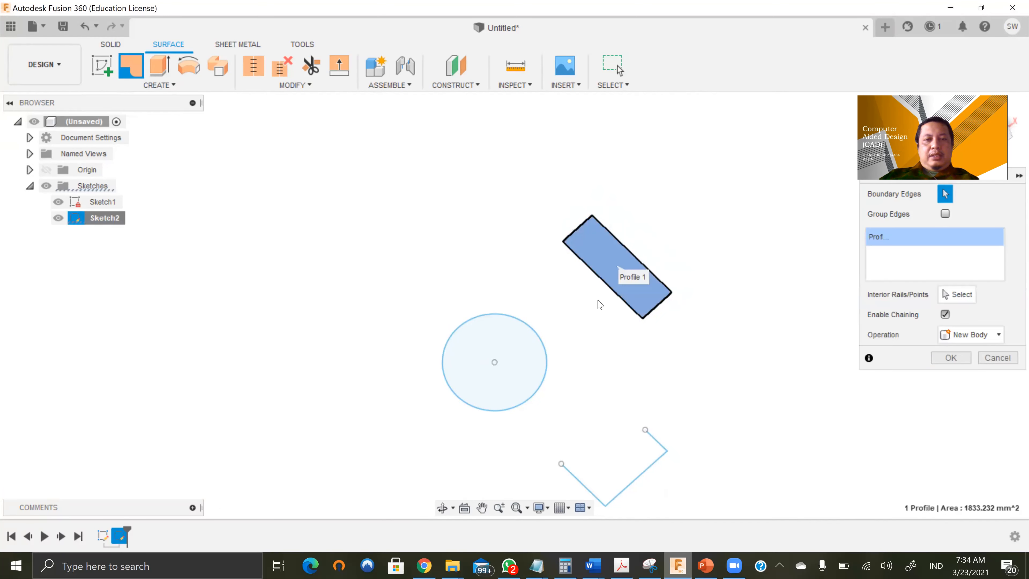
{"action": "left_click", "coordinate": [535, 344]}
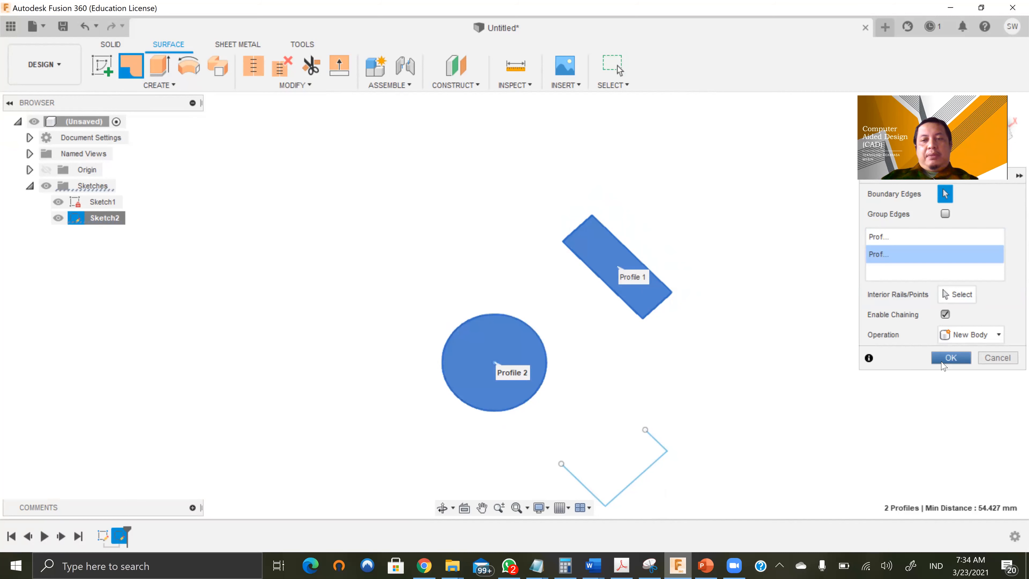
{"action": "left_click", "coordinate": [948, 359]}
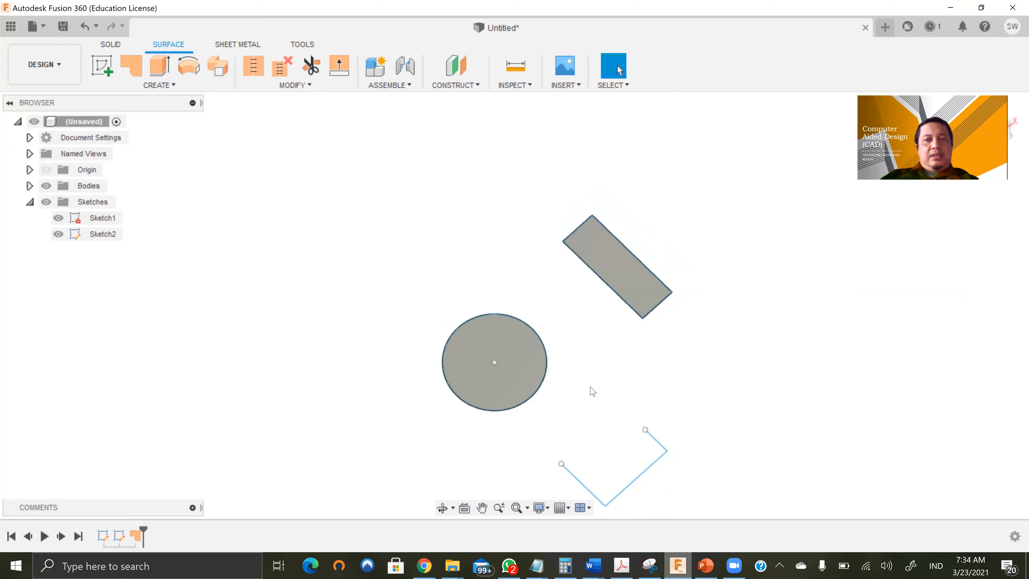
{"action": "left_click", "coordinate": [85, 26]}
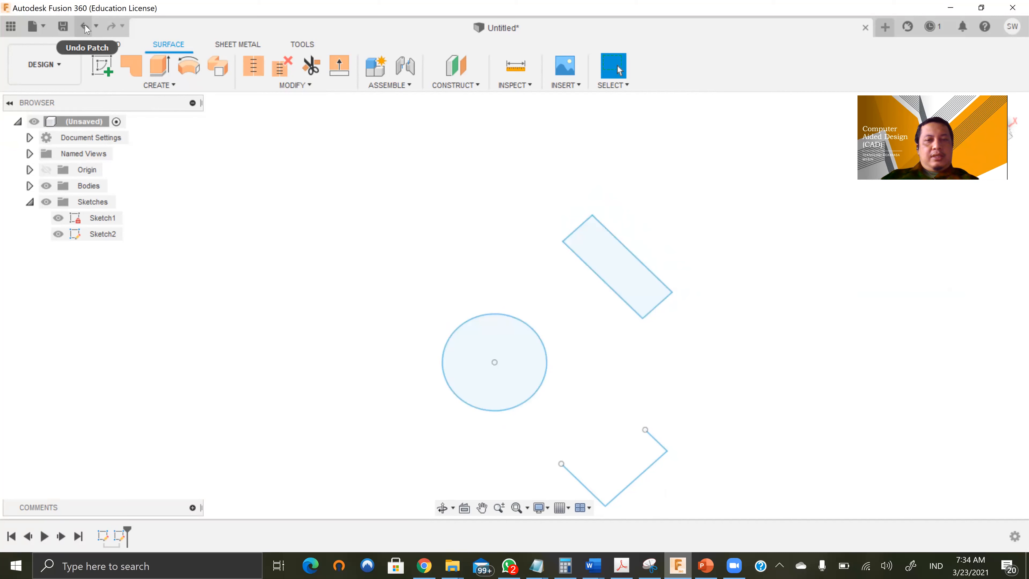
Patch only the rectangle profile as a new surface body
{"action": "left_click", "coordinate": [131, 69]}
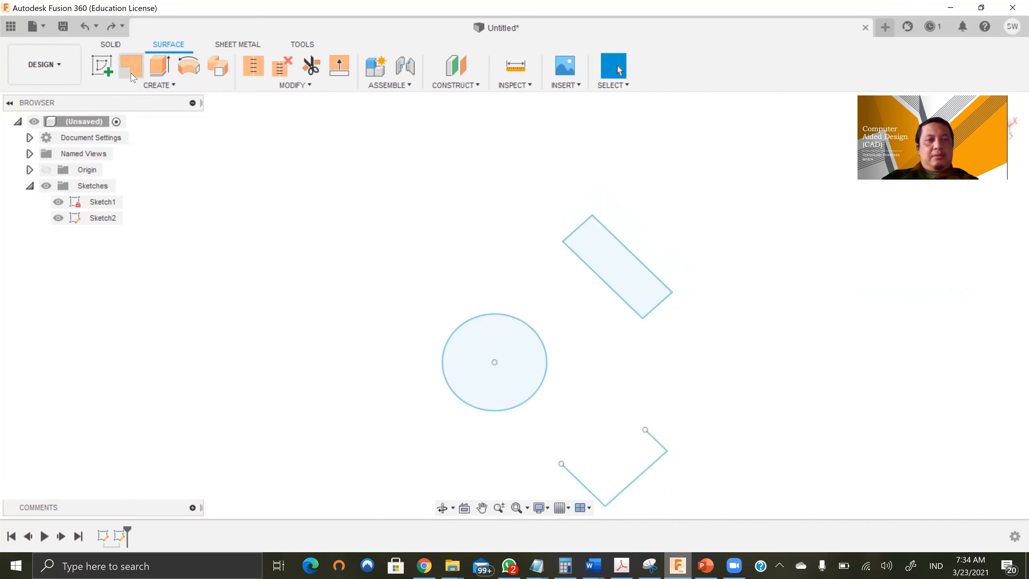
{"action": "left_click", "coordinate": [652, 287]}
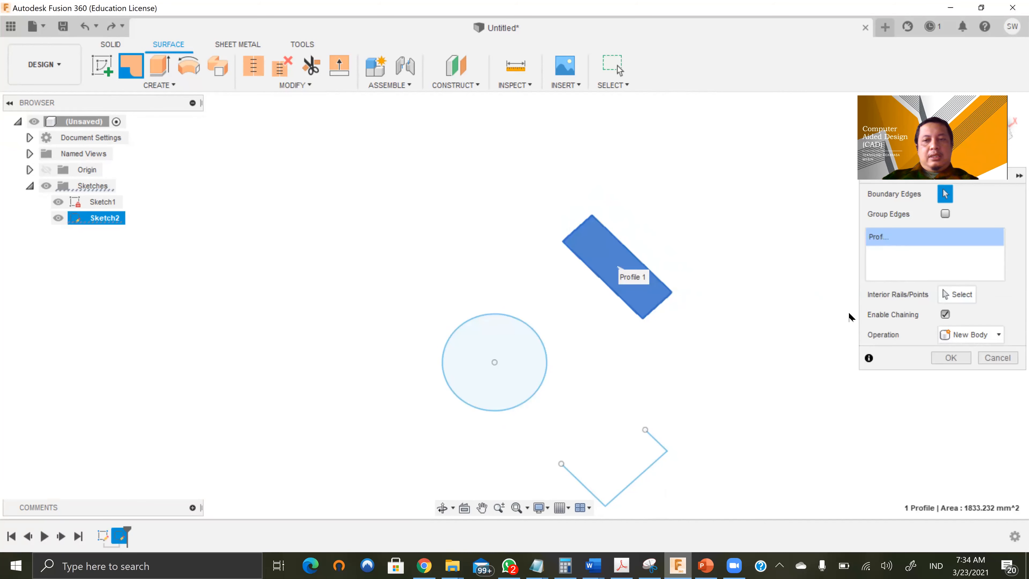
{"action": "left_click", "coordinate": [949, 358]}
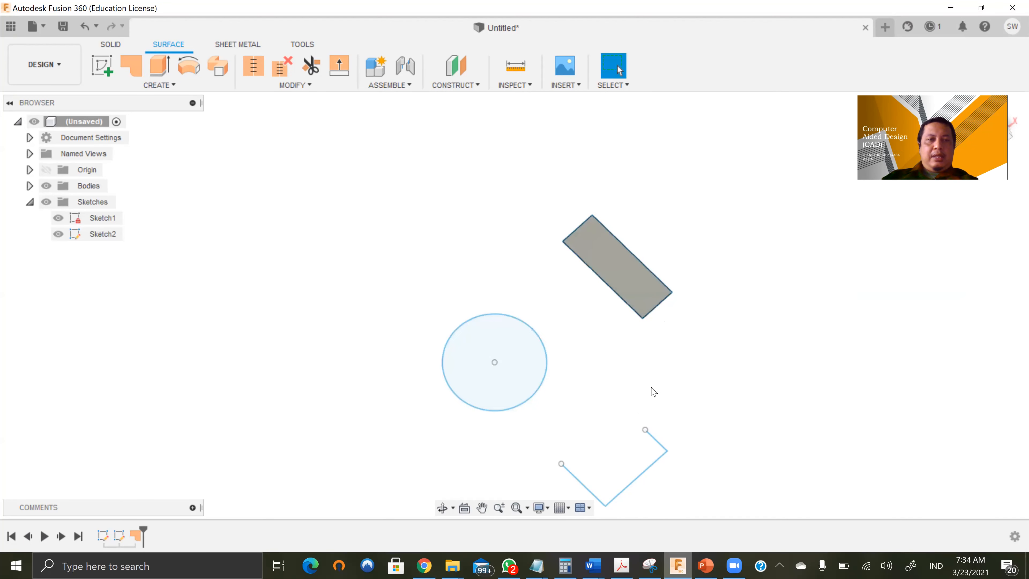
Extrude the circle's outline upward on one side into an open cylindrical surface as a new body
{"action": "left_click", "coordinate": [160, 66]}
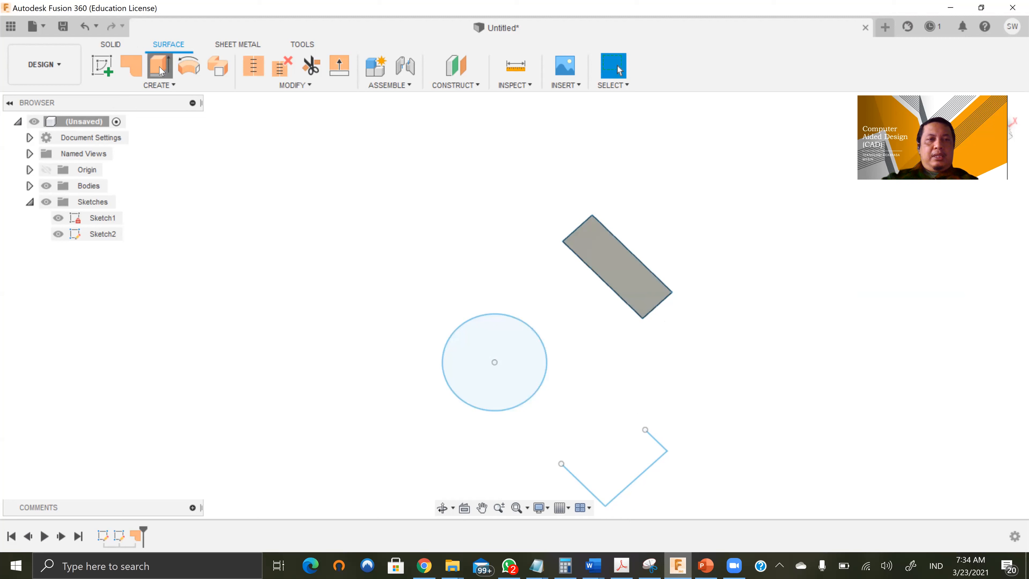
{"action": "left_click", "coordinate": [498, 333]}
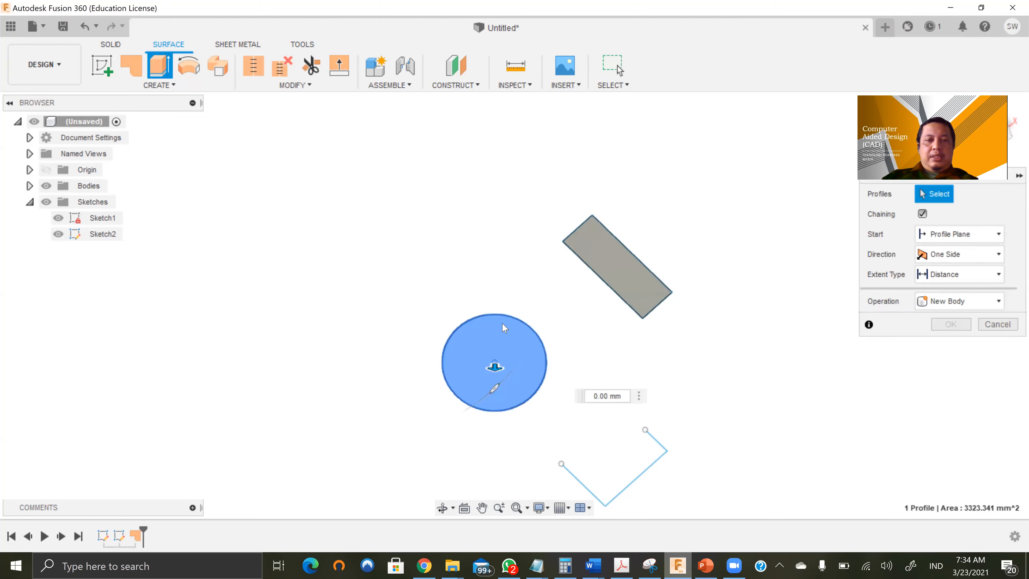
{"action": "left_click", "coordinate": [498, 336]}
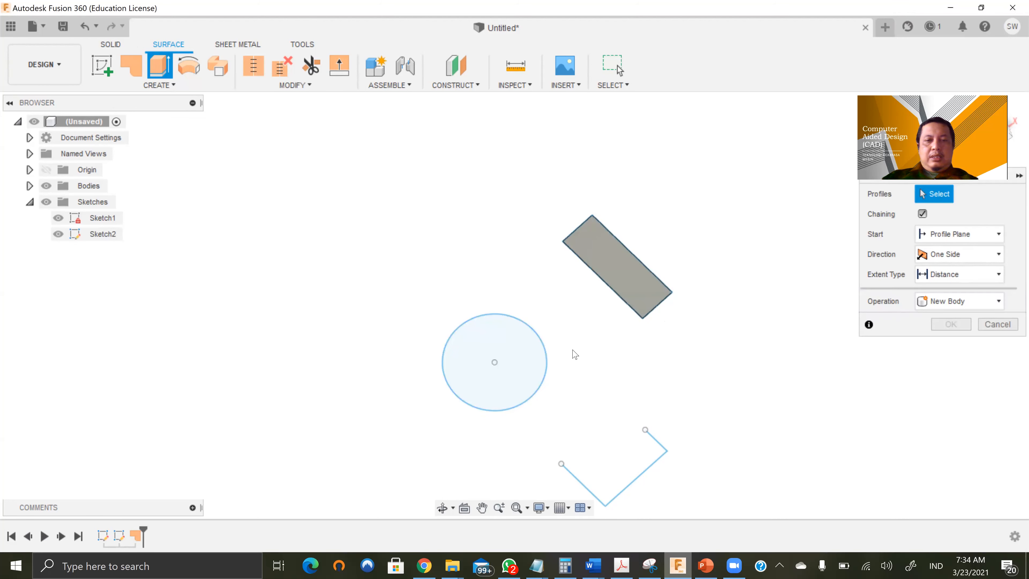
{"action": "left_click", "coordinate": [543, 360]}
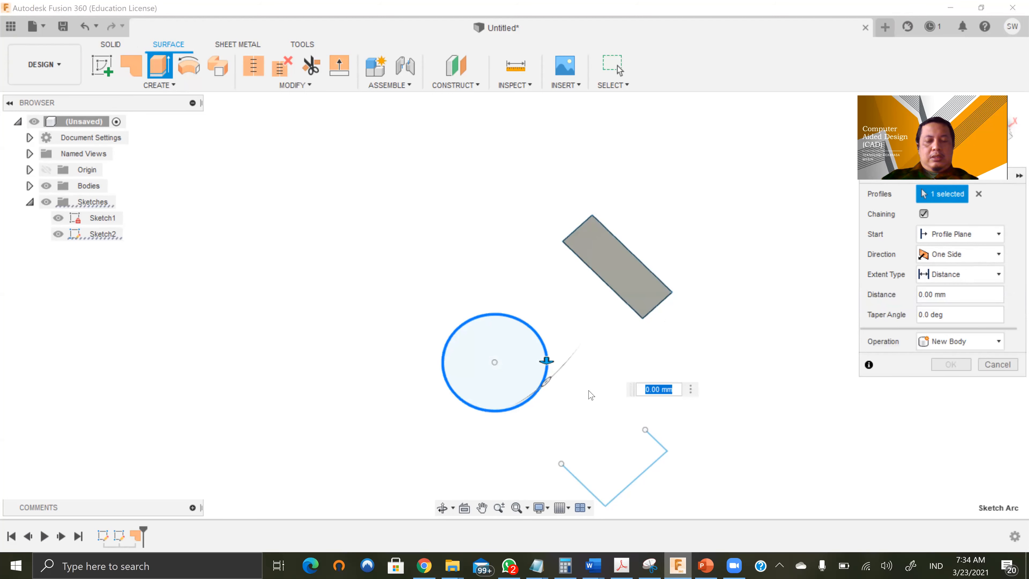
{"action": "middle_click_drag", "start_coordinate": [587, 391], "coordinate": [573, 270], "text": "shift"}
{"action": "left_click_drag", "start_coordinate": [548, 345], "coordinate": [656, 274]}
{"action": "left_click", "coordinate": [961, 368]}
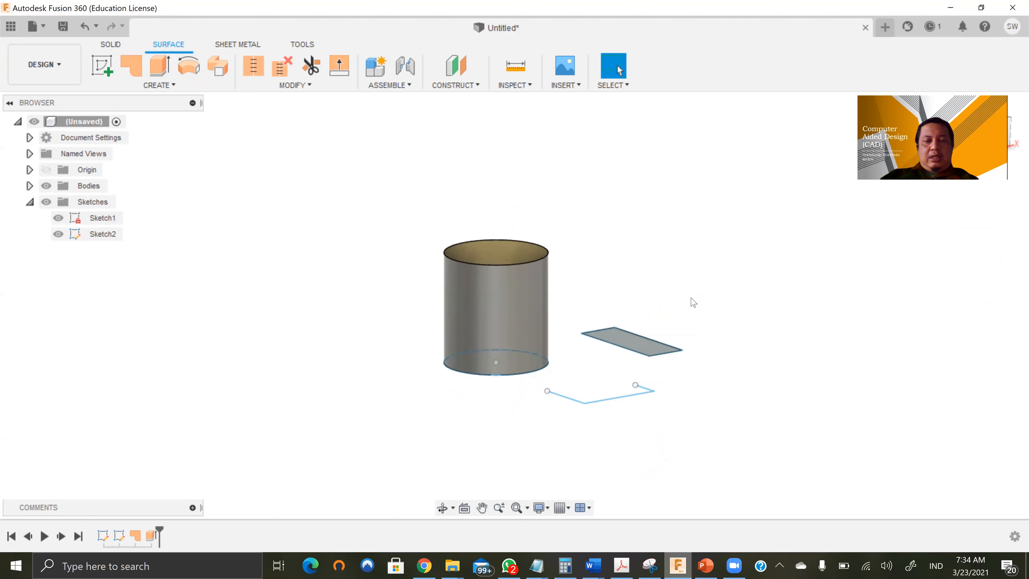
Revolve the open line chain 360 degrees about the origin's Y axis as a new surface body
{"action": "mouse_move", "coordinate": [686, 290]}
{"action": "middle_mouse_down", "text": "shift"}
{"action": "mouse_move", "coordinate": [679, 301]}
{"action": "mouse_move", "coordinate": [673, 267]}
{"action": "mouse_move", "coordinate": [673, 306]}
{"action": "middle_mouse_up", "text": "shift"}
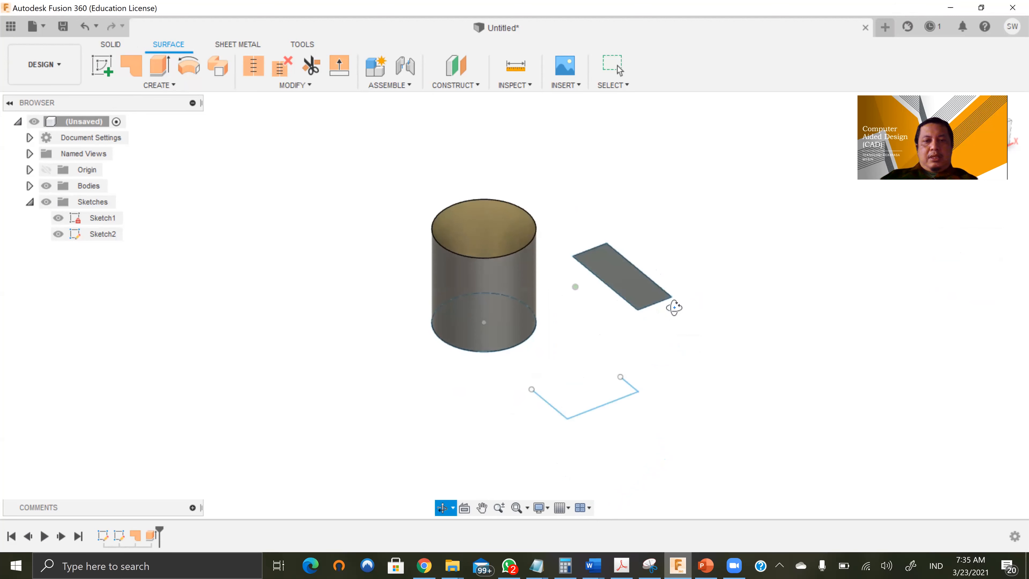
{"action": "left_click", "coordinate": [197, 72]}
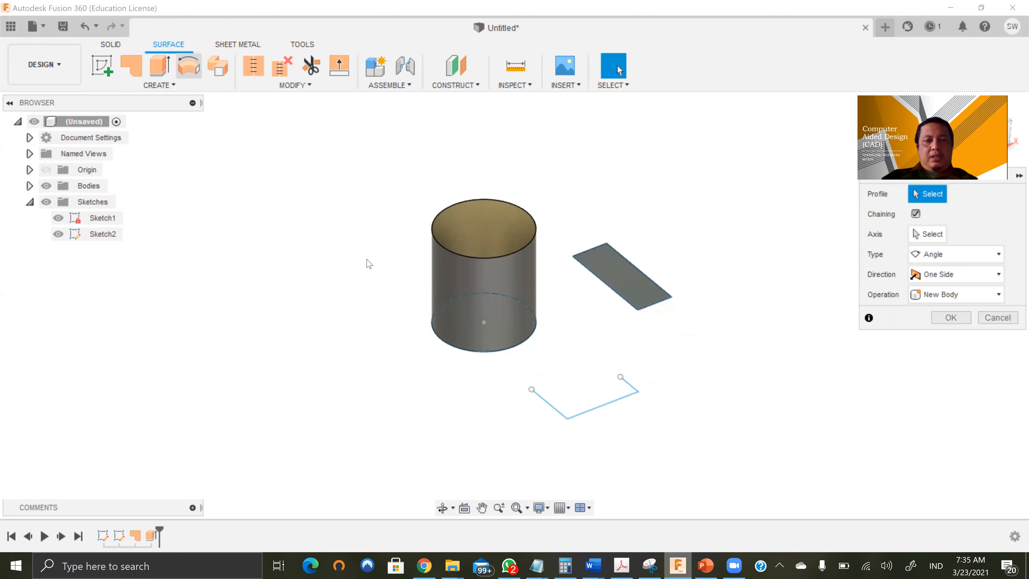
{"action": "left_click", "coordinate": [634, 389]}
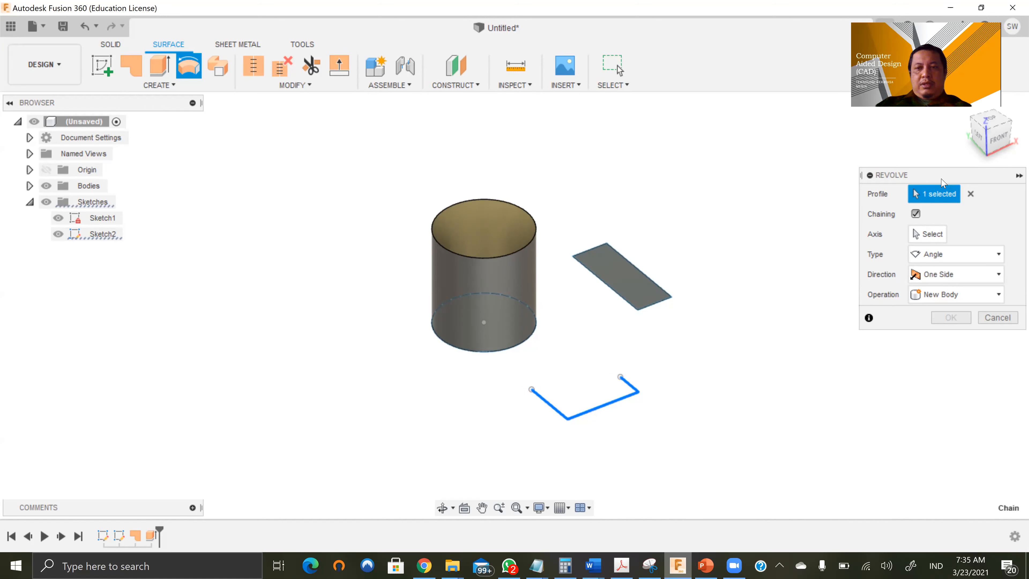
{"action": "left_click", "coordinate": [928, 233]}
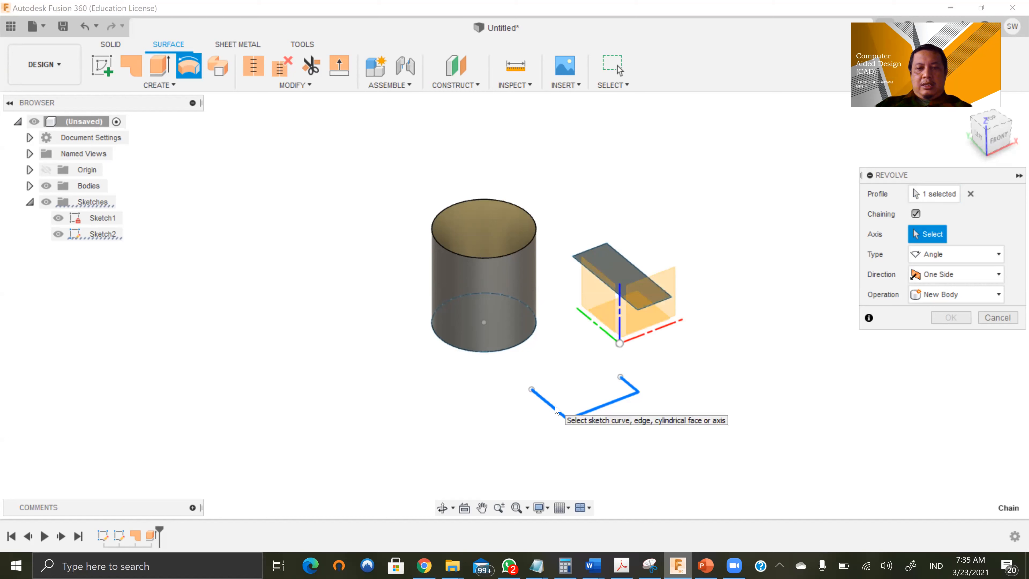
{"action": "left_click", "coordinate": [605, 334]}
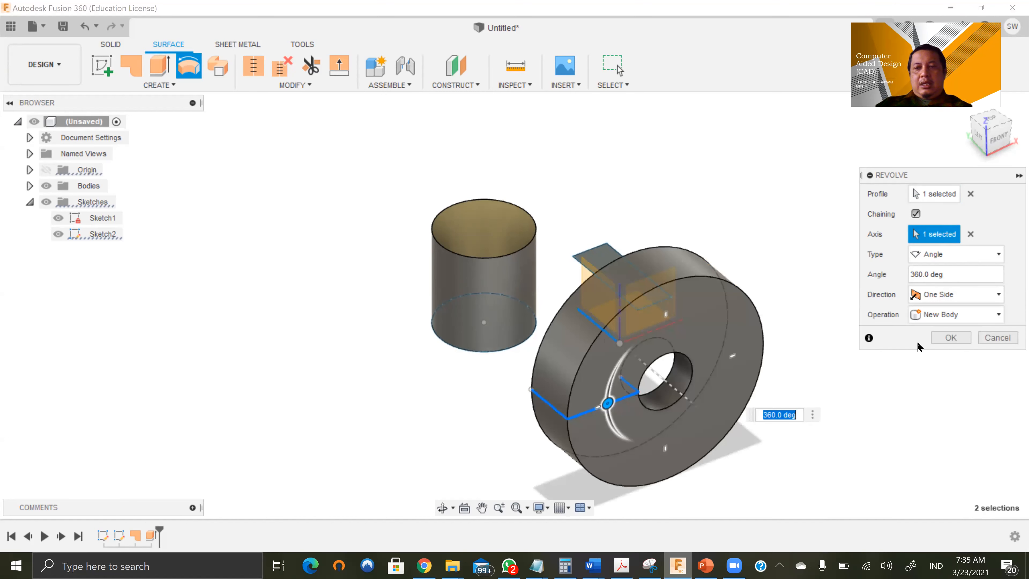
{"action": "left_click", "coordinate": [950, 337]}
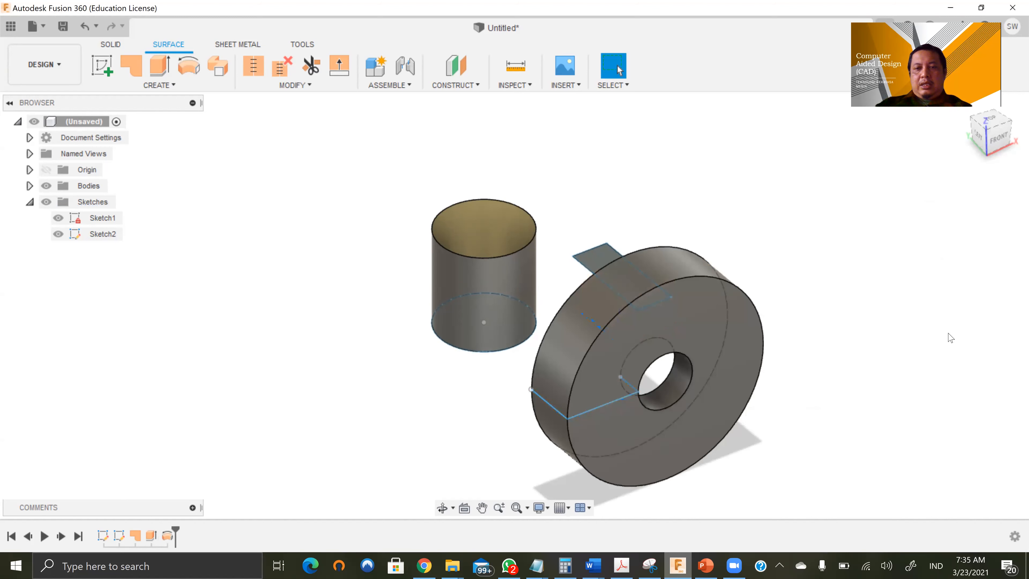
Inspect the inner and outer sides of the patched, extruded and revolved surfaces from several angles
{"action": "scroll", "coordinate": [696, 338], "scroll_direction": "down", "scroll_amount": 2}
{"action": "middle_click_drag", "start_coordinate": [774, 281], "coordinate": [703, 339]}
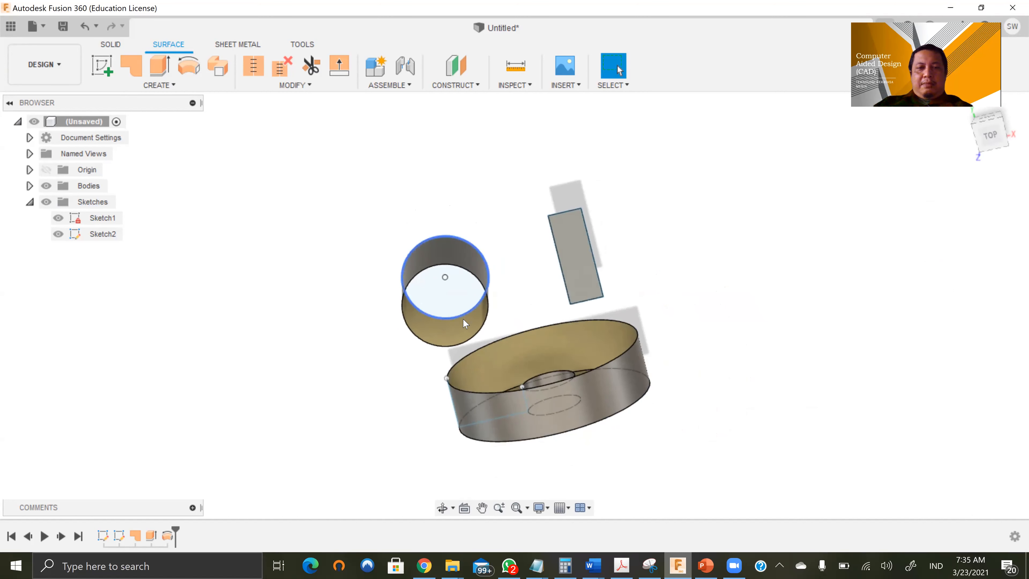
{"action": "scroll", "coordinate": [462, 335], "scroll_direction": "up", "scroll_amount": 3}
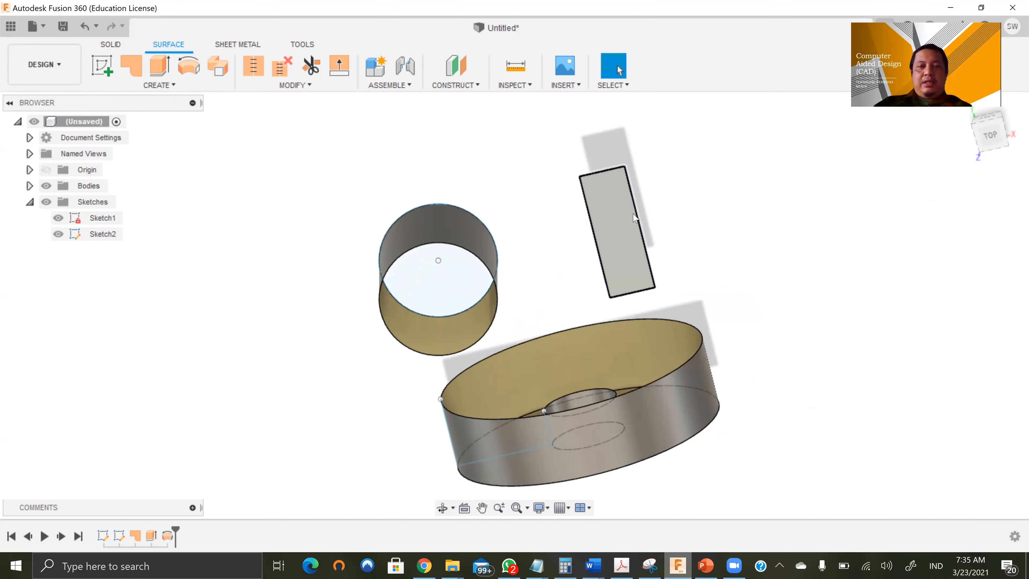
{"action": "middle_click_drag", "start_coordinate": [525, 301], "coordinate": [410, 245], "text": "shift"}
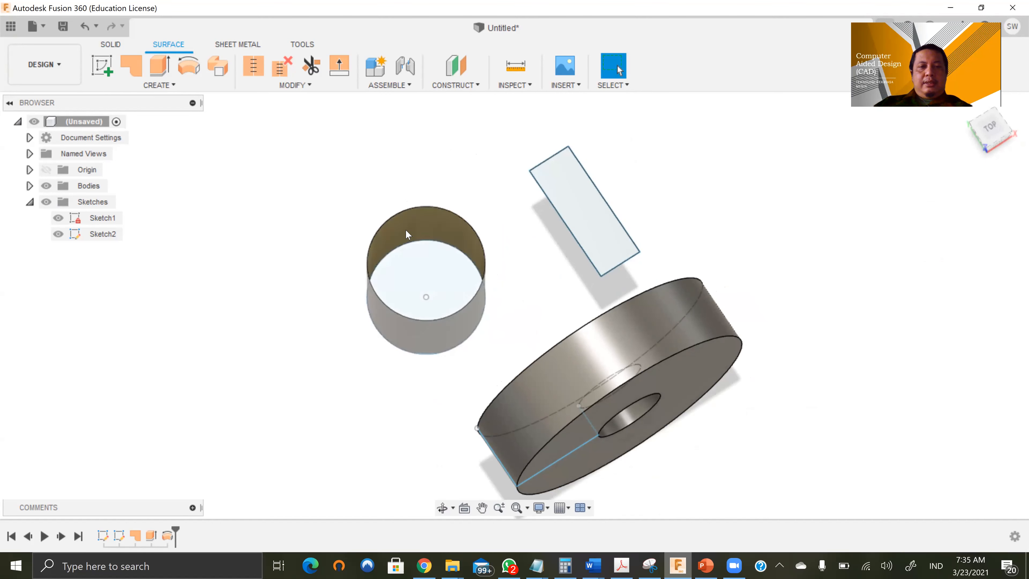
{"action": "middle_click_drag", "start_coordinate": [494, 306], "coordinate": [555, 236]}
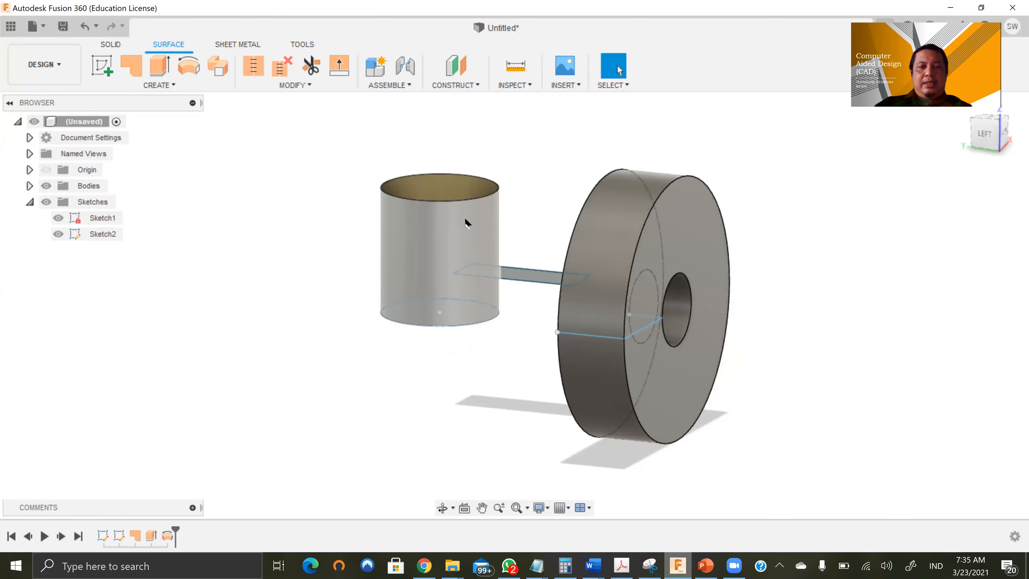
{"action": "middle_click_drag", "start_coordinate": [551, 348], "coordinate": [712, 350], "text": "shift"}
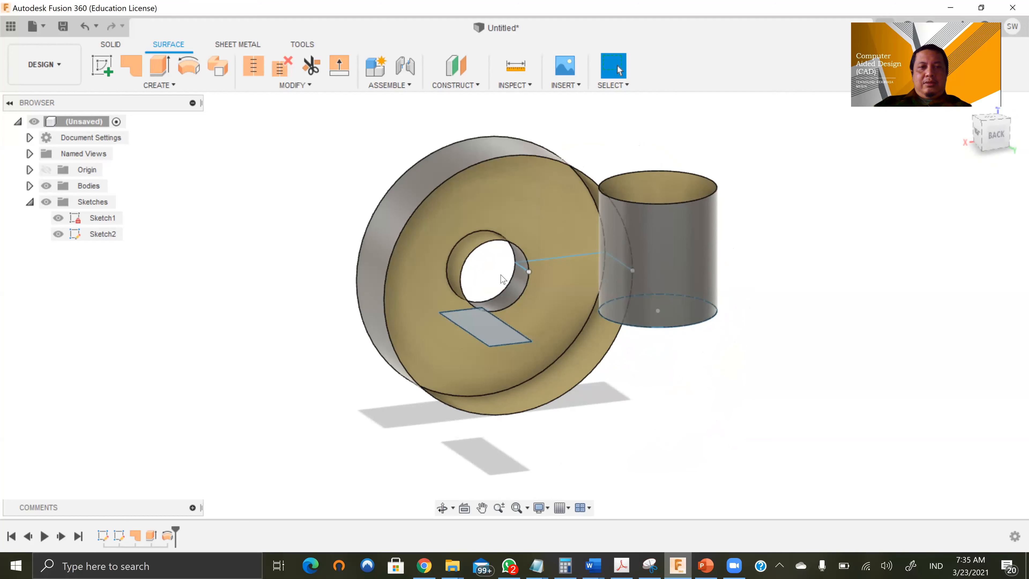
{"action": "middle_click_drag", "start_coordinate": [648, 371], "coordinate": [458, 410], "text": "shift"}
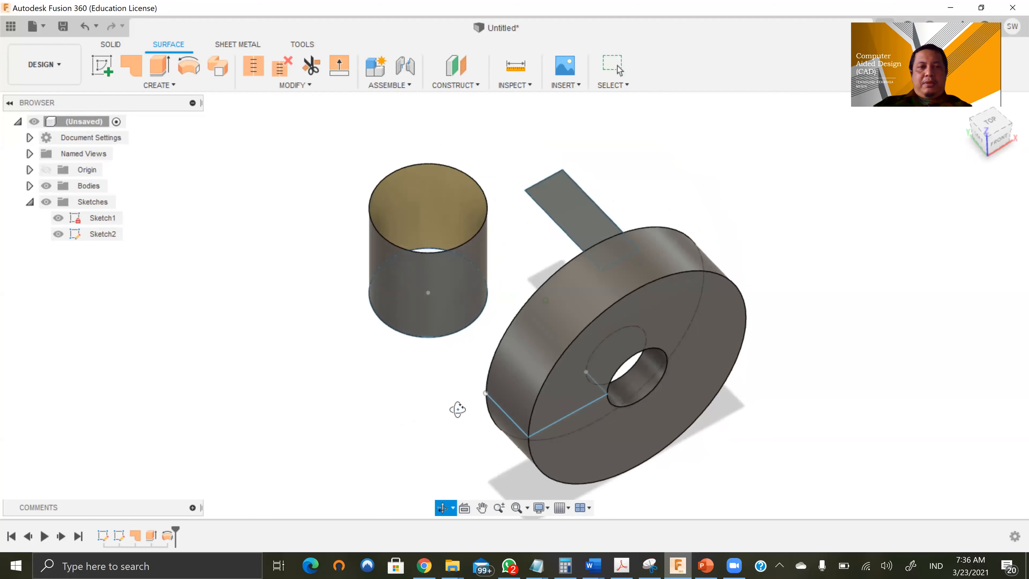
{"action": "left_click", "coordinate": [172, 86]}
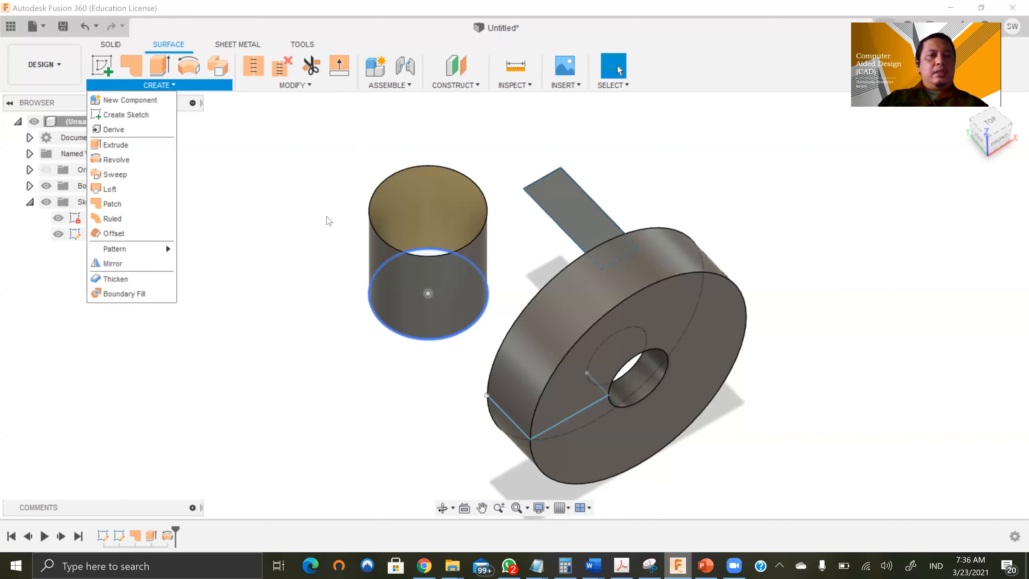
{"action": "left_click", "coordinate": [307, 85]}
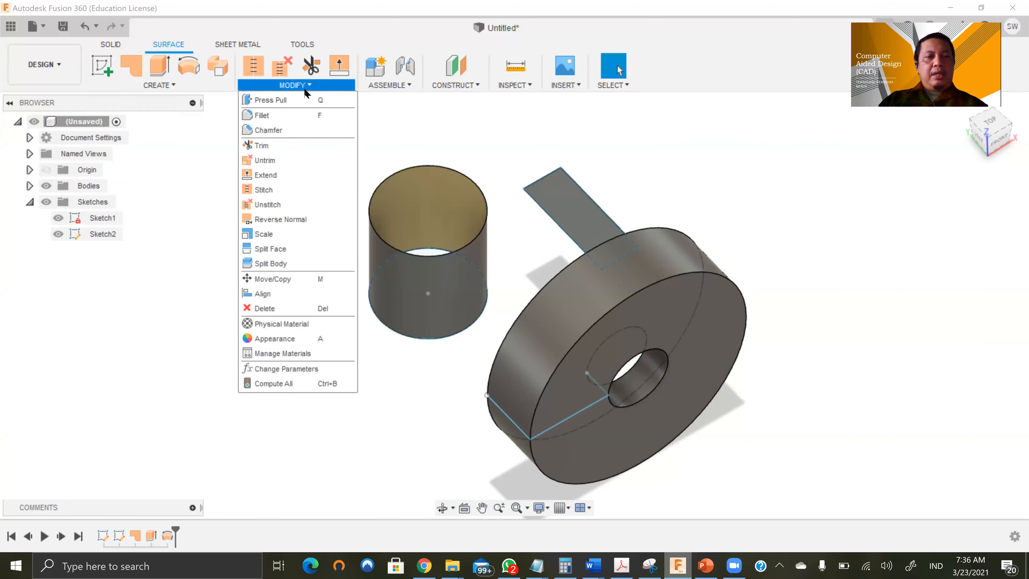
{"action": "left_click", "coordinate": [834, 294]}
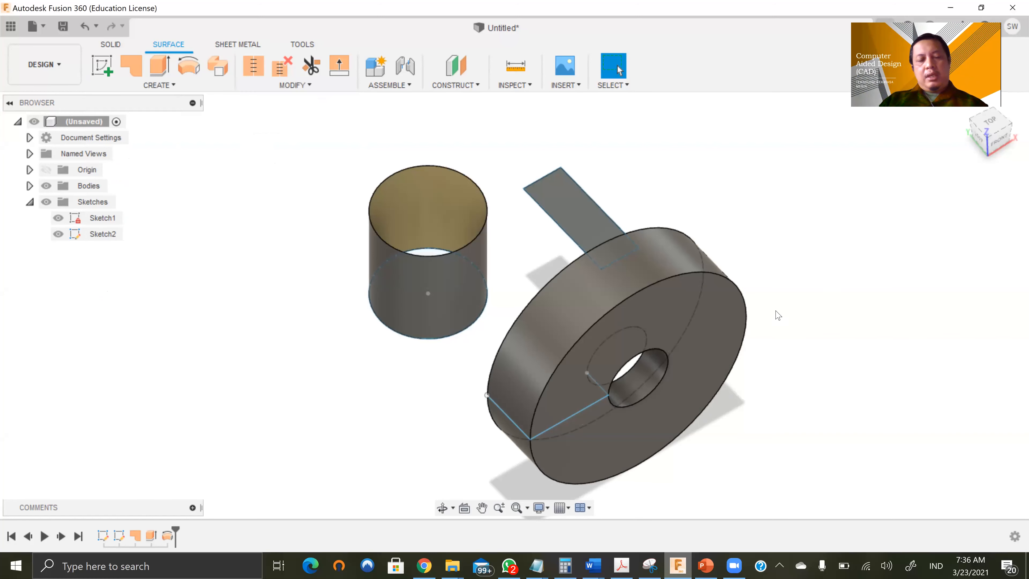
Sketch a tall rectangle on the horizontal origin plane, overlapping the circle's inner side, and finish the sketch
{"action": "middle_click_drag", "start_coordinate": [785, 297], "coordinate": [481, 310], "text": "shift"}
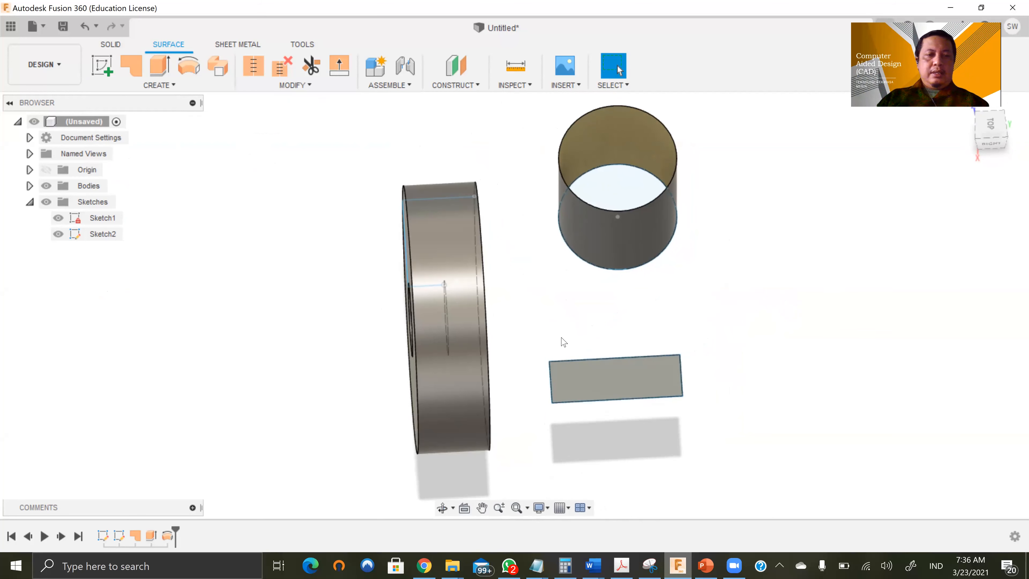
{"action": "left_click", "coordinate": [99, 66]}
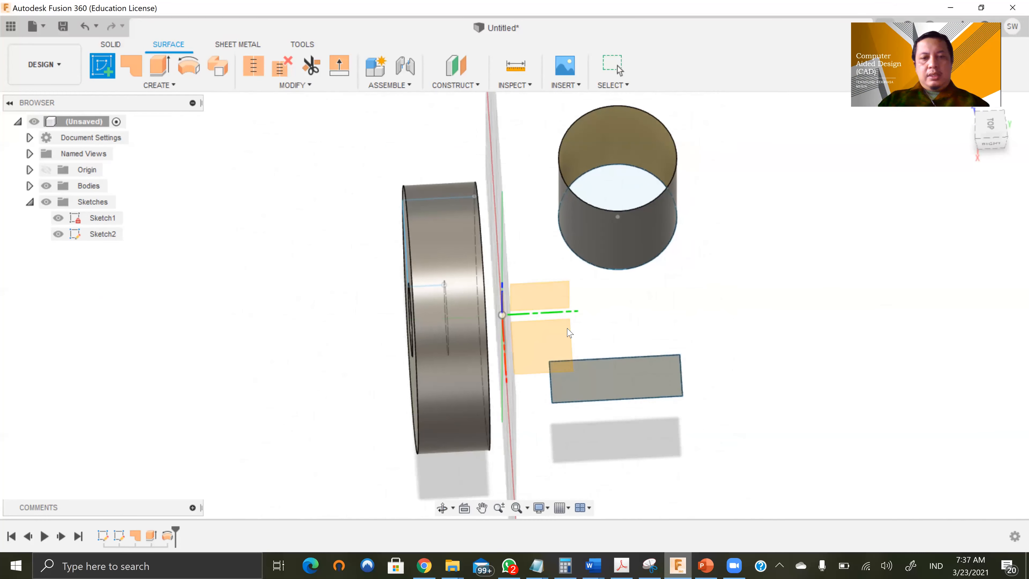
{"action": "left_click", "coordinate": [568, 336]}
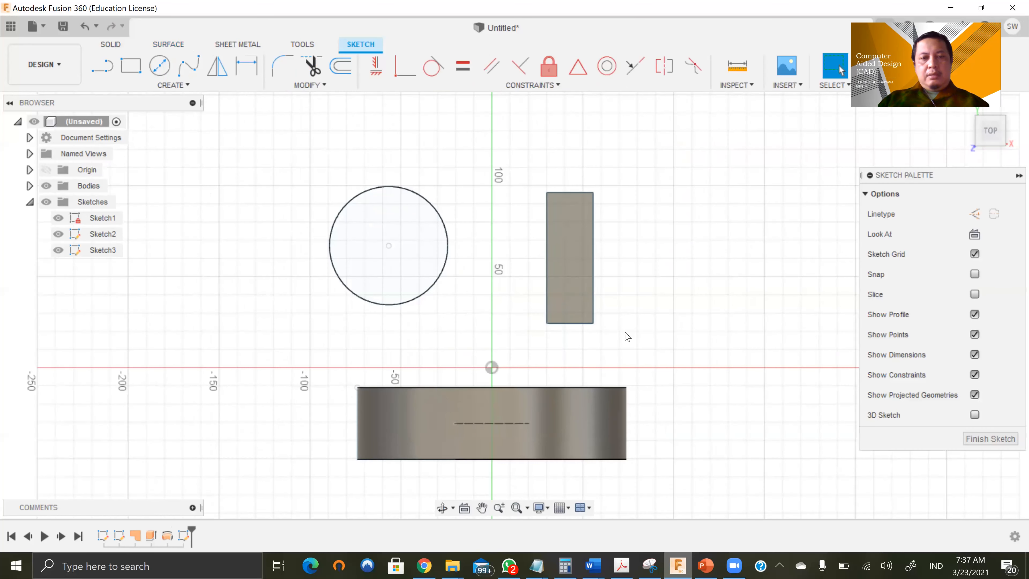
{"action": "left_click", "coordinate": [130, 66]}
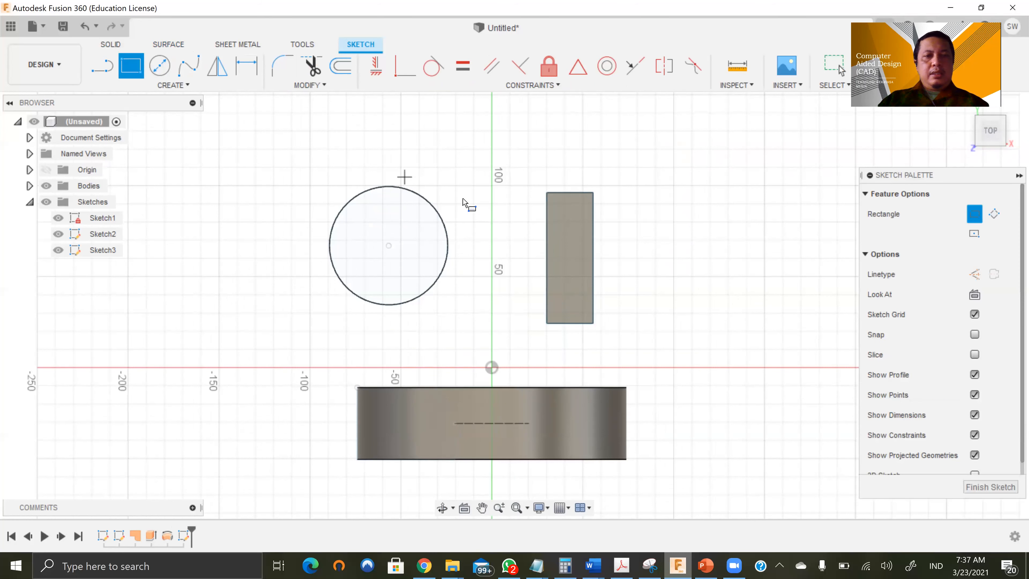
{"action": "left_click", "coordinate": [400, 171]}
{"action": "left_click", "coordinate": [472, 333]}
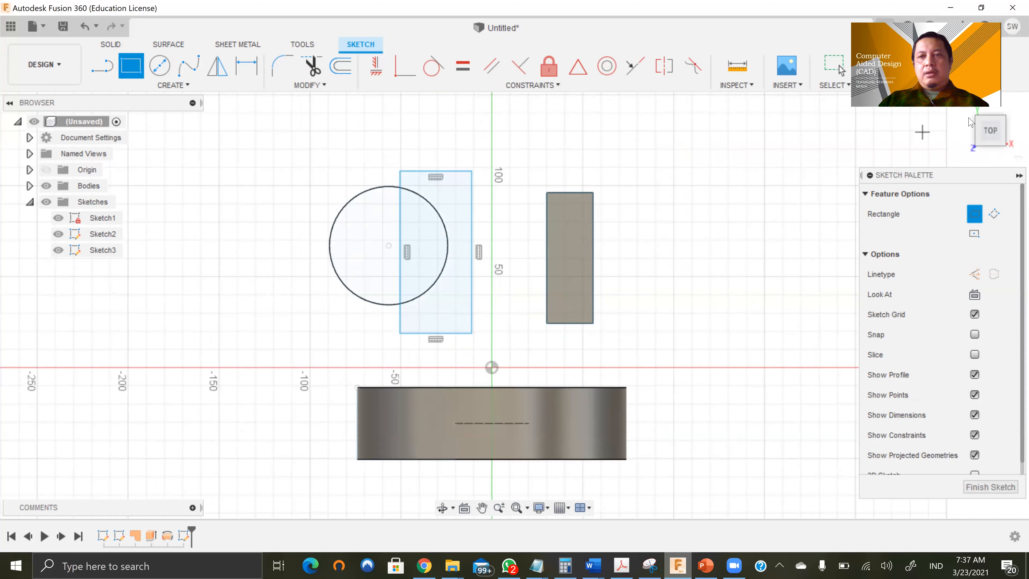
{"action": "left_click", "coordinate": [969, 119]}
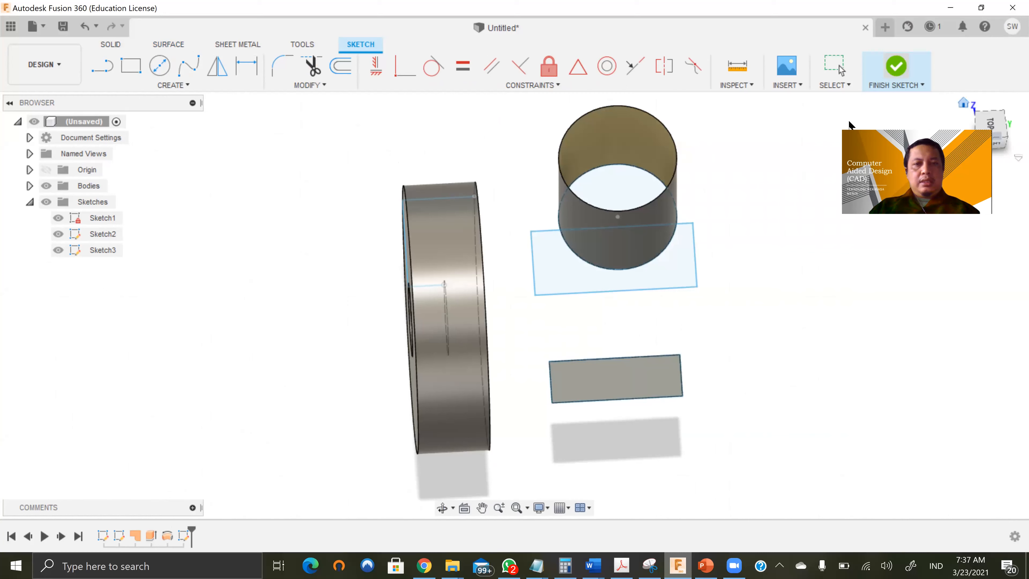
{"action": "left_click", "coordinate": [895, 66]}
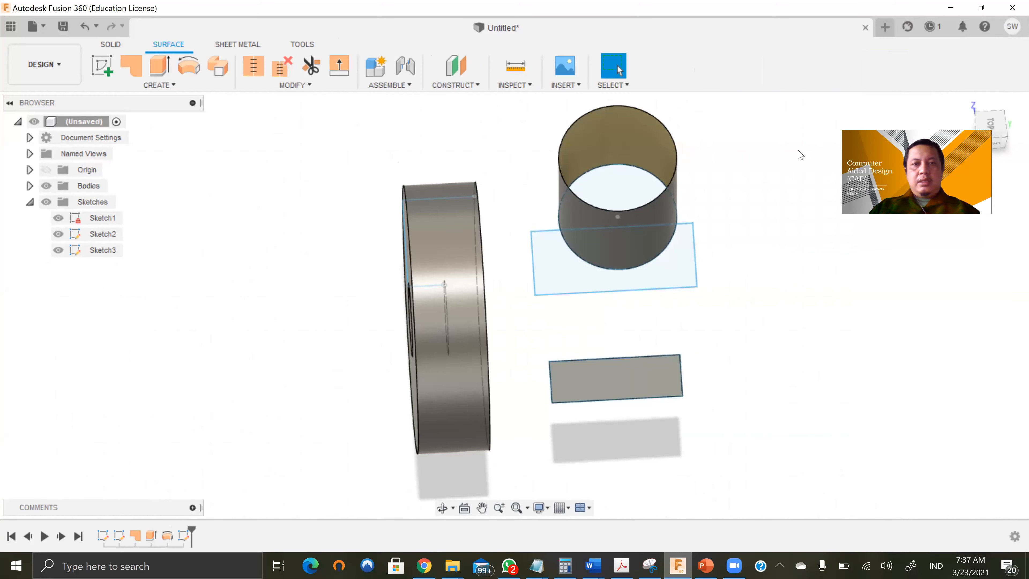
Extrude the new rectangle profile upward on one side by 88.447 mm as a new solid body
{"action": "left_click", "coordinate": [673, 272]}
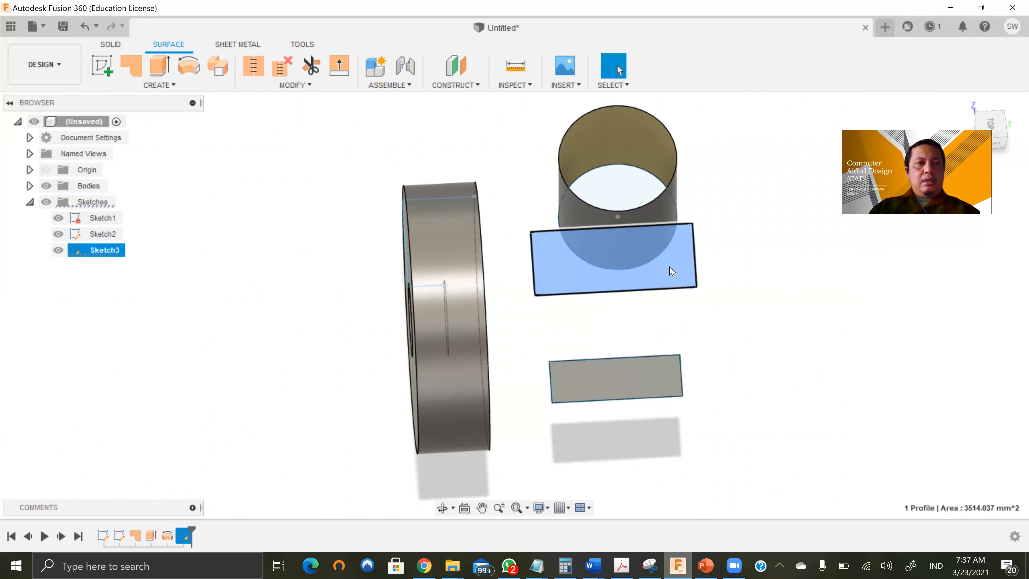
{"action": "left_click", "coordinate": [117, 43]}
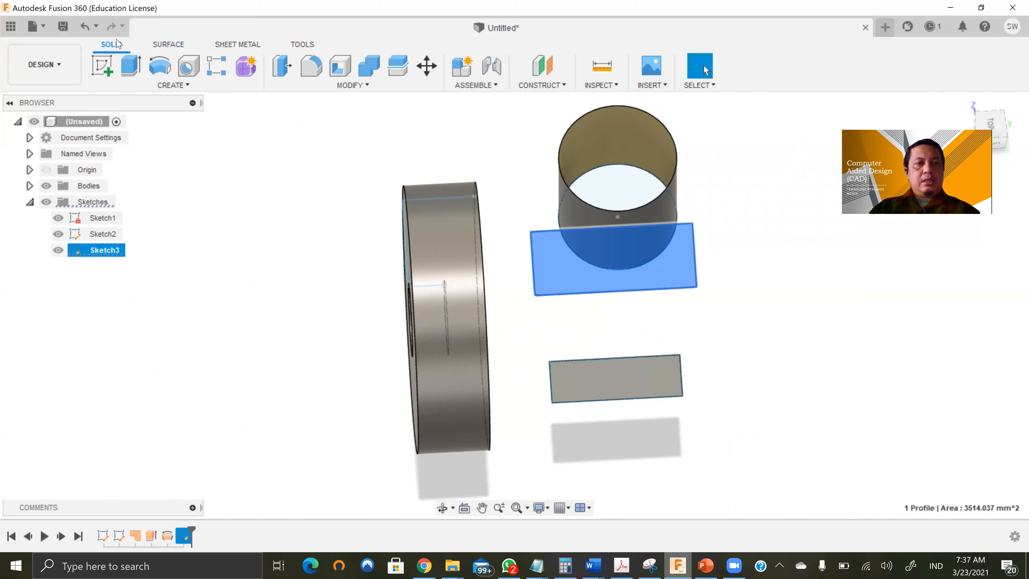
{"action": "left_click", "coordinate": [132, 67]}
{"action": "left_click_drag", "start_coordinate": [614, 243], "coordinate": [614, 180]}
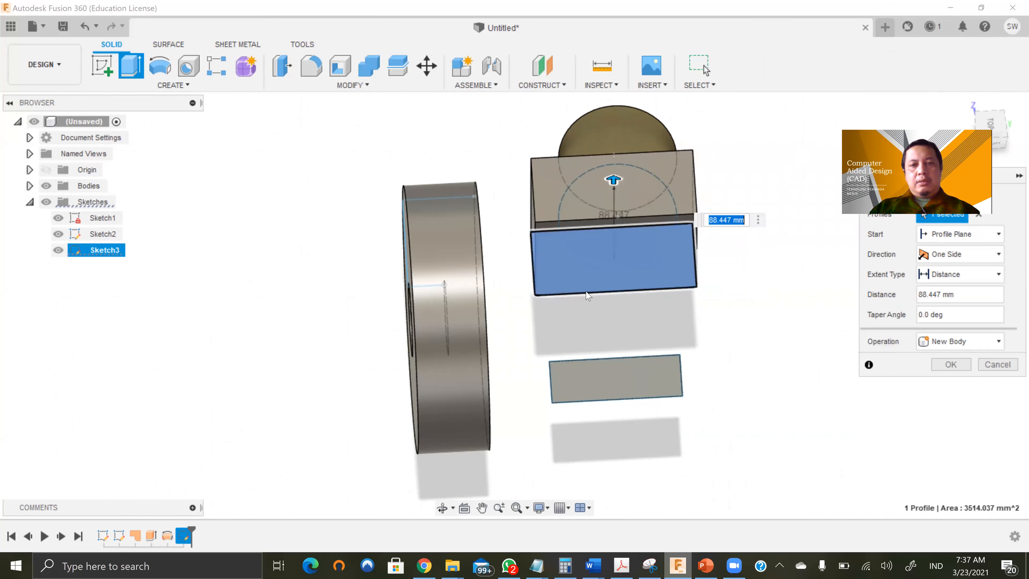
{"action": "middle_click_drag", "start_coordinate": [603, 314], "coordinate": [697, 303], "text": "shift"}
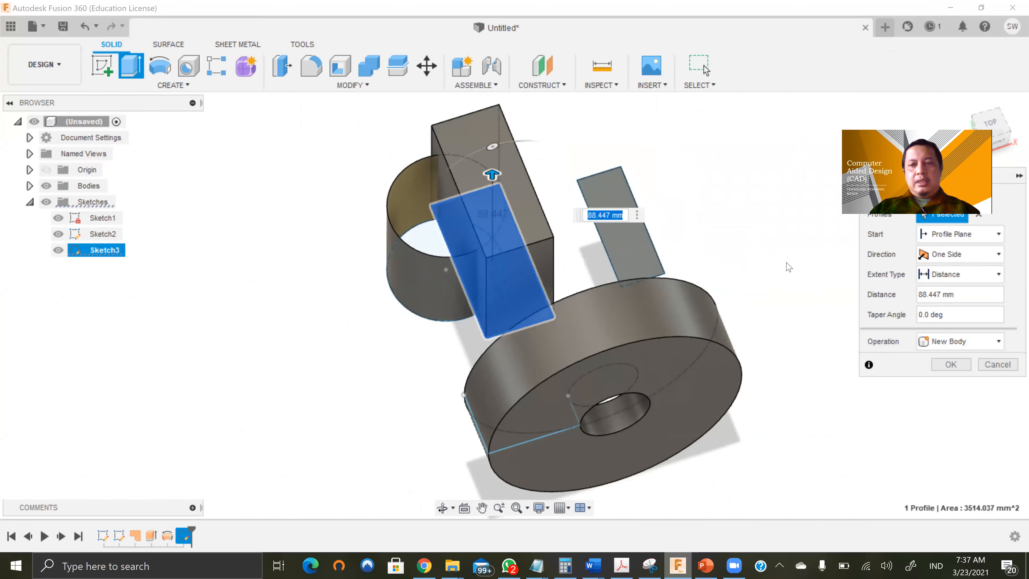
{"action": "left_click", "coordinate": [953, 363]}
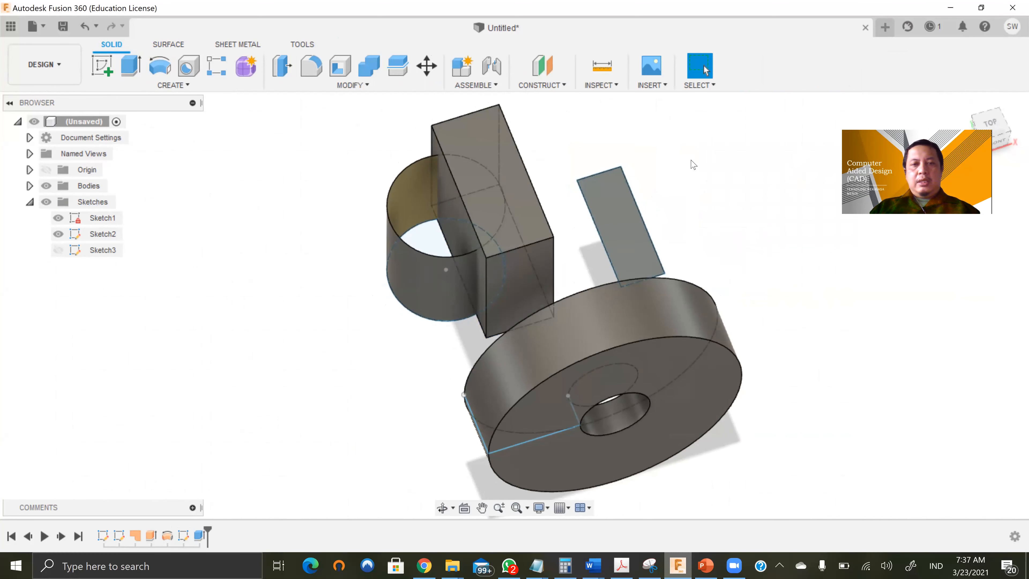
Edit the solid block's extrusion and reduce its distance to 47.472 mm
{"action": "middle_click_drag", "start_coordinate": [692, 187], "coordinate": [732, 174], "text": "shift"}
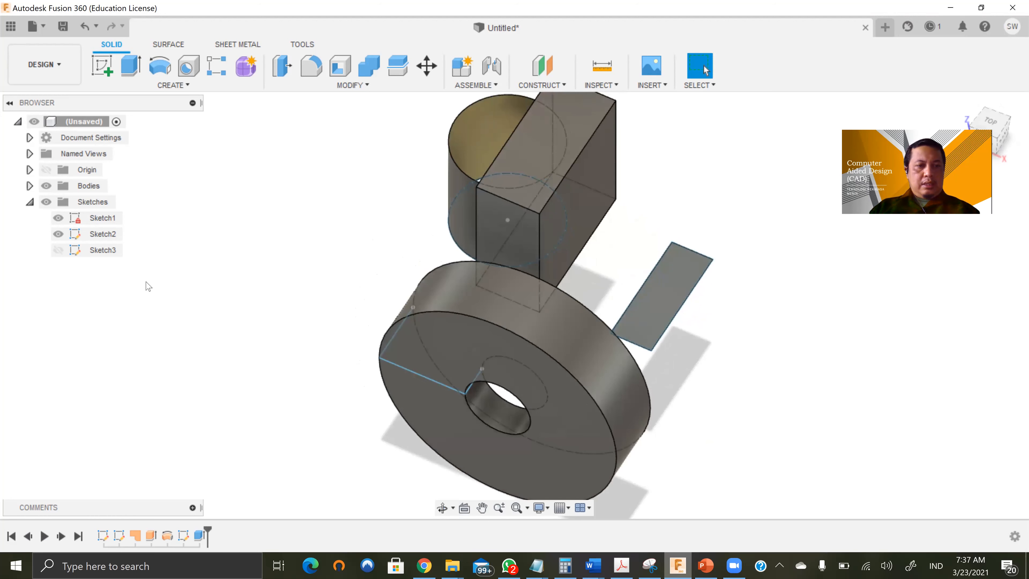
{"action": "right_click", "coordinate": [198, 535]}
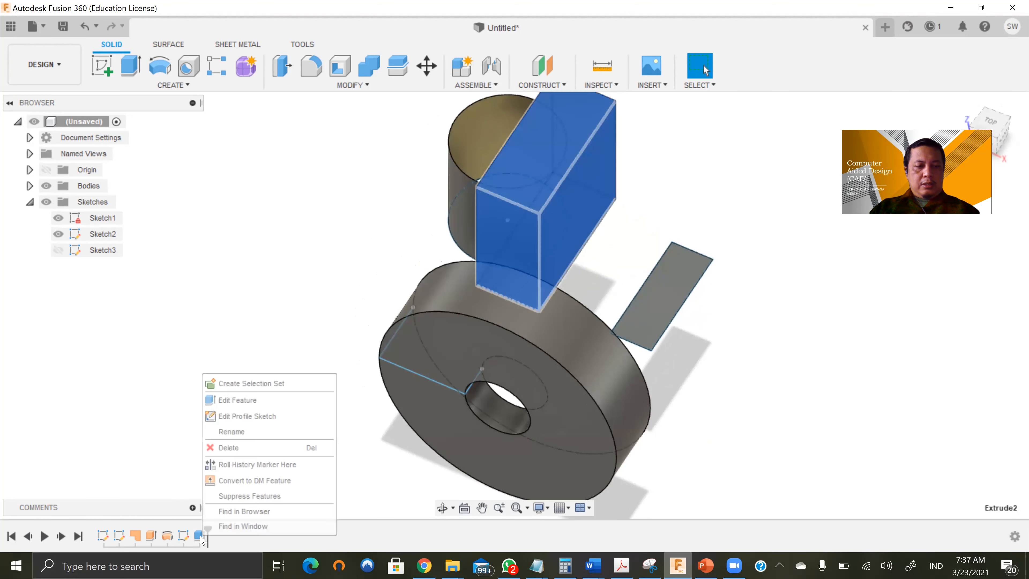
{"action": "left_click", "coordinate": [246, 397]}
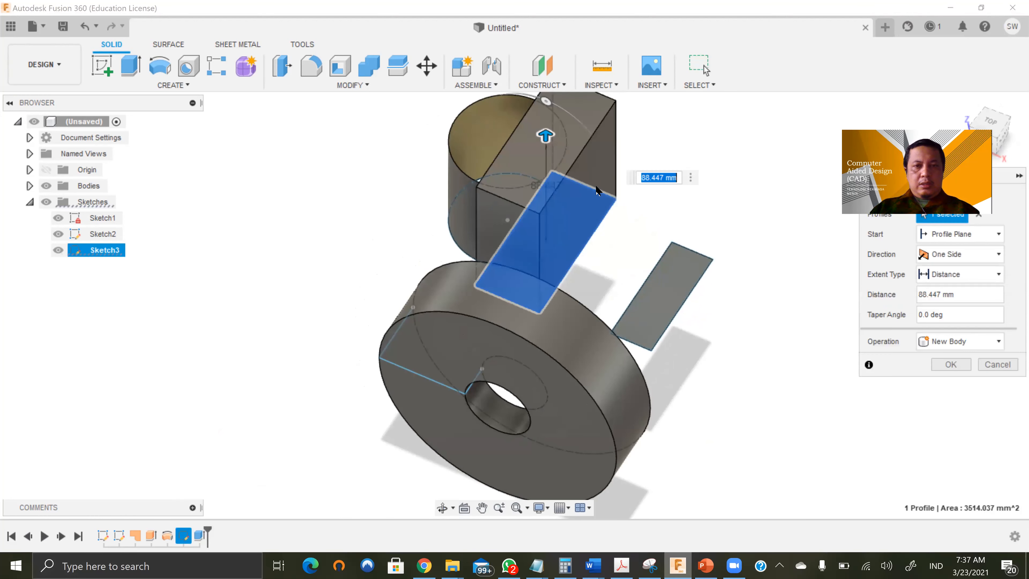
{"action": "left_click_drag", "start_coordinate": [546, 137], "coordinate": [550, 181]}
{"action": "middle_click_drag", "start_coordinate": [650, 200], "coordinate": [695, 171], "text": "shift"}
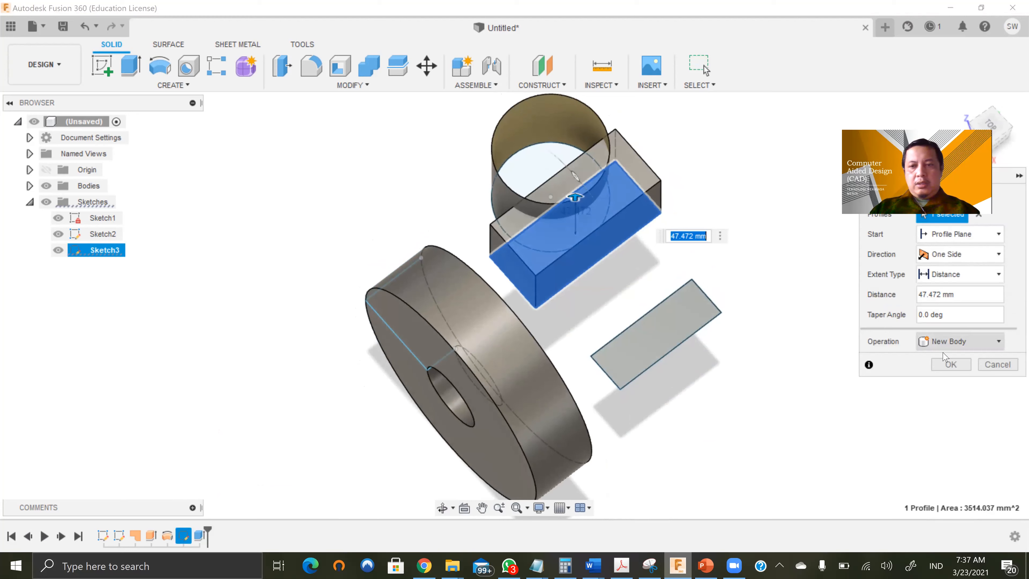
{"action": "left_click", "coordinate": [950, 364]}
Trim the cylindrical surface with the solid block's top face, removing the cylinder portion below that face
{"action": "mouse_move", "coordinate": [717, 271]}
{"action": "middle_mouse_down", "text": "shift"}
{"action": "mouse_move", "coordinate": [761, 260]}
{"action": "mouse_move", "coordinate": [768, 281]}
{"action": "mouse_move", "coordinate": [717, 286]}
{"action": "middle_mouse_up", "text": "shift"}
{"action": "left_click", "coordinate": [172, 47]}
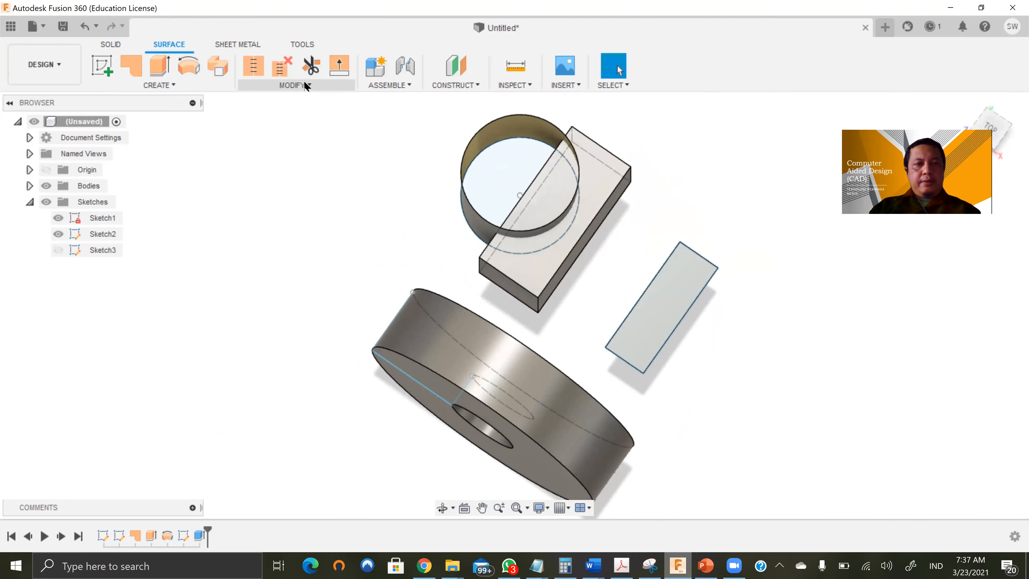
{"action": "left_click", "coordinate": [311, 66]}
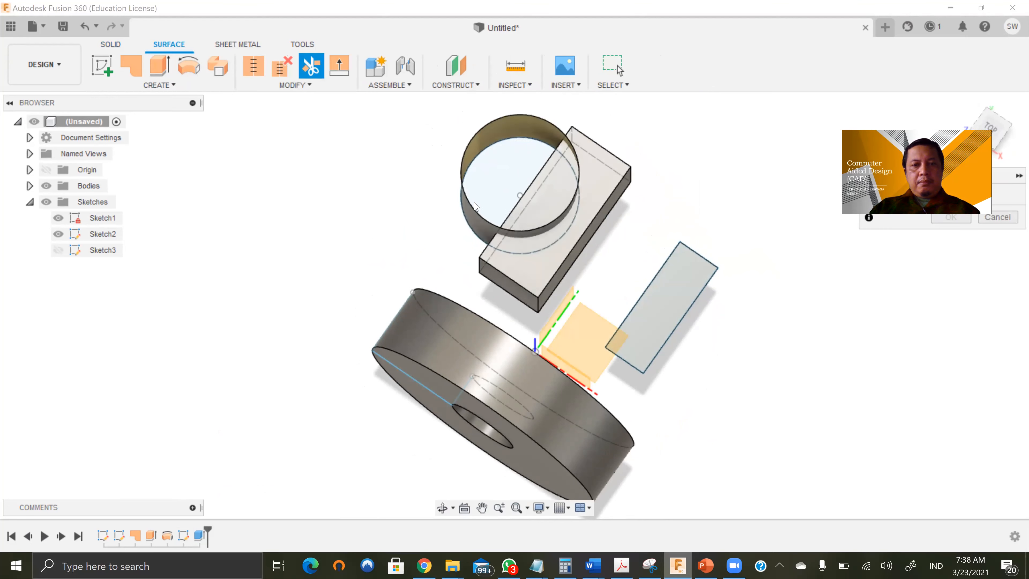
{"action": "left_click", "coordinate": [470, 207]}
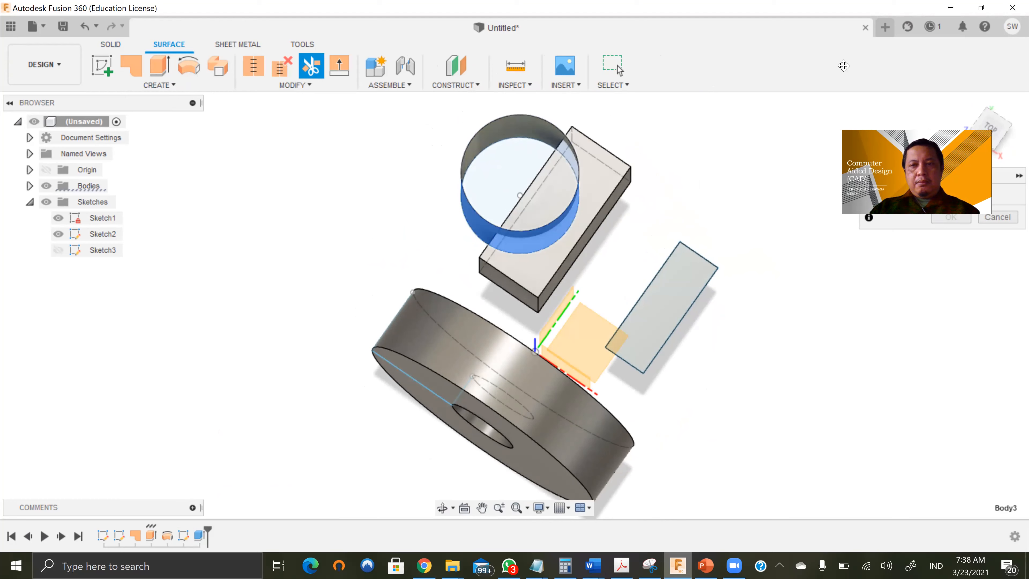
{"action": "left_click_drag", "start_coordinate": [902, 141], "coordinate": [844, 65]}
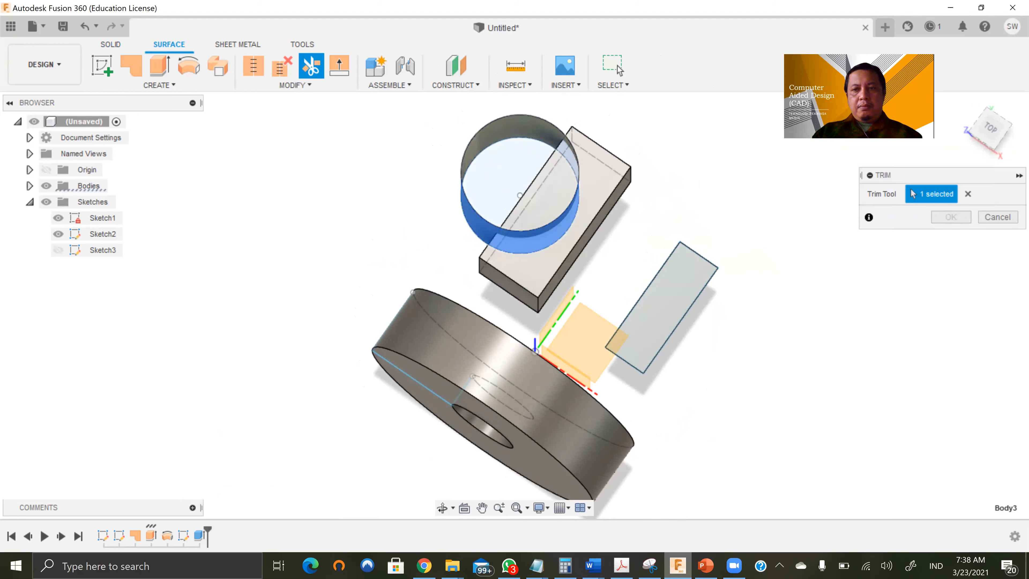
{"action": "left_click", "coordinate": [612, 187]}
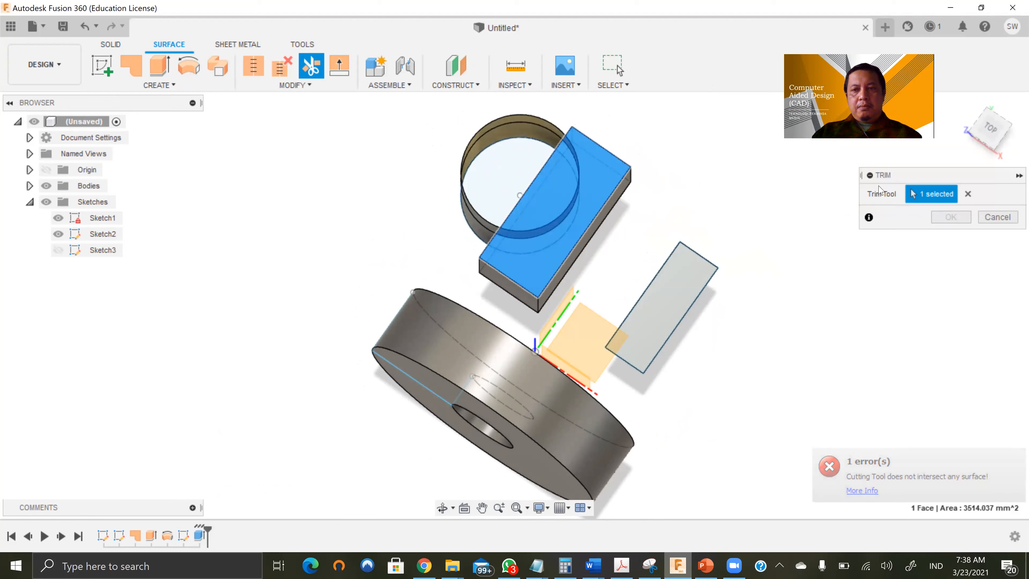
{"action": "left_click", "coordinate": [554, 137]}
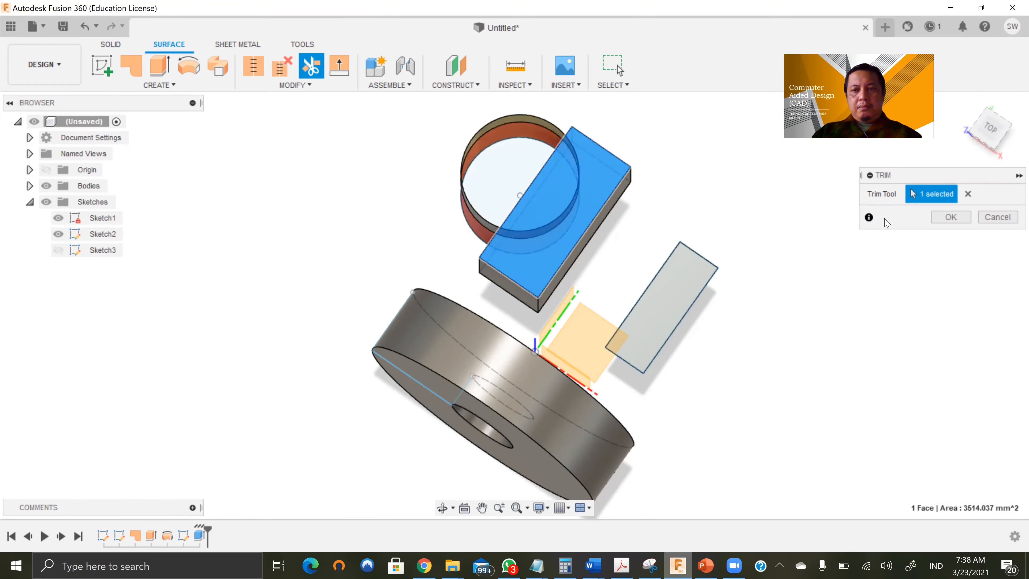
{"action": "left_click", "coordinate": [953, 220]}
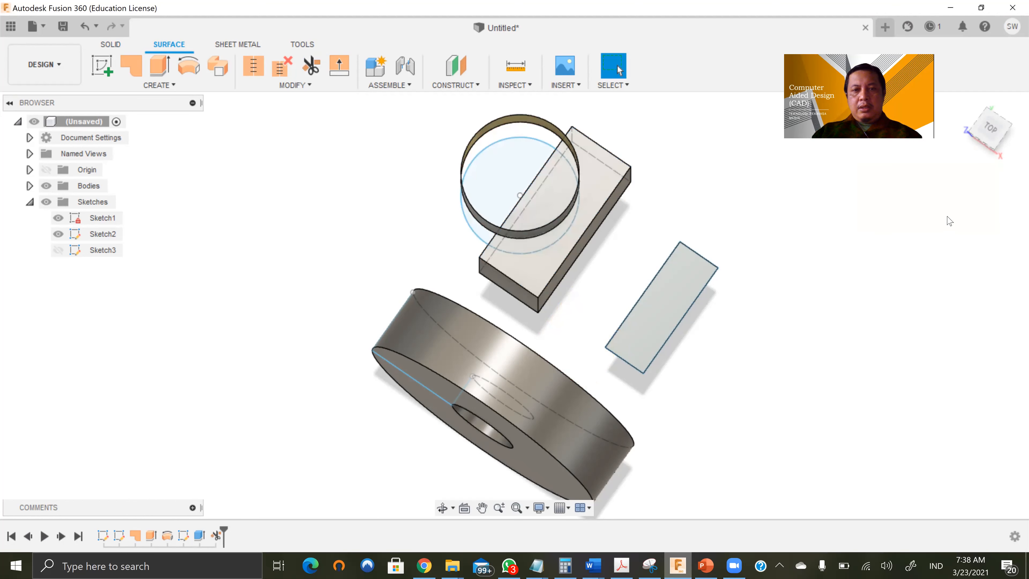
Try redefining the existing trim with the block's top face reselected and no cylinder portion removed, and undo that edit
{"action": "middle_click_drag", "start_coordinate": [679, 208], "coordinate": [686, 244], "text": "shift"}
{"action": "left_click", "coordinate": [653, 242]}
{"action": "left_click", "coordinate": [757, 228]}
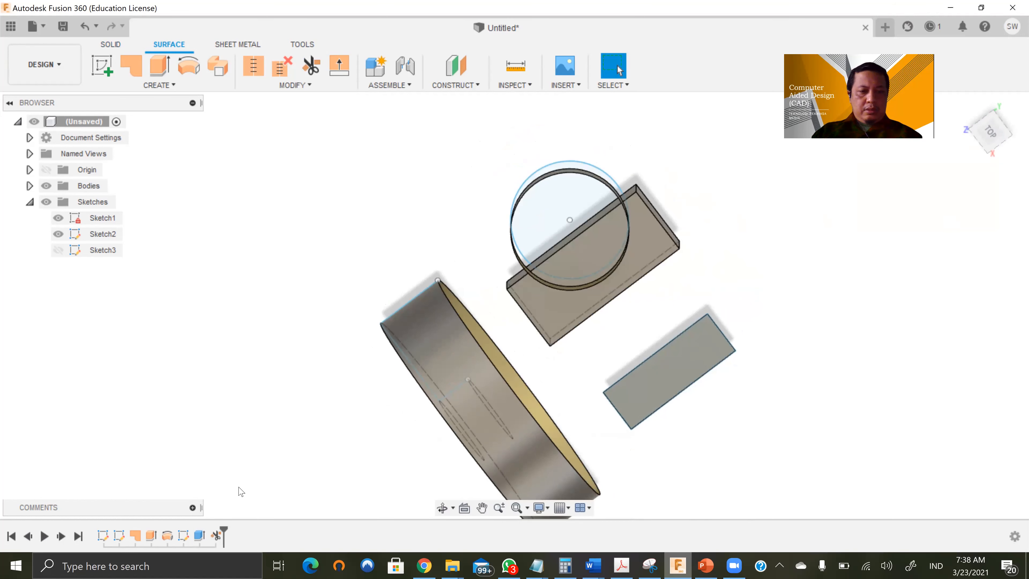
{"action": "right_click", "coordinate": [216, 537]}
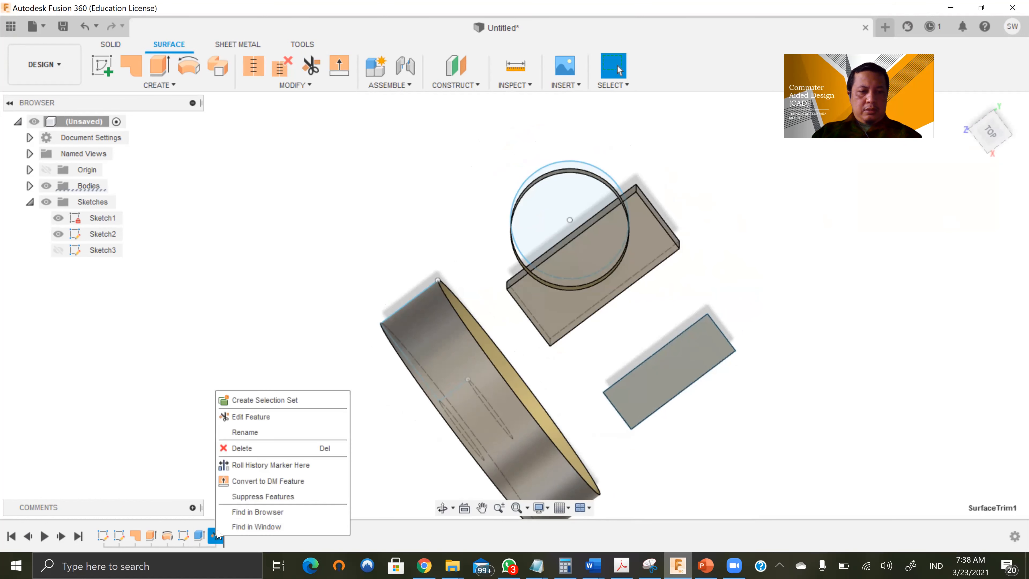
{"action": "left_click", "coordinate": [256, 419]}
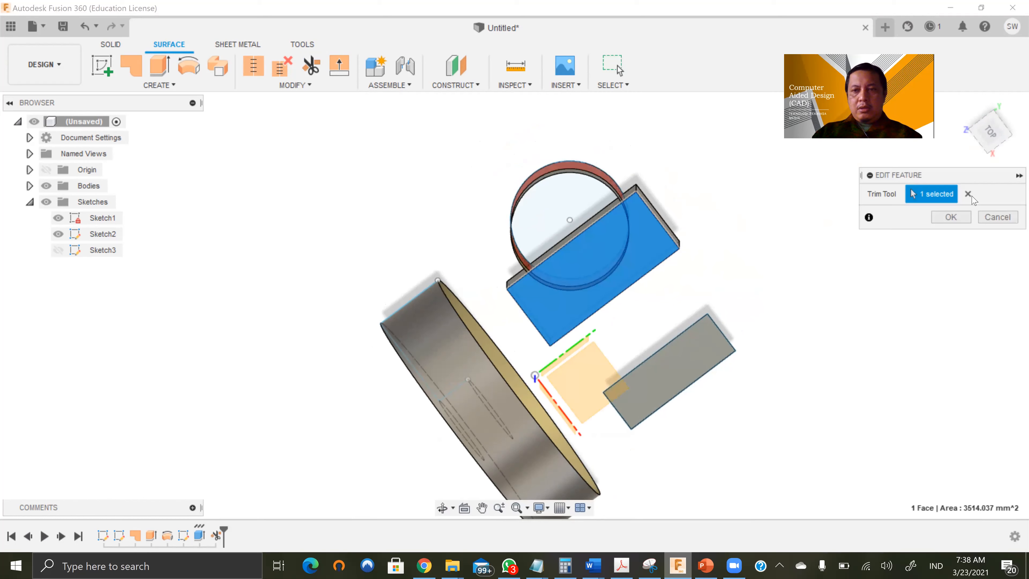
{"action": "left_click", "coordinate": [968, 194]}
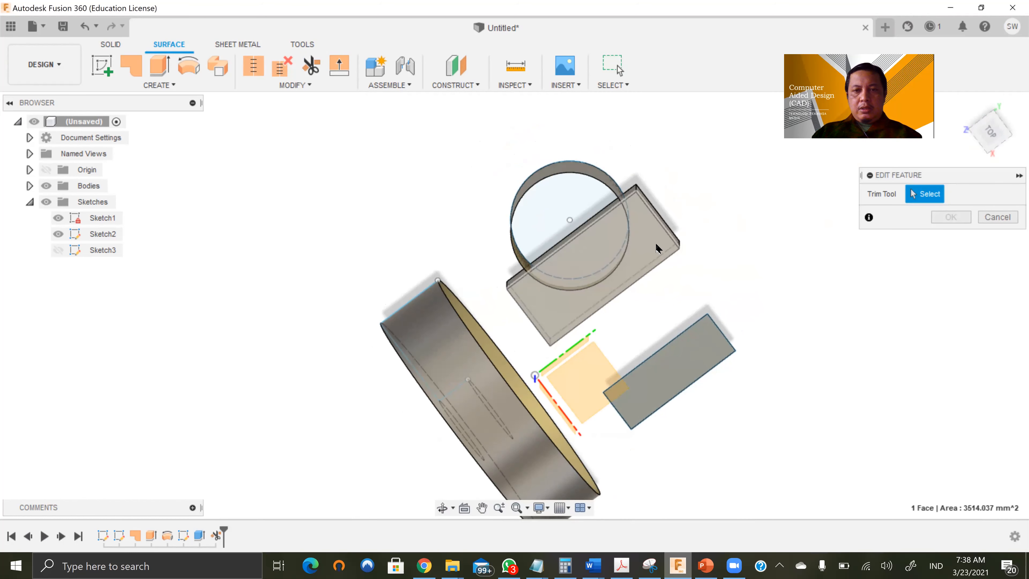
{"action": "left_click", "coordinate": [745, 296]}
{"action": "middle_click_drag", "start_coordinate": [747, 290], "coordinate": [809, 250], "text": "shift"}
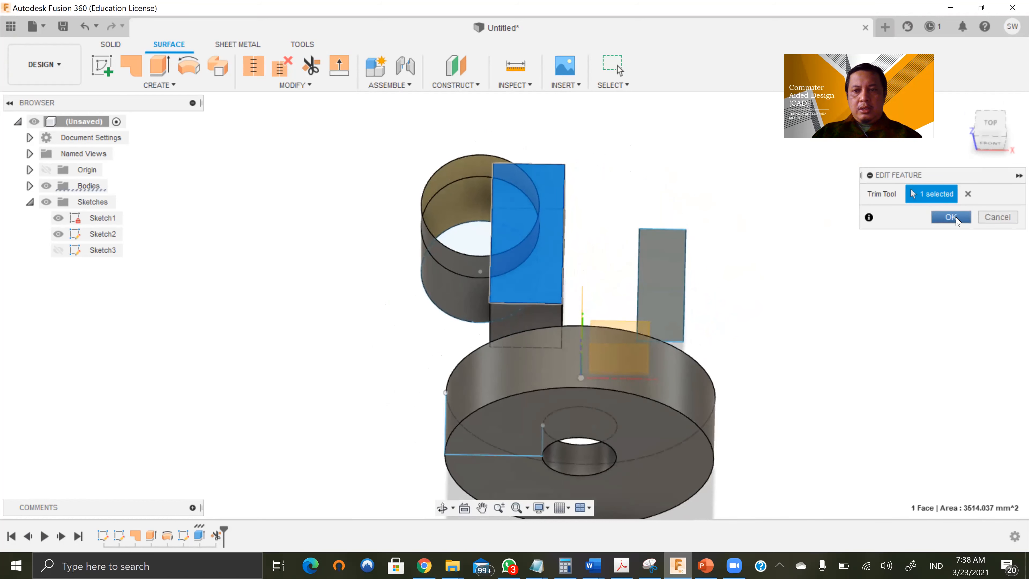
{"action": "left_click", "coordinate": [954, 219]}
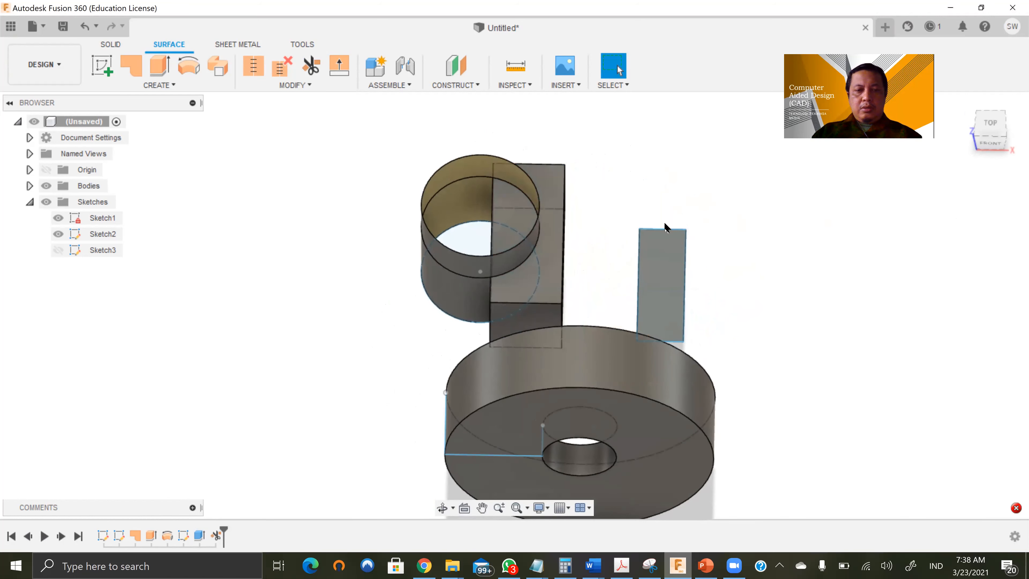
{"action": "key", "text": "ctrl+z"}
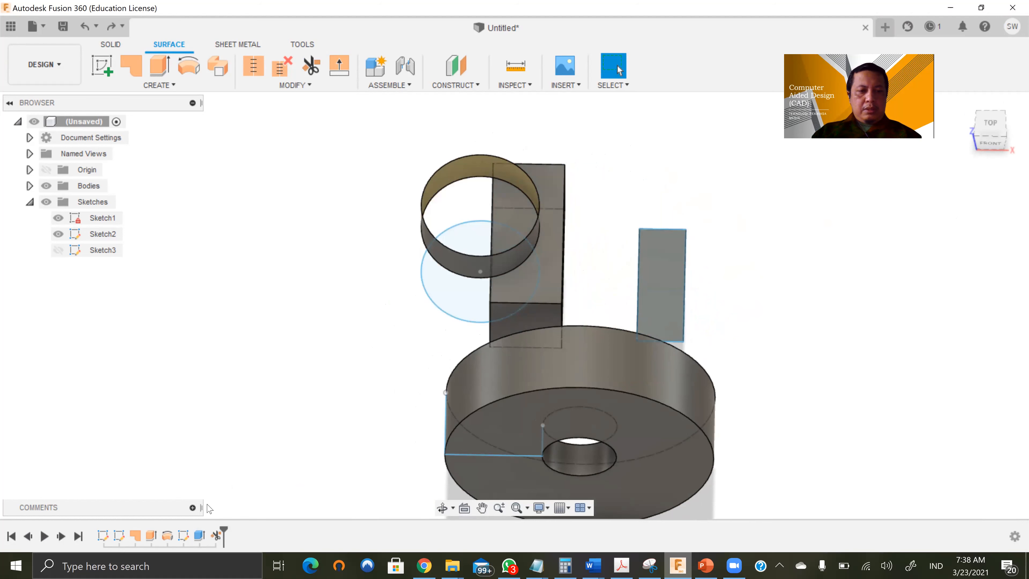
Try to redefine the existing trim using the cylindrical surface and the sketched circle as the trim tool, and cancel the edit
{"action": "right_click", "coordinate": [218, 536]}
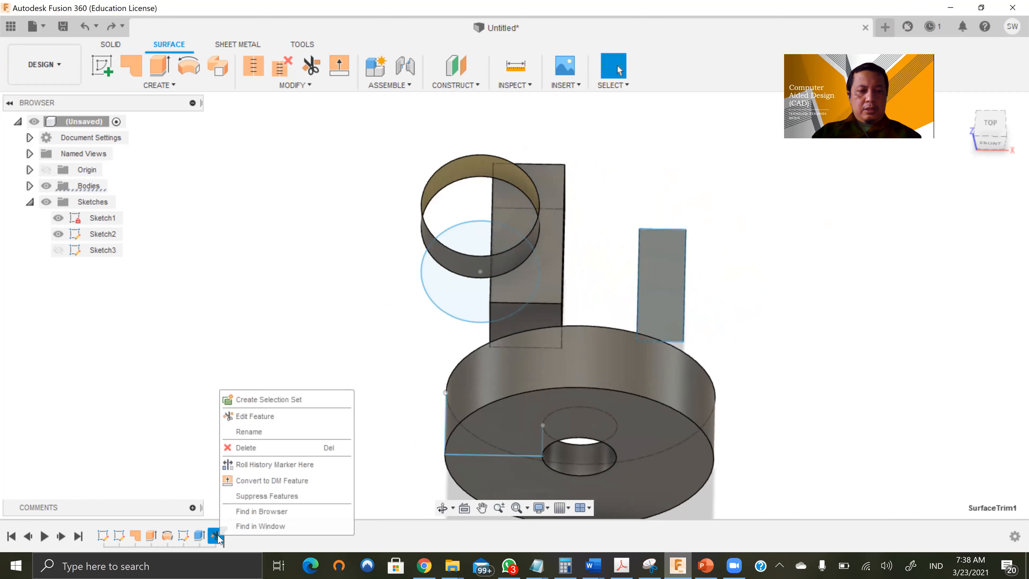
{"action": "left_click", "coordinate": [251, 416]}
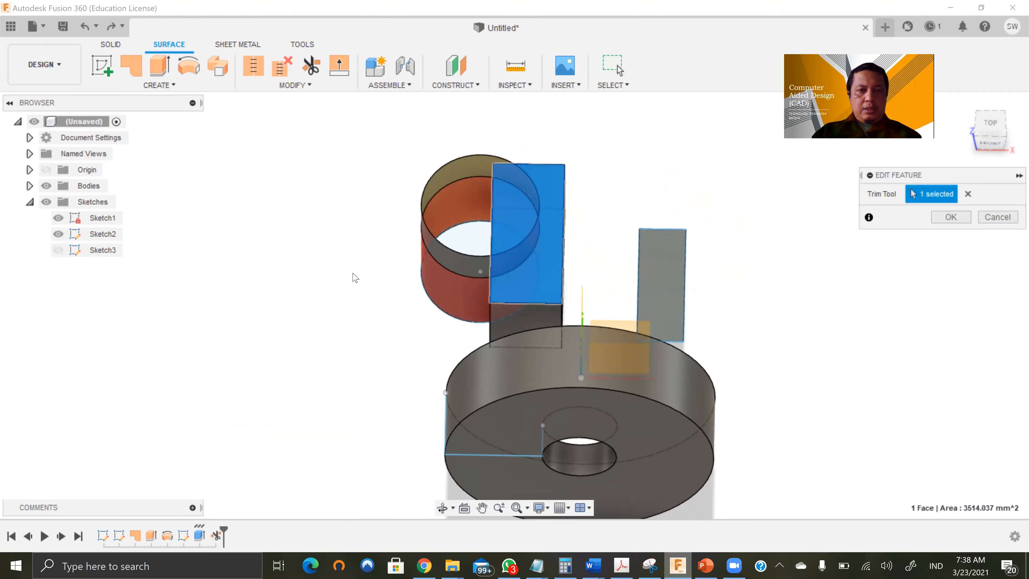
{"action": "left_click", "coordinate": [967, 197]}
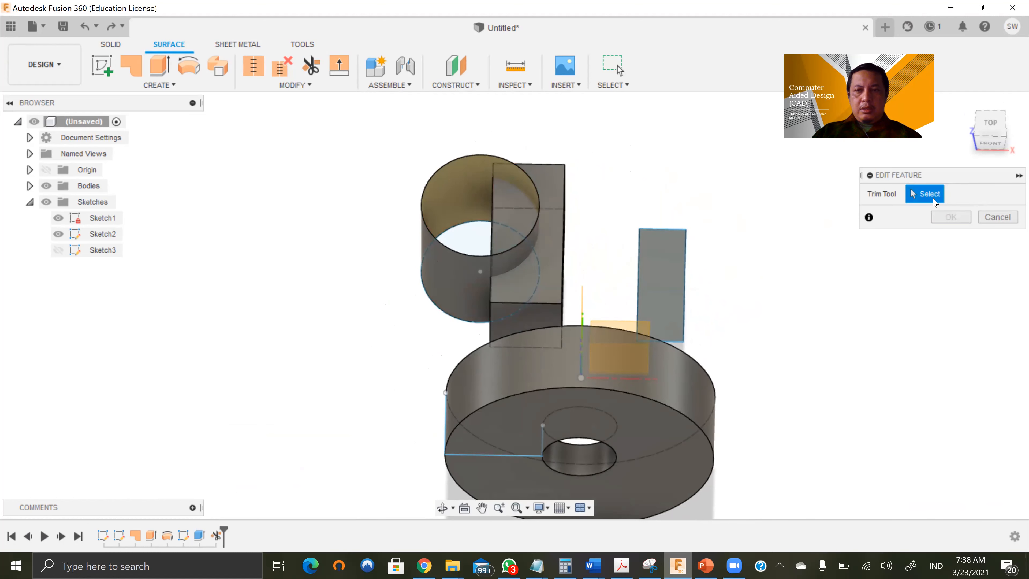
{"action": "left_click", "coordinate": [472, 260]}
{"action": "middle_click_drag", "start_coordinate": [645, 249], "coordinate": [579, 206], "text": "shift"}
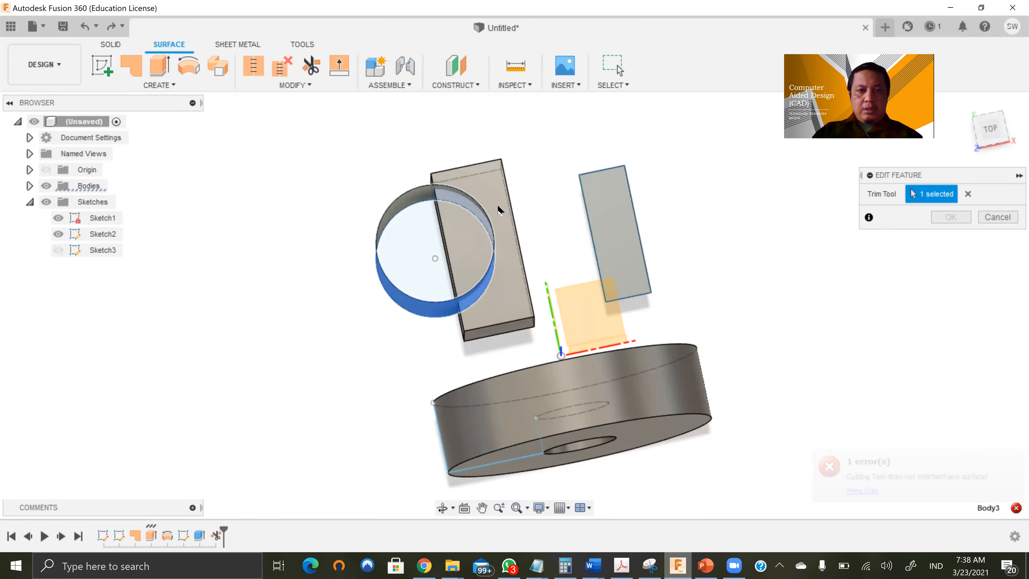
{"action": "left_click", "coordinate": [392, 200]}
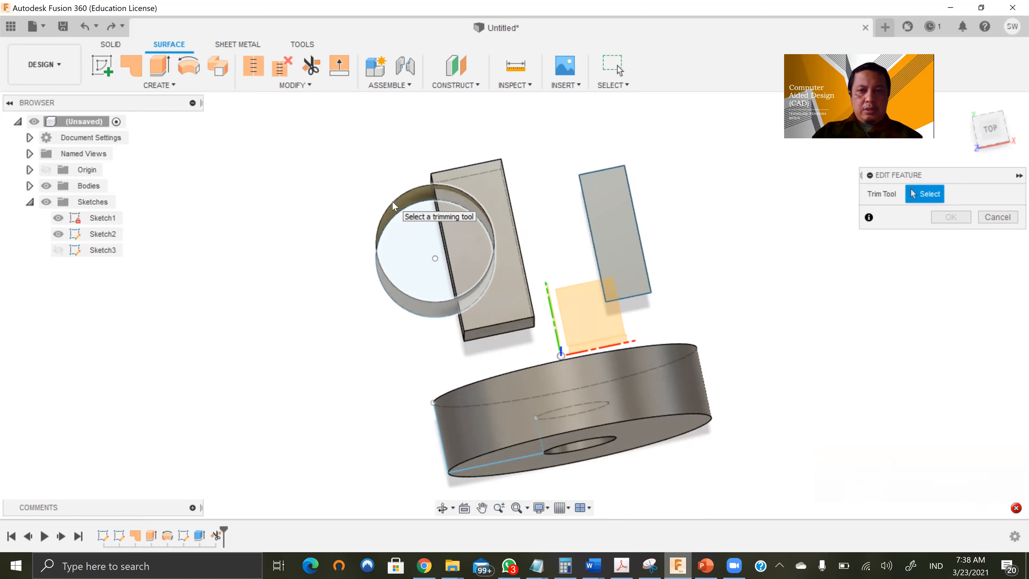
{"action": "left_click", "coordinate": [392, 216]}
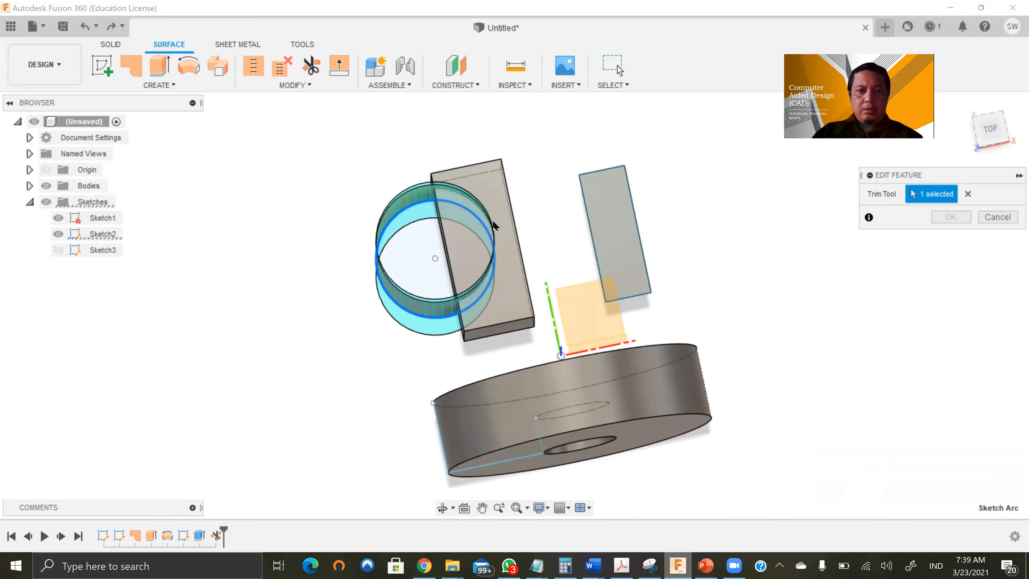
{"action": "left_click", "coordinate": [997, 217]}
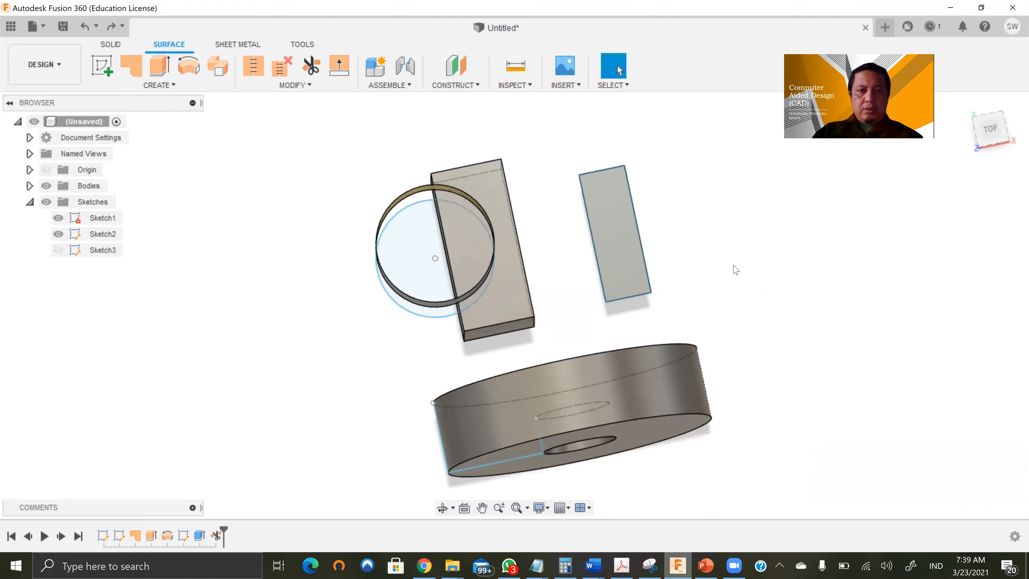
Delete the surface trim feature from the design history to restore the full cylindrical surface
{"action": "mouse_move", "coordinate": [645, 293]}
{"action": "middle_mouse_down"}
{"action": "mouse_move", "coordinate": [641, 302]}
{"action": "mouse_move", "coordinate": [647, 289]}
{"action": "middle_mouse_up"}
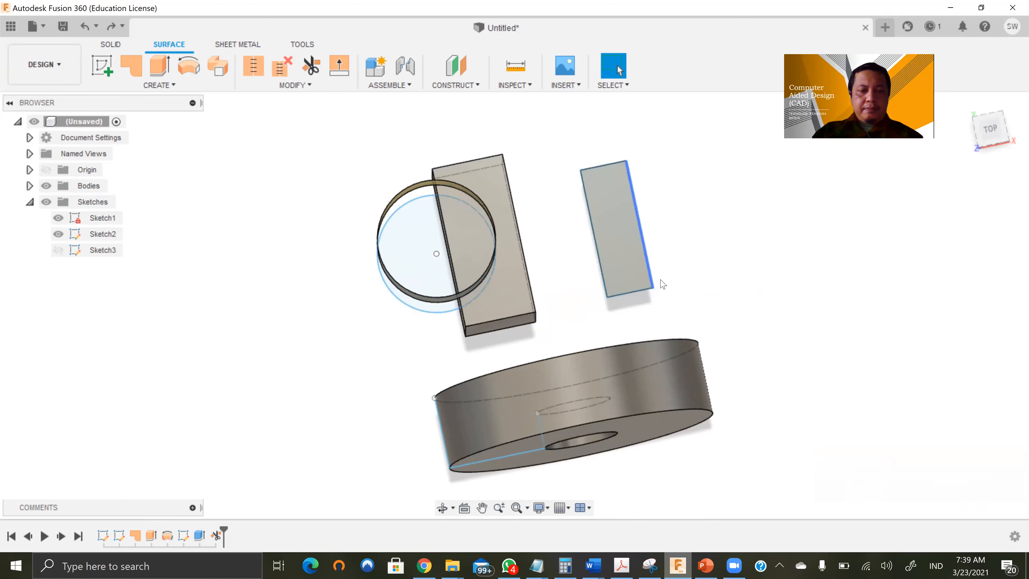
{"action": "middle_click_drag", "start_coordinate": [694, 295], "coordinate": [740, 203], "text": "shift"}
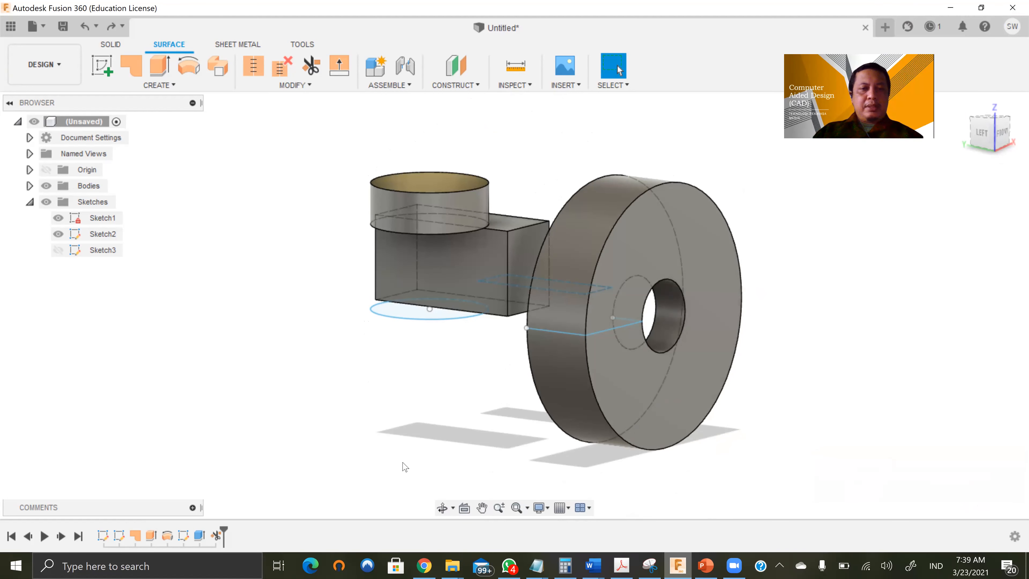
{"action": "right_click", "coordinate": [216, 536]}
{"action": "left_click", "coordinate": [245, 449]}
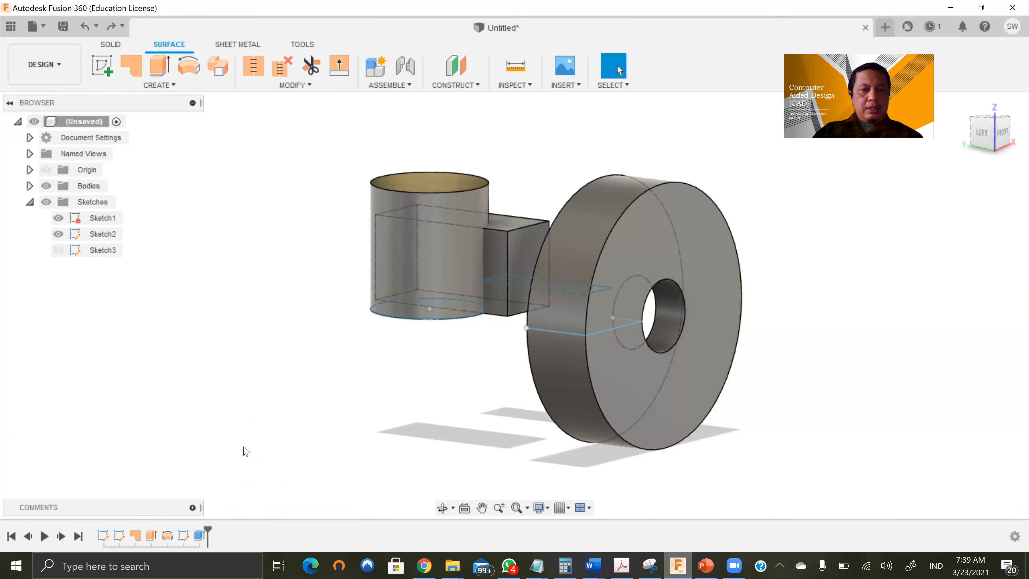
Try to start a new trim with the full cylindrical surface as the trim tool, and cancel the command
{"action": "middle_click_drag", "start_coordinate": [796, 278], "coordinate": [737, 338]}
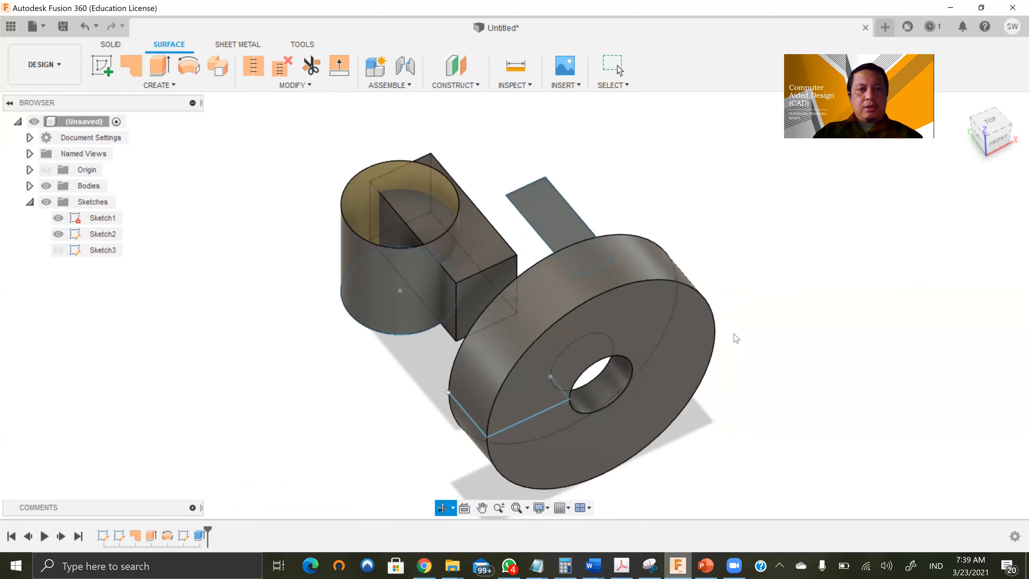
{"action": "left_click", "coordinate": [311, 66]}
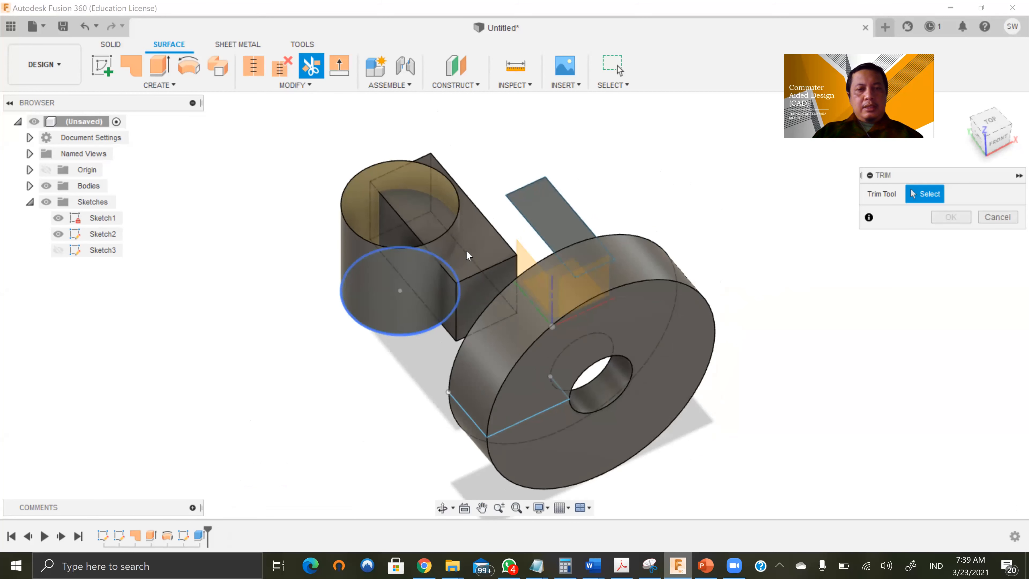
{"action": "left_click", "coordinate": [410, 277]}
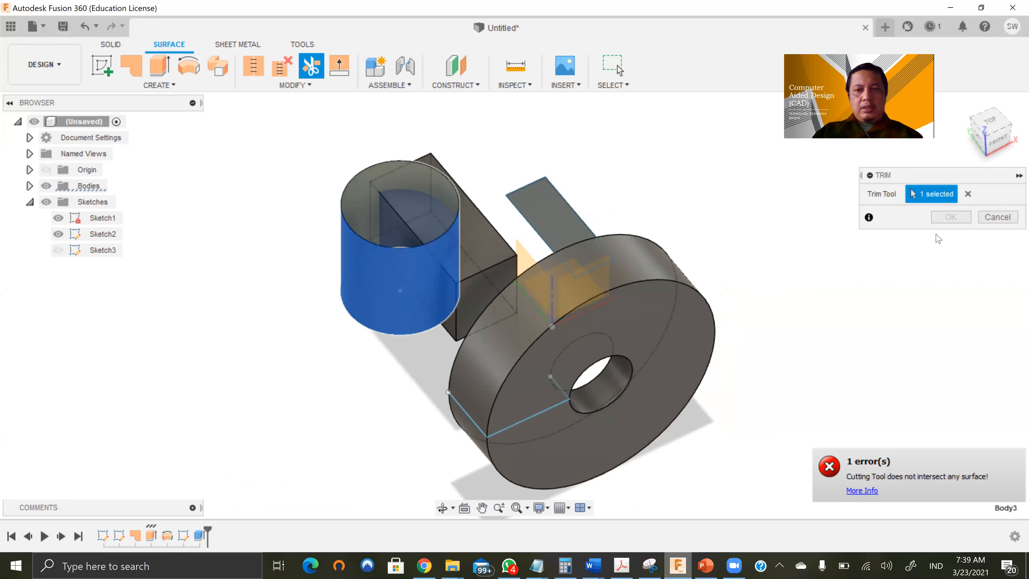
{"action": "left_click", "coordinate": [998, 217]}
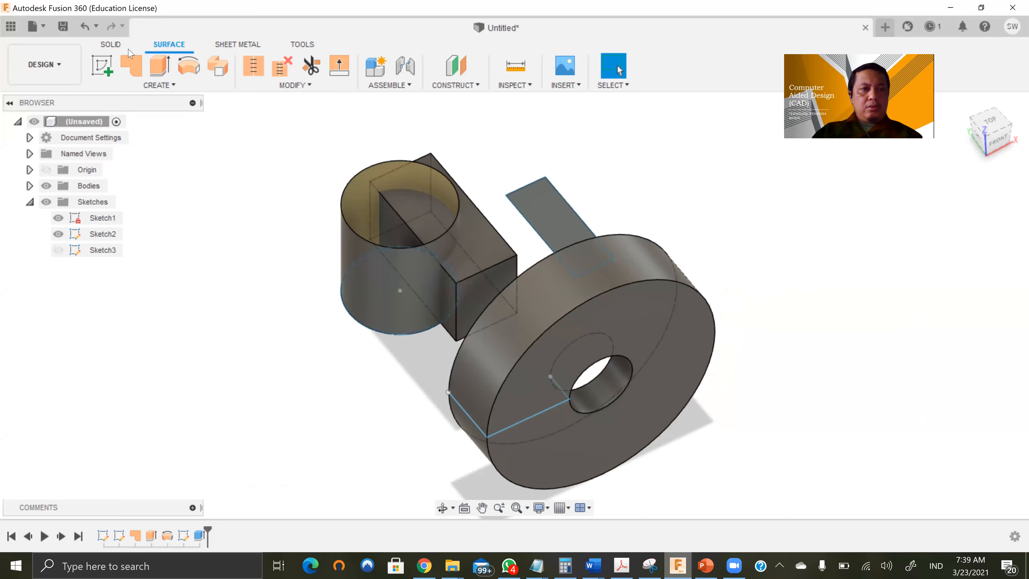
{"action": "left_click", "coordinate": [120, 45]}
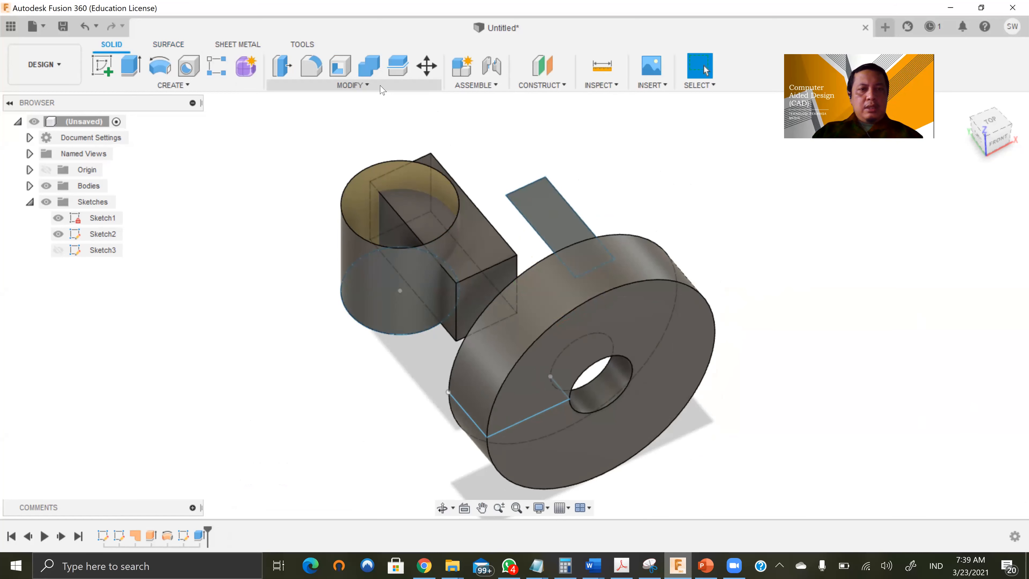
{"action": "left_click", "coordinate": [167, 44]}
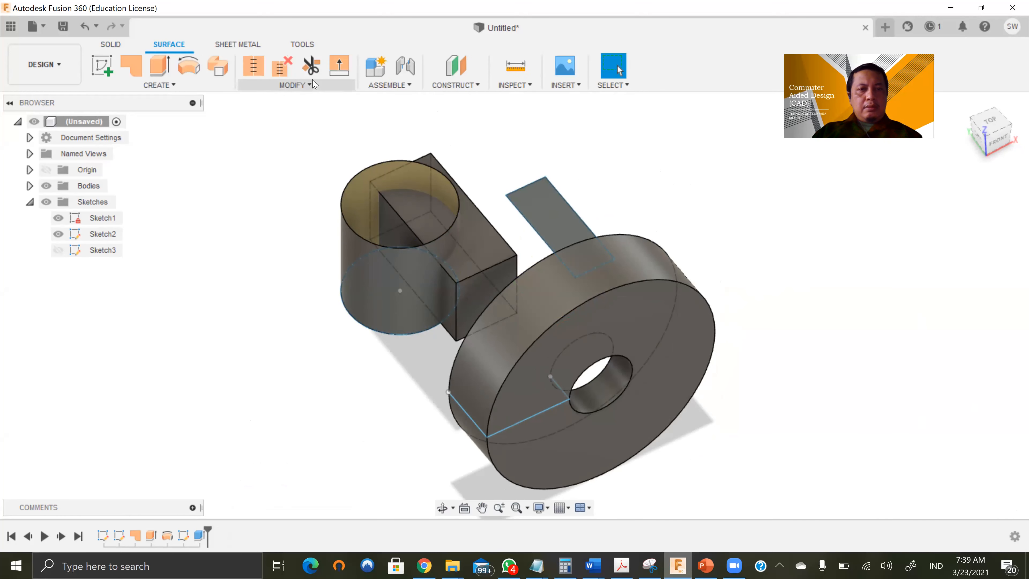
Try to trim the cylindrical surface using the rectangular box's top face as the trim tool, then clear the tool selection
{"action": "left_click", "coordinate": [312, 67]}
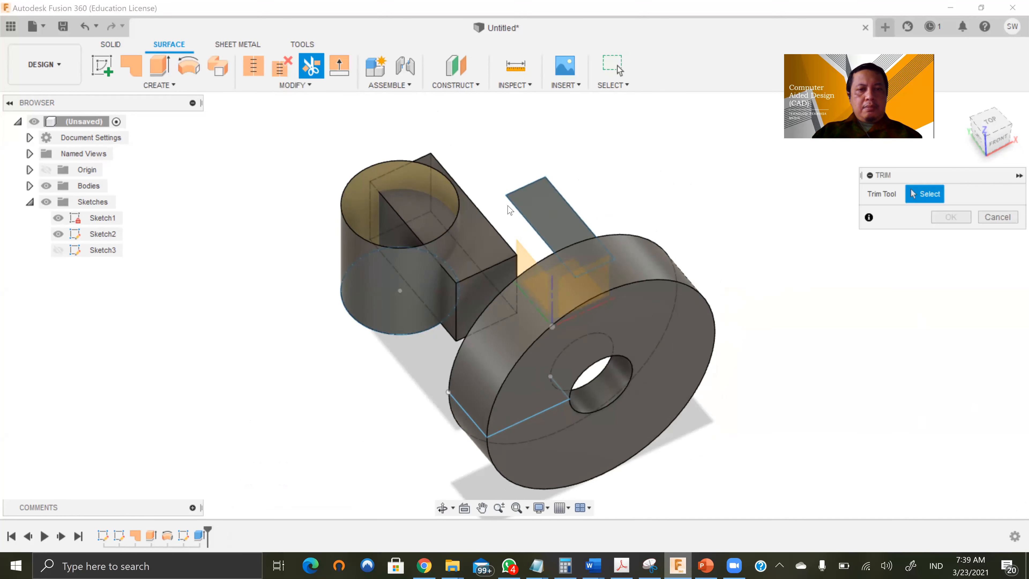
{"action": "left_click", "coordinate": [486, 254]}
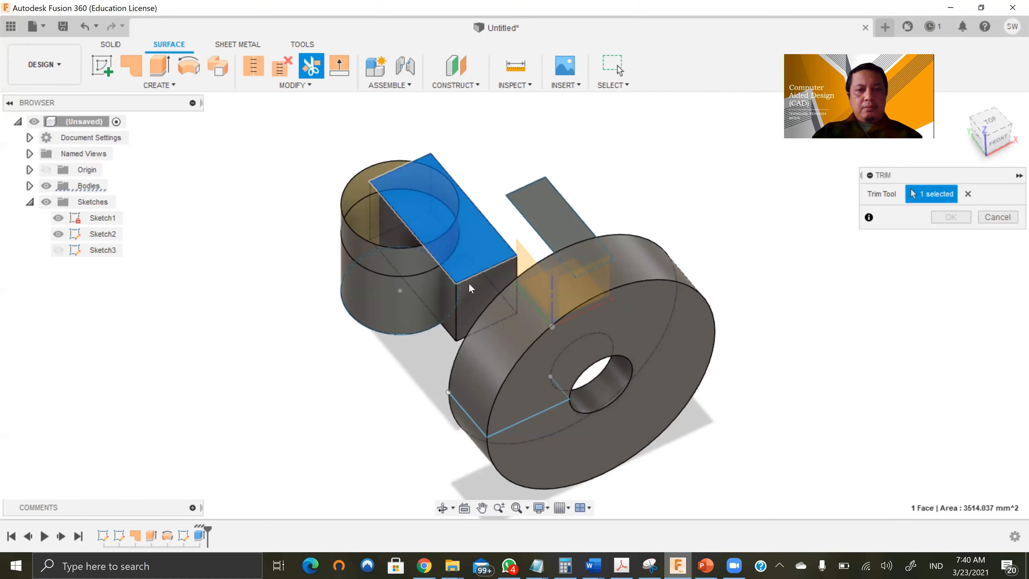
{"action": "left_click", "coordinate": [415, 281]}
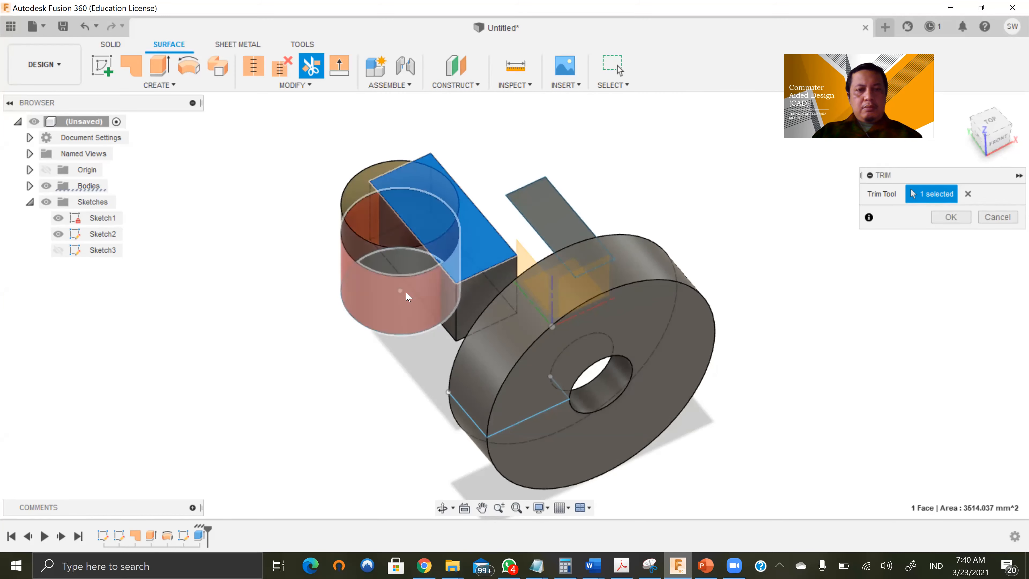
{"action": "left_click", "coordinate": [968, 194]}
Try to use the cylindrical surface as the trim tool against the rectangular box
{"action": "left_click", "coordinate": [380, 291]}
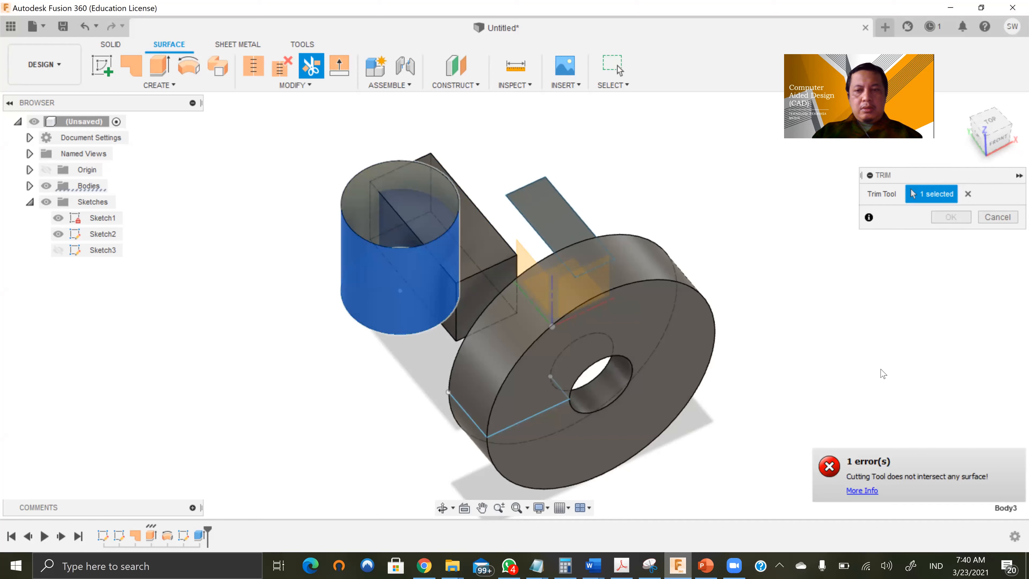
{"action": "middle_click_drag", "start_coordinate": [725, 230], "coordinate": [725, 189], "text": "shift"}
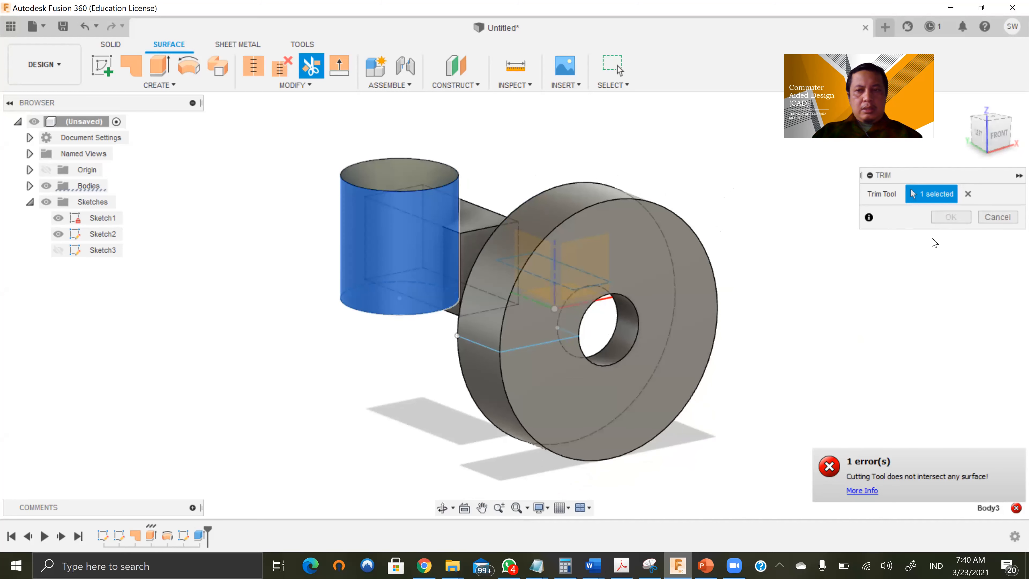
{"action": "left_click", "coordinate": [967, 195]}
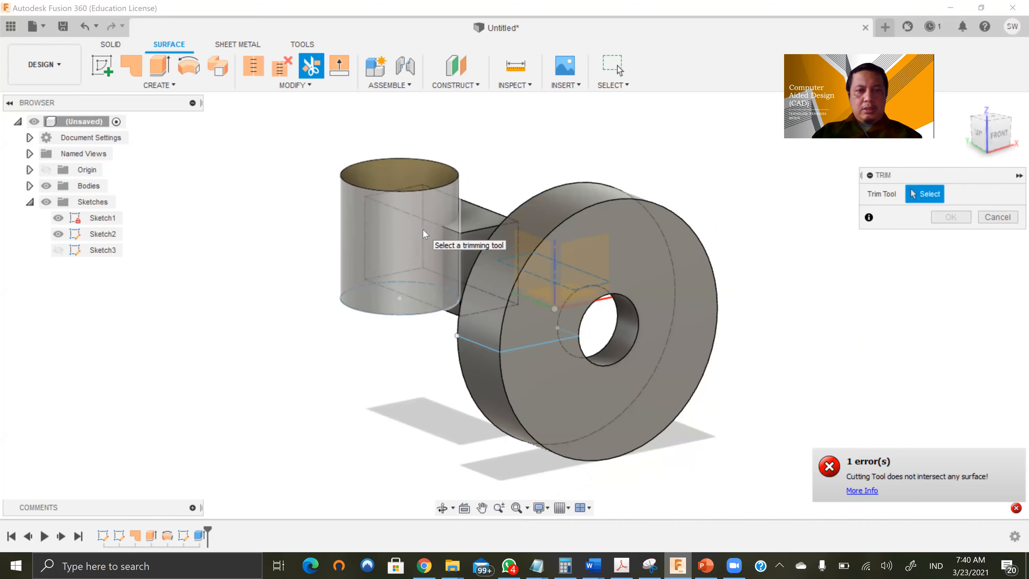
{"action": "left_click", "coordinate": [425, 235]}
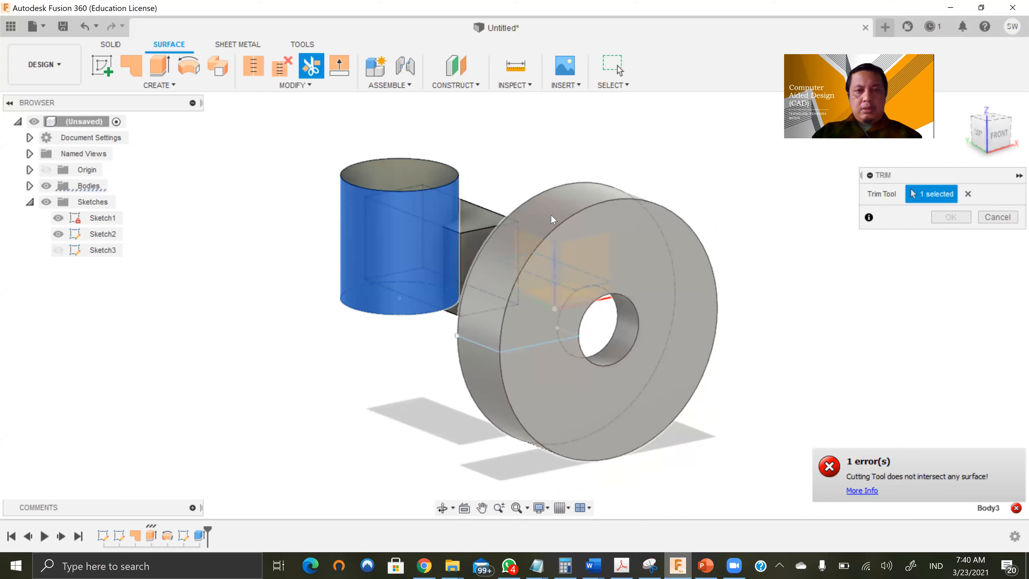
Try the rectangular box's front end face and its top face as trim tools, then clear the selection
{"action": "left_click", "coordinate": [472, 242]}
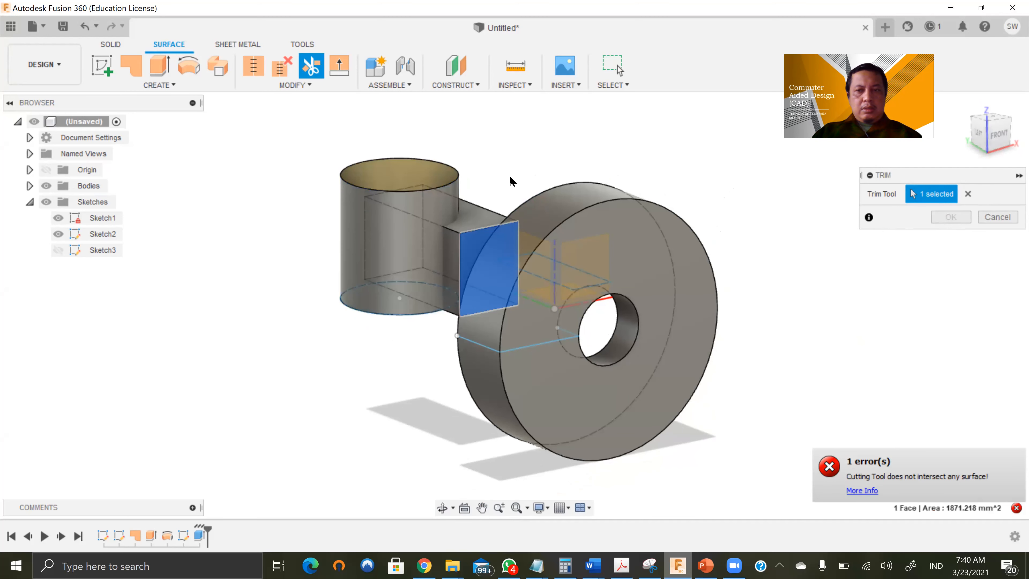
{"action": "middle_click_drag", "start_coordinate": [510, 178], "coordinate": [479, 219]}
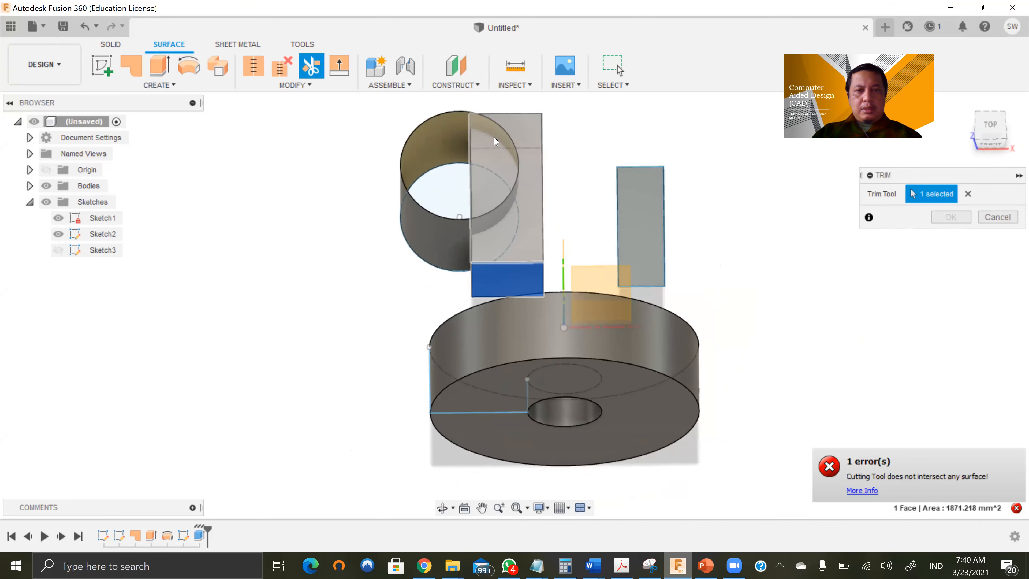
{"action": "left_click", "coordinate": [489, 151]}
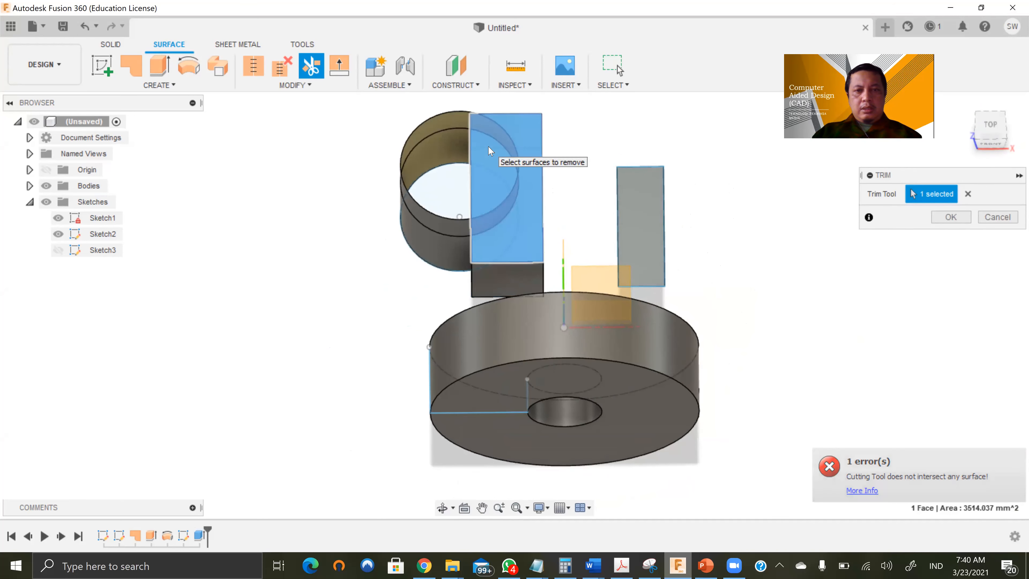
{"action": "left_click", "coordinate": [952, 220]}
{"action": "middle_click_drag", "start_coordinate": [716, 243], "coordinate": [769, 184], "text": "shift"}
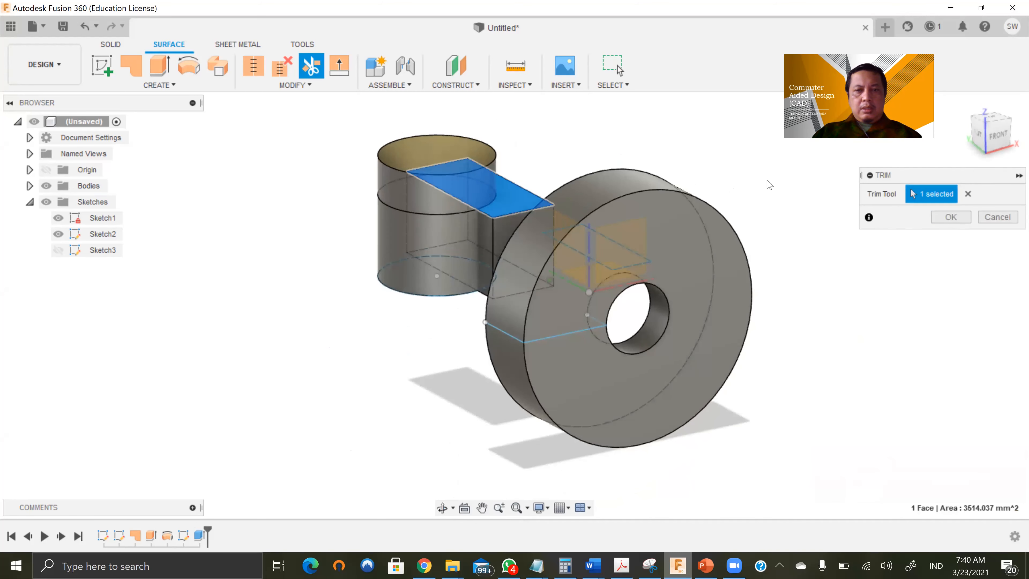
{"action": "left_click", "coordinate": [967, 195]}
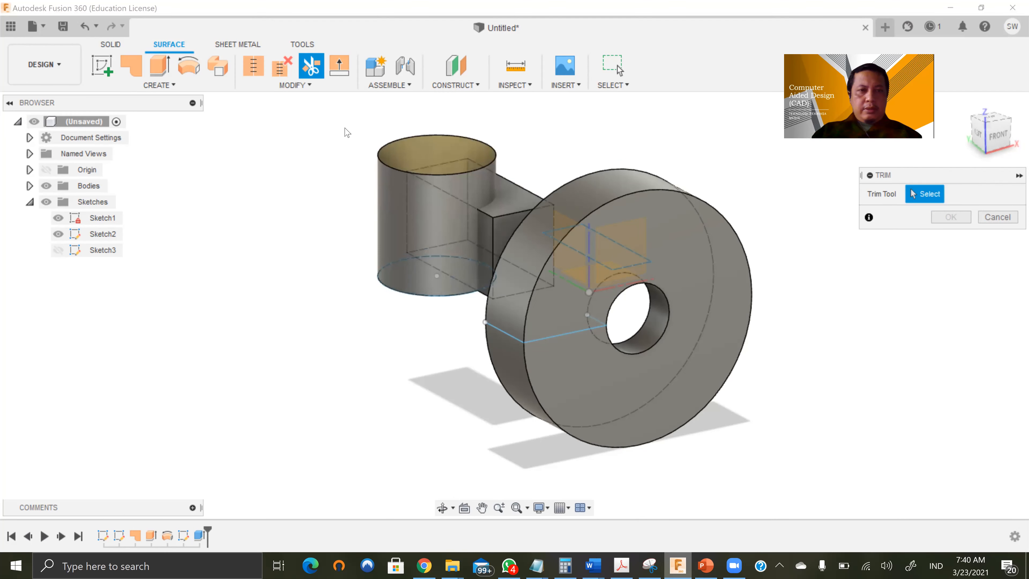
Try the cylindrical surface and the box's long side face as trim tools, then clear the selection
{"action": "left_click", "coordinate": [448, 221]}
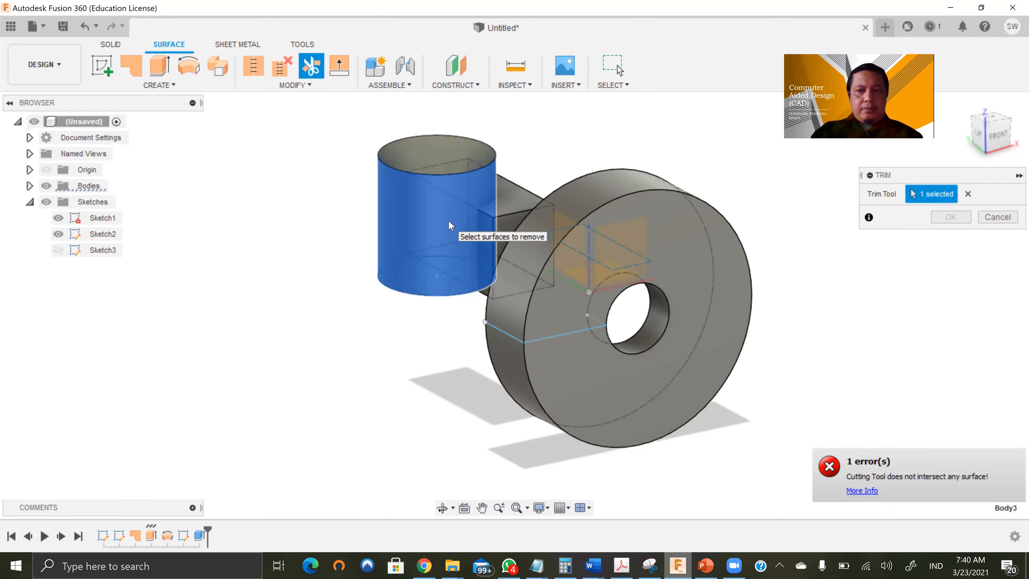
{"action": "left_click", "coordinate": [486, 224]}
{"action": "middle_click_drag", "start_coordinate": [533, 156], "coordinate": [565, 154]}
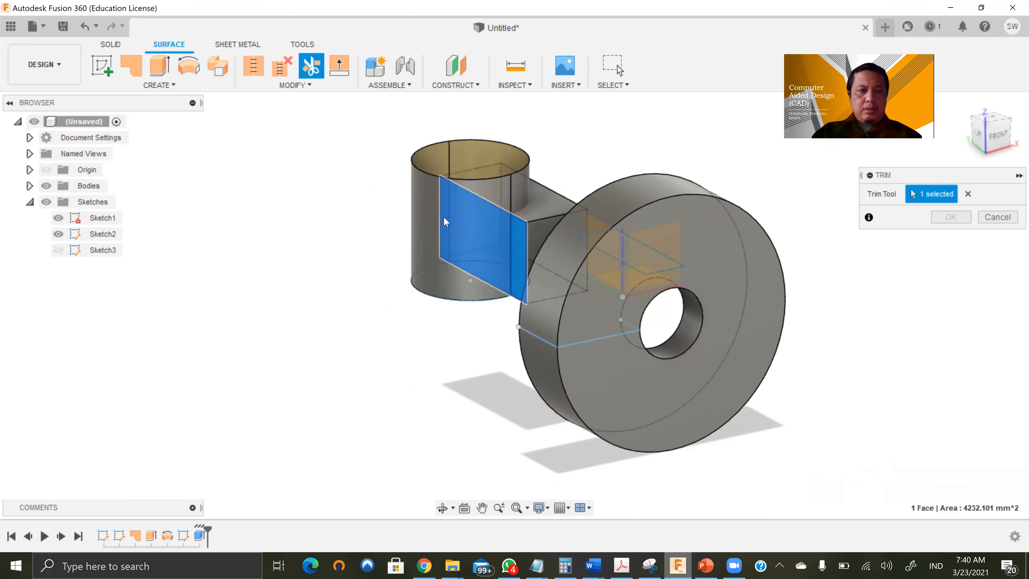
{"action": "left_click", "coordinate": [317, 75]}
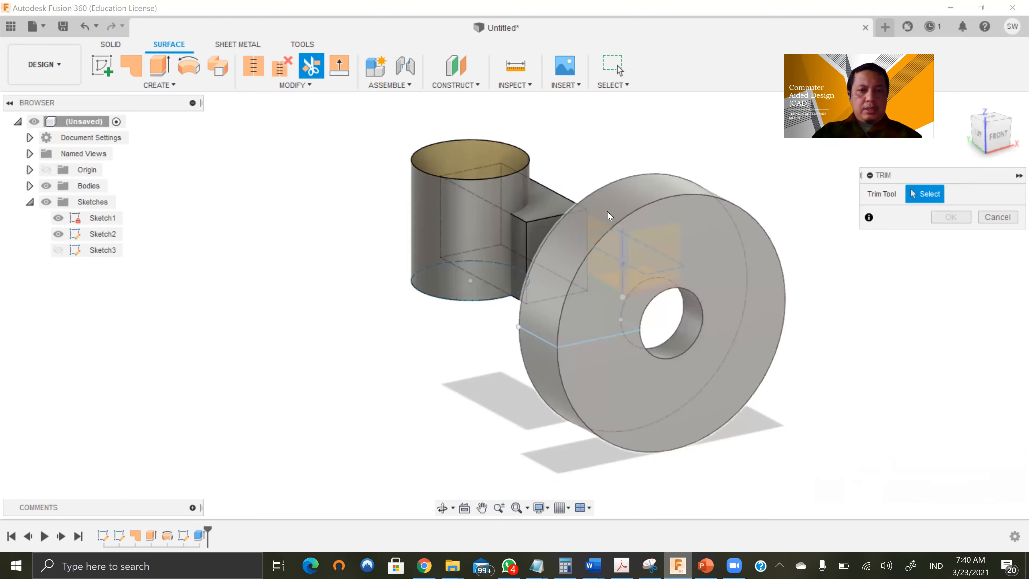
{"action": "middle_click_drag", "start_coordinate": [568, 159], "coordinate": [521, 169], "text": "shift"}
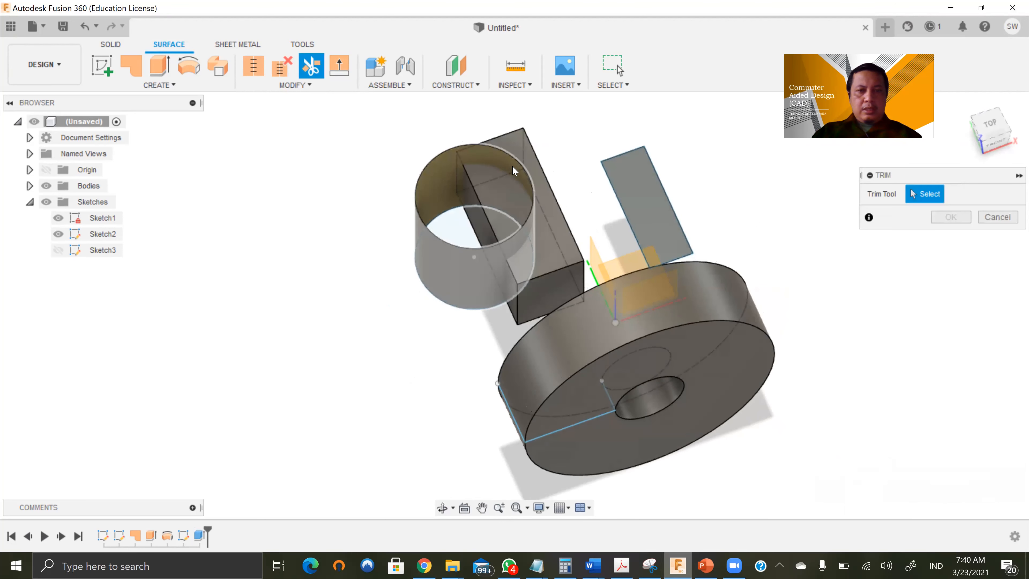
{"action": "left_click", "coordinate": [520, 170]}
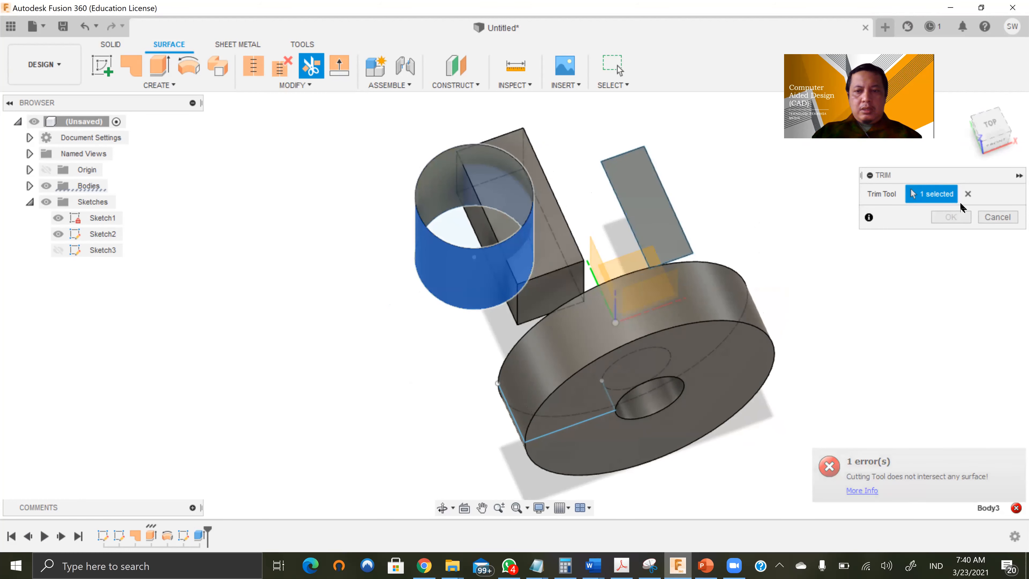
{"action": "left_click", "coordinate": [968, 194]}
Trim away the part of the cylindrical surface above the rectangular box, using the box's top face as the trim tool
{"action": "middle_click_drag", "start_coordinate": [650, 259], "coordinate": [610, 228], "text": "shift"}
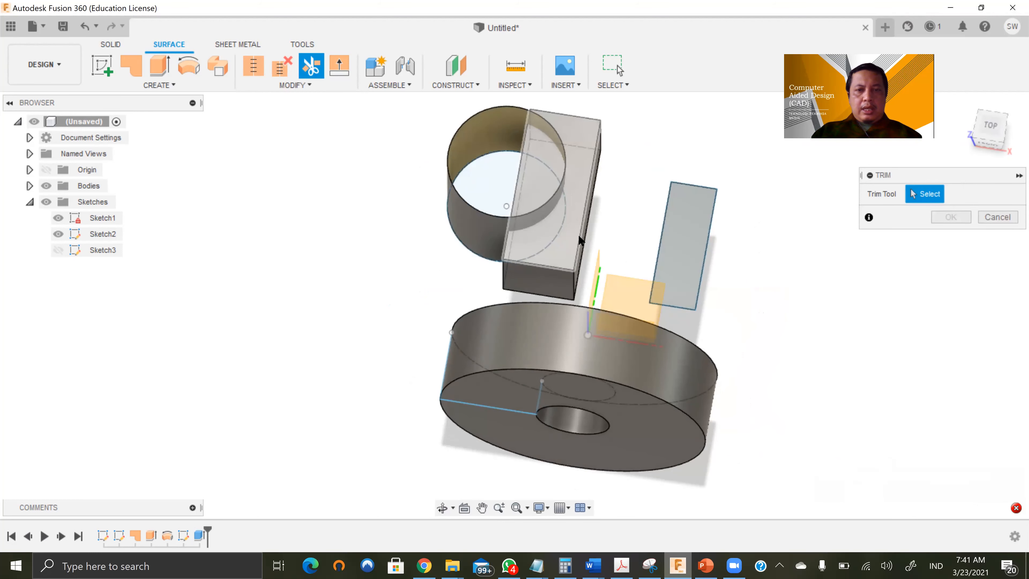
{"action": "left_click", "coordinate": [567, 243]}
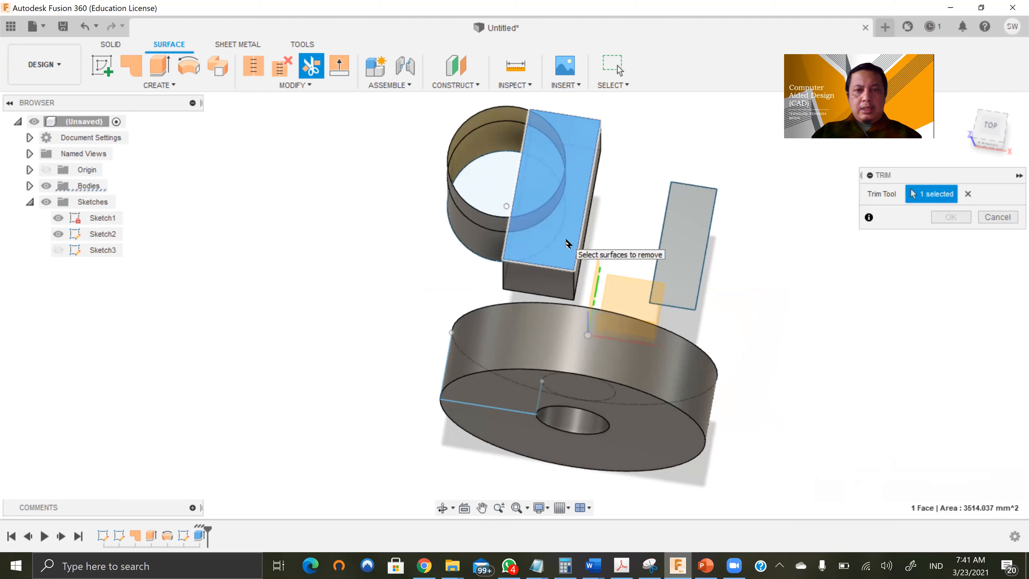
{"action": "left_click", "coordinate": [513, 221]}
{"action": "left_click", "coordinate": [955, 217]}
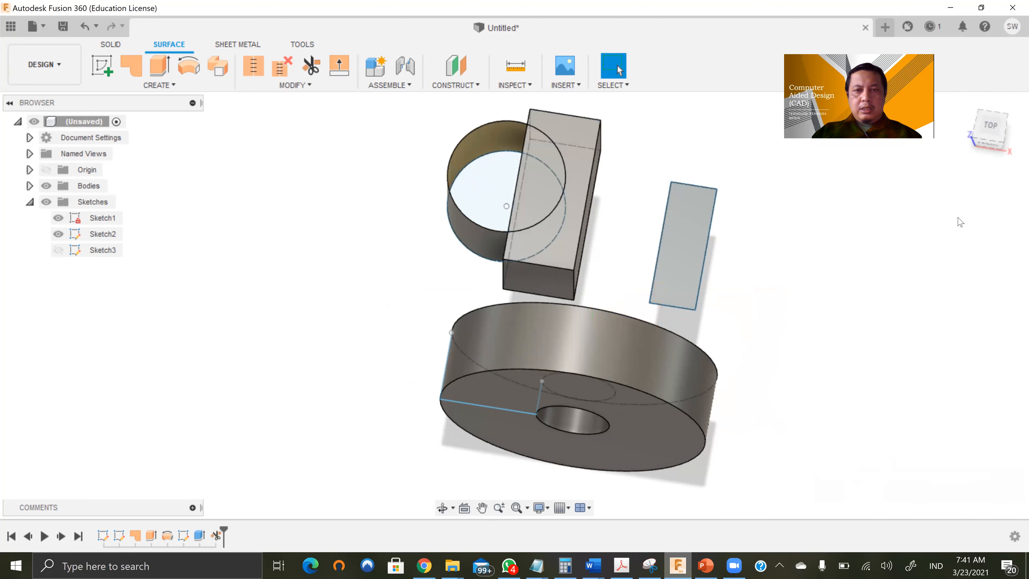
{"action": "middle_click_drag", "start_coordinate": [812, 274], "coordinate": [884, 226], "text": "shift"}
{"action": "key", "text": "Escape"}
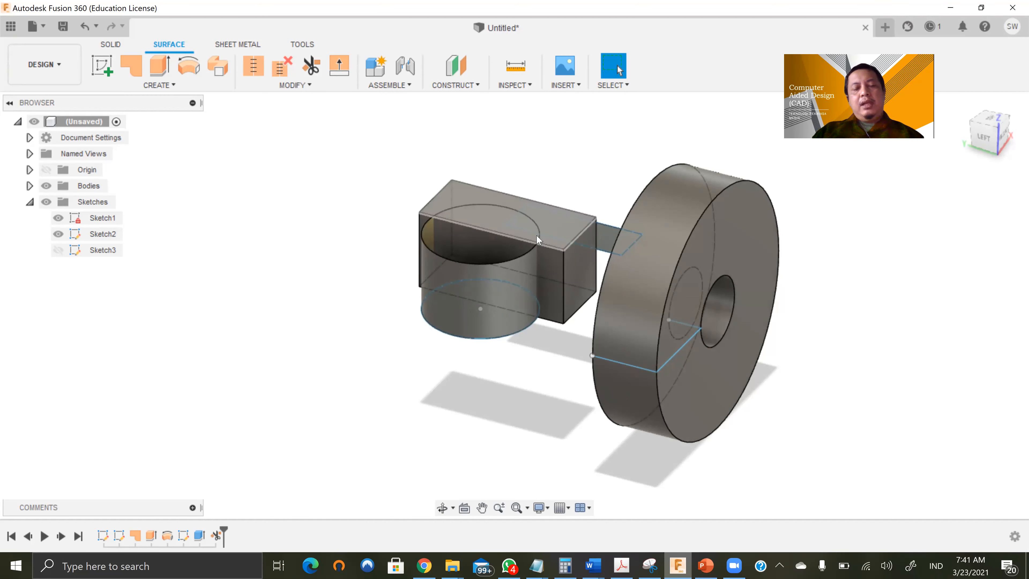
{"action": "middle_click_drag", "start_coordinate": [533, 306], "coordinate": [632, 267], "text": "shift"}
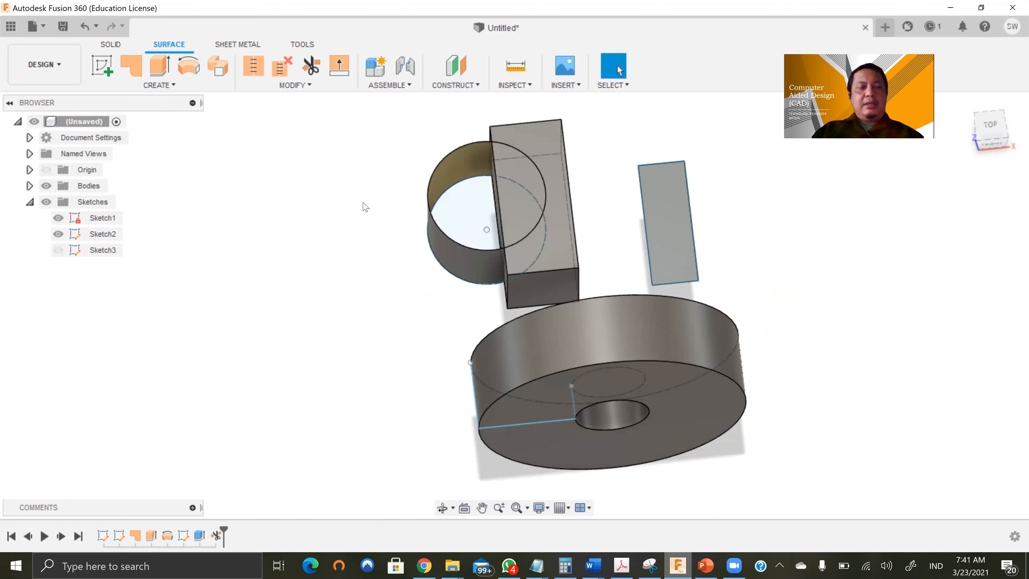
{"action": "middle_click_drag", "start_coordinate": [723, 260], "coordinate": [771, 220], "text": "shift"}
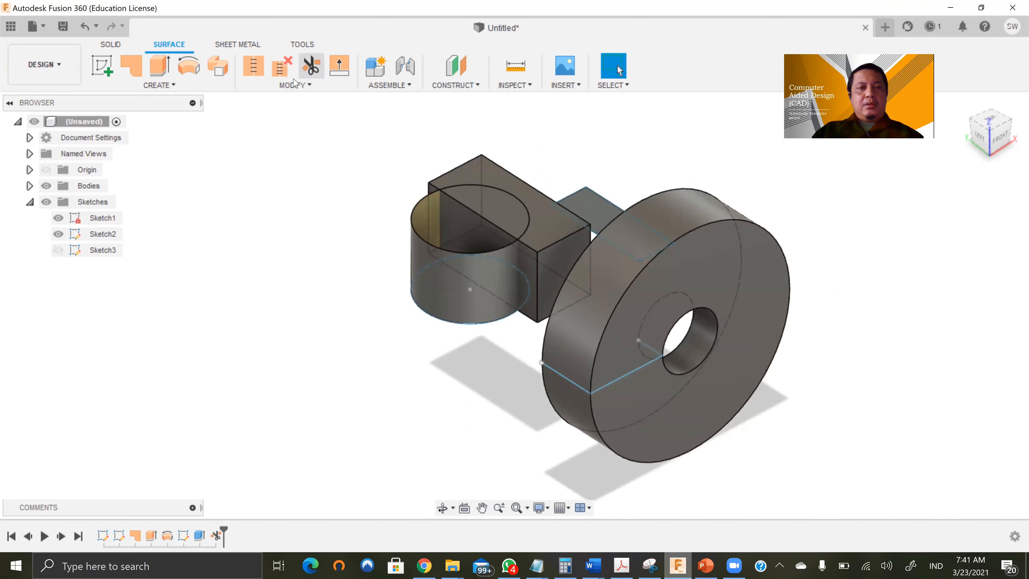
{"action": "left_click", "coordinate": [293, 86]}
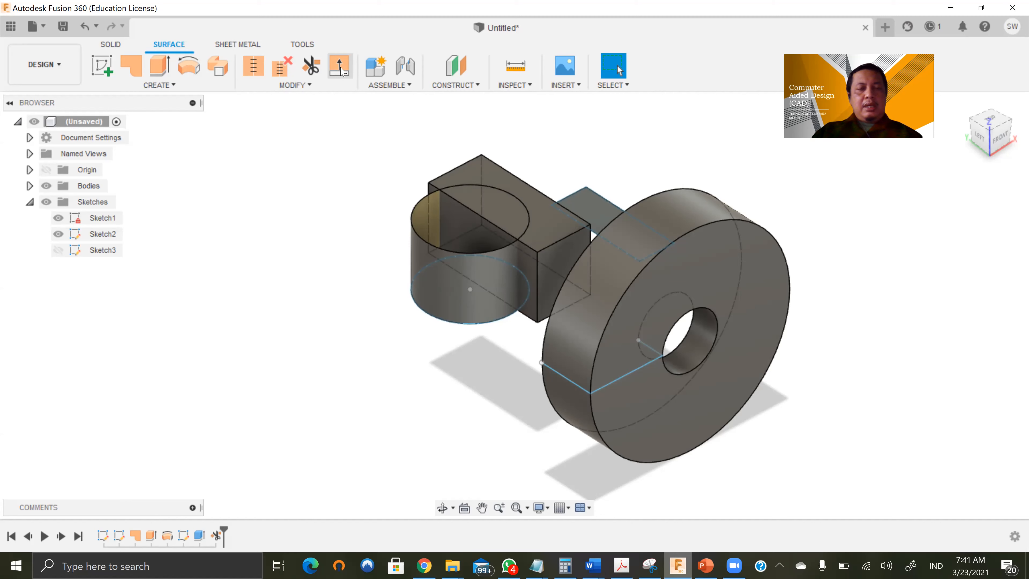
{"action": "left_click", "coordinate": [303, 86]}
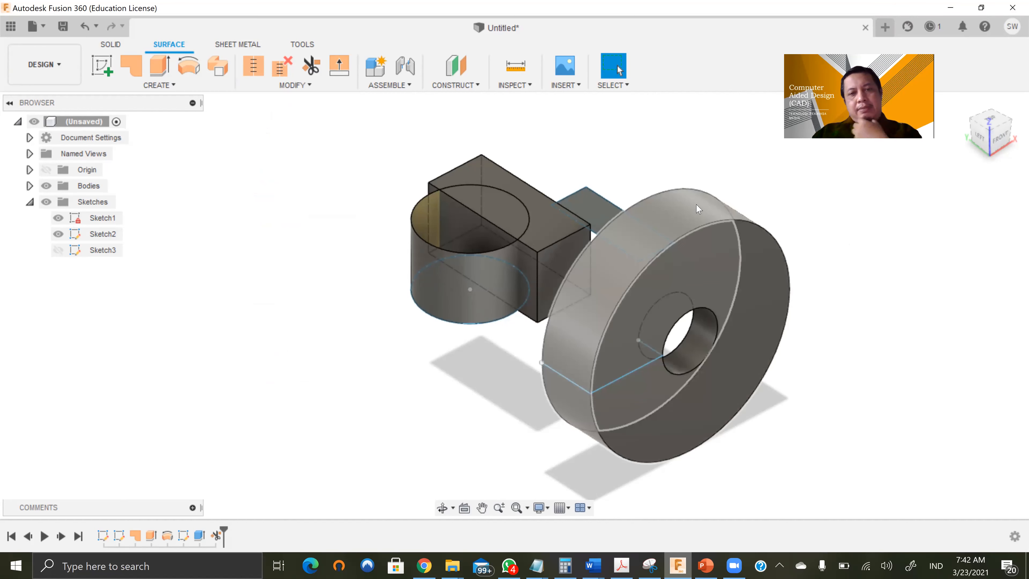
{"action": "middle_click_drag", "start_coordinate": [794, 262], "coordinate": [648, 279], "text": "shift"}
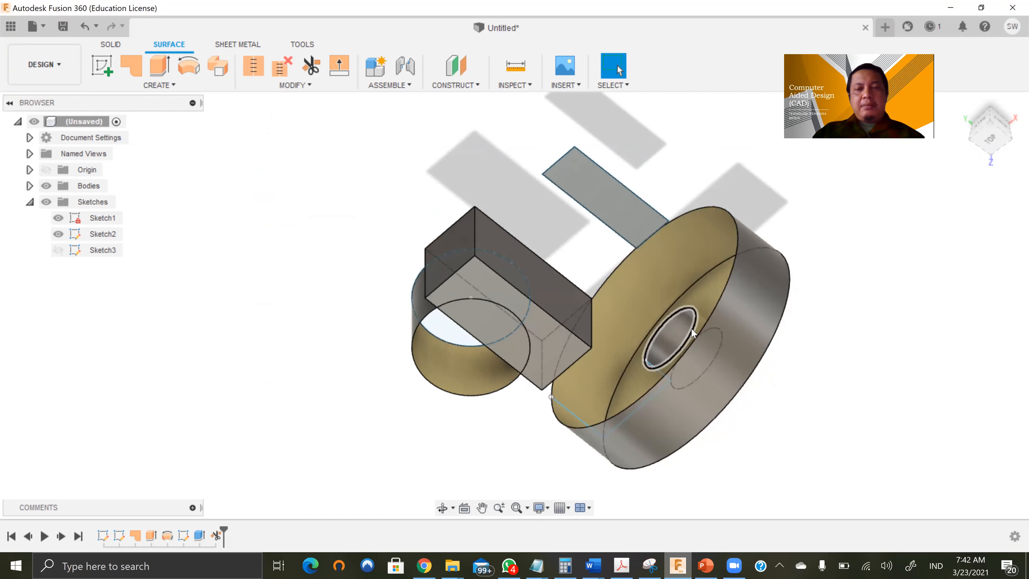
{"action": "middle_click_drag", "start_coordinate": [793, 376], "coordinate": [744, 302], "text": "shift"}
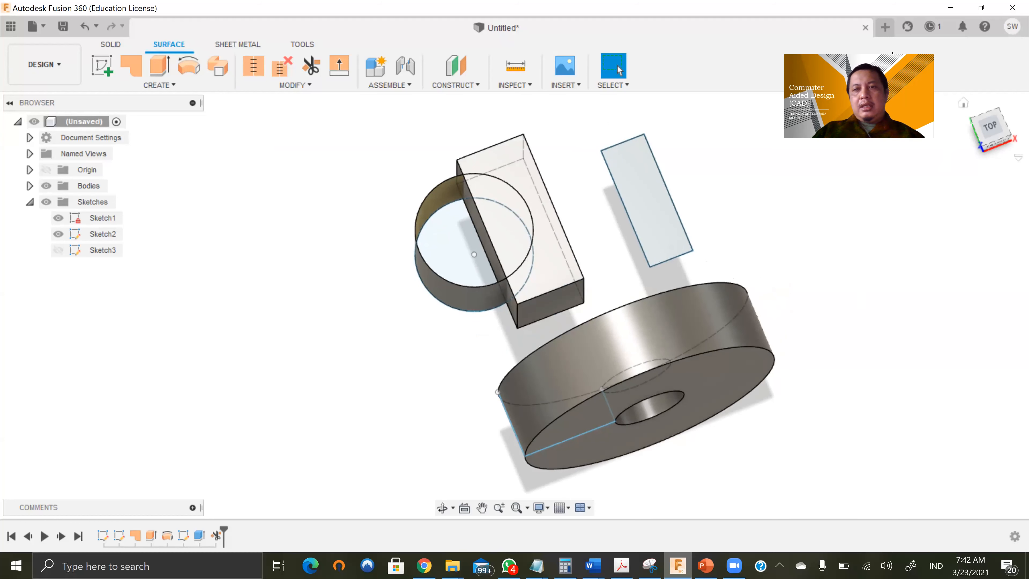
{"action": "left_click_drag", "start_coordinate": [892, 53], "coordinate": [910, 135]}
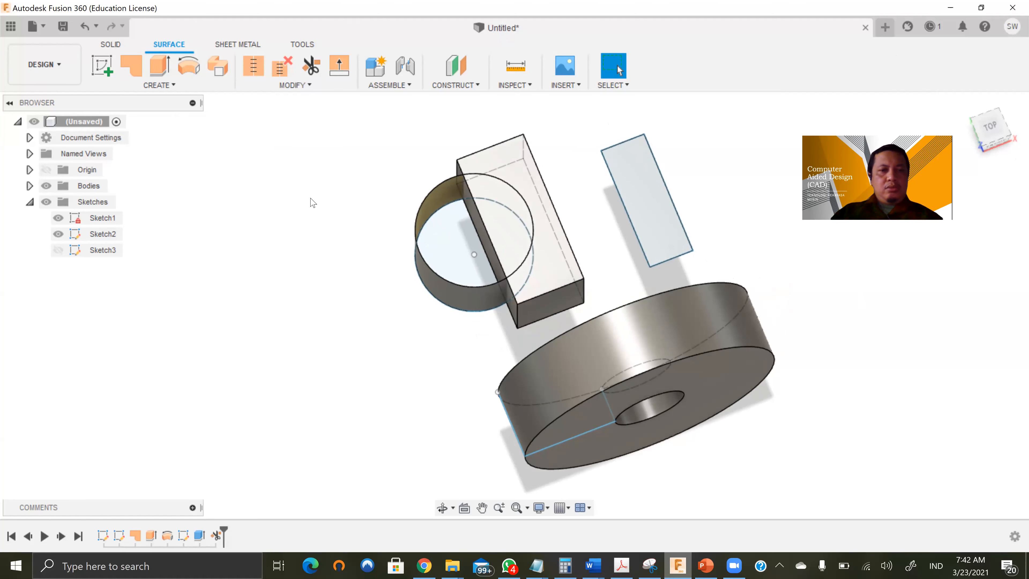
Switch to solid modeling, create an empty sketch on the horizontal XY plane and finish it
{"action": "left_click", "coordinate": [116, 45]}
{"action": "scroll", "coordinate": [648, 296], "scroll_direction": "down", "scroll_amount": 4}
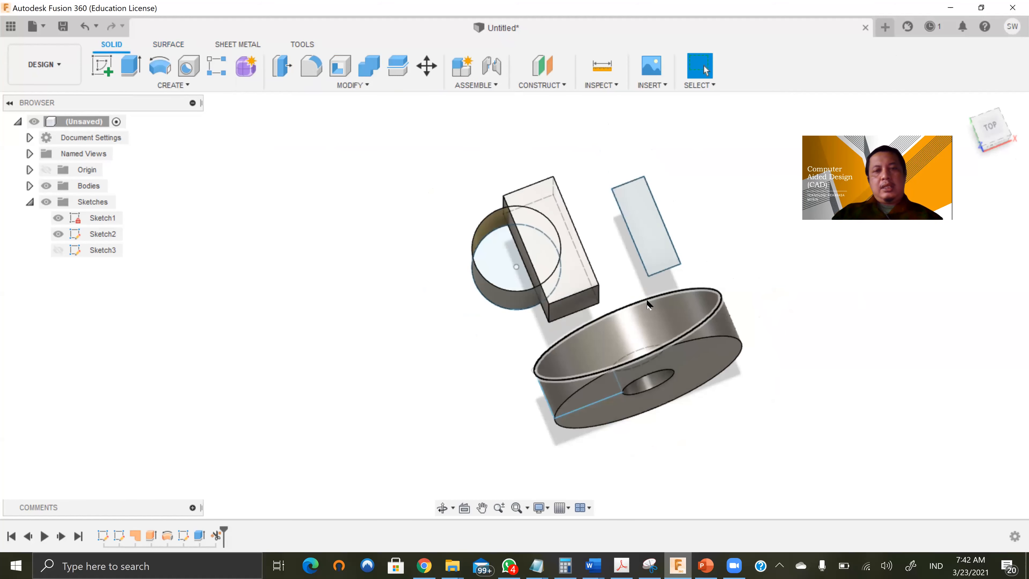
{"action": "left_click", "coordinate": [103, 66]}
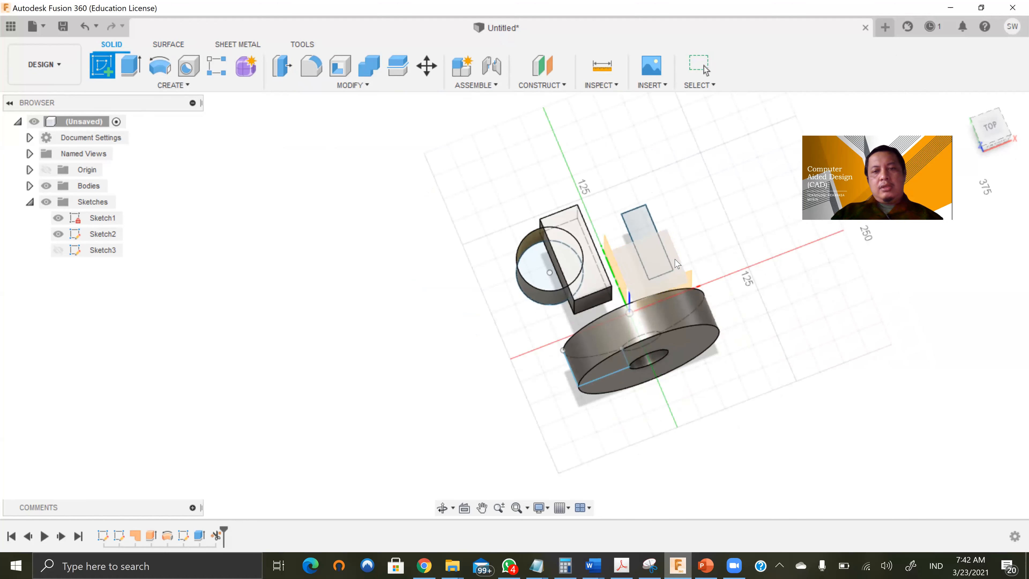
{"action": "left_click", "coordinate": [688, 262]}
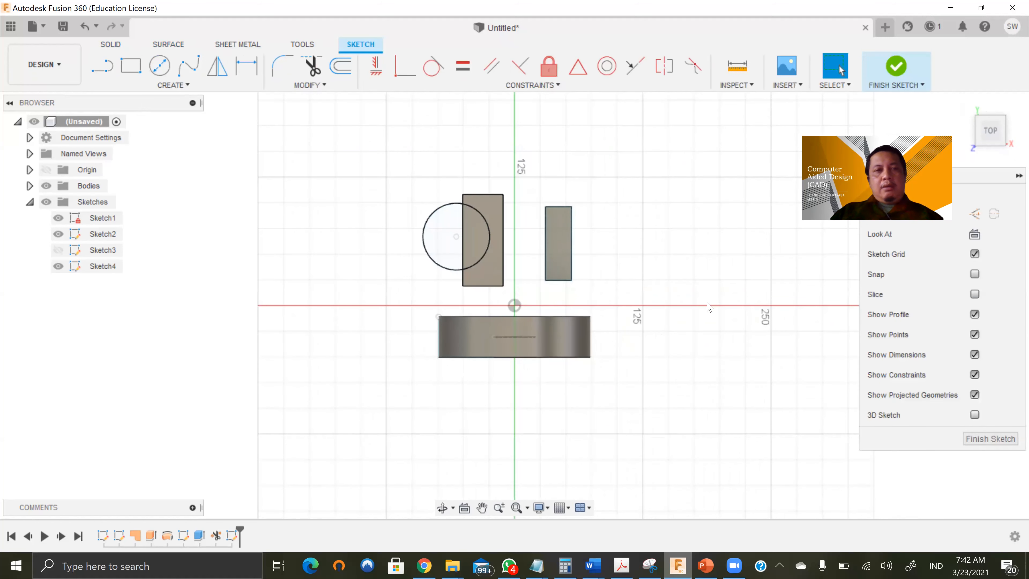
{"action": "left_click", "coordinate": [173, 85]}
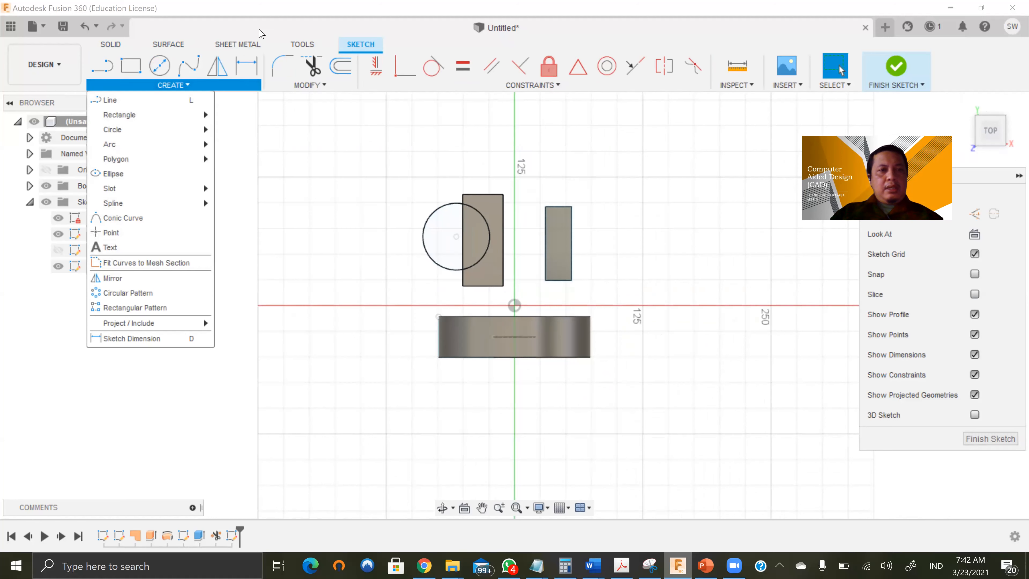
{"action": "left_click", "coordinate": [896, 67]}
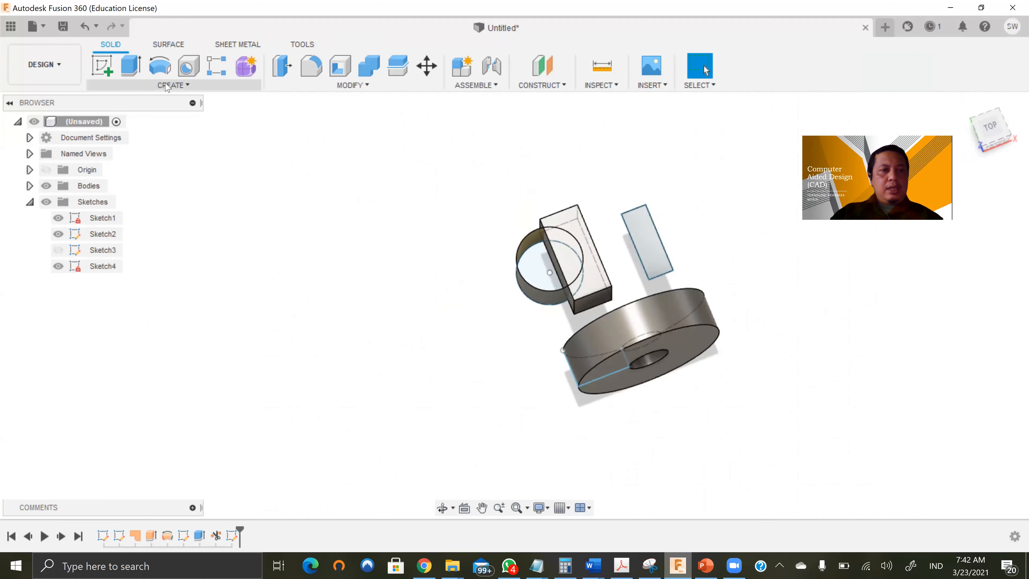
Create a solid box primitive about 37 mm wide and 25 mm high on the horizontal XY plane, clear of the existing bodies, as a new body
{"action": "left_click", "coordinate": [166, 86]}
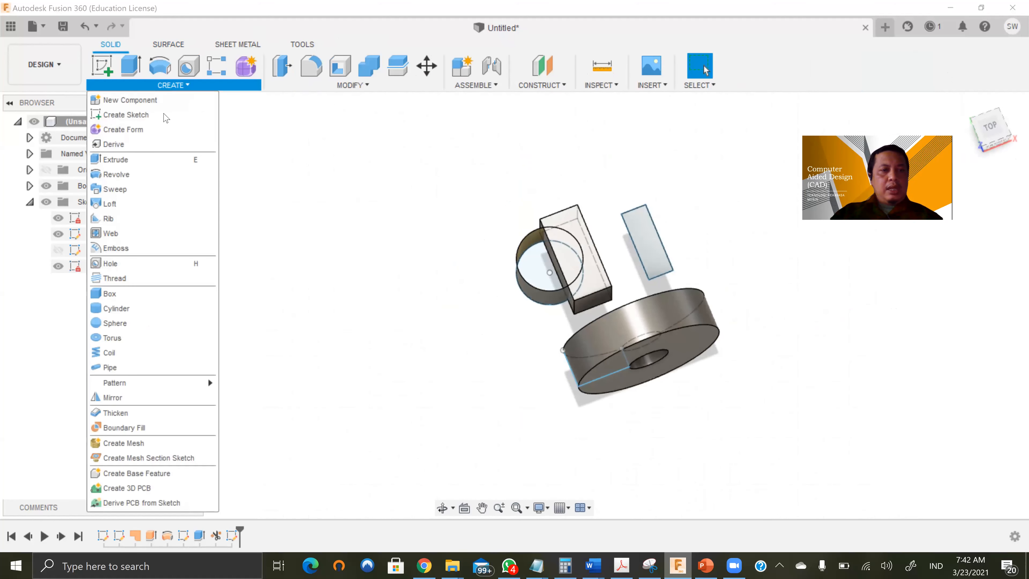
{"action": "left_click", "coordinate": [131, 296]}
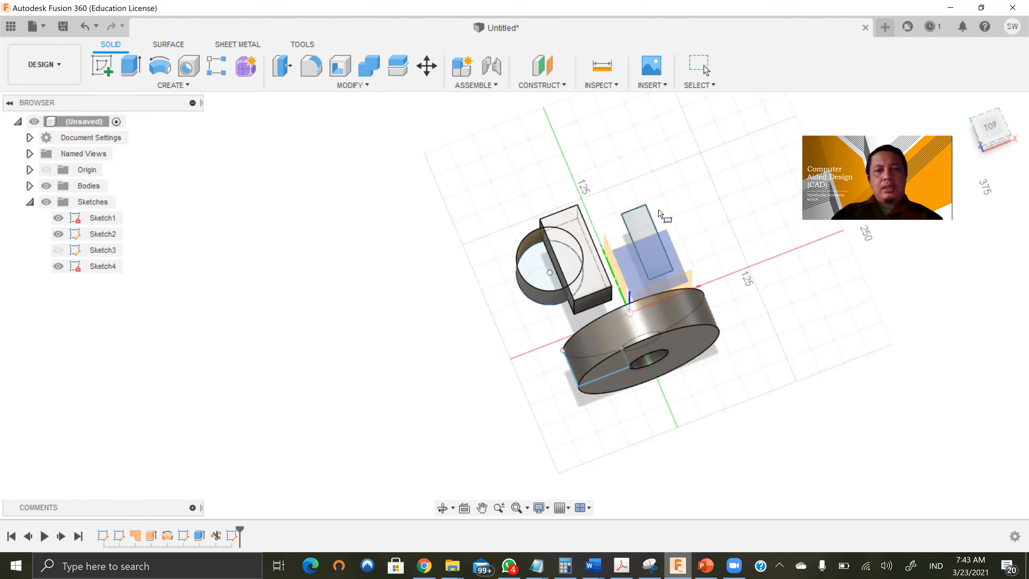
{"action": "left_click", "coordinate": [667, 201]}
{"action": "left_click", "coordinate": [656, 171]}
{"action": "left_click", "coordinate": [699, 118]}
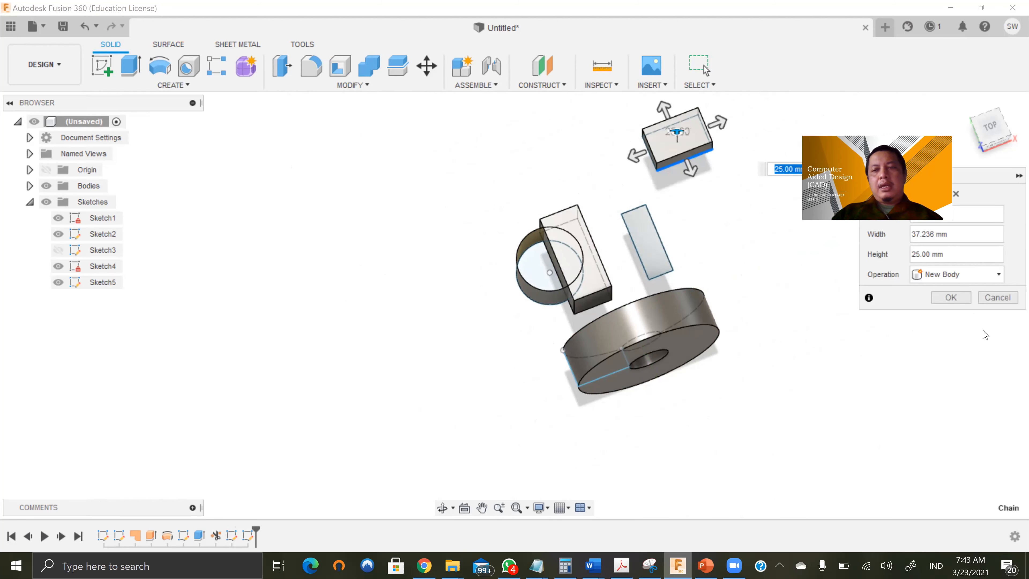
{"action": "left_click", "coordinate": [951, 298]}
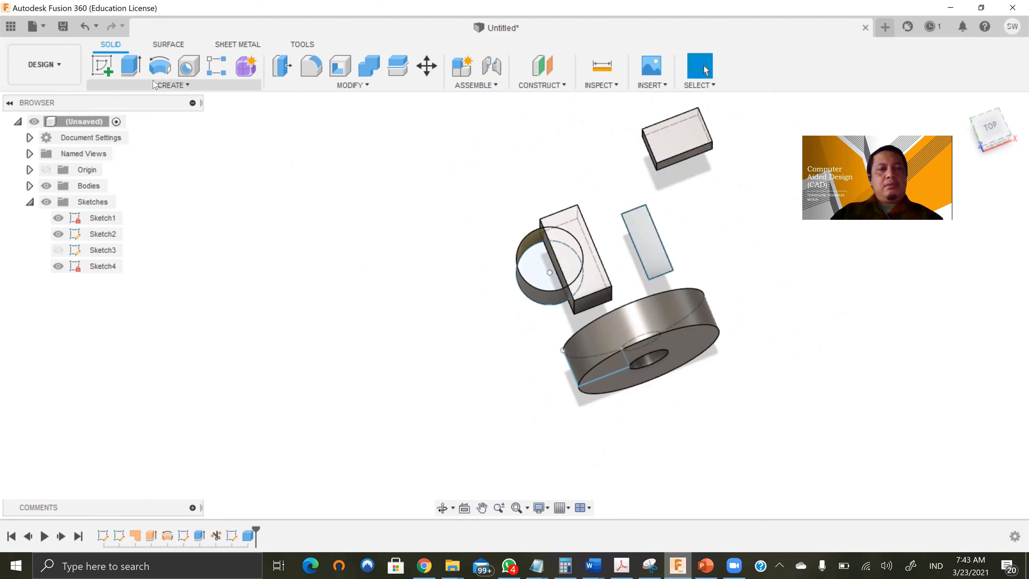
{"action": "left_click", "coordinate": [166, 86]}
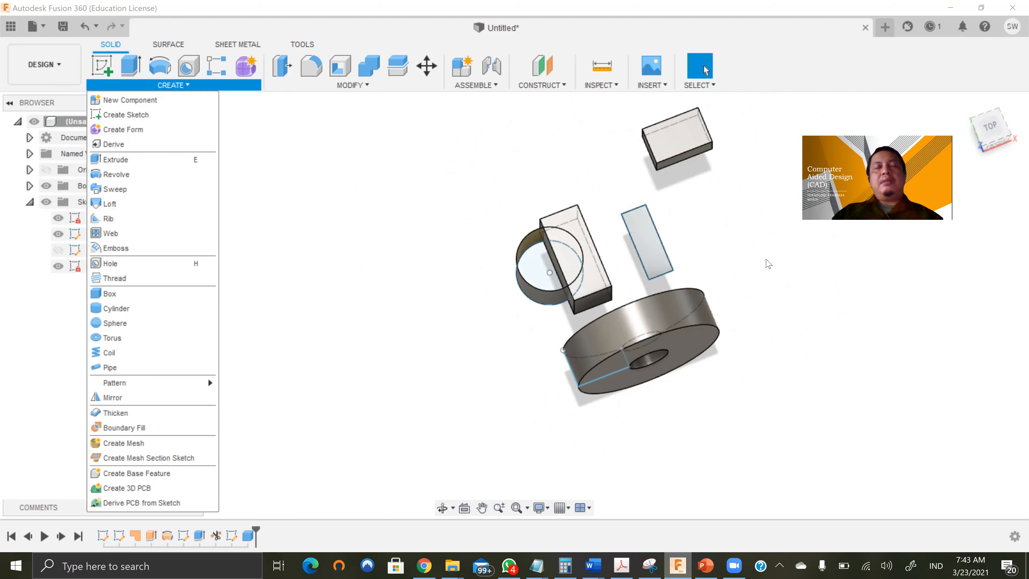
{"action": "left_click", "coordinate": [428, 87]}
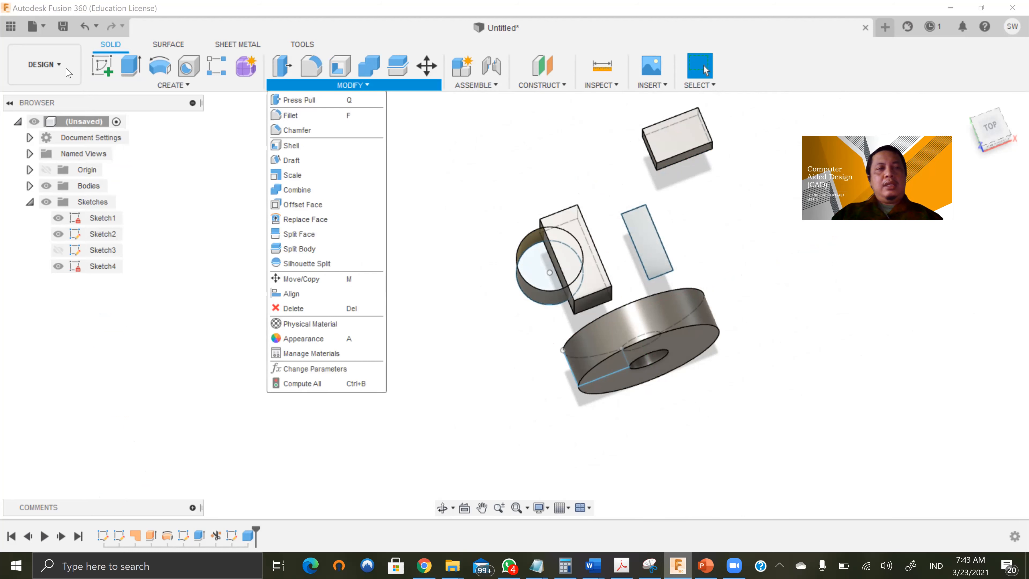
Sketch a closed L-shaped line profile on the horizontal XY plane beside the narrow rectangular surface, with a long horizontal leg and a short upright leg
{"action": "left_click", "coordinate": [104, 70]}
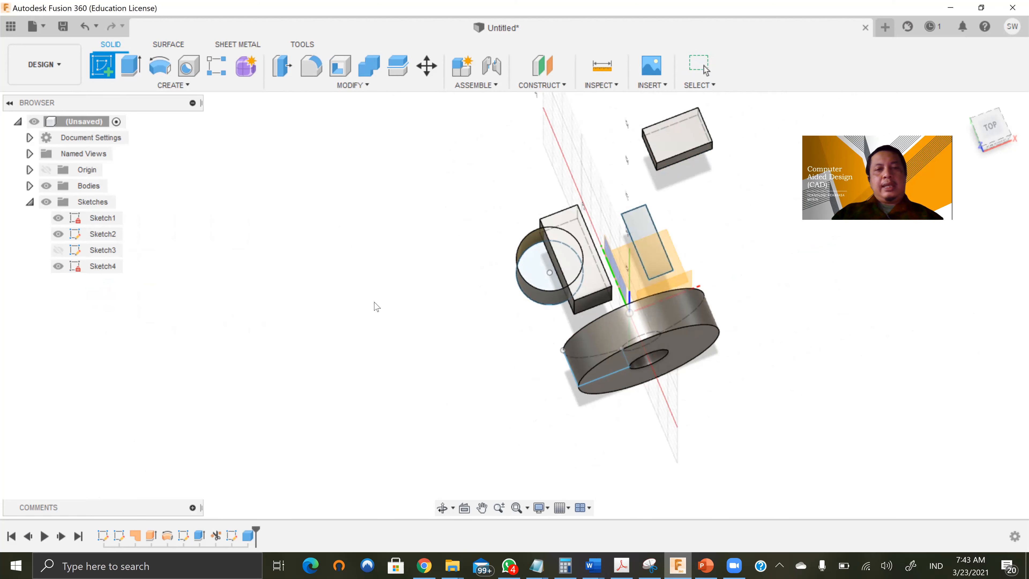
{"action": "left_click", "coordinate": [583, 165]}
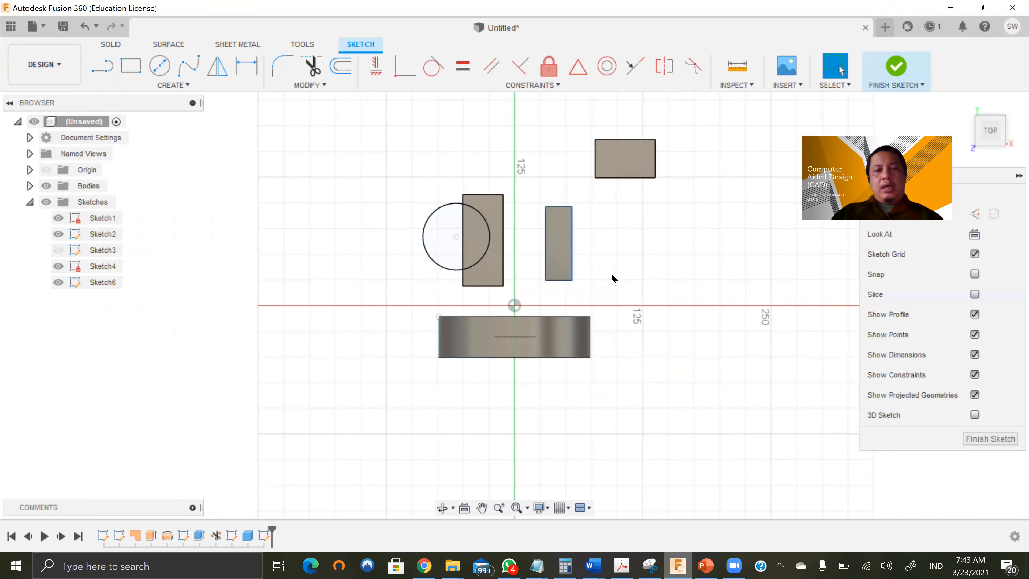
{"action": "scroll", "coordinate": [536, 350], "scroll_direction": "up", "scroll_amount": 4}
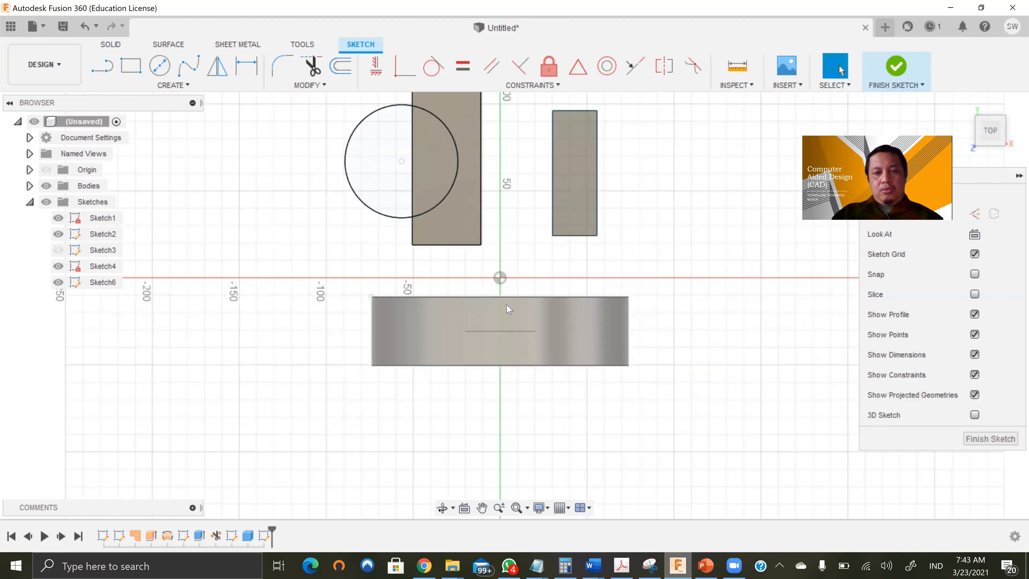
{"action": "scroll", "coordinate": [515, 332], "scroll_direction": "down", "scroll_amount": 2}
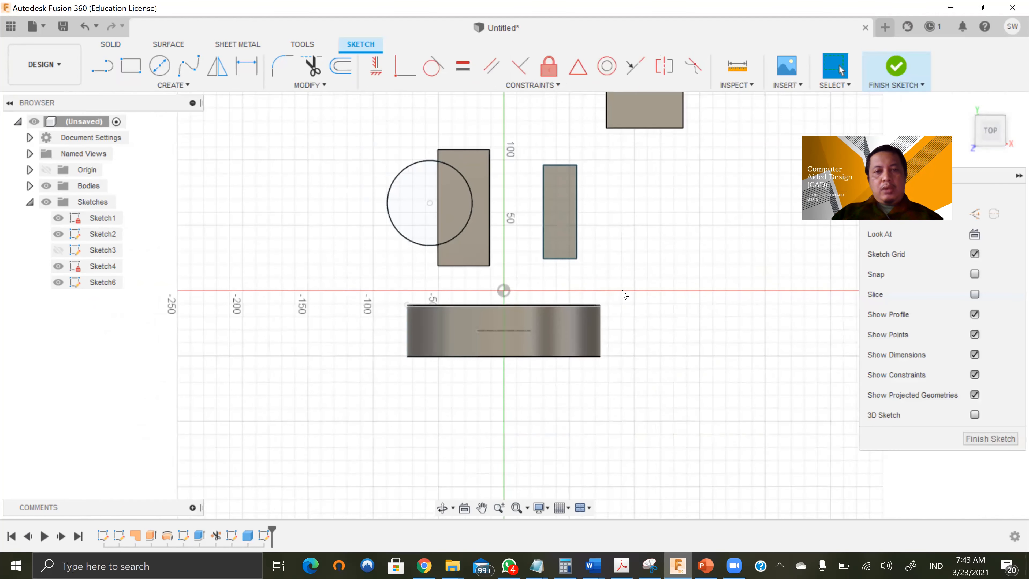
{"action": "left_click", "coordinate": [103, 66]}
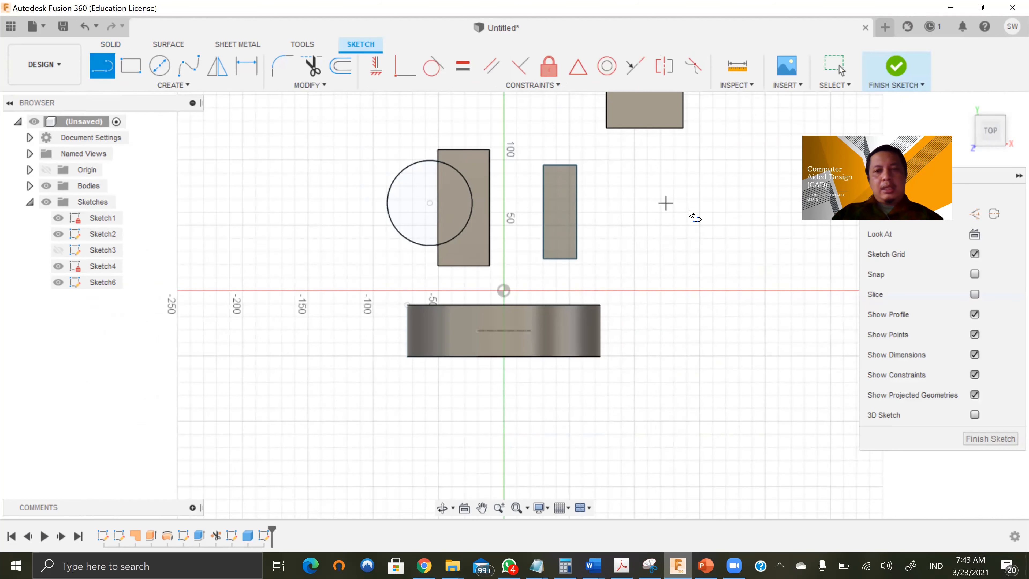
{"action": "left_click", "coordinate": [627, 214]}
{"action": "left_click", "coordinate": [631, 262]}
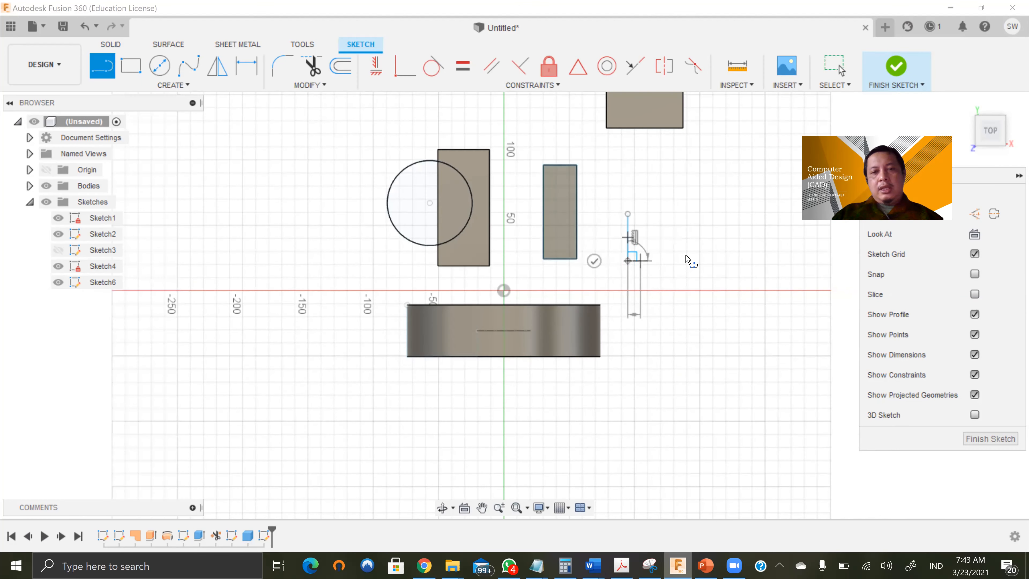
{"action": "left_click", "coordinate": [730, 261]}
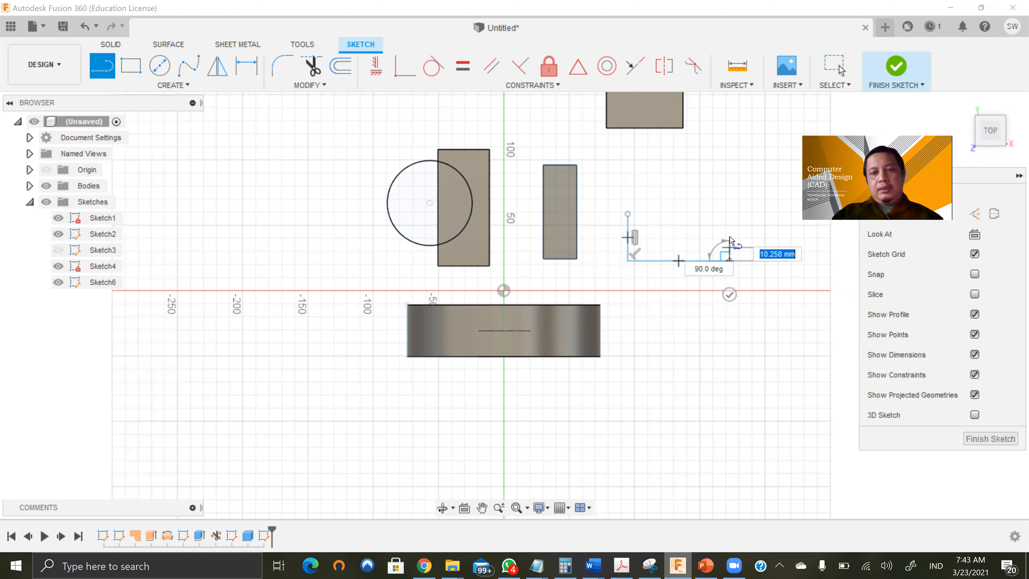
{"action": "left_click", "coordinate": [730, 238]}
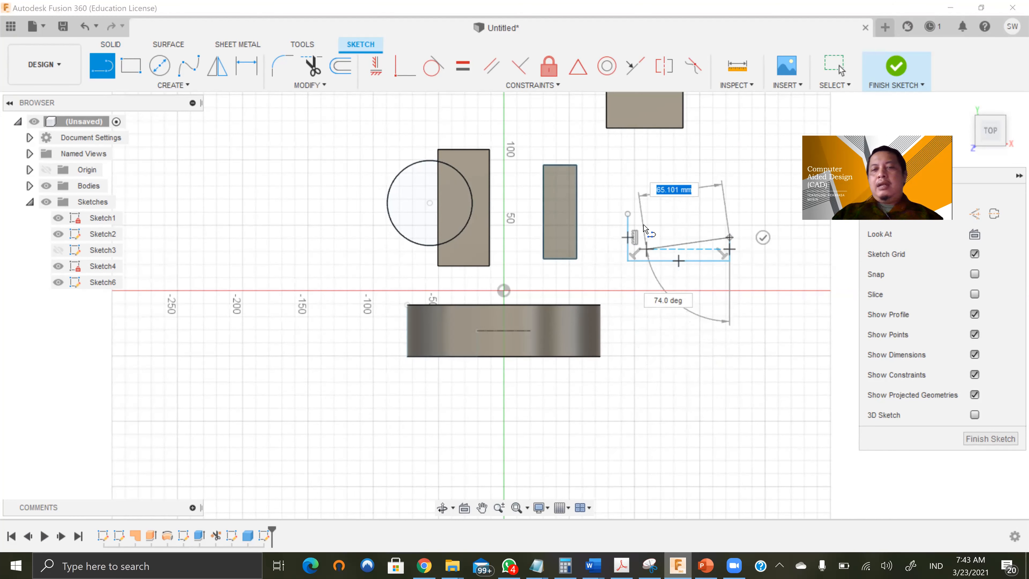
{"action": "left_click", "coordinate": [643, 238]}
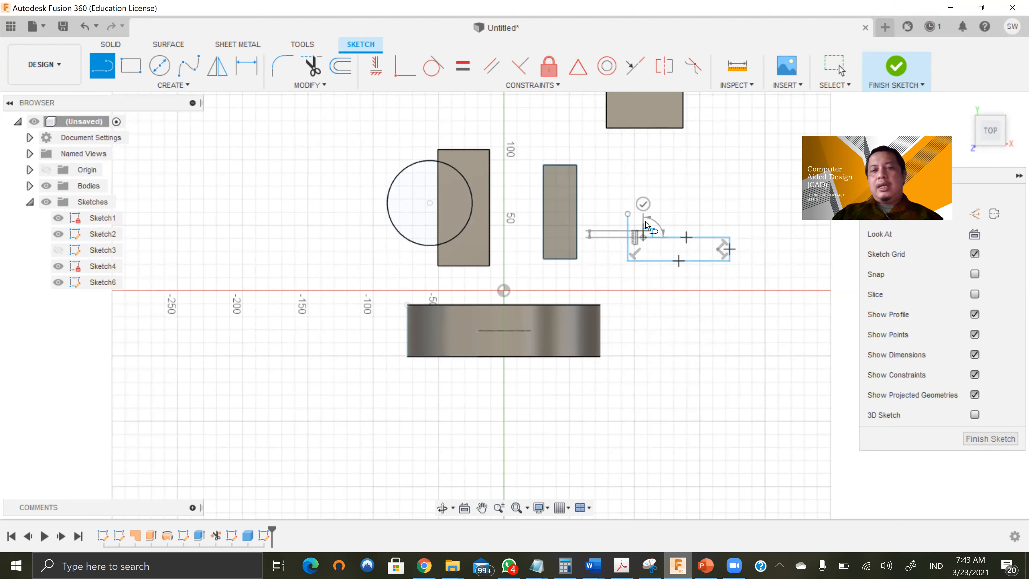
{"action": "scroll", "coordinate": [644, 218], "scroll_direction": "up", "scroll_amount": 5}
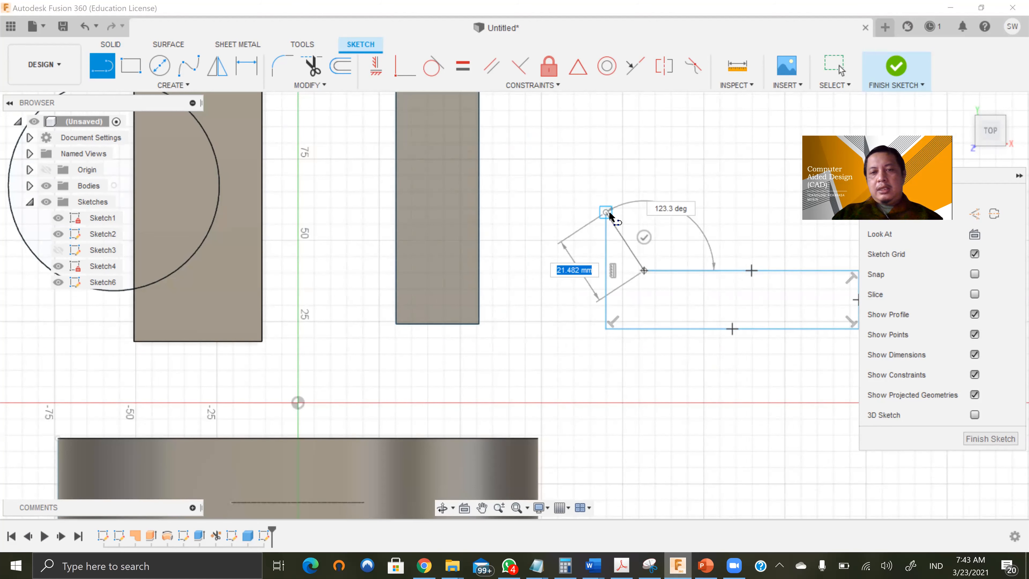
{"action": "left_click", "coordinate": [645, 212]}
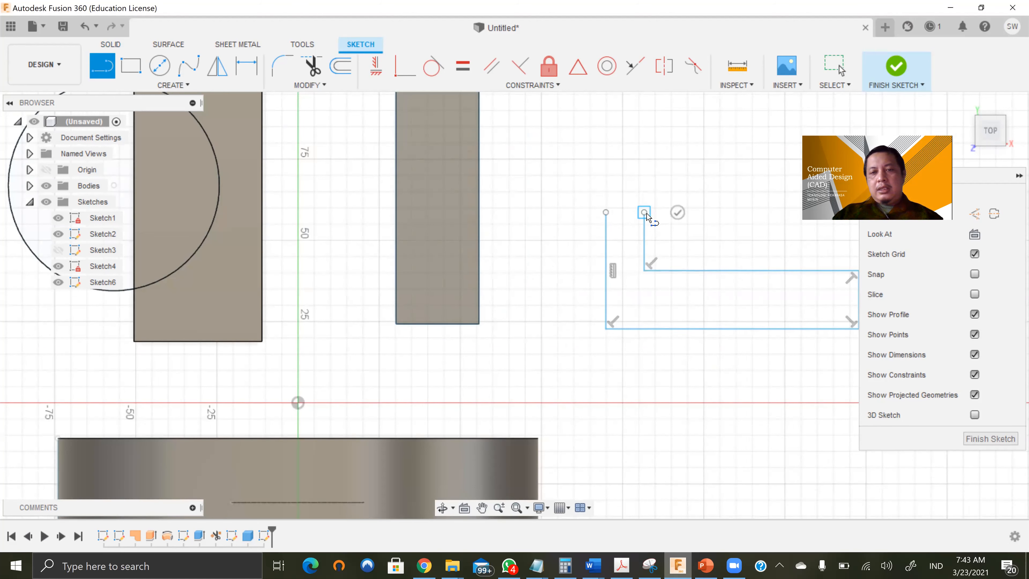
{"action": "left_click", "coordinate": [606, 213]}
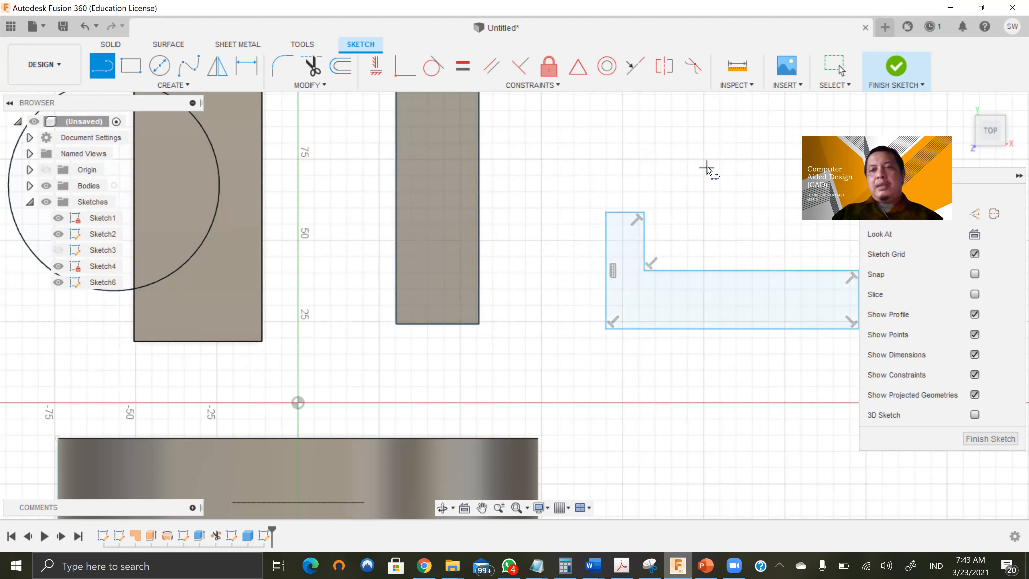
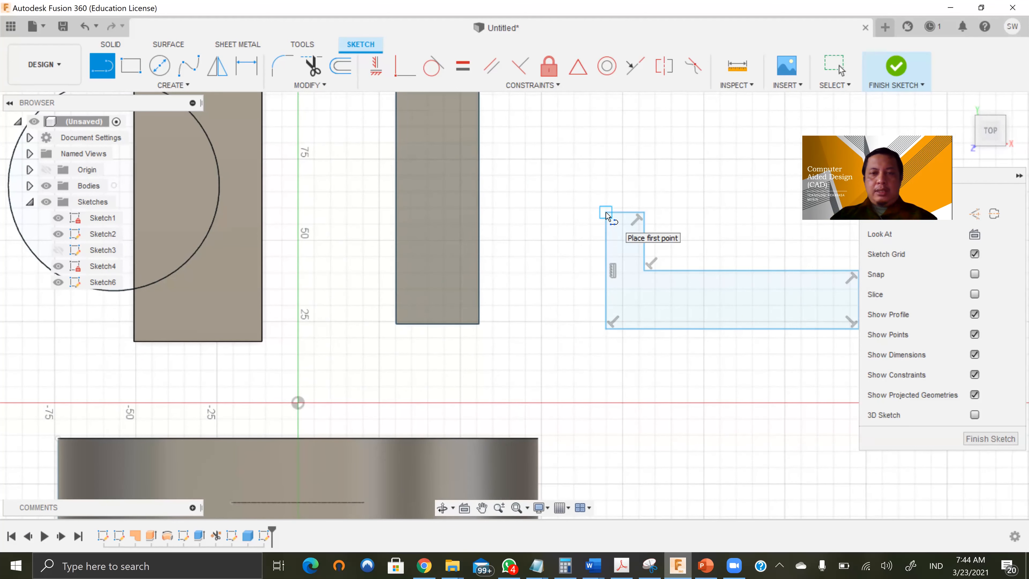
Examine the closed L-shaped profile and its corners up close
{"action": "scroll", "coordinate": [606, 214], "scroll_direction": "up", "scroll_amount": 5}
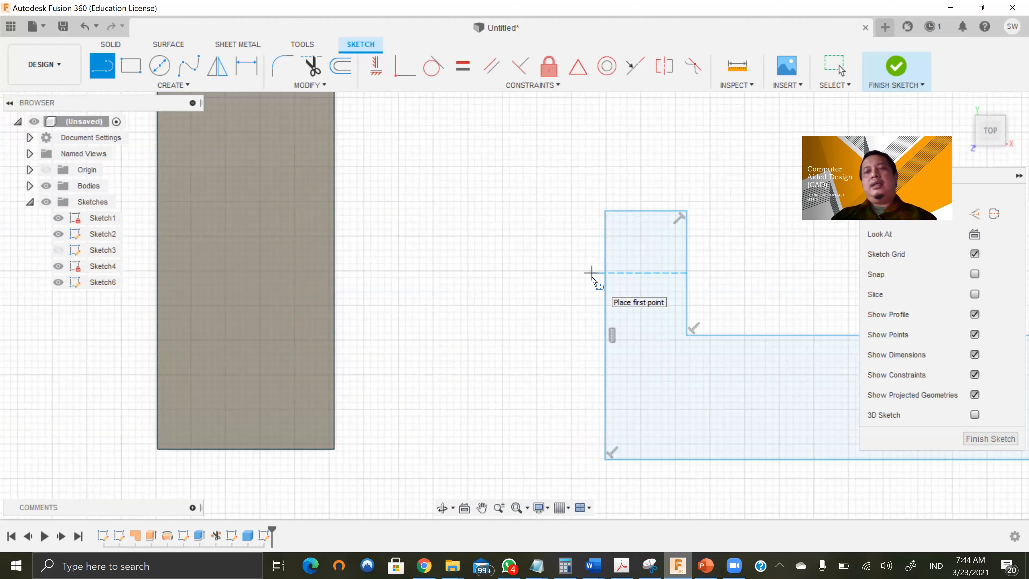
{"action": "scroll", "coordinate": [592, 277], "scroll_direction": "down", "scroll_amount": 5}
{"action": "scroll", "coordinate": [593, 277], "scroll_direction": "down", "scroll_amount": 1}
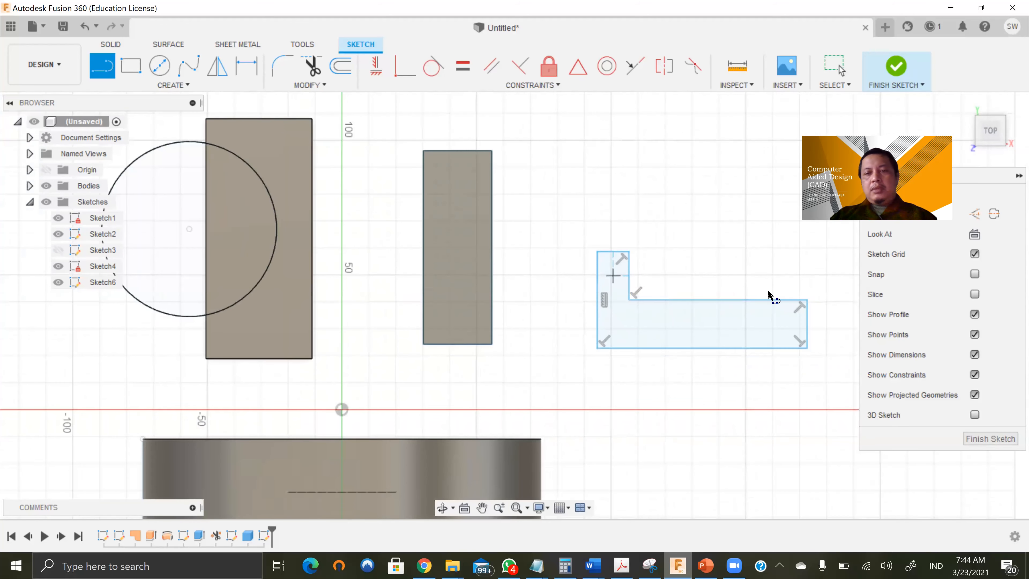
{"action": "scroll", "coordinate": [829, 292], "scroll_direction": "up", "scroll_amount": 1}
{"action": "scroll", "coordinate": [830, 292], "scroll_direction": "up", "scroll_amount": 1}
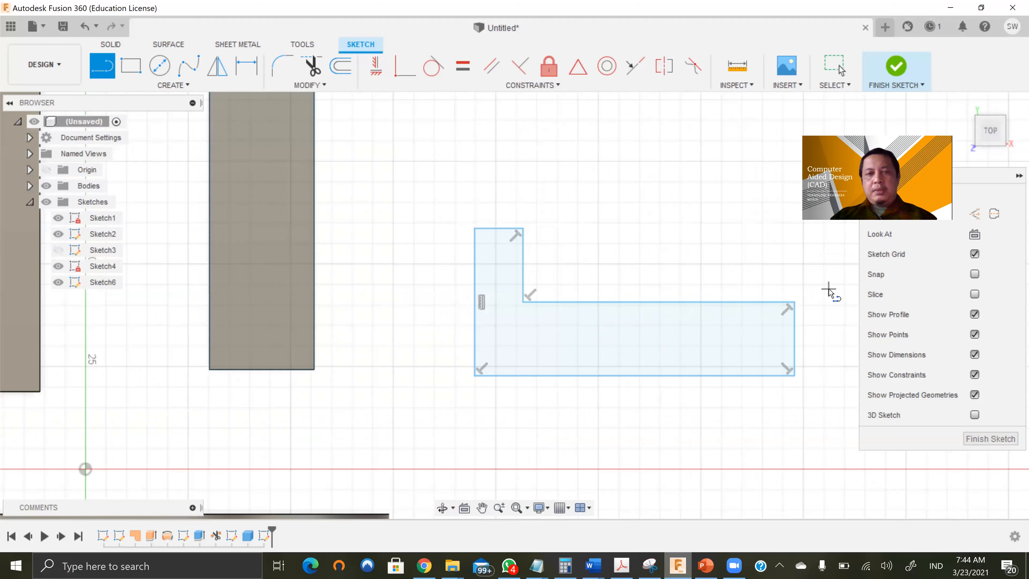
{"action": "scroll", "coordinate": [794, 267], "scroll_direction": "up", "scroll_amount": 1}
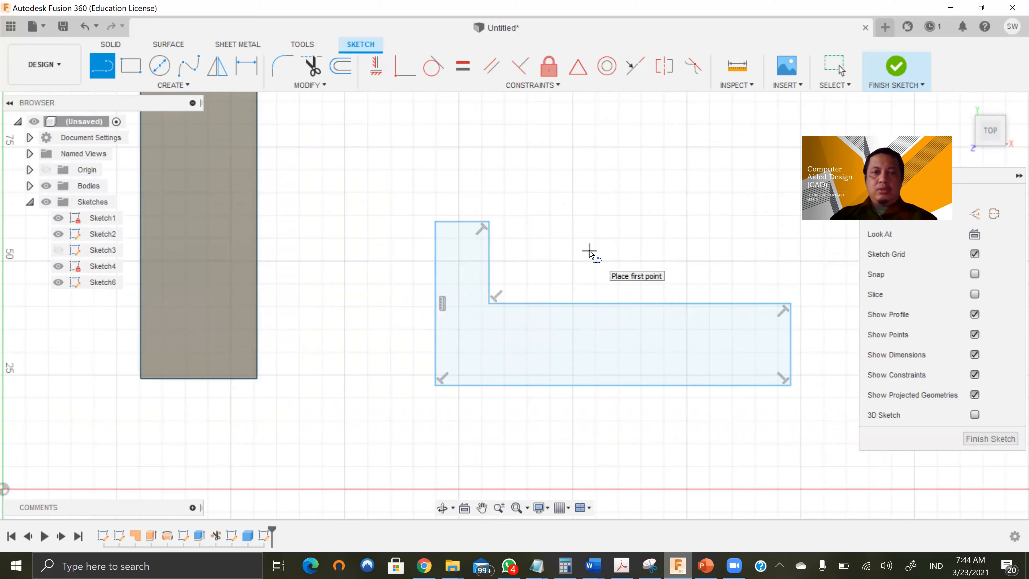
{"action": "scroll", "coordinate": [590, 250], "scroll_direction": "down", "scroll_amount": 1}
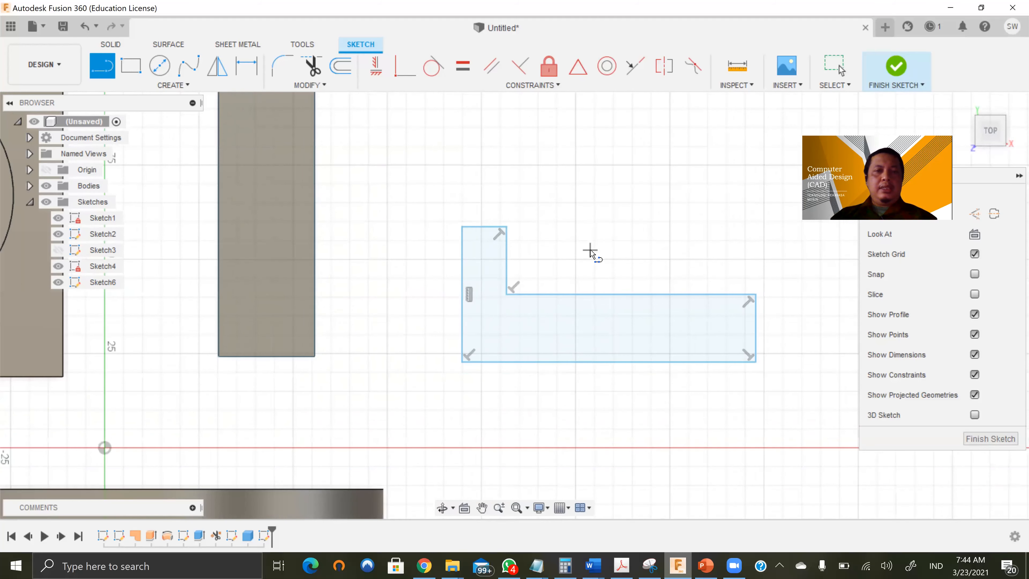
{"action": "scroll", "coordinate": [351, 234], "scroll_direction": "down", "scroll_amount": 1}
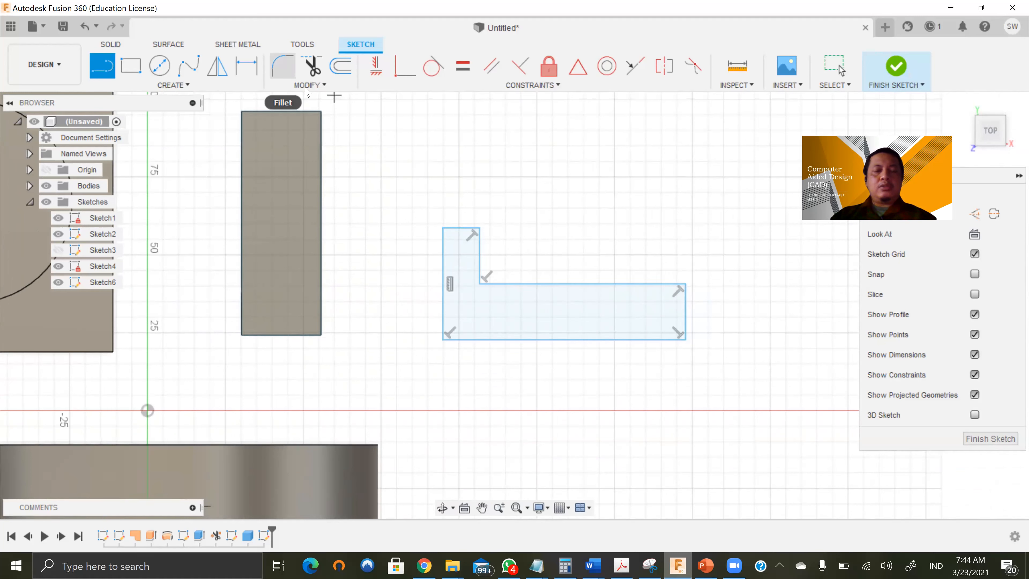
Finish the sketch and revolve the L-shaped profile 360 degrees about the end edge of its long leg as a new body
{"action": "left_click", "coordinate": [914, 68]}
{"action": "scroll", "coordinate": [551, 218], "scroll_direction": "down", "scroll_amount": 3}
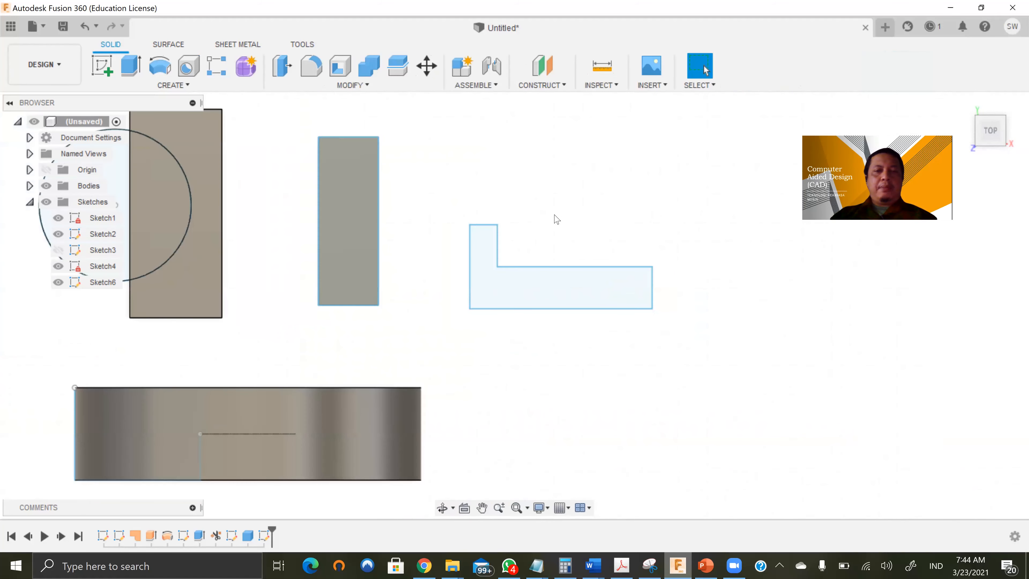
{"action": "left_click", "coordinate": [164, 69]}
{"action": "left_click", "coordinate": [527, 274]}
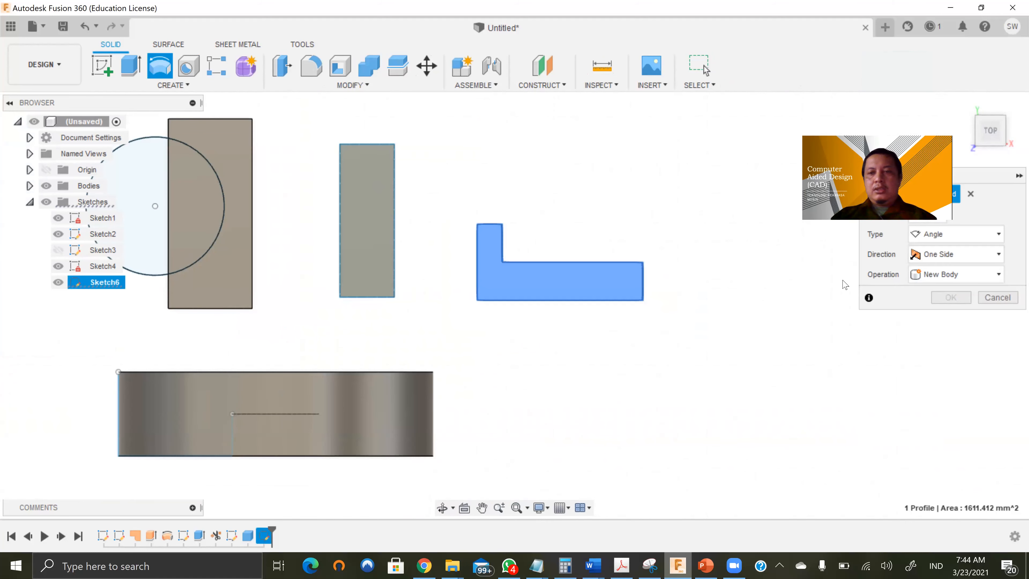
{"action": "left_click", "coordinate": [927, 214]}
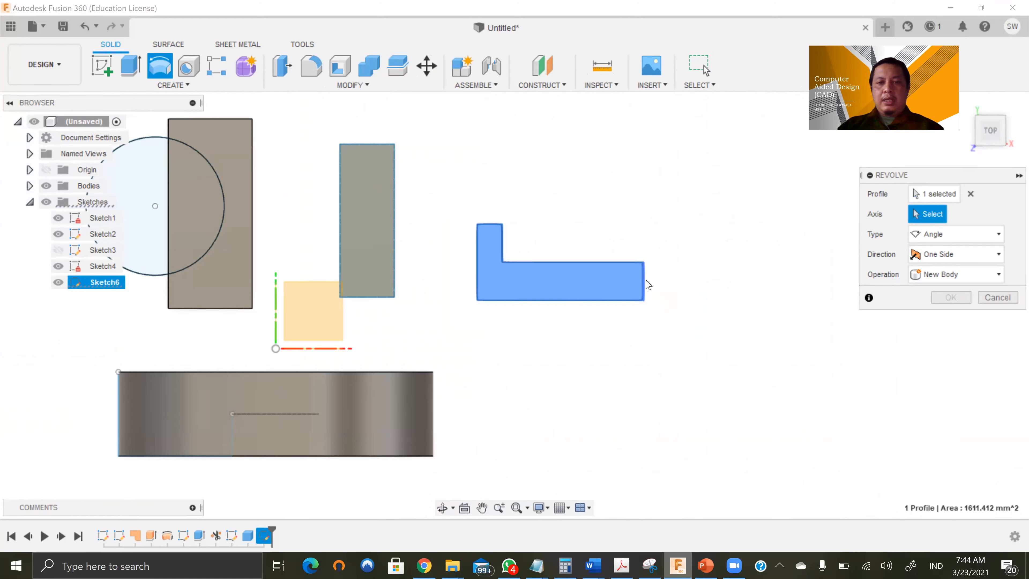
{"action": "left_click", "coordinate": [644, 284]}
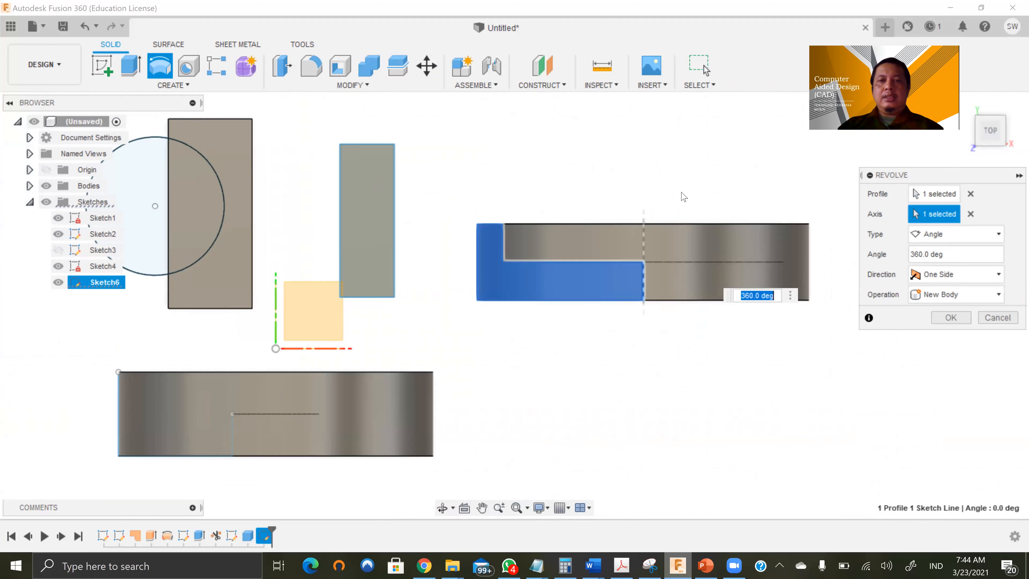
{"action": "left_click", "coordinate": [948, 318]}
Sketch a rectangle about 94 by 111 mm on the horizontal XY plane, overlapping the half of the revolved dish farther from the origin
{"action": "middle_click_drag", "start_coordinate": [648, 330], "coordinate": [668, 251], "text": "shift"}
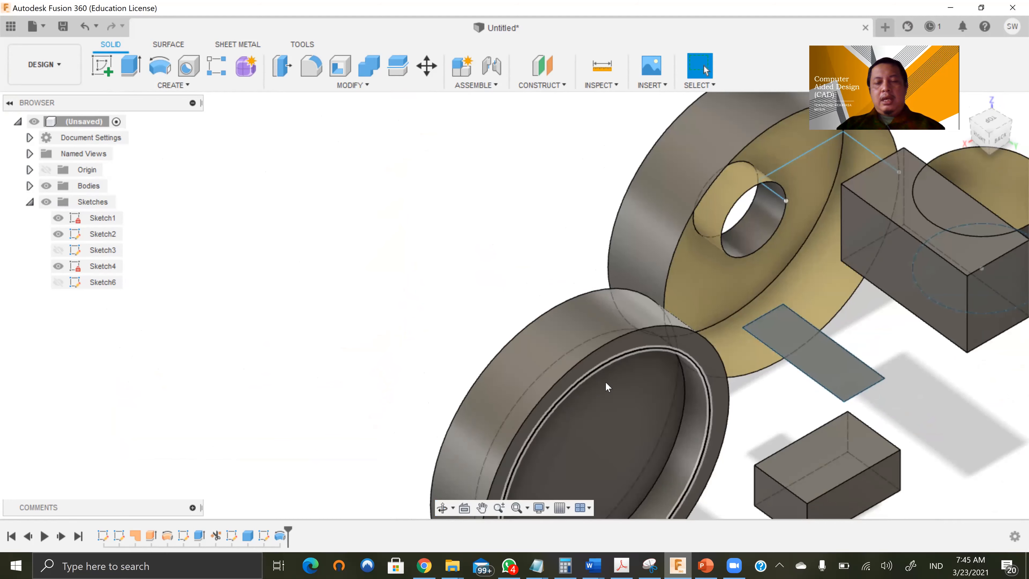
{"action": "scroll", "coordinate": [516, 269], "scroll_direction": "down", "scroll_amount": 2}
{"action": "scroll", "coordinate": [517, 268], "scroll_direction": "down", "scroll_amount": 3}
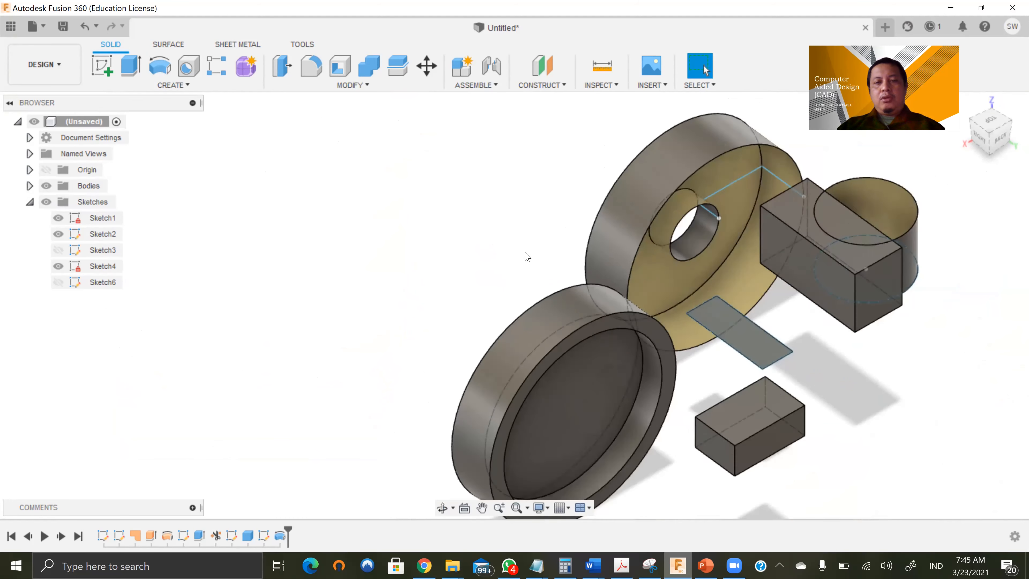
{"action": "middle_click_drag", "start_coordinate": [578, 366], "coordinate": [900, 472], "text": "shift"}
{"action": "key", "text": "Escape"}
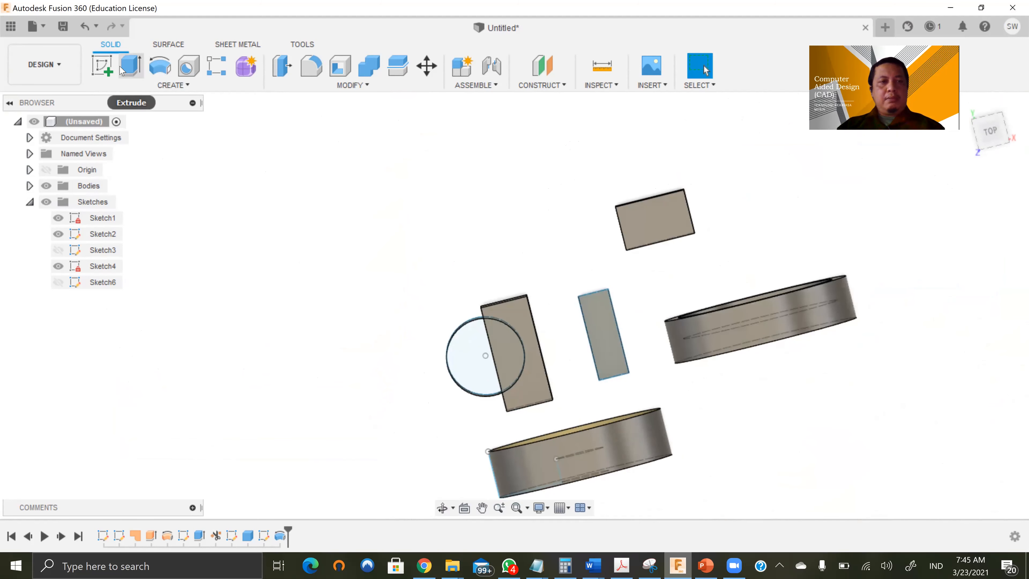
{"action": "left_click", "coordinate": [102, 66]}
{"action": "left_click", "coordinate": [684, 289]}
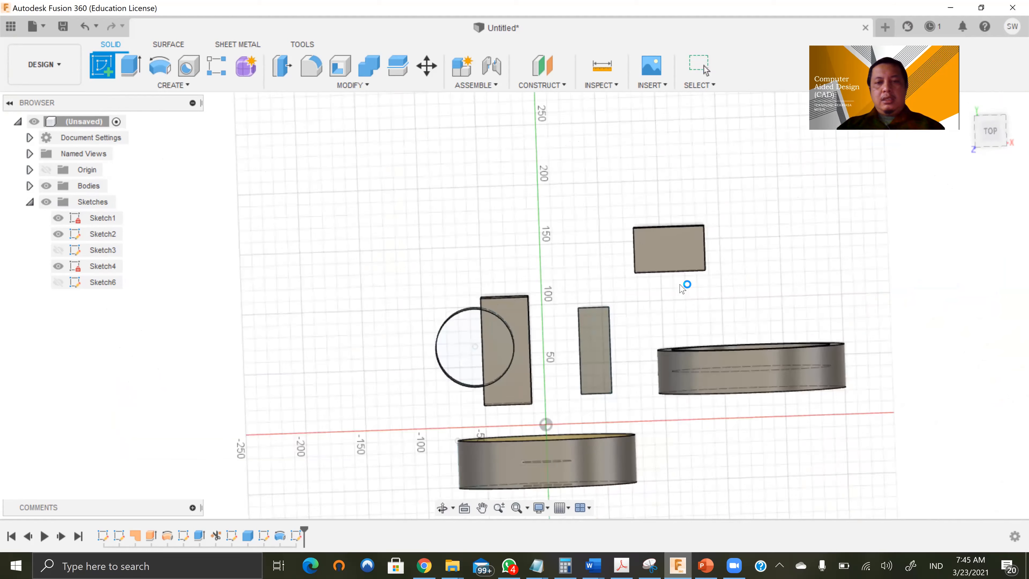
{"action": "left_click", "coordinate": [131, 66]}
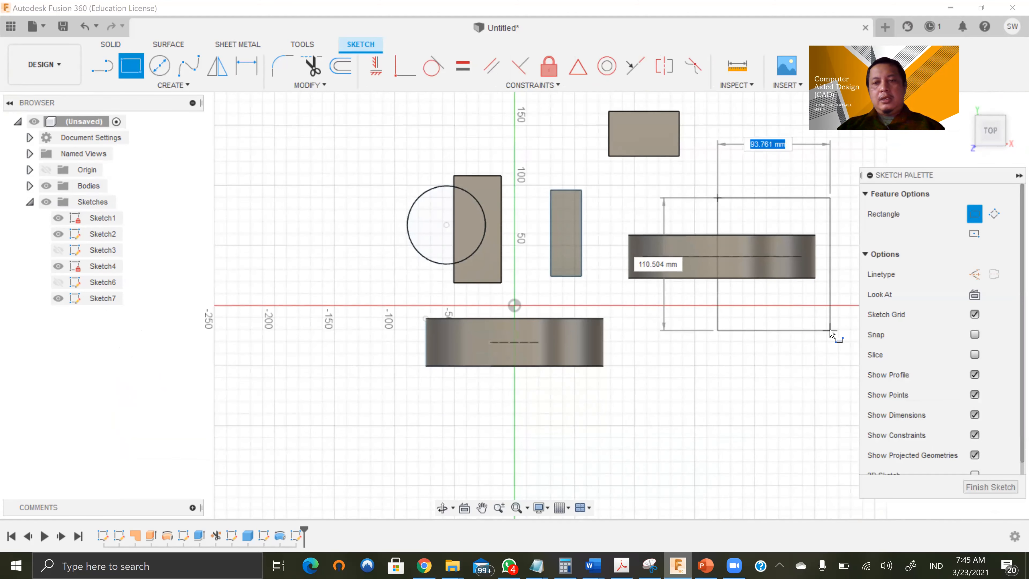
{"action": "left_click", "coordinate": [829, 331]}
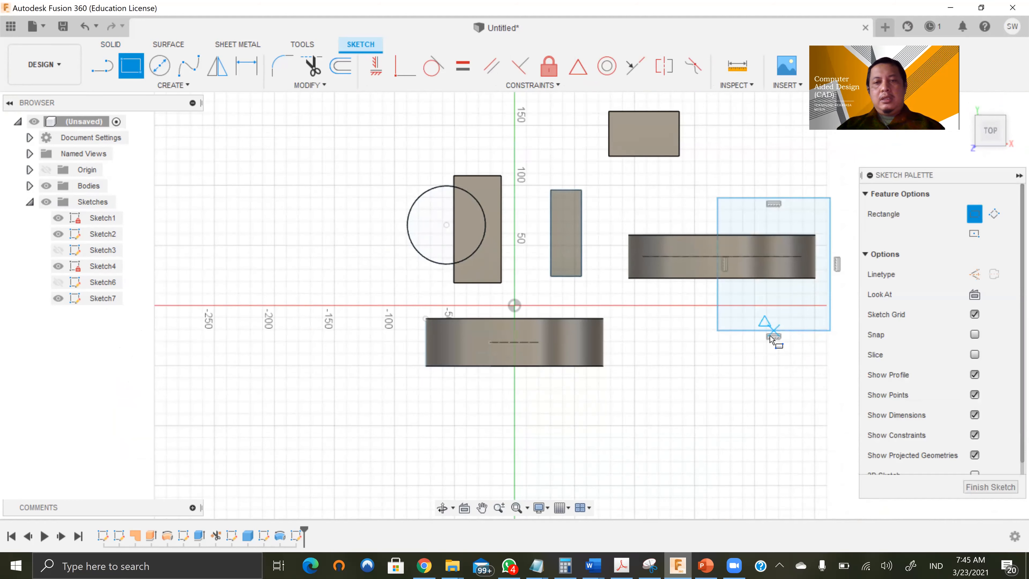
Finish the sketch and set up an extrusion of the rectangle about 100 mm upward, cutting into the revolved dish
{"action": "middle_click_drag", "start_coordinate": [760, 319], "coordinate": [758, 341], "text": "shift"}
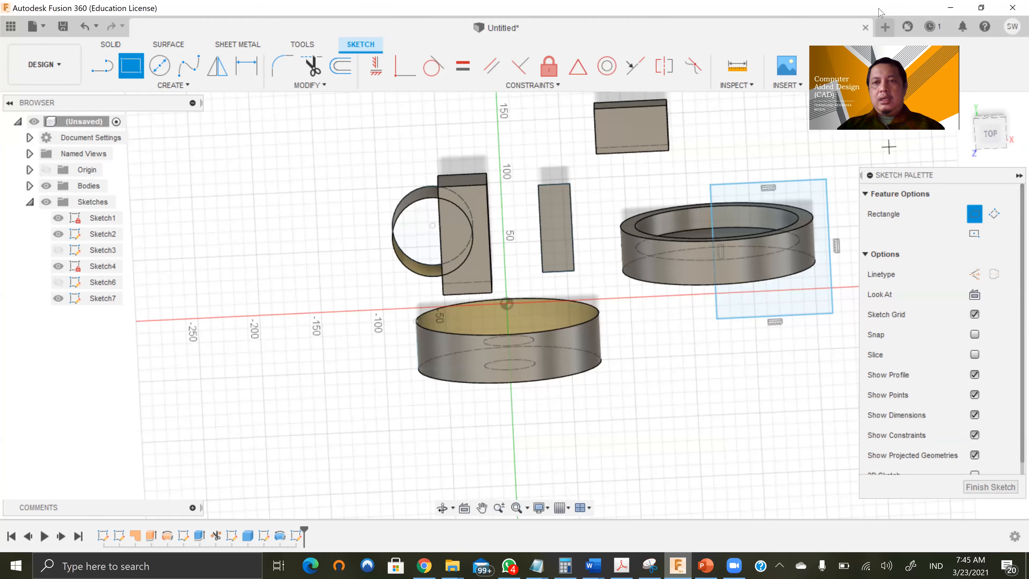
{"action": "left_click", "coordinate": [905, 72]}
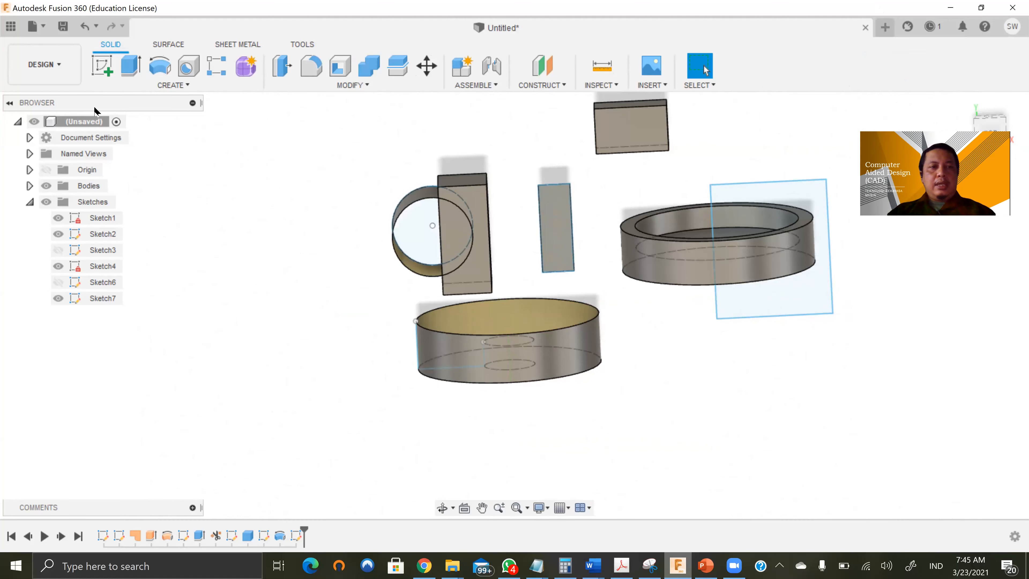
{"action": "left_click", "coordinate": [132, 69]}
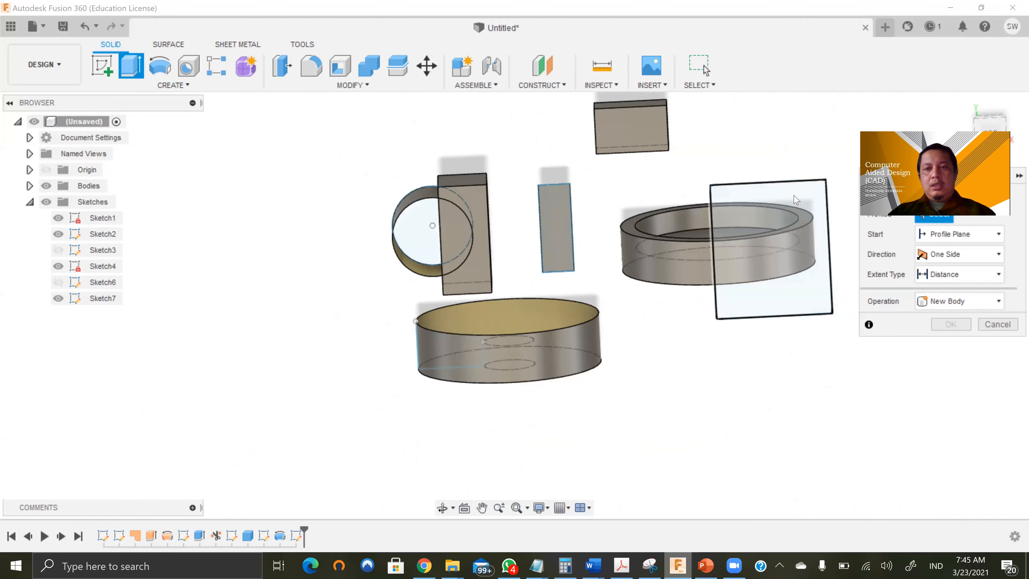
{"action": "left_click", "coordinate": [797, 239]}
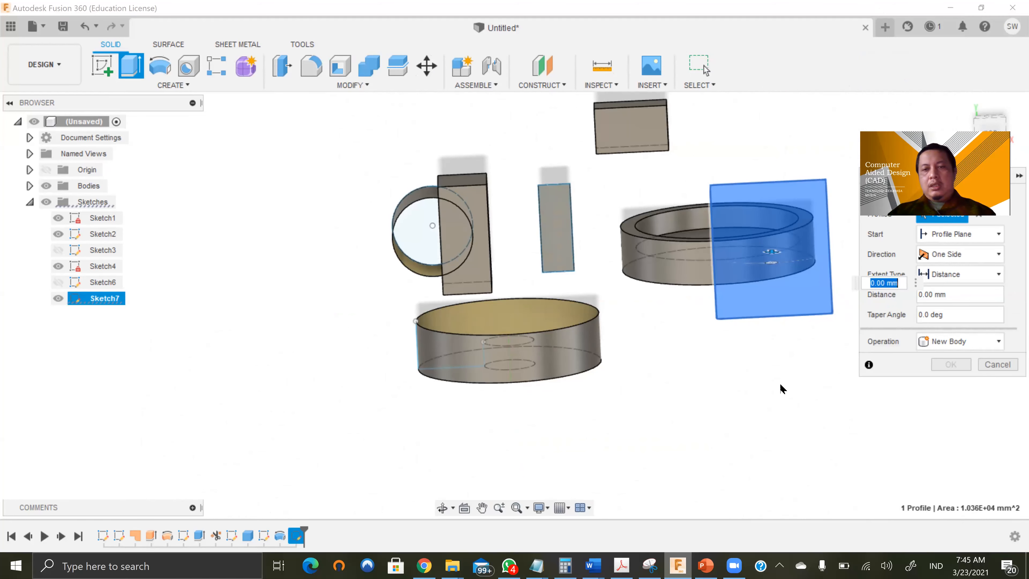
{"action": "middle_click_drag", "start_coordinate": [749, 349], "coordinate": [713, 282], "text": "shift"}
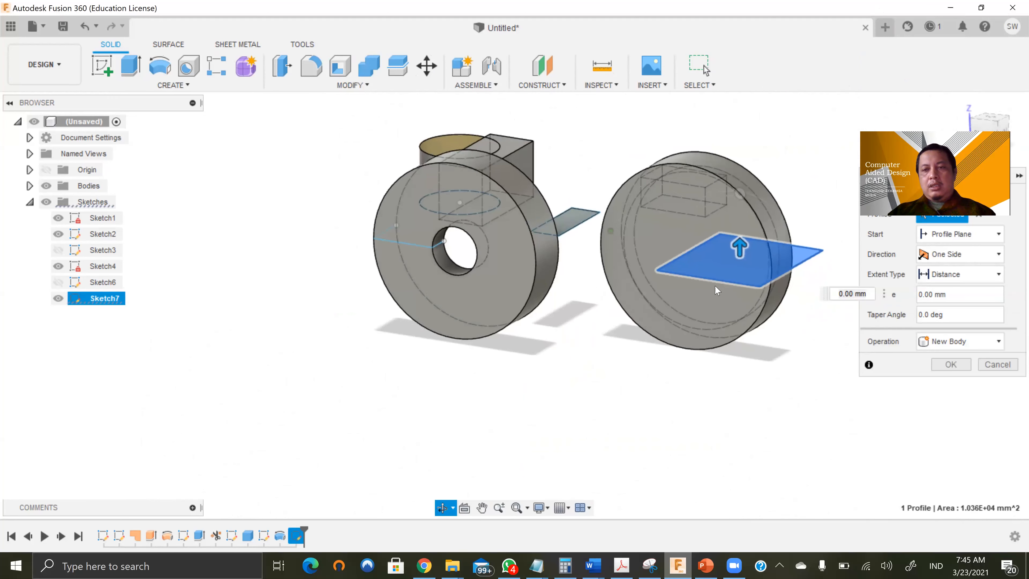
{"action": "left_click_drag", "start_coordinate": [740, 243], "coordinate": [740, 130]}
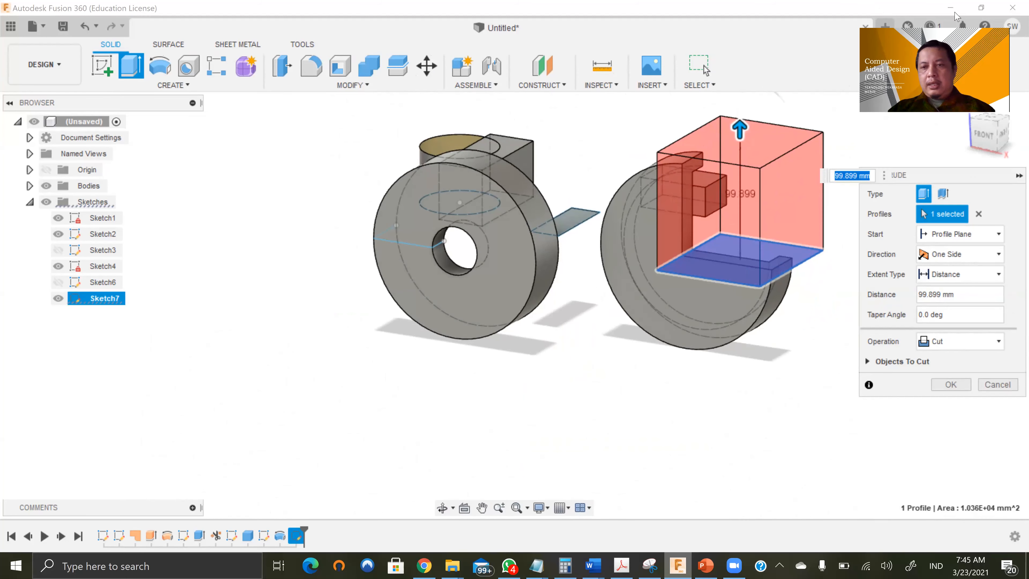
Make the extrusion two-sided, extend its second side about 120 mm downward, and apply it as a cut through the dish
{"action": "left_click", "coordinate": [987, 258]}
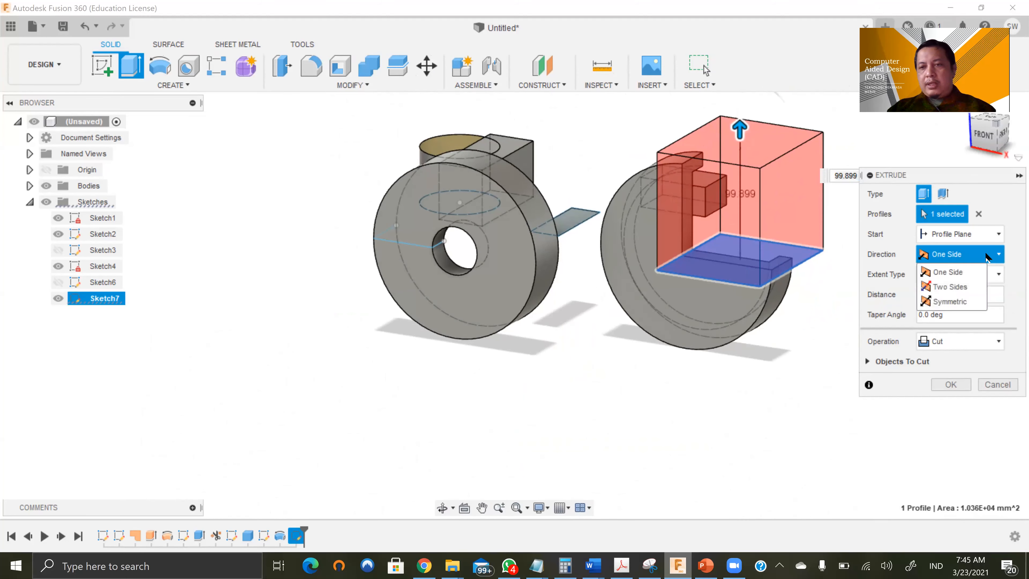
{"action": "left_click", "coordinate": [950, 287]}
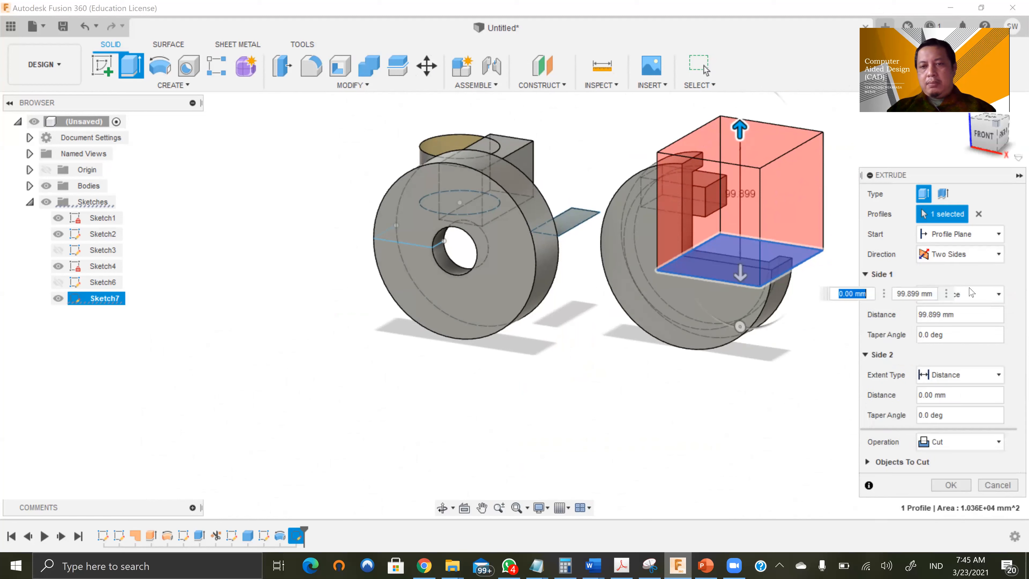
{"action": "left_click_drag", "start_coordinate": [742, 309], "coordinate": [742, 447]}
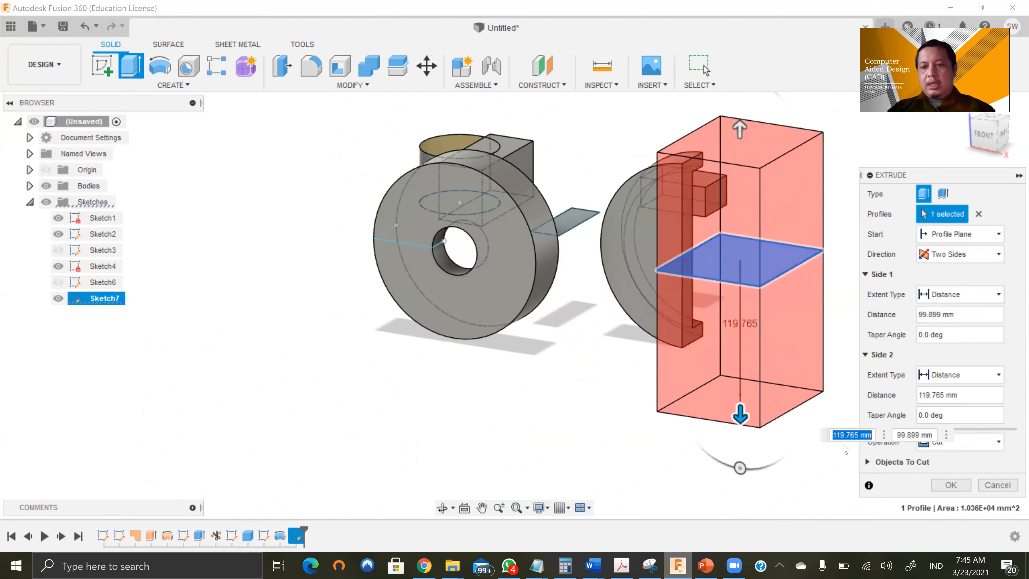
{"action": "left_click", "coordinate": [971, 445]}
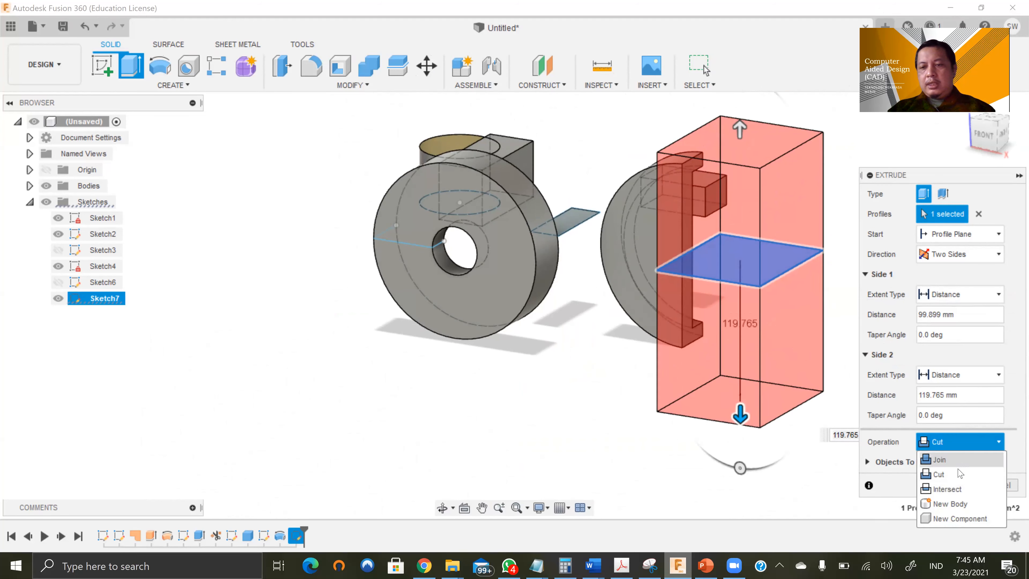
{"action": "left_click", "coordinate": [963, 447]}
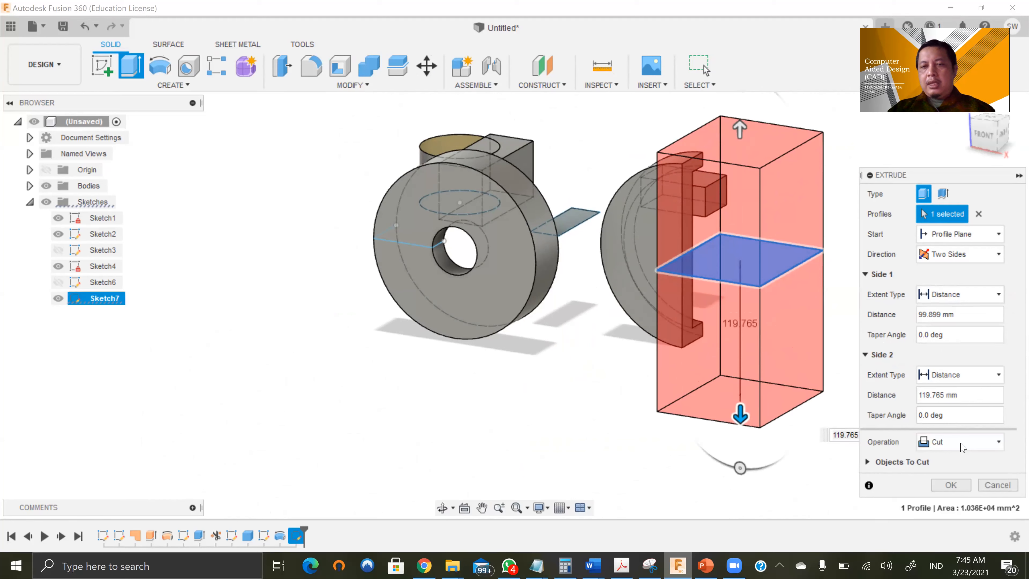
{"action": "left_click", "coordinate": [958, 486]}
Examine the cut face and L-shaped cross-section of the halved dish from several directions
{"action": "middle_click_drag", "start_coordinate": [777, 289], "coordinate": [670, 285], "text": "shift"}
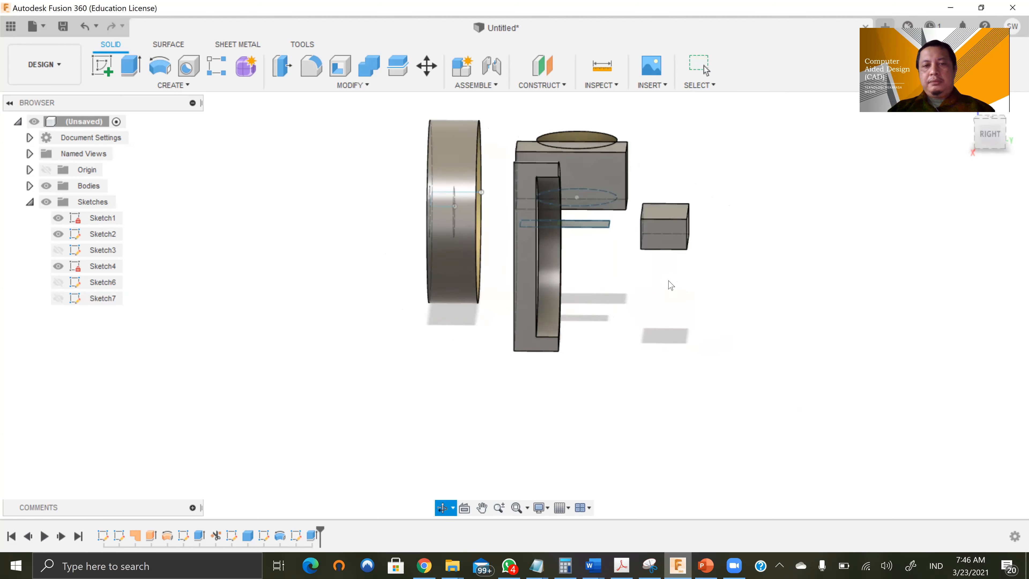
{"action": "key", "text": "Escape"}
{"action": "scroll", "coordinate": [532, 225], "scroll_direction": "up", "scroll_amount": 5}
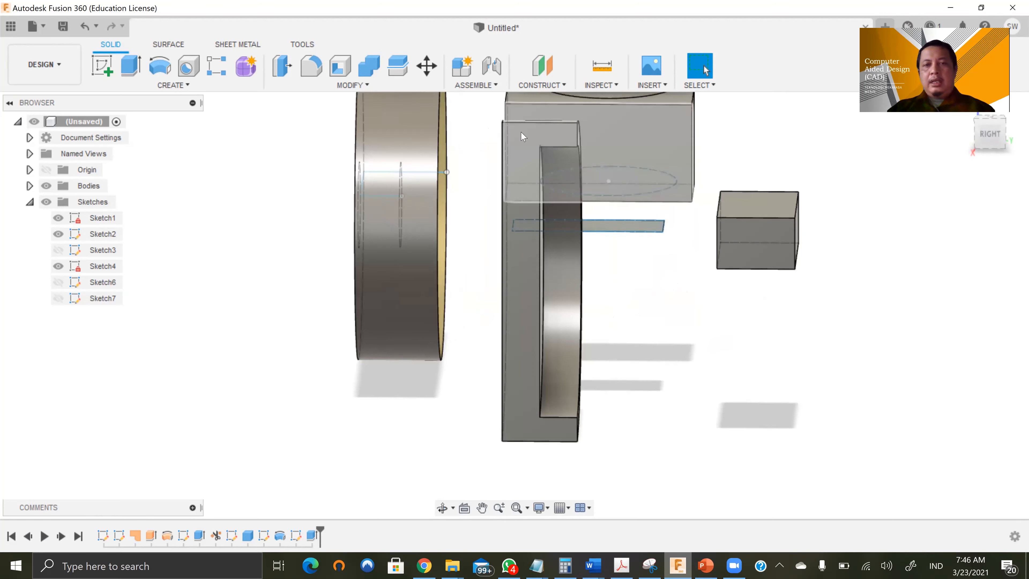
{"action": "middle_click_drag", "start_coordinate": [615, 381], "coordinate": [676, 393], "text": "shift"}
{"action": "key", "text": "Escape"}
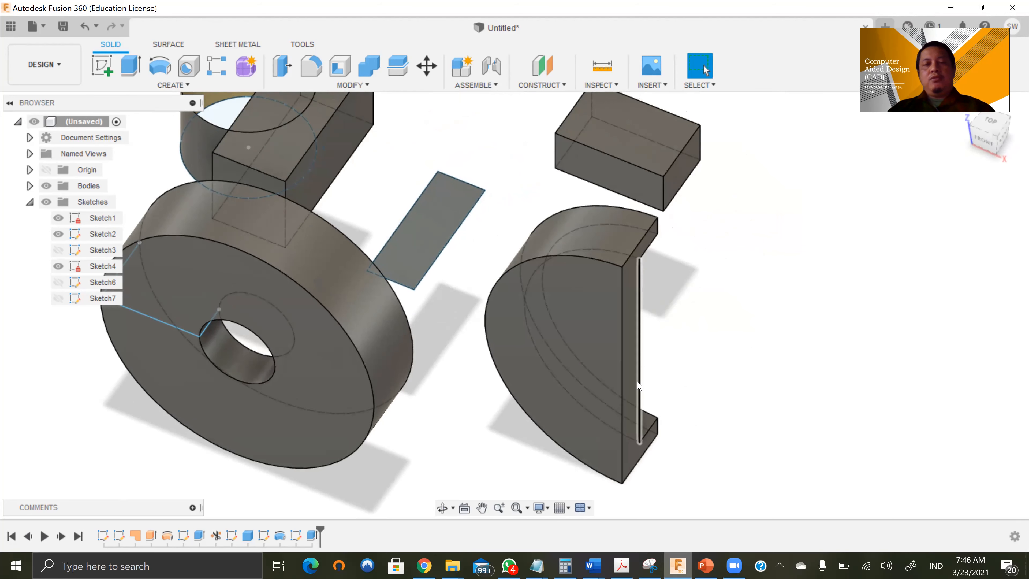
{"action": "middle_click_drag", "start_coordinate": [496, 391], "coordinate": [358, 333], "text": "shift"}
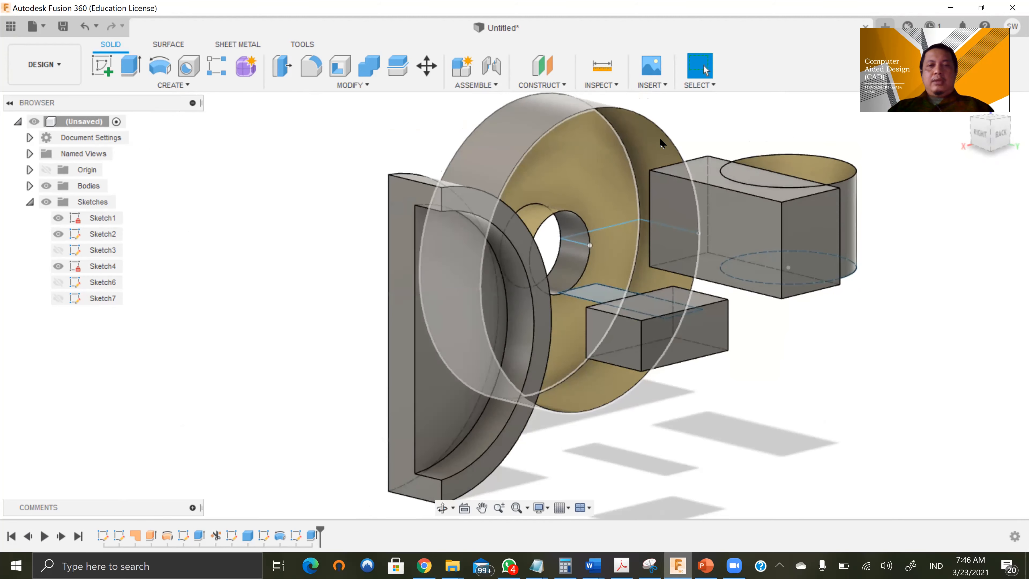
{"action": "middle_click_drag", "start_coordinate": [599, 270], "coordinate": [705, 378], "text": "shift"}
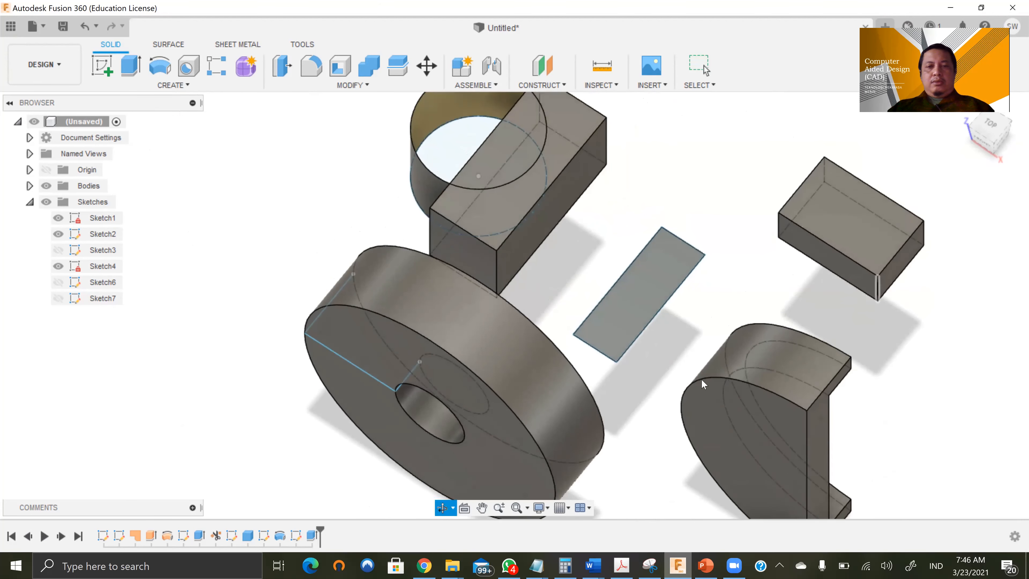
{"action": "scroll", "coordinate": [666, 315], "scroll_direction": "down", "scroll_amount": 3}
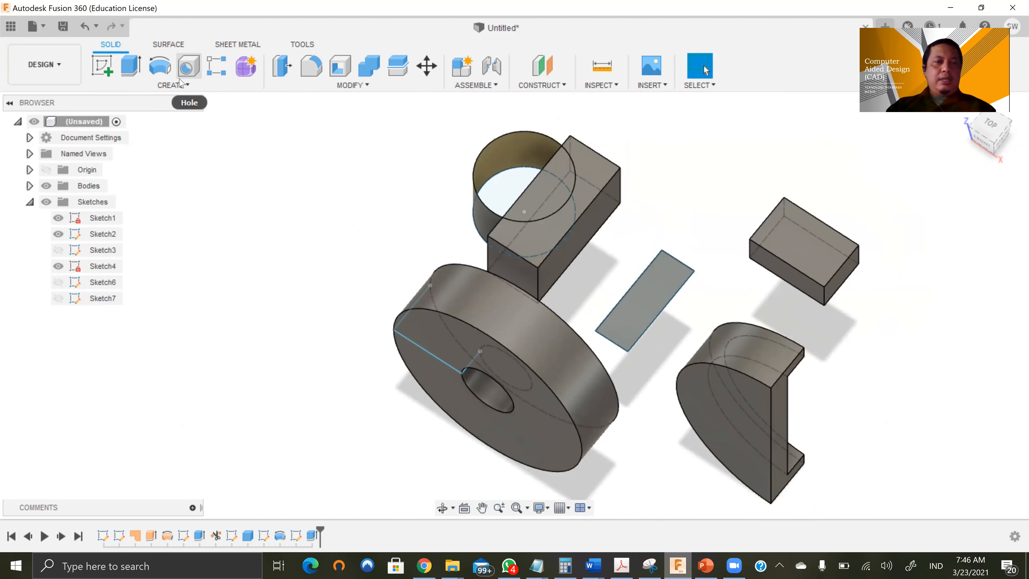
{"action": "left_click", "coordinate": [174, 85]}
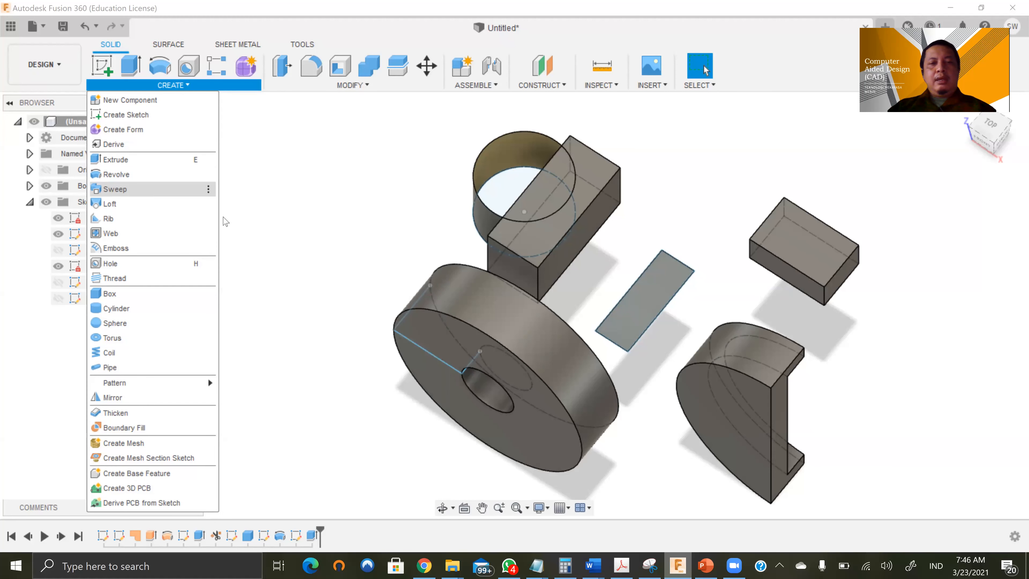
{"action": "left_click", "coordinate": [426, 186]}
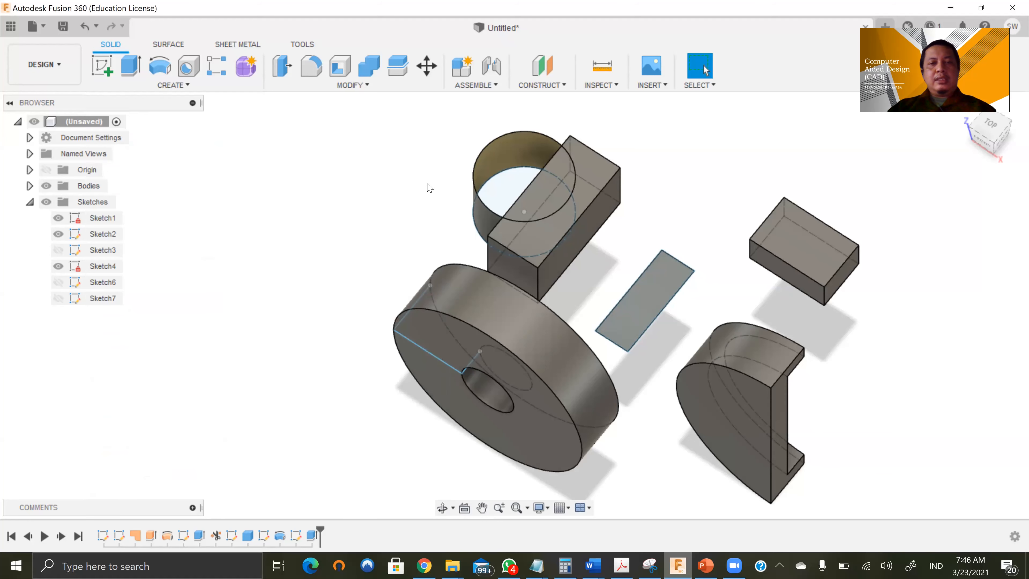
Sketch an open S-shaped fit point spline with five points, about 241 mm long, on the horizontal XY plane beside the circle and finish the sketch
{"action": "middle_click_drag", "start_coordinate": [462, 223], "coordinate": [561, 297], "text": "shift"}
{"action": "scroll", "coordinate": [474, 268], "scroll_direction": "down", "scroll_amount": 3}
{"action": "scroll", "coordinate": [475, 268], "scroll_direction": "up", "scroll_amount": 2}
{"action": "scroll", "coordinate": [474, 264], "scroll_direction": "up", "scroll_amount": 1}
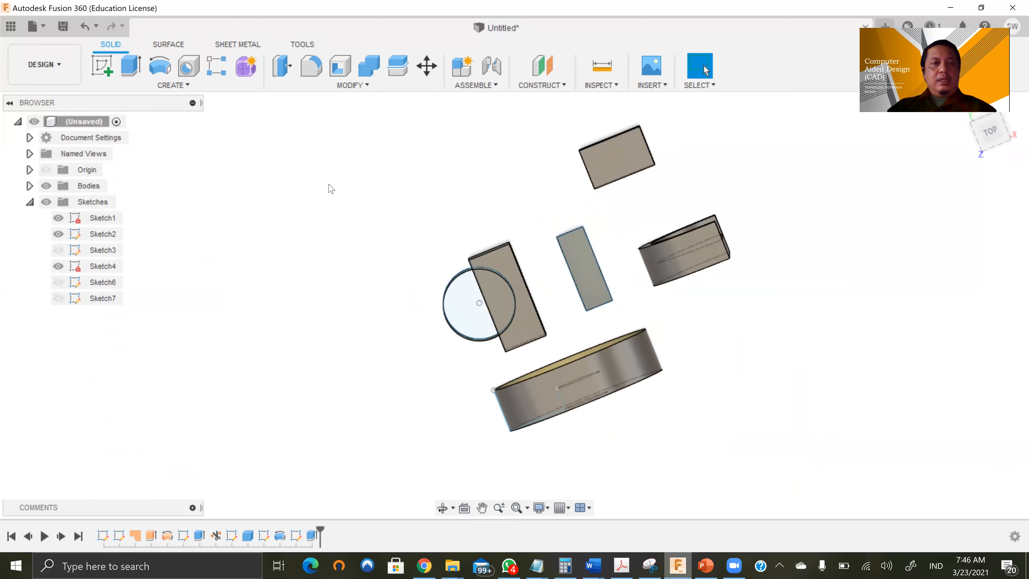
{"action": "left_click", "coordinate": [103, 73]}
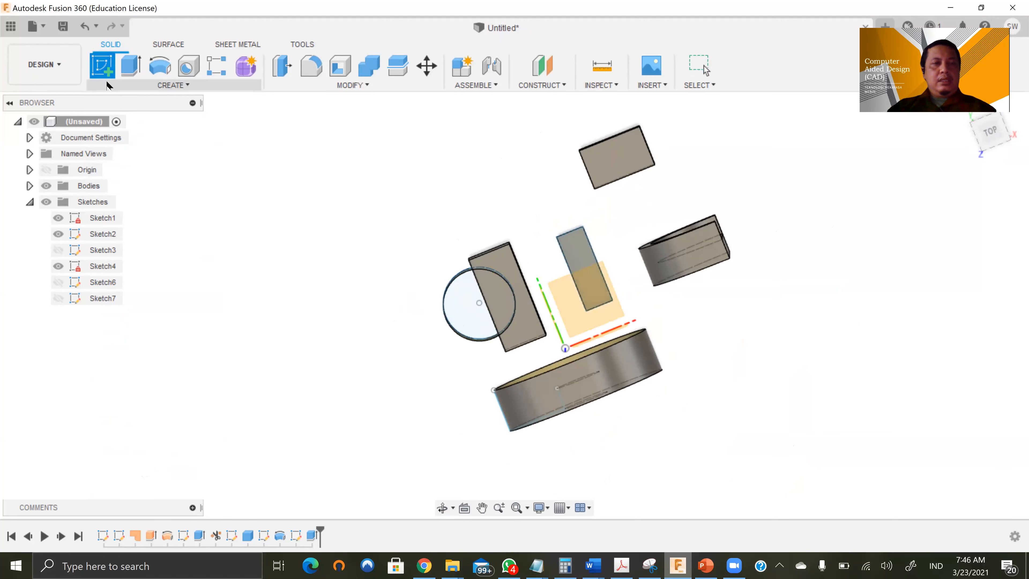
{"action": "left_click", "coordinate": [583, 291]}
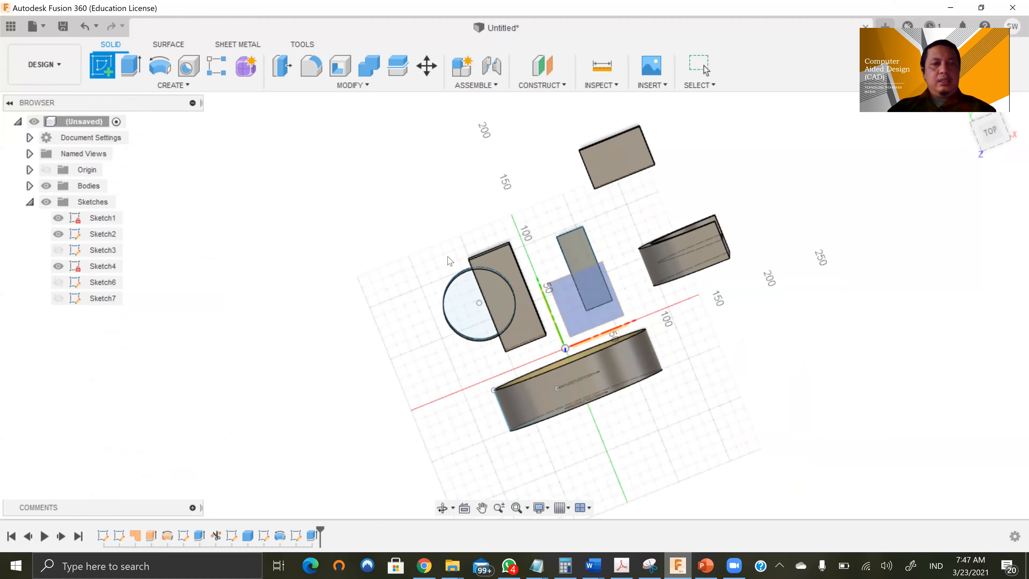
{"action": "left_click", "coordinate": [570, 230]}
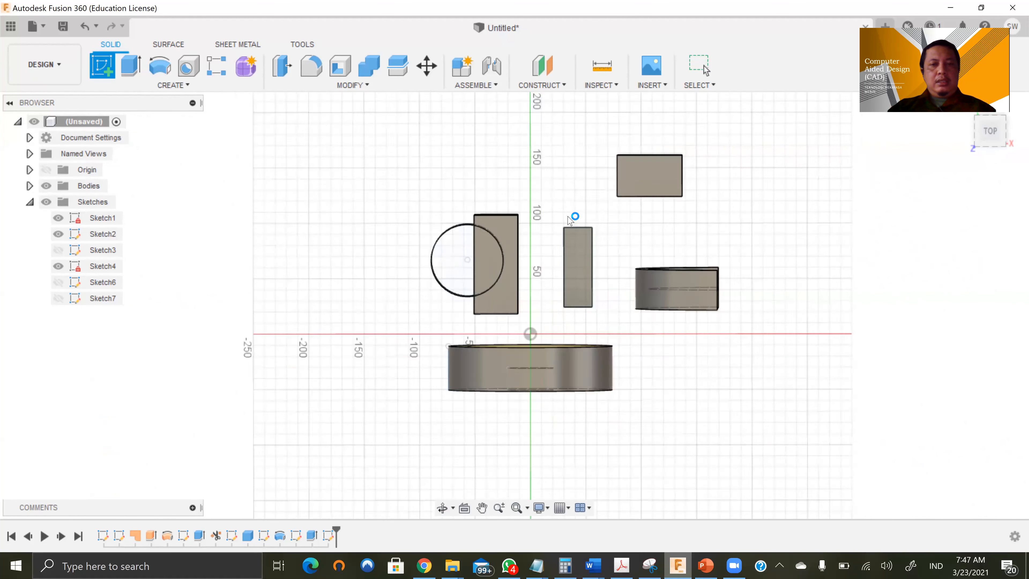
{"action": "left_click", "coordinate": [188, 66]}
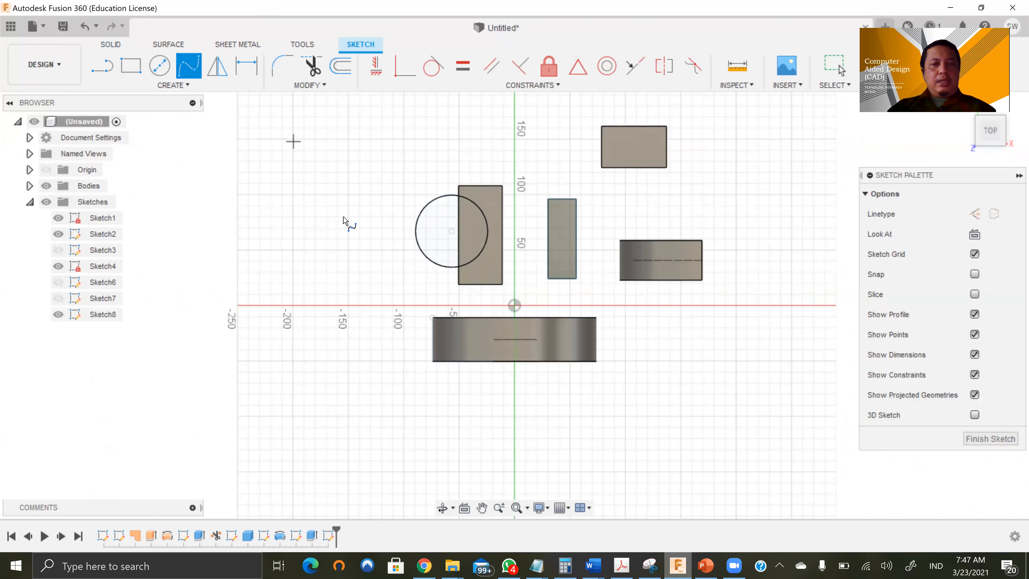
{"action": "left_click", "coordinate": [352, 207]}
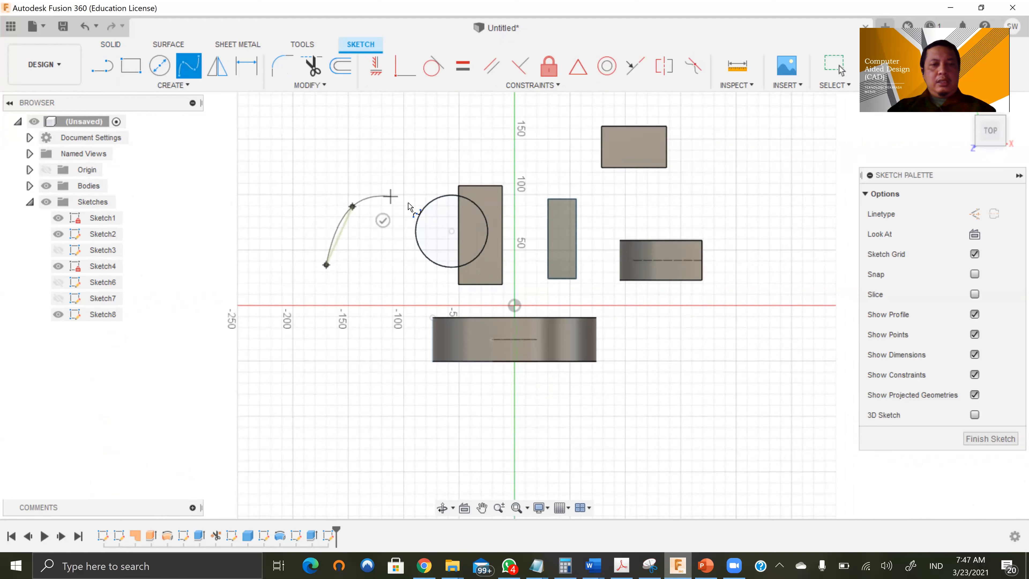
{"action": "left_click", "coordinate": [408, 202]}
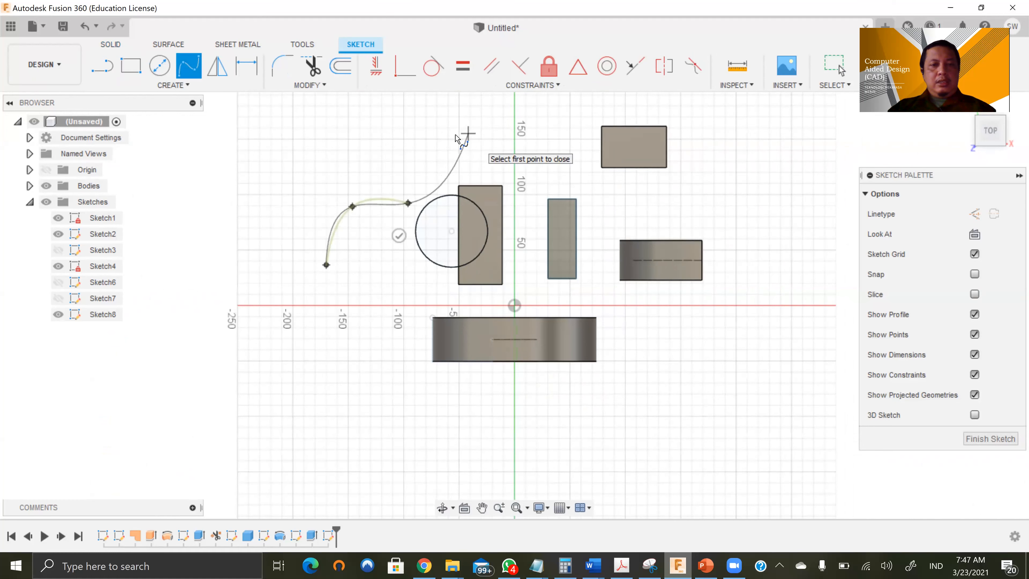
{"action": "left_click", "coordinate": [448, 139]}
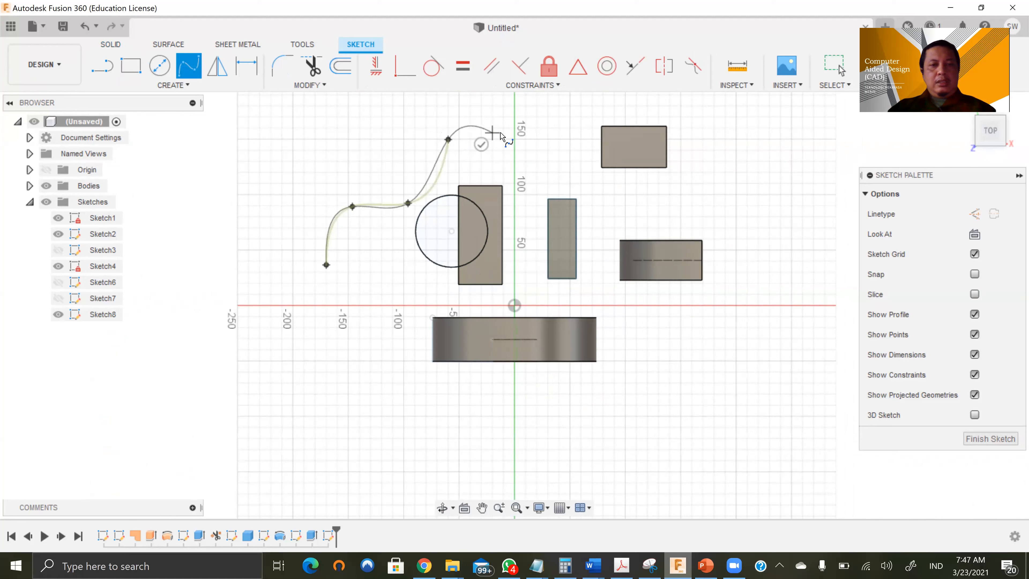
{"action": "left_click", "coordinate": [499, 107]}
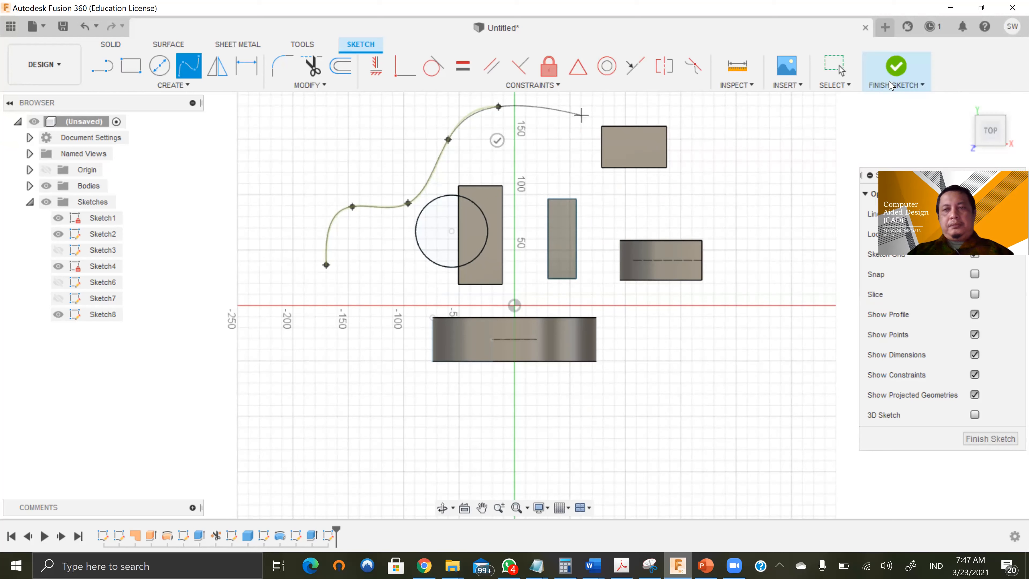
{"action": "left_click", "coordinate": [896, 75]}
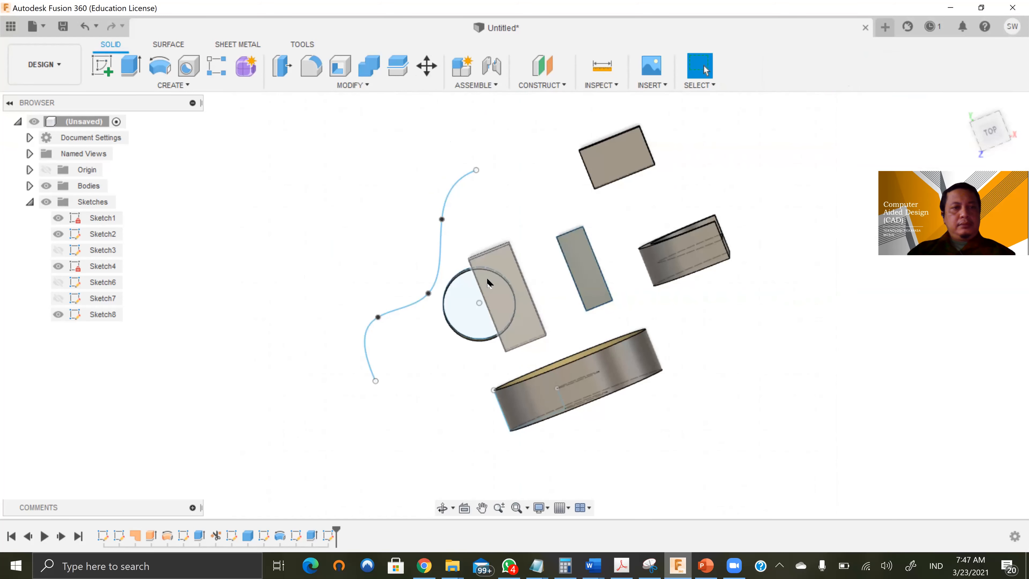
{"action": "left_click", "coordinate": [173, 85]}
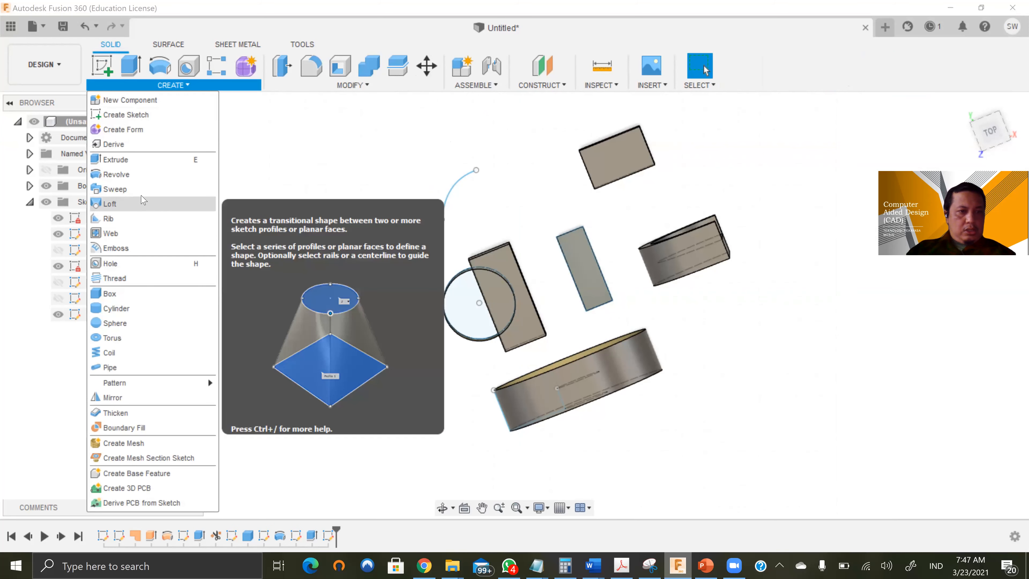
{"action": "left_click", "coordinate": [138, 189]}
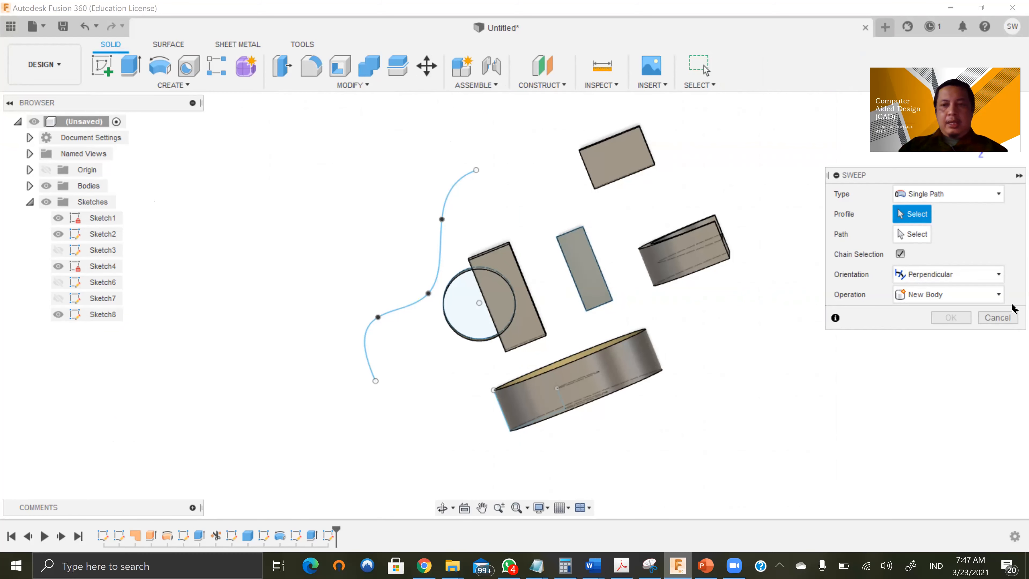
{"action": "left_click", "coordinate": [997, 317]}
{"action": "scroll", "coordinate": [446, 388], "scroll_direction": "up", "scroll_amount": 3}
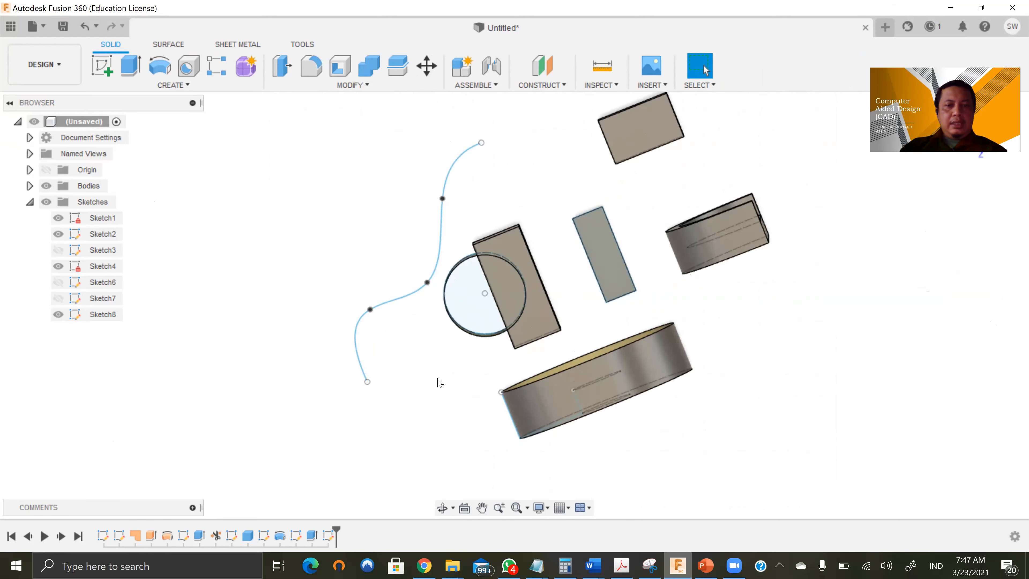
{"action": "scroll", "coordinate": [430, 386], "scroll_direction": "up", "scroll_amount": 2}
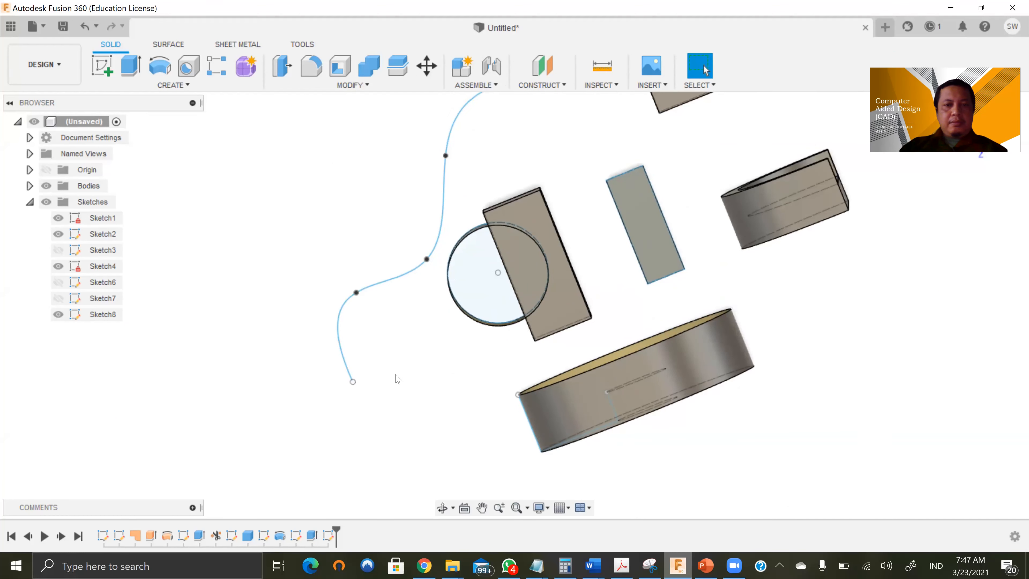
{"action": "scroll", "coordinate": [399, 379], "scroll_direction": "down", "scroll_amount": 1}
{"action": "scroll", "coordinate": [398, 378], "scroll_direction": "down", "scroll_amount": 1}
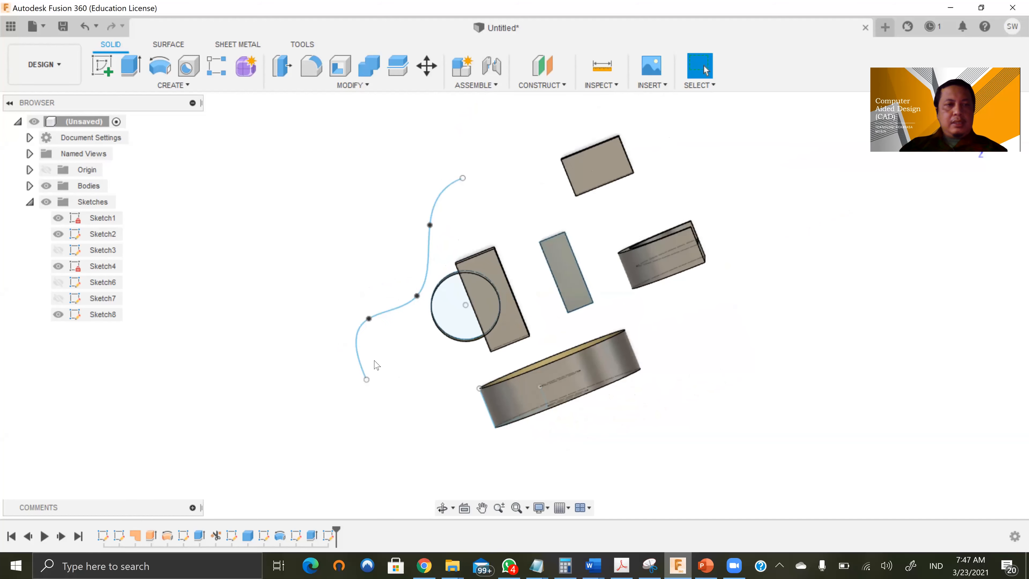
Start a sketch on the plane of the S-shaped spline and finish it without drawing anything
{"action": "left_click", "coordinate": [365, 377]}
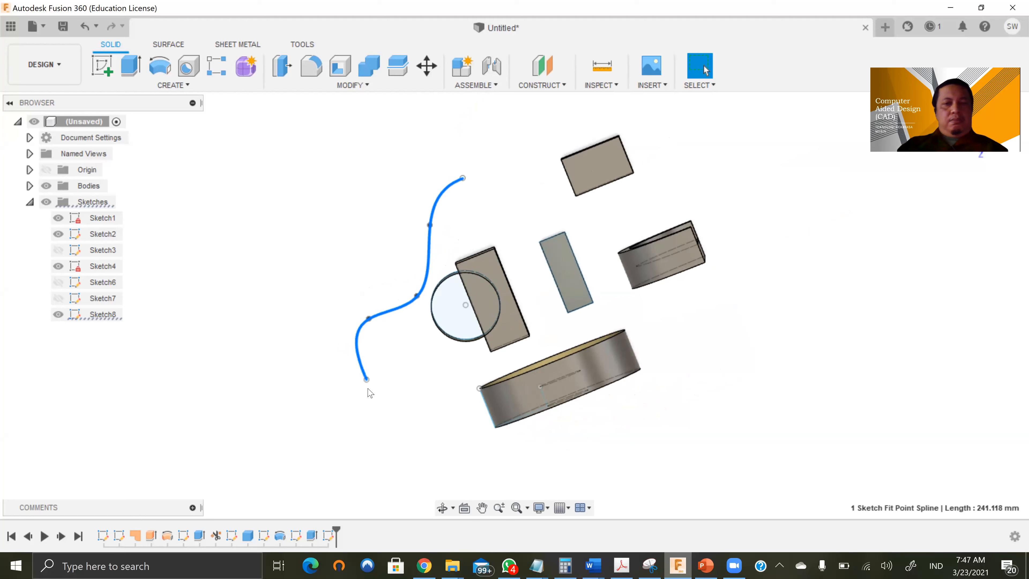
{"action": "scroll", "coordinate": [377, 399], "scroll_direction": "up", "scroll_amount": 1}
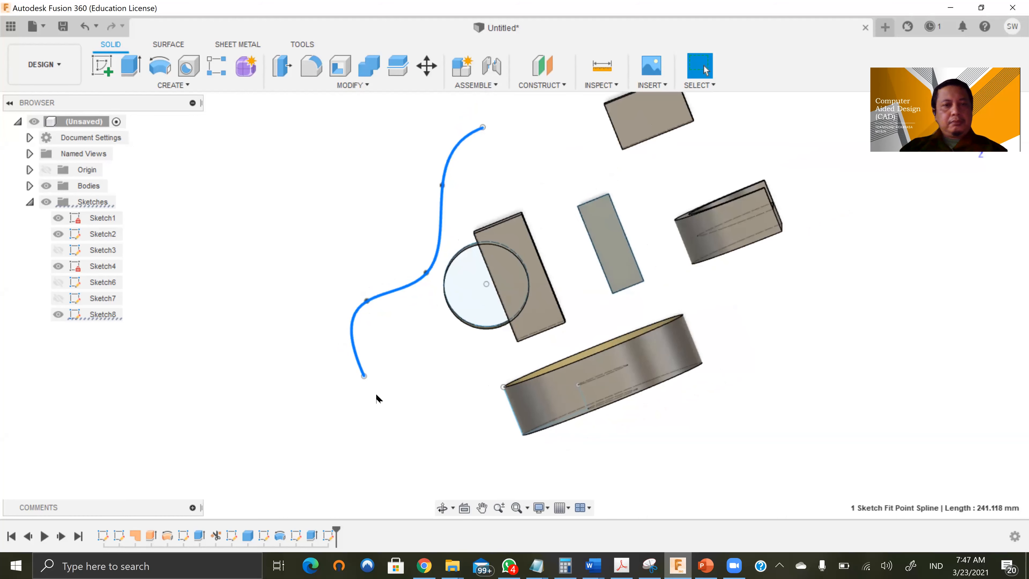
{"action": "scroll", "coordinate": [377, 399], "scroll_direction": "down", "scroll_amount": 1}
{"action": "scroll", "coordinate": [376, 398], "scroll_direction": "down", "scroll_amount": 1}
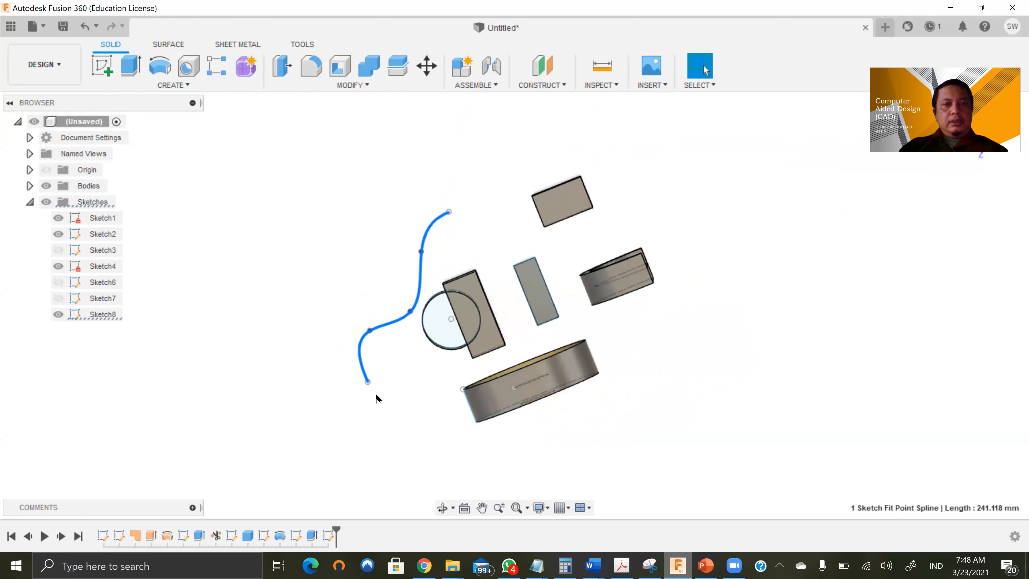
{"action": "left_click", "coordinate": [102, 64]}
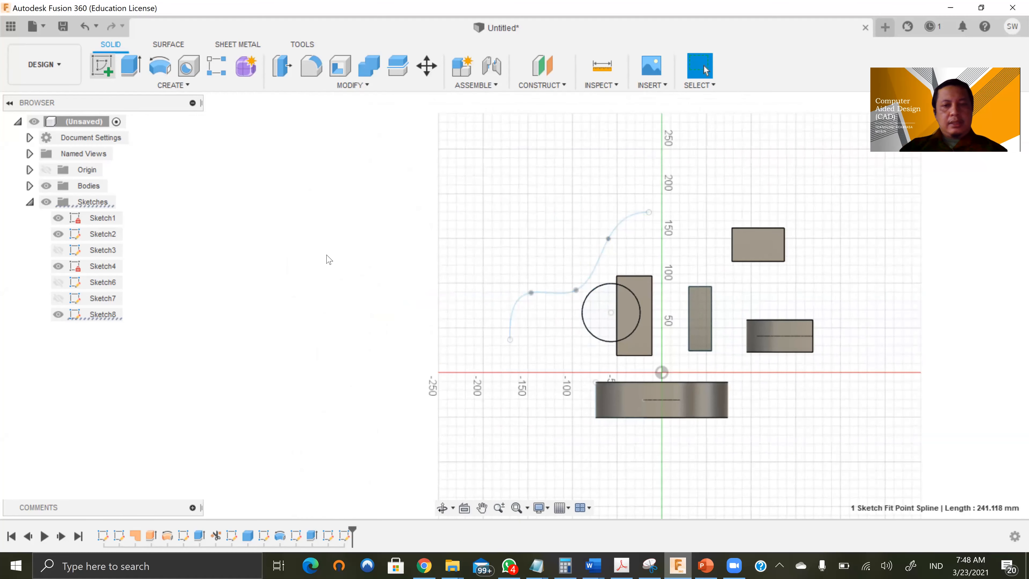
{"action": "scroll", "coordinate": [516, 336], "scroll_direction": "up", "scroll_amount": 3}
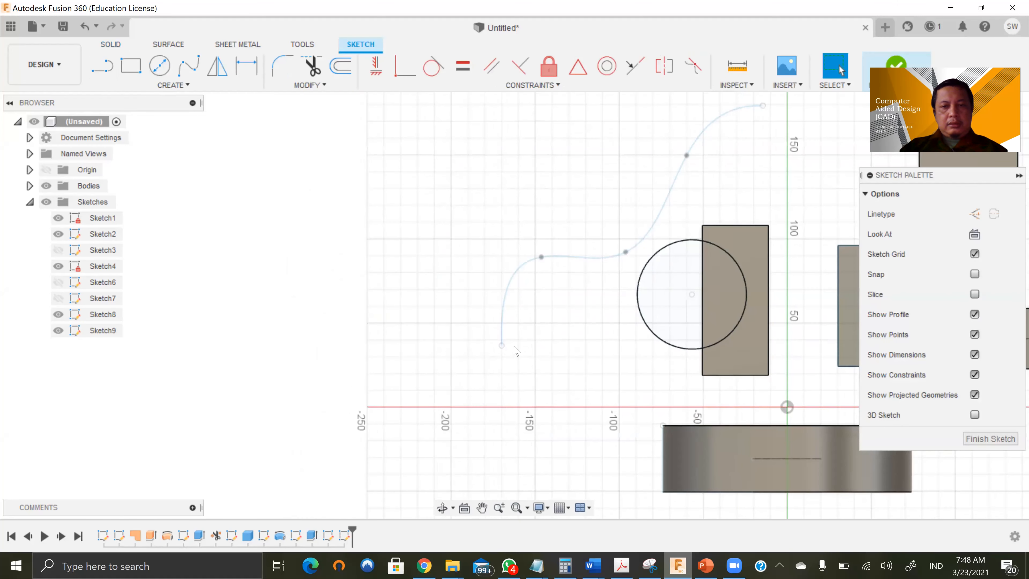
{"action": "scroll", "coordinate": [517, 351], "scroll_direction": "down", "scroll_amount": 4}
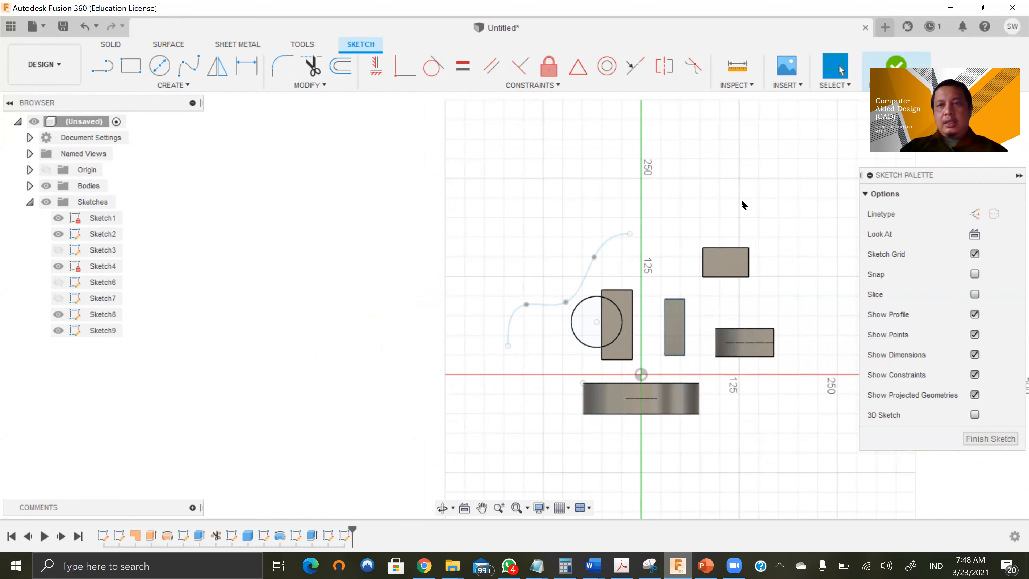
{"action": "left_click", "coordinate": [894, 69]}
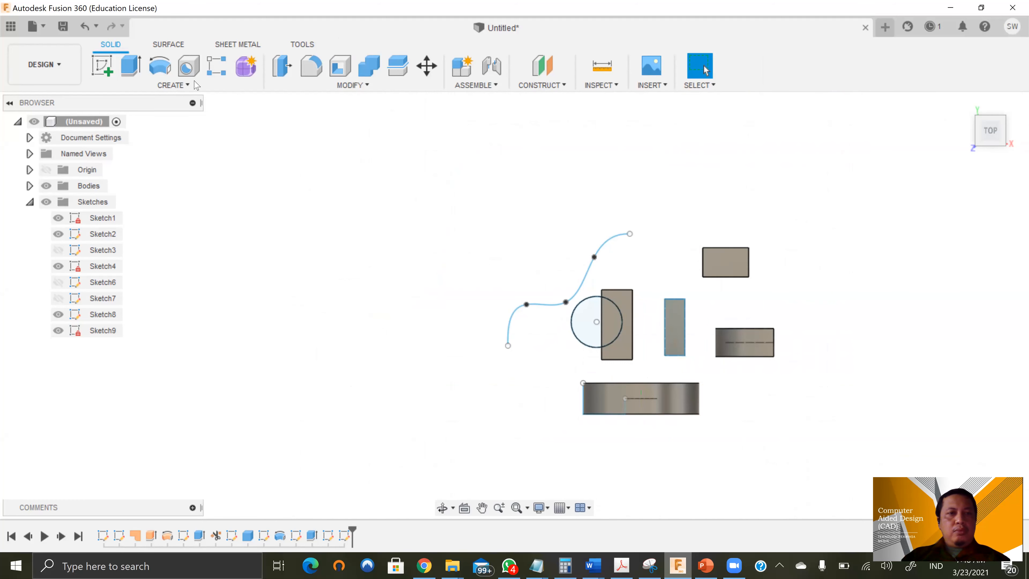
{"action": "left_click", "coordinate": [167, 85]}
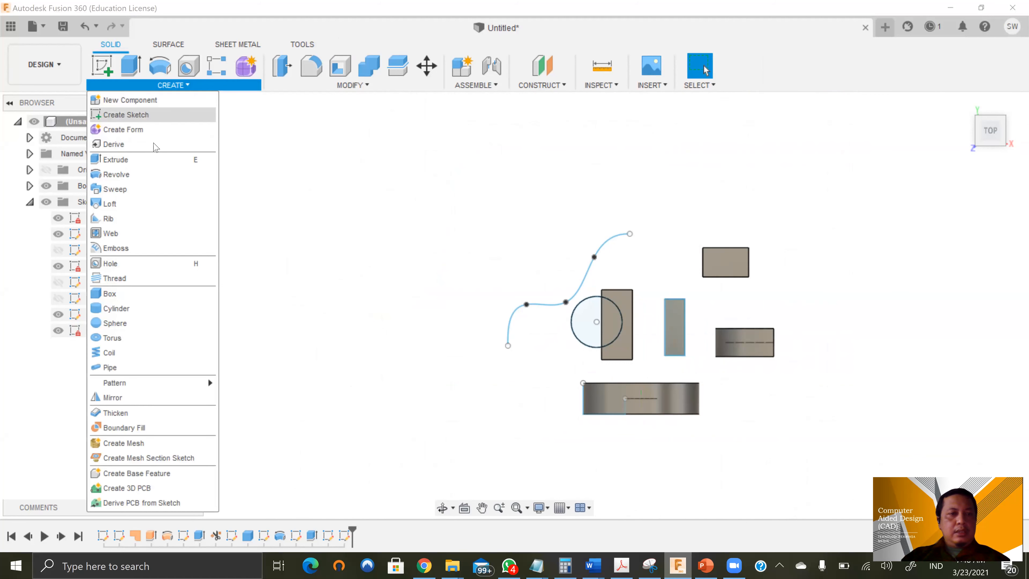
{"action": "left_click", "coordinate": [152, 194]}
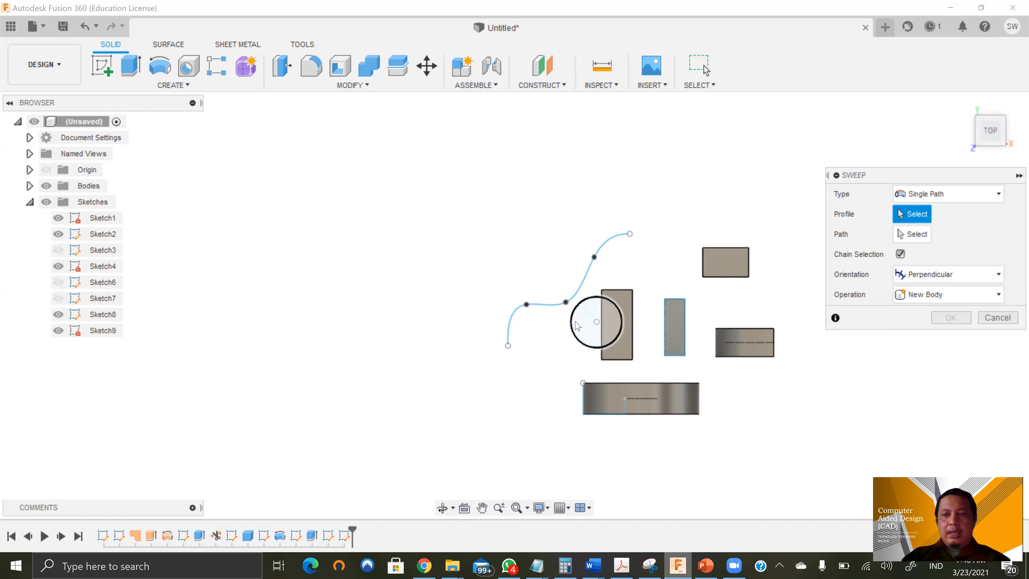
{"action": "left_click", "coordinate": [1000, 320]}
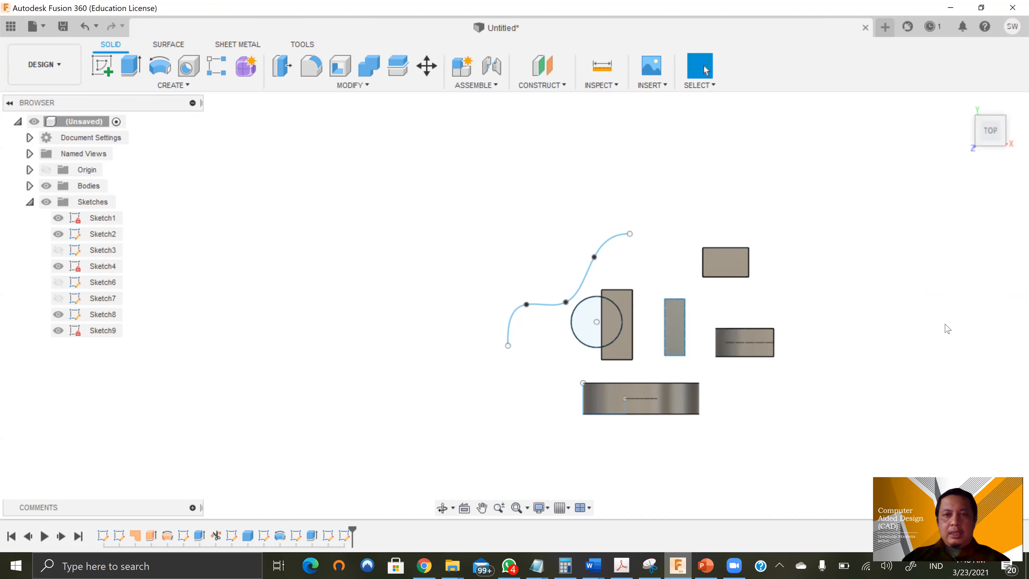
{"action": "left_click", "coordinate": [544, 86]}
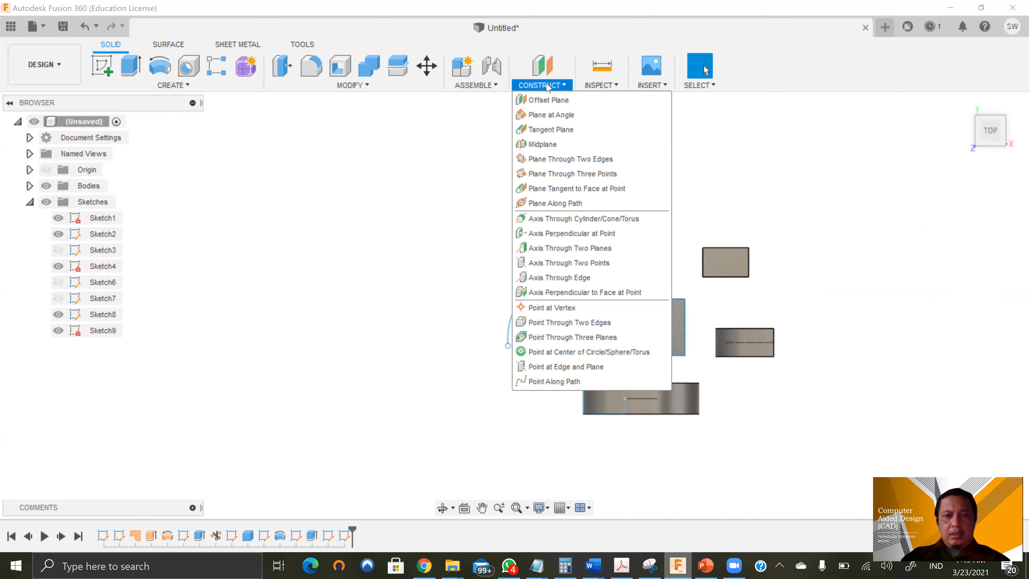
{"action": "left_click", "coordinate": [548, 100]}
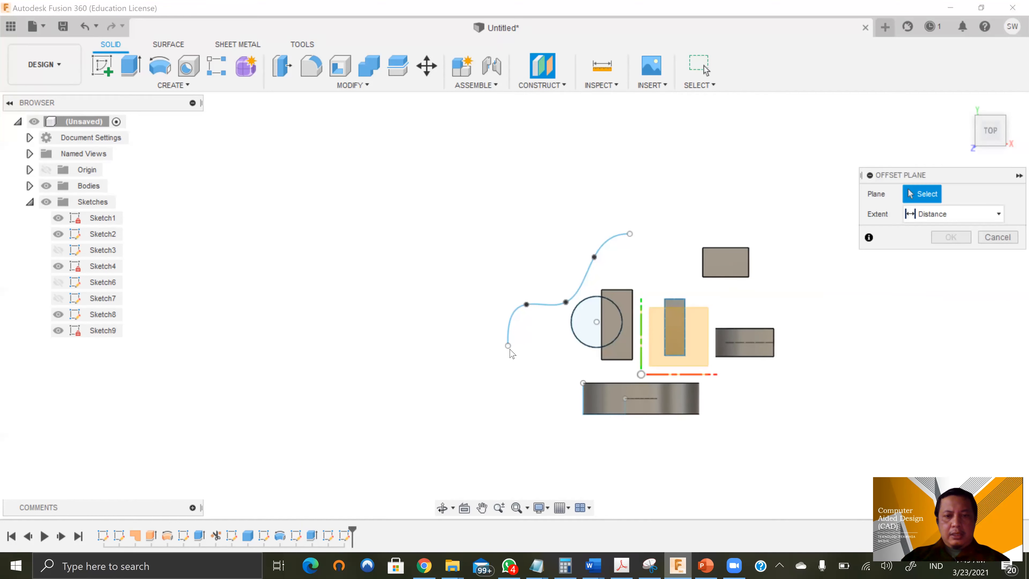
{"action": "scroll", "coordinate": [516, 344], "scroll_direction": "up", "scroll_amount": 2}
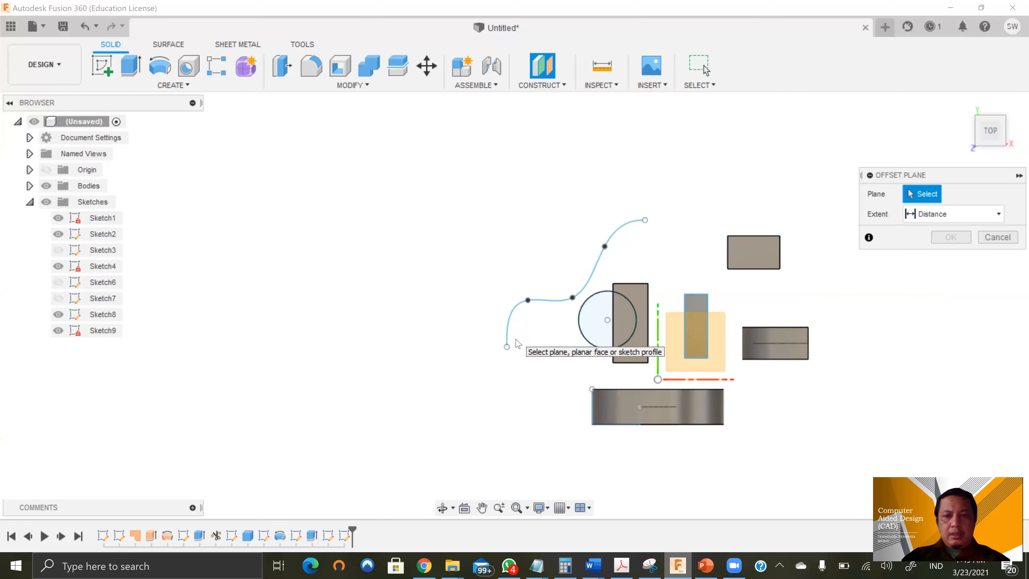
{"action": "scroll", "coordinate": [518, 344], "scroll_direction": "up", "scroll_amount": 1}
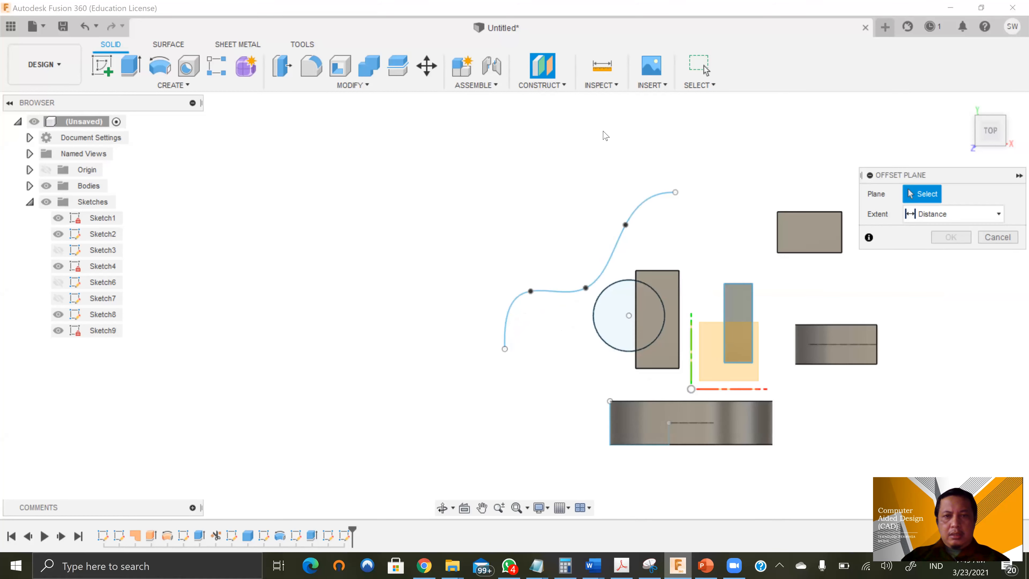
Place a construction point along the S-shaped spline near its lower end, at a proportional distance of 0.013
{"action": "left_click", "coordinate": [543, 85]}
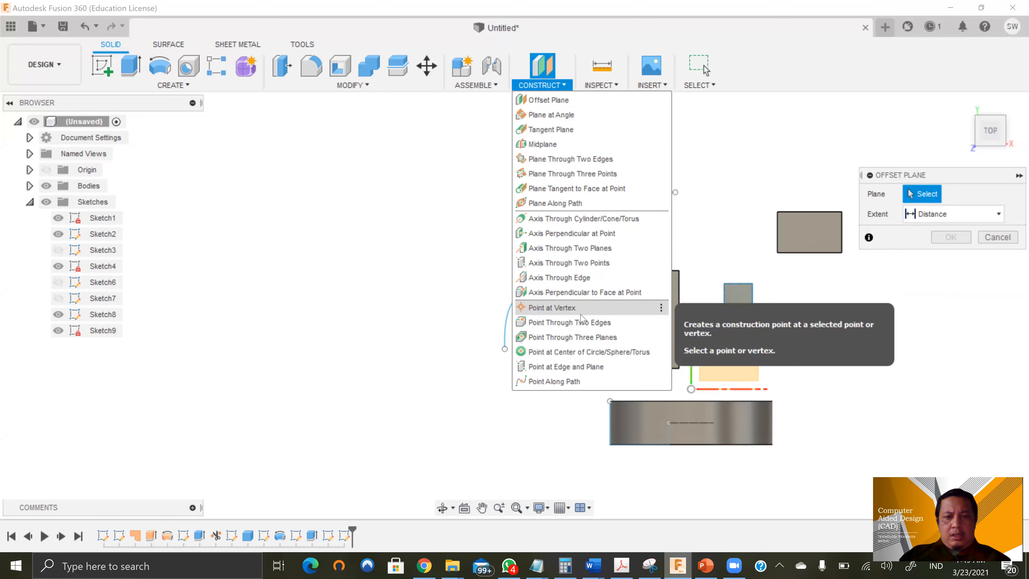
{"action": "left_click", "coordinate": [544, 383]}
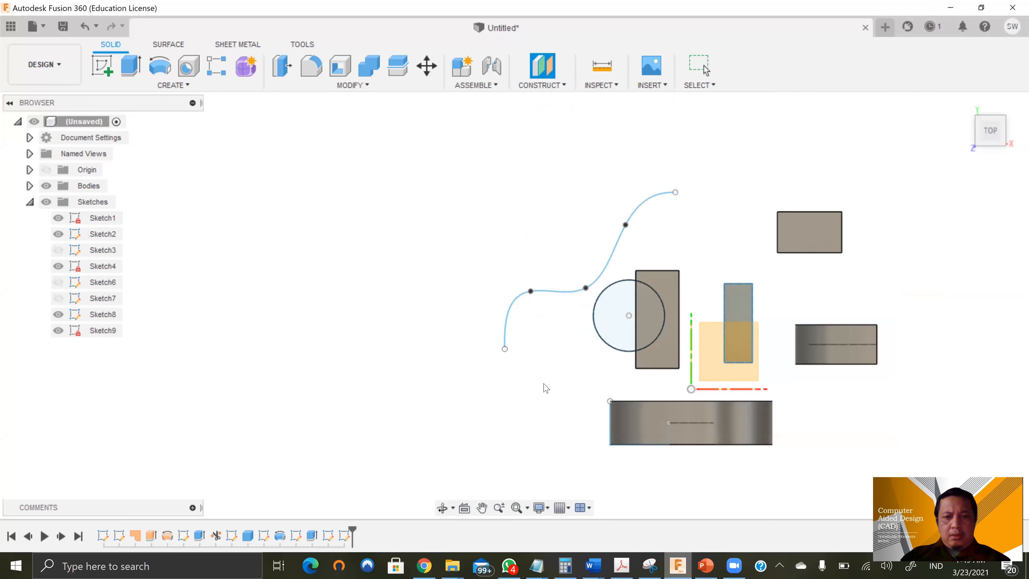
{"action": "left_click", "coordinate": [507, 348]}
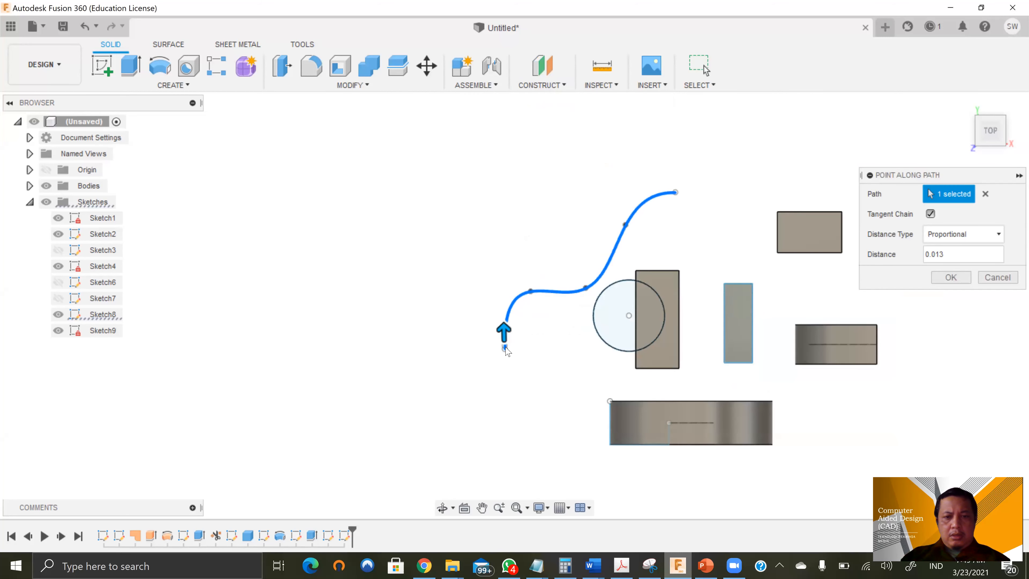
{"action": "left_click", "coordinate": [950, 278]}
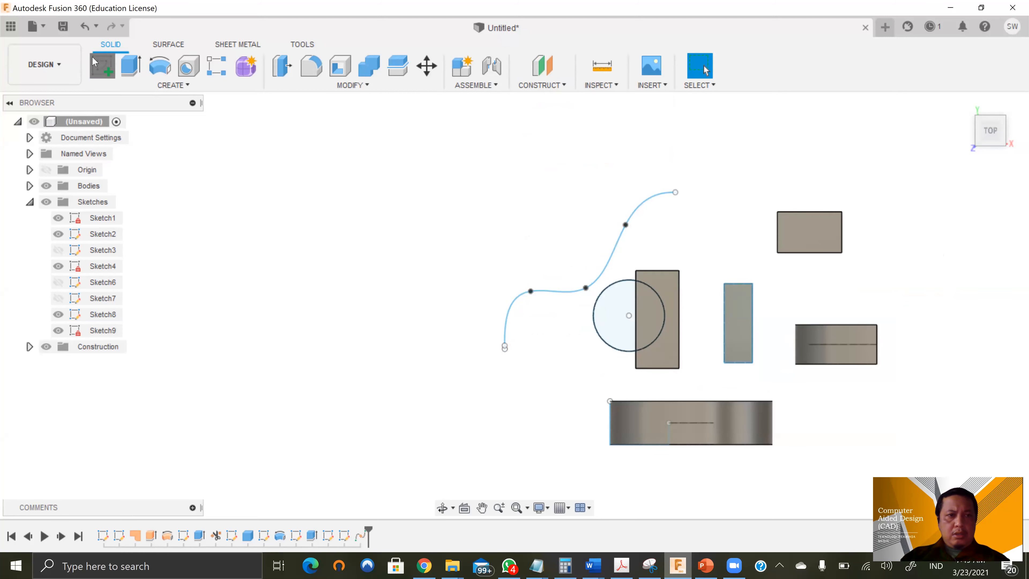
Try to start a circle at the spline's lower end in a new horizontal-plane sketch, abandon it and finish the sketch empty
{"action": "left_click", "coordinate": [101, 65]}
{"action": "left_click", "coordinate": [508, 349]}
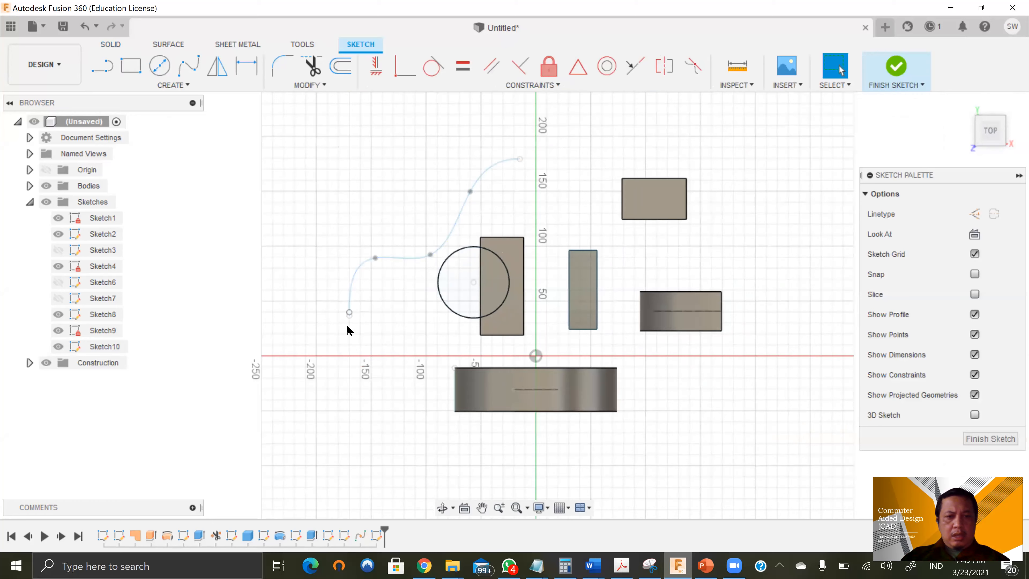
{"action": "scroll", "coordinate": [359, 326], "scroll_direction": "up", "scroll_amount": 8}
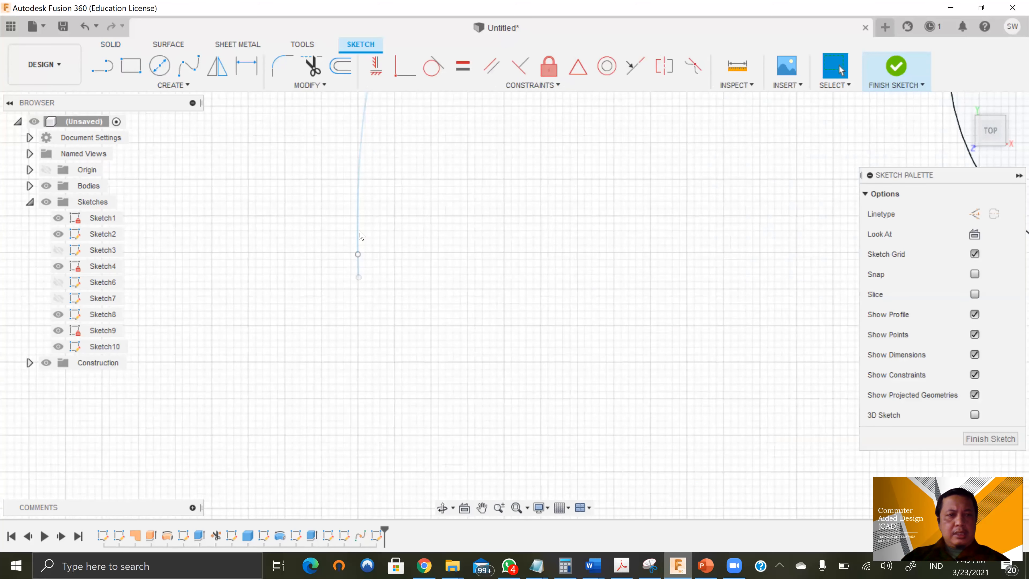
{"action": "left_click", "coordinate": [160, 64]}
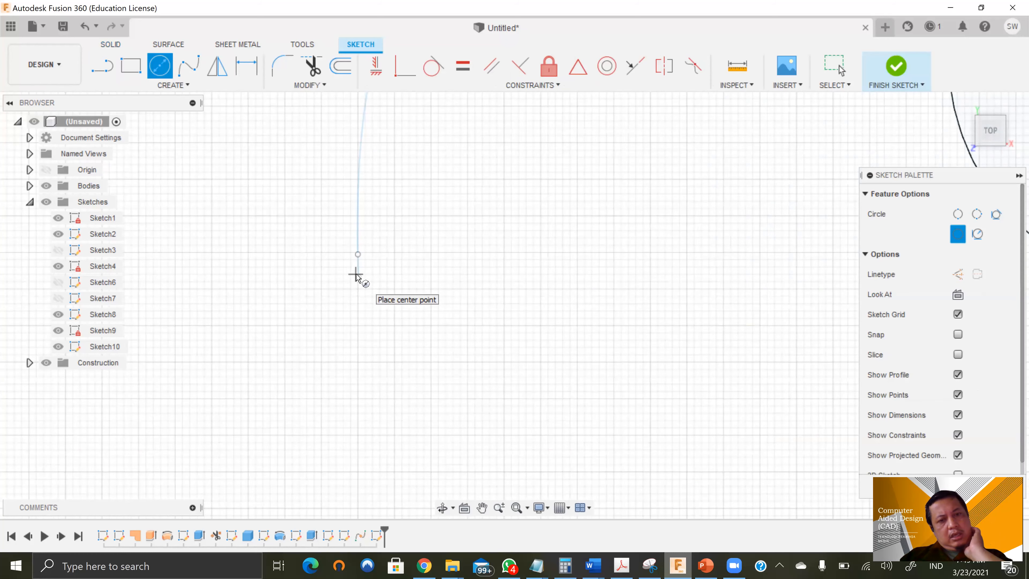
{"action": "scroll", "coordinate": [409, 303], "scroll_direction": "down", "scroll_amount": 3}
{"action": "scroll", "coordinate": [412, 304], "scroll_direction": "down", "scroll_amount": 5}
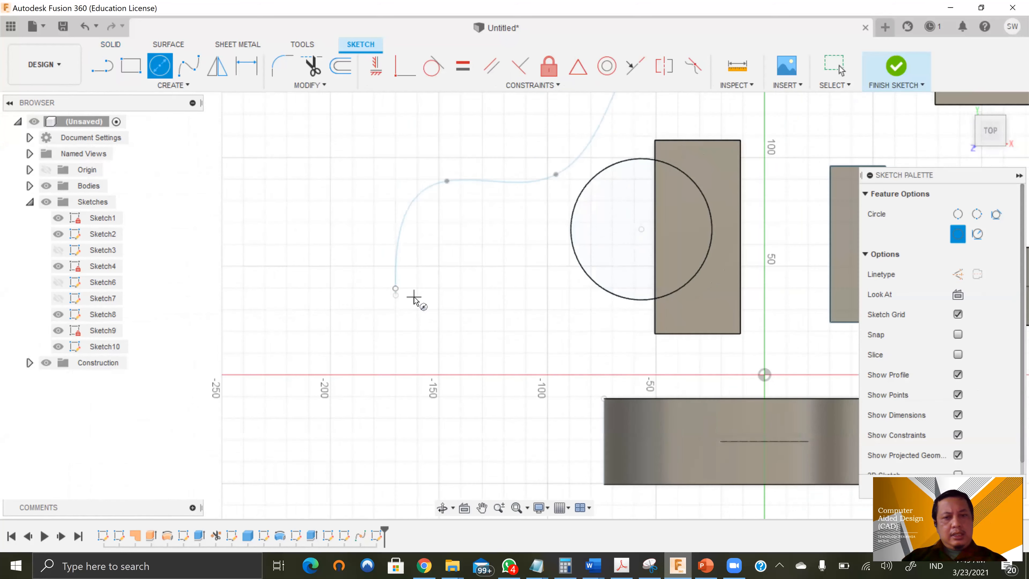
{"action": "key", "text": "Escape"}
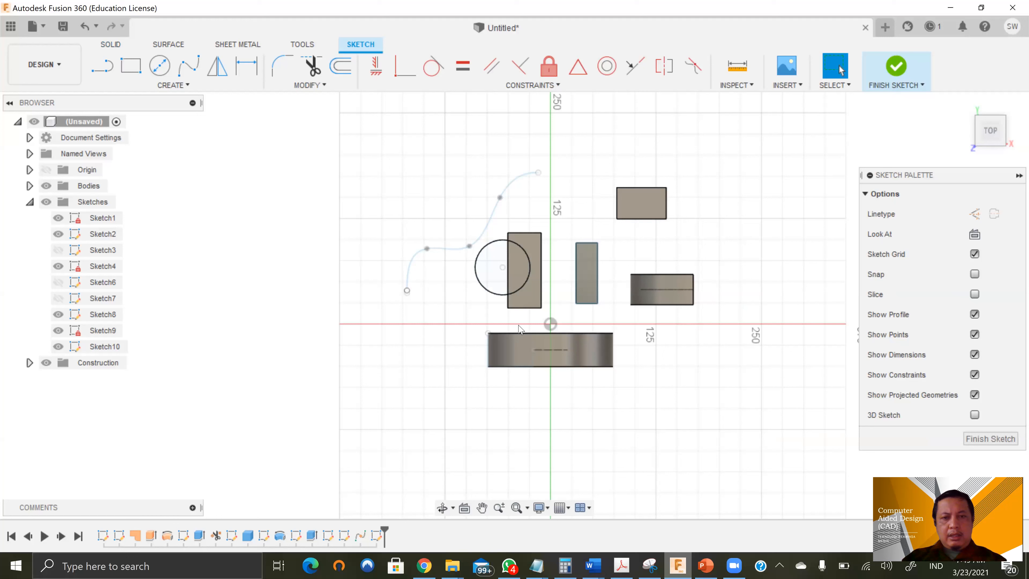
{"action": "scroll", "coordinate": [521, 329], "scroll_direction": "down", "scroll_amount": 3}
{"action": "mouse_move", "coordinate": [608, 404]}
{"action": "middle_mouse_down", "text": "shift"}
{"action": "mouse_move", "coordinate": [630, 324]}
{"action": "mouse_move", "coordinate": [654, 343]}
{"action": "middle_mouse_up", "text": "shift"}
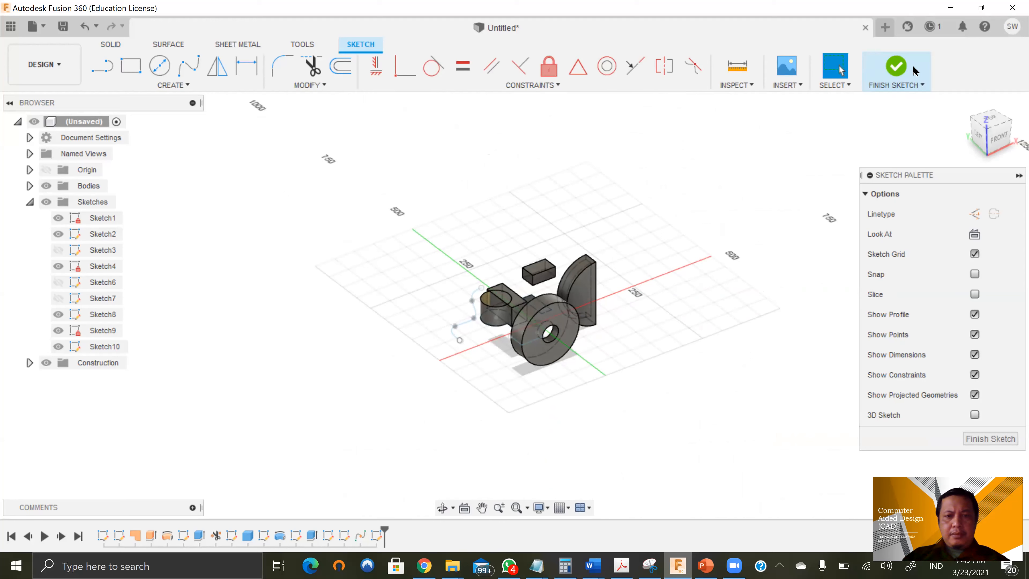
{"action": "left_click", "coordinate": [903, 72]}
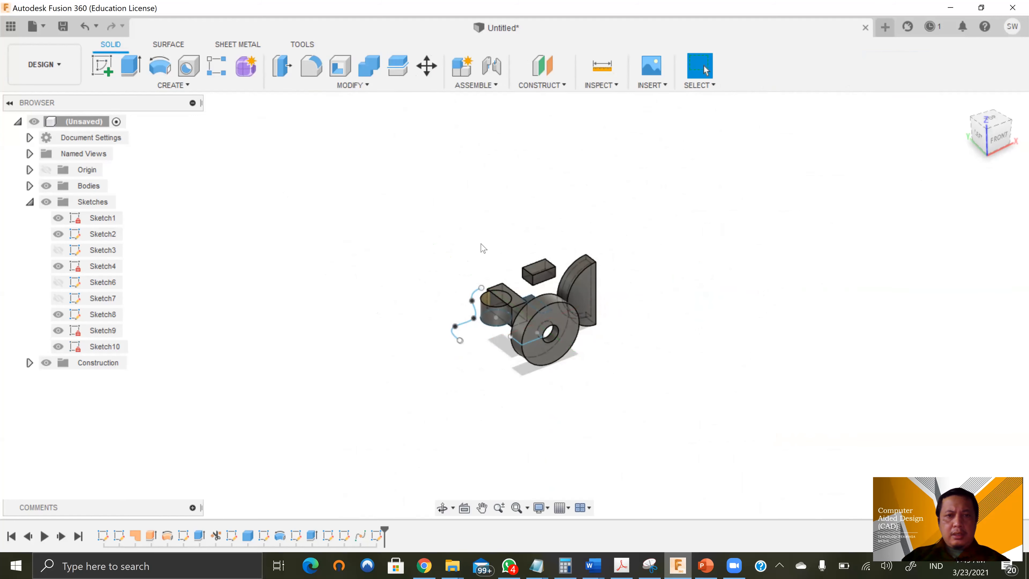
Sketch a small circle on the front XZ plane, visually over the S-shaped spline's lower end, and finish the sketch
{"action": "left_click", "coordinate": [102, 65]}
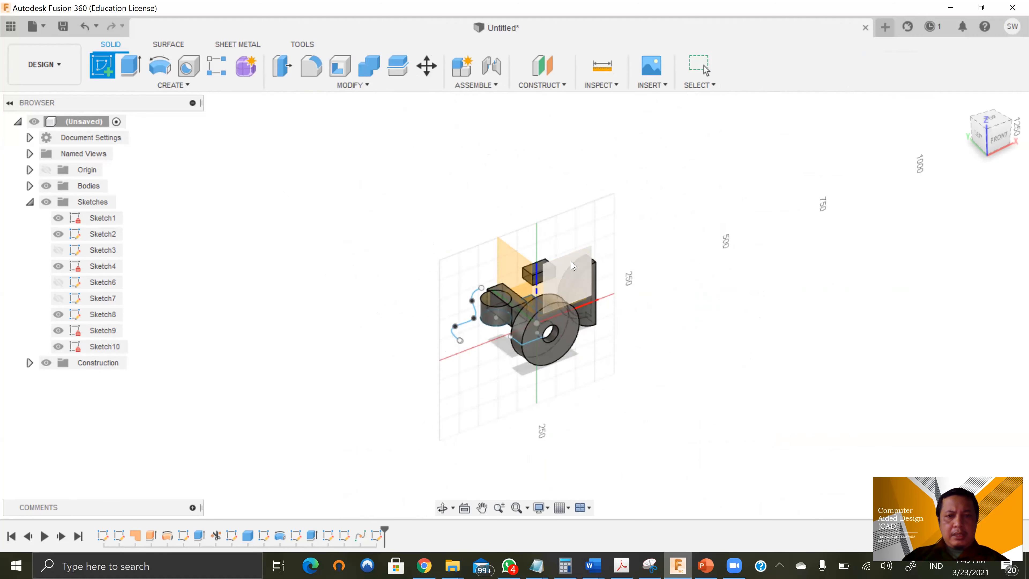
{"action": "left_click", "coordinate": [579, 258]}
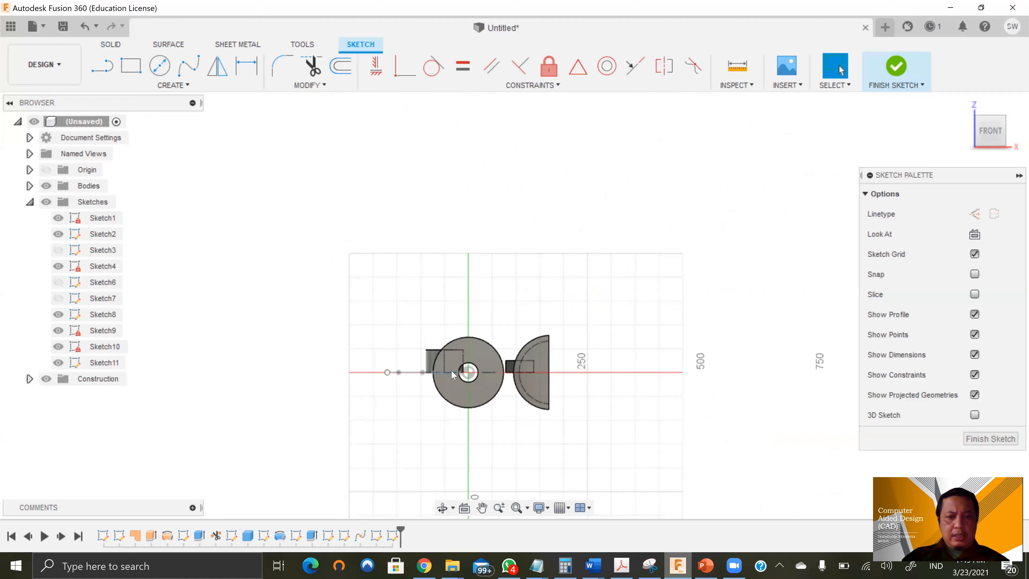
{"action": "scroll", "coordinate": [397, 381], "scroll_direction": "up", "scroll_amount": 10}
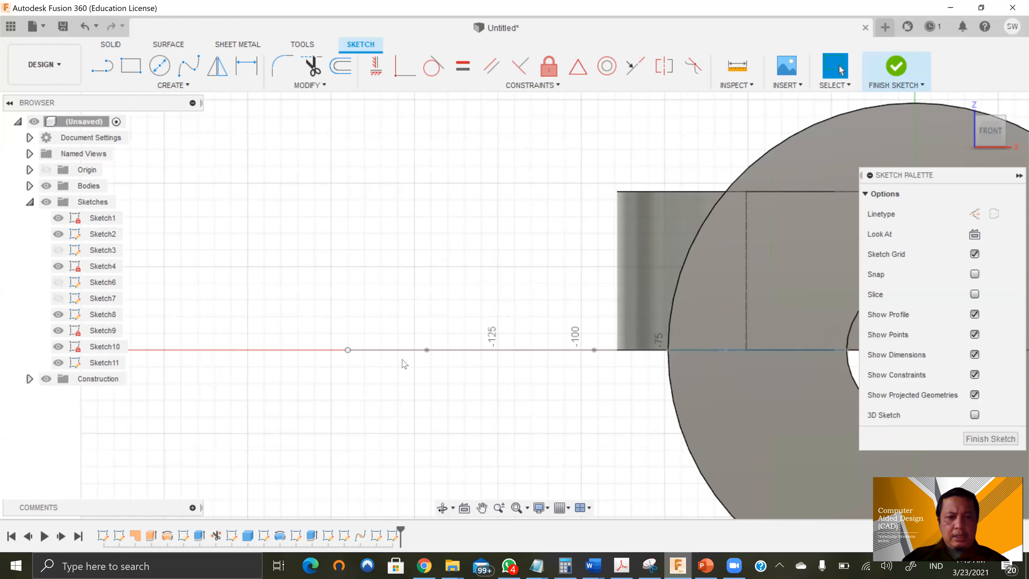
{"action": "scroll", "coordinate": [404, 364], "scroll_direction": "down", "scroll_amount": 6}
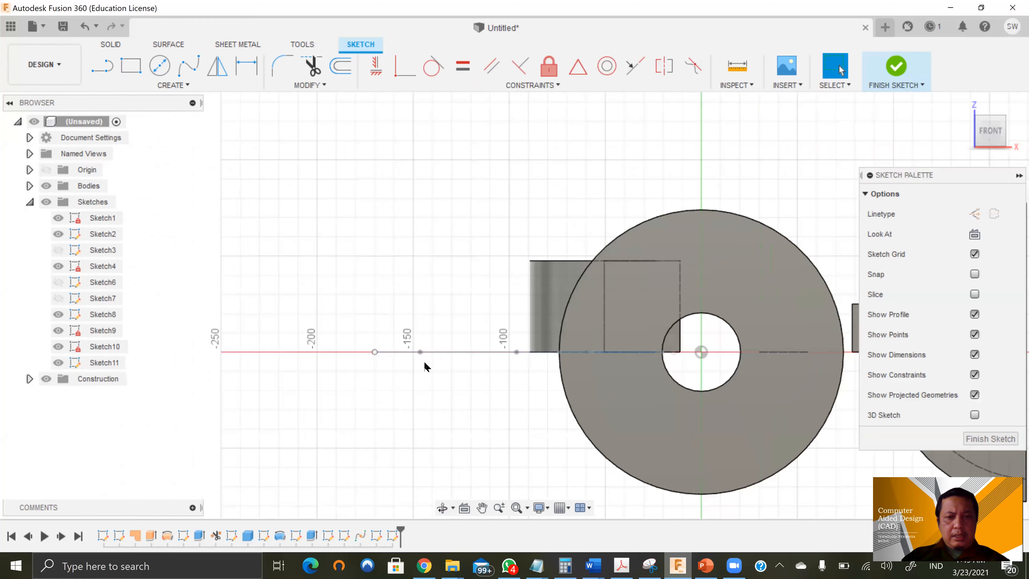
{"action": "middle_click_drag", "start_coordinate": [430, 379], "coordinate": [427, 387], "text": "shift"}
{"action": "key", "text": "c"}
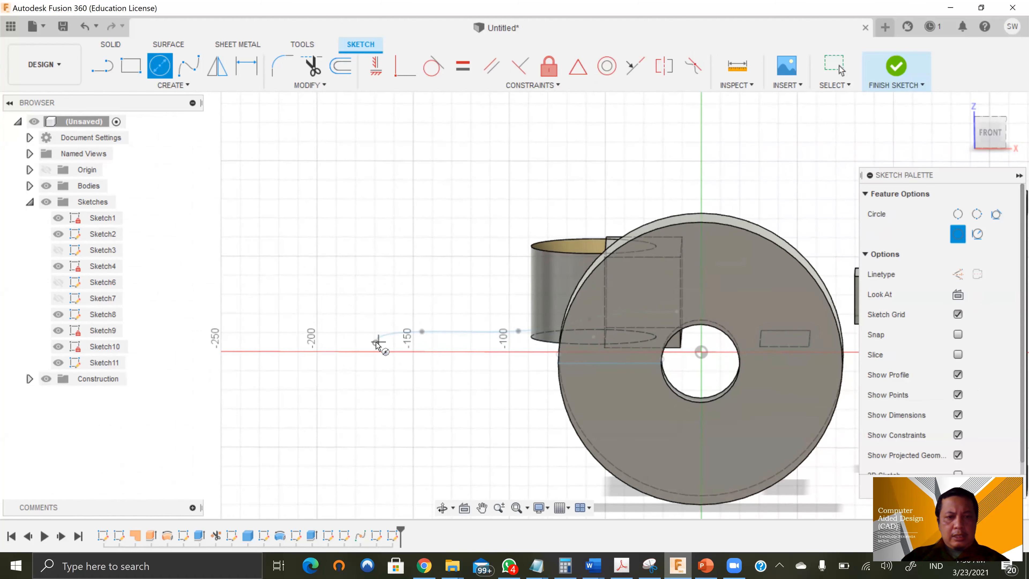
{"action": "scroll", "coordinate": [376, 345], "scroll_direction": "up", "scroll_amount": 3}
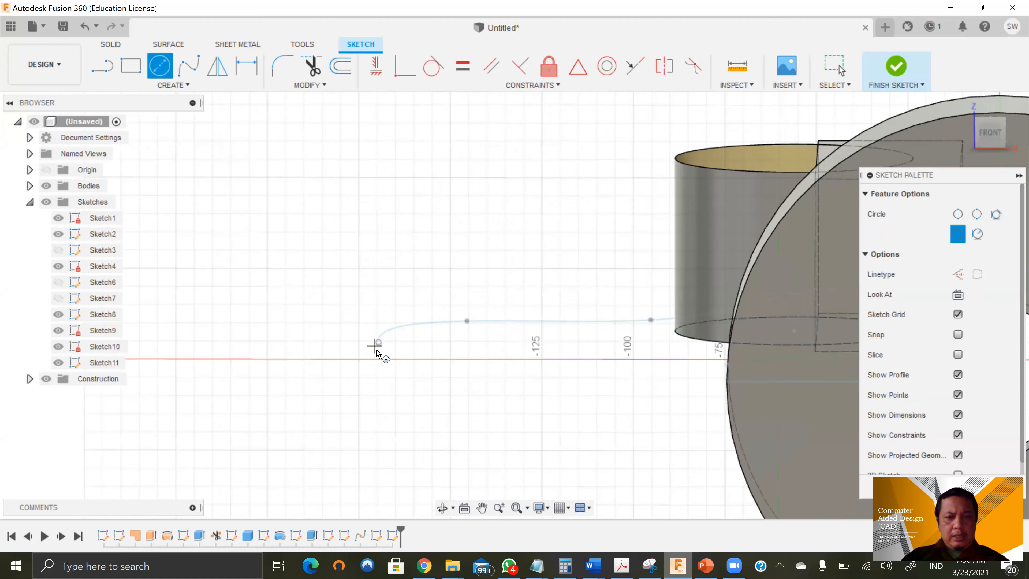
{"action": "scroll", "coordinate": [376, 349], "scroll_direction": "up", "scroll_amount": 2}
{"action": "left_click", "coordinate": [379, 341]}
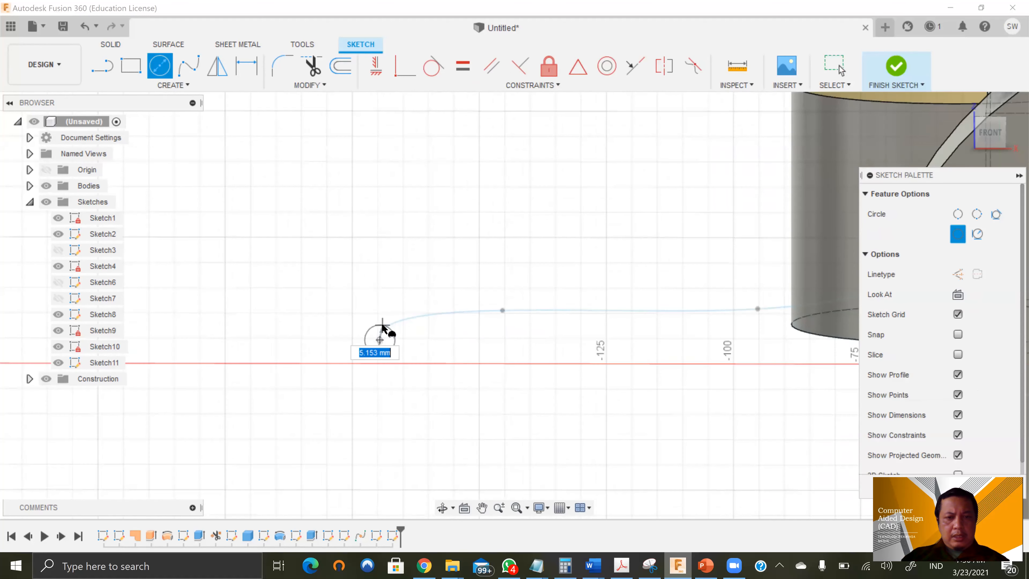
{"action": "left_click", "coordinate": [392, 325]}
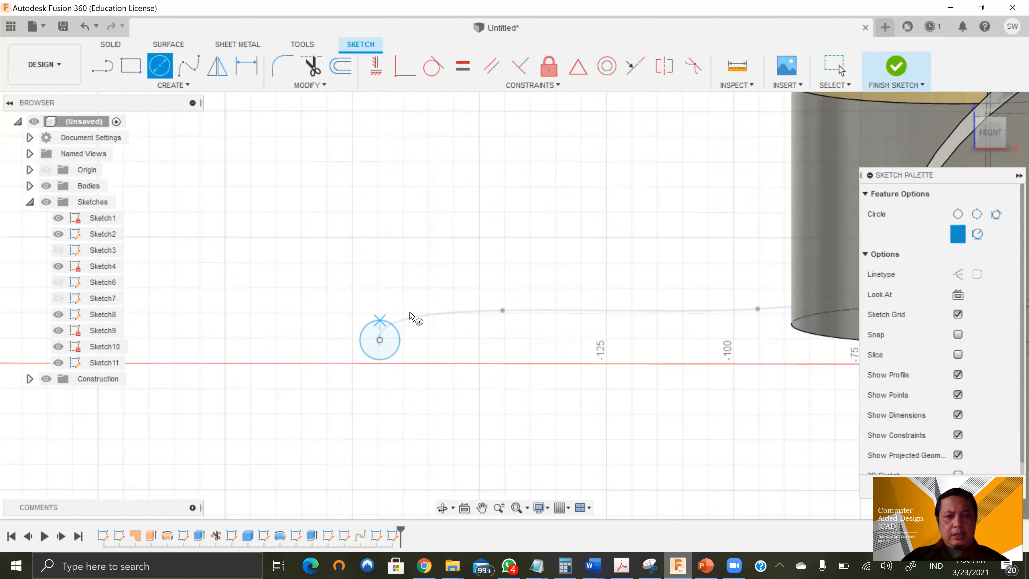
{"action": "left_click", "coordinate": [919, 62]}
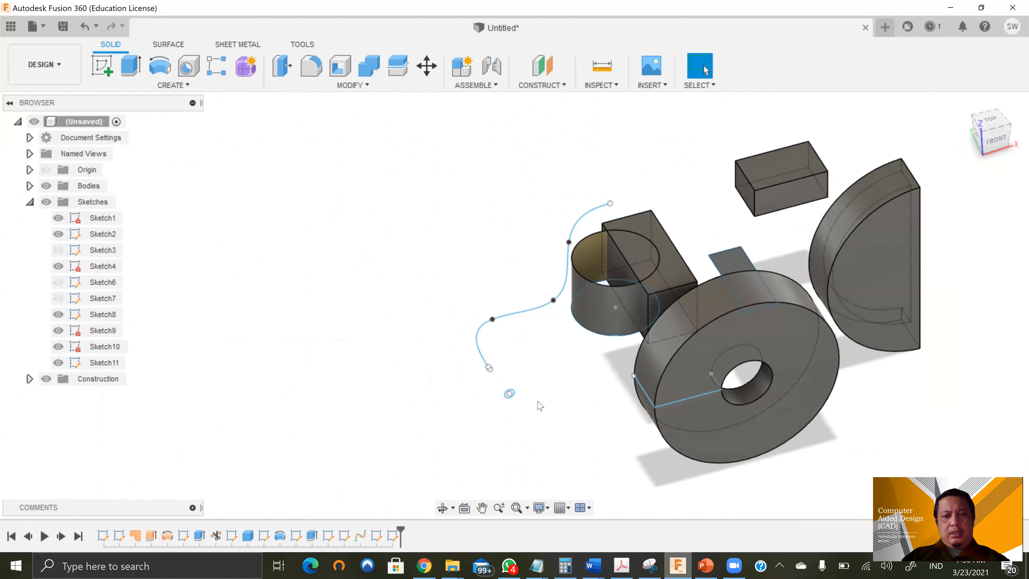
Sweep the small circle profile along the S-shaped spline as a single-path new body with perpendicular orientation
{"action": "scroll", "coordinate": [539, 405], "scroll_direction": "up", "scroll_amount": 4}
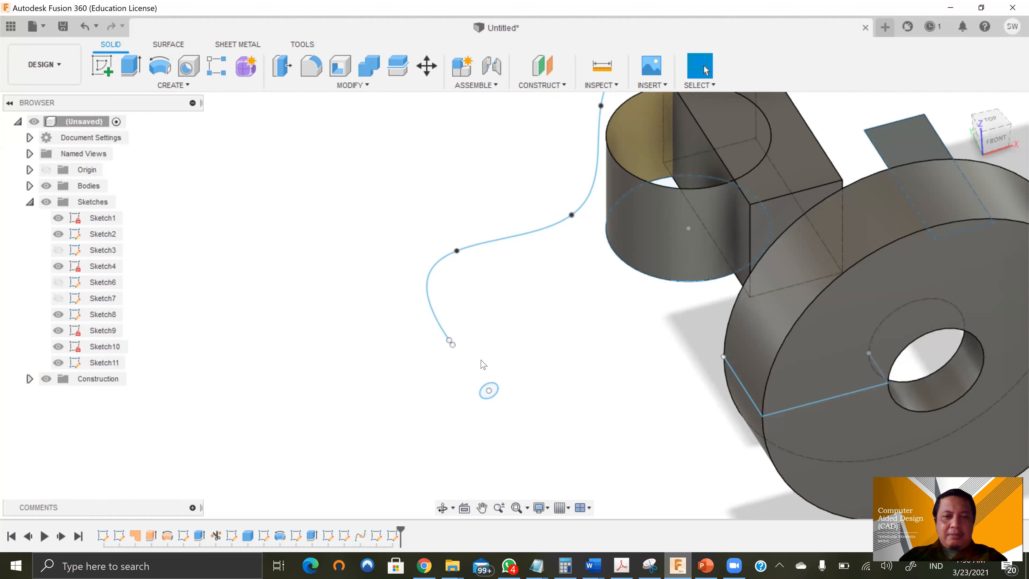
{"action": "left_click", "coordinate": [163, 86]}
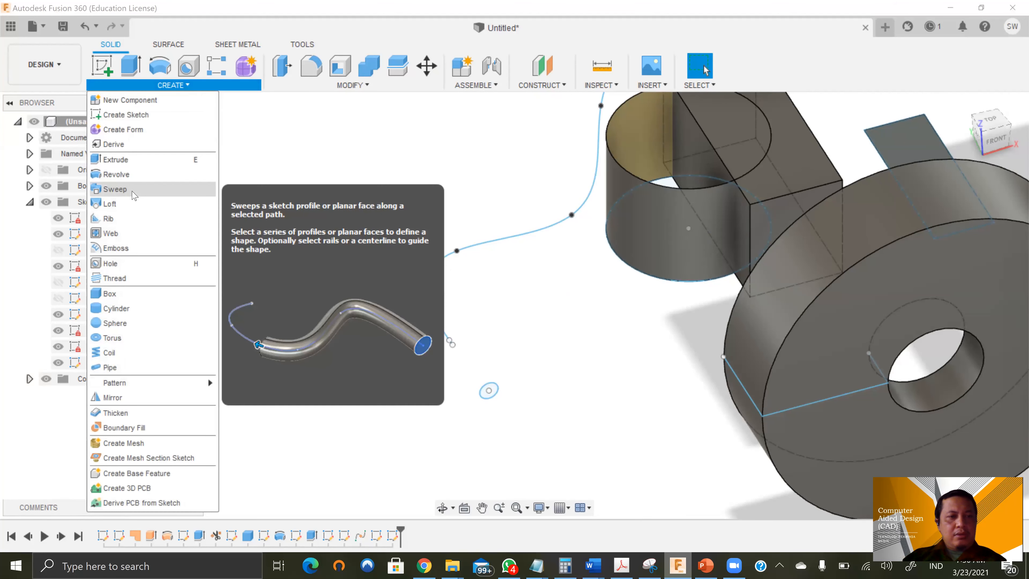
{"action": "left_click", "coordinate": [122, 189]}
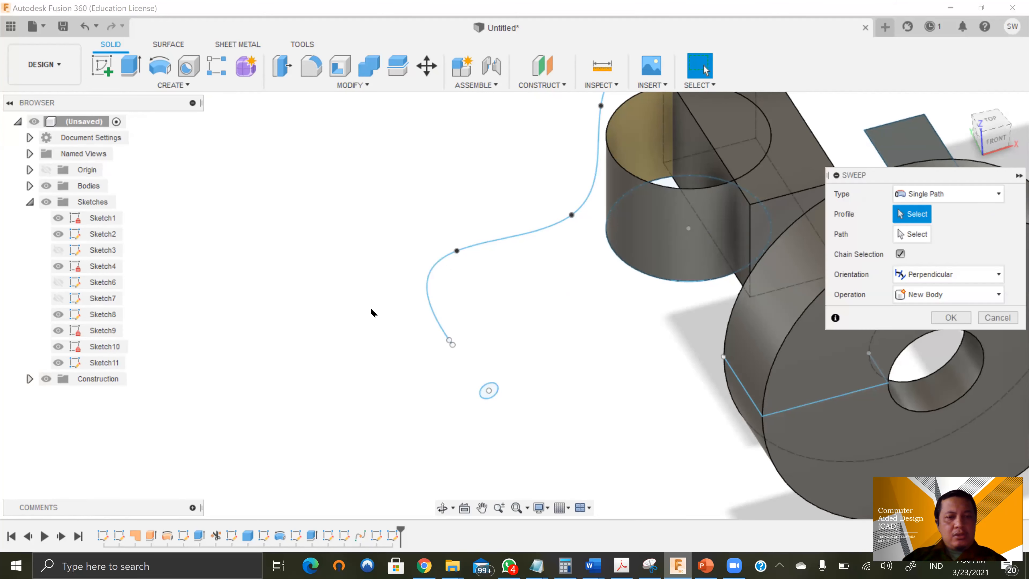
{"action": "left_click", "coordinate": [486, 390]}
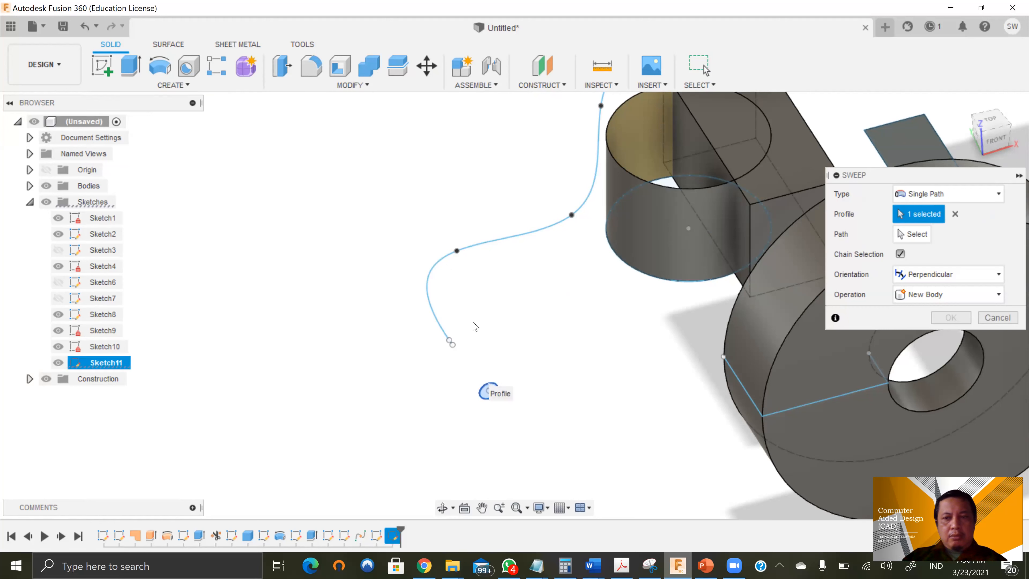
{"action": "left_click", "coordinate": [914, 237]}
{"action": "left_click", "coordinate": [451, 339]}
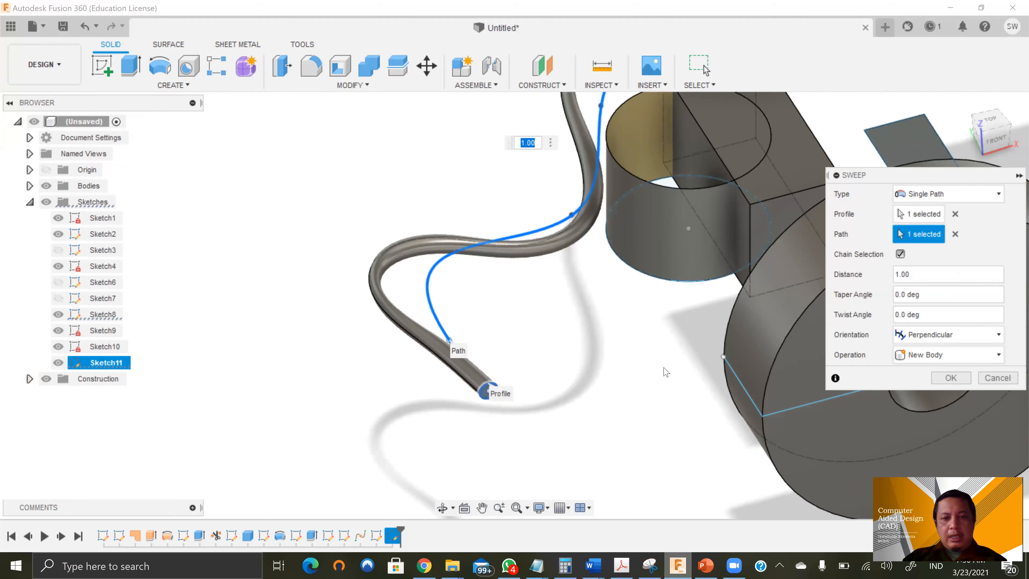
{"action": "scroll", "coordinate": [537, 369], "scroll_direction": "down", "scroll_amount": 1}
{"action": "left_click", "coordinate": [951, 378]}
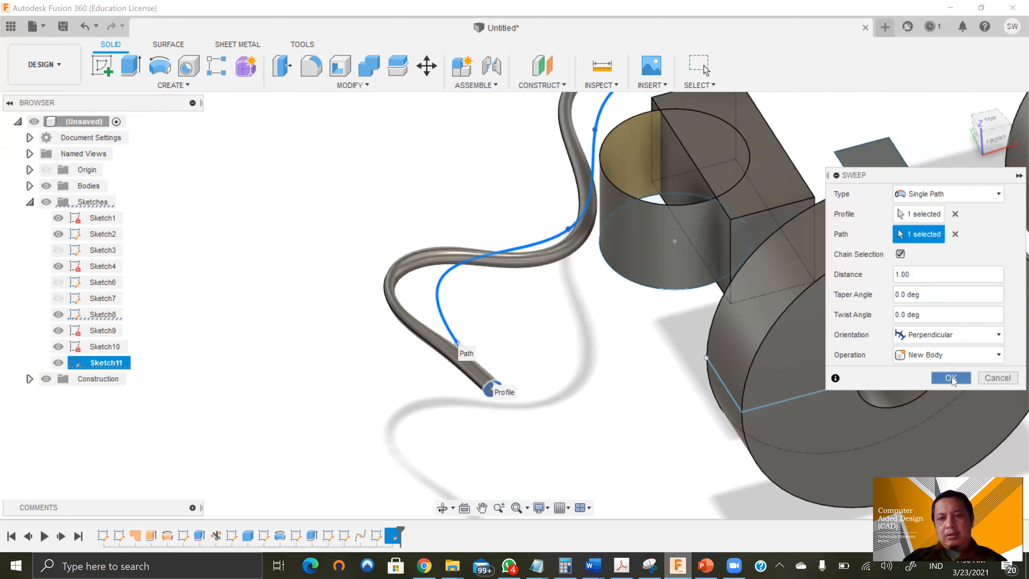
{"action": "scroll", "coordinate": [638, 342], "scroll_direction": "down", "scroll_amount": 5}
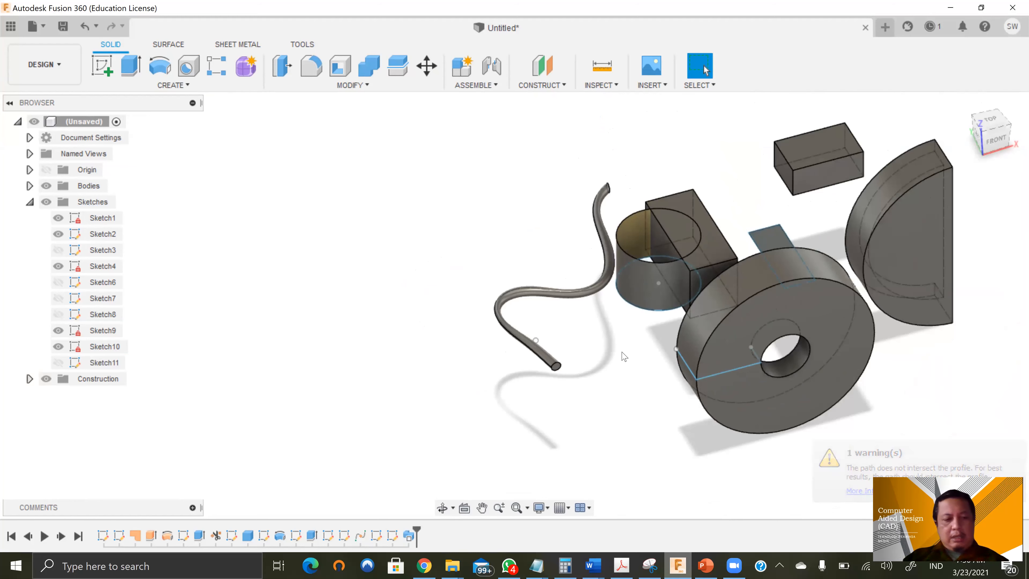
{"action": "middle_click_drag", "start_coordinate": [617, 357], "coordinate": [662, 363], "text": "shift"}
{"action": "middle_click_drag", "start_coordinate": [670, 319], "coordinate": [577, 398], "text": "shift"}
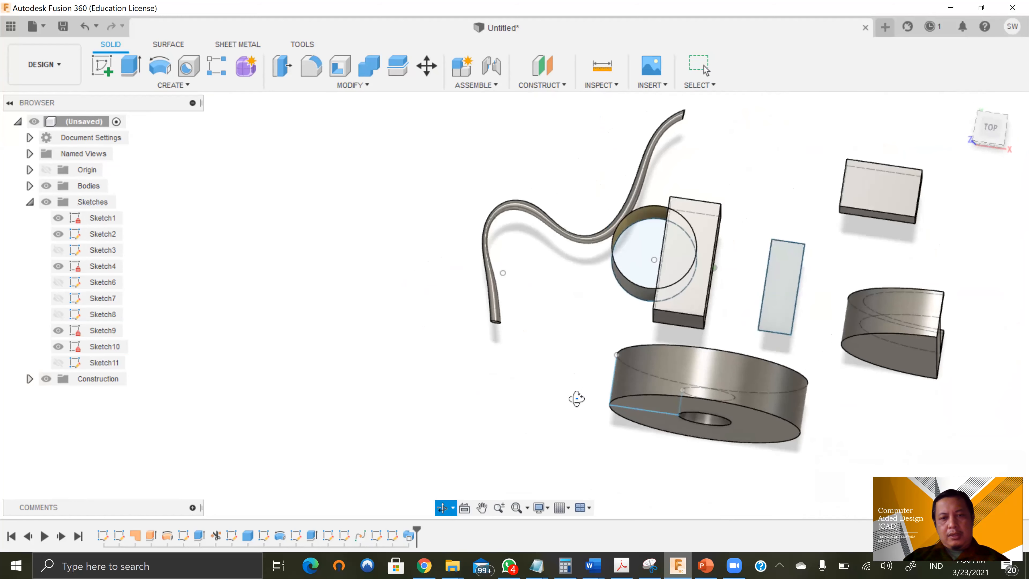
{"action": "left_click", "coordinate": [699, 66]}
{"action": "scroll", "coordinate": [490, 258], "scroll_direction": "up", "scroll_amount": 3}
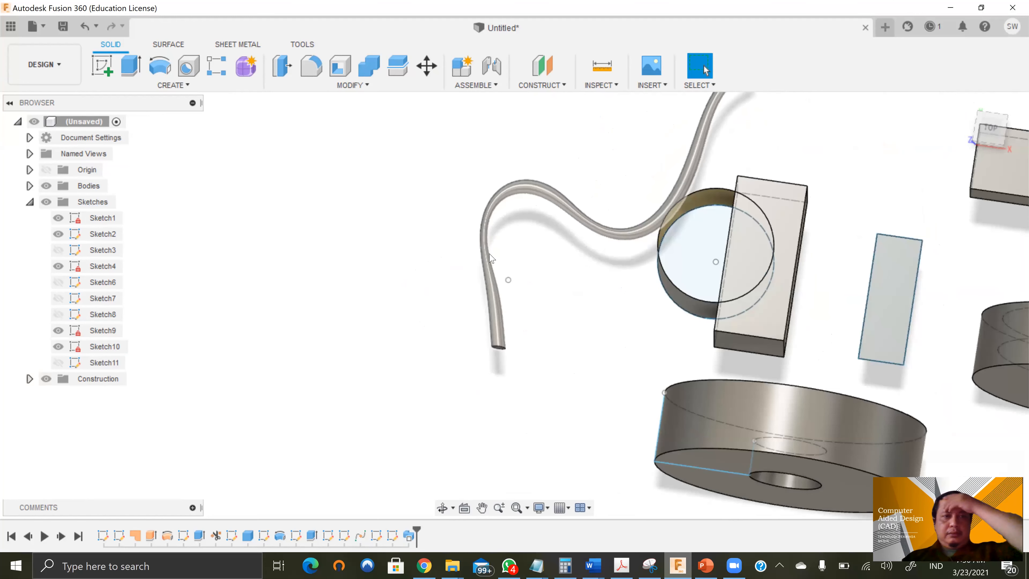
{"action": "left_click", "coordinate": [189, 87]}
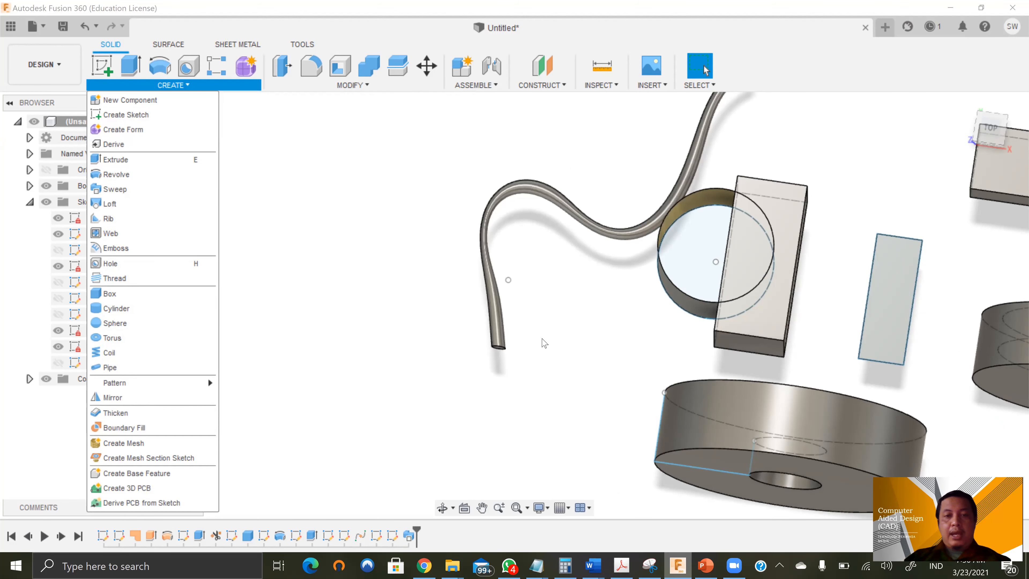
{"action": "left_click", "coordinate": [558, 83]}
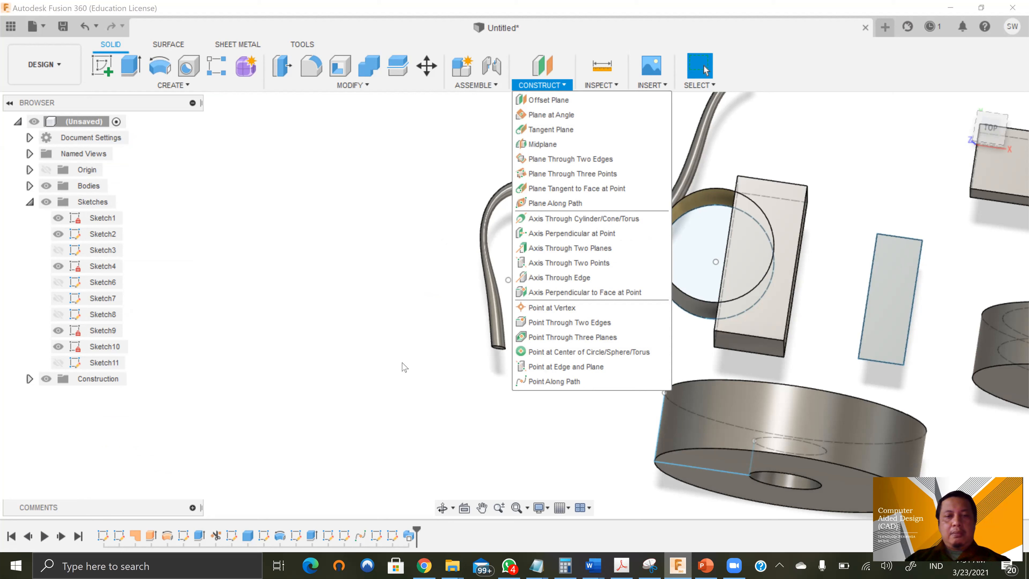
{"action": "left_click", "coordinate": [426, 233]}
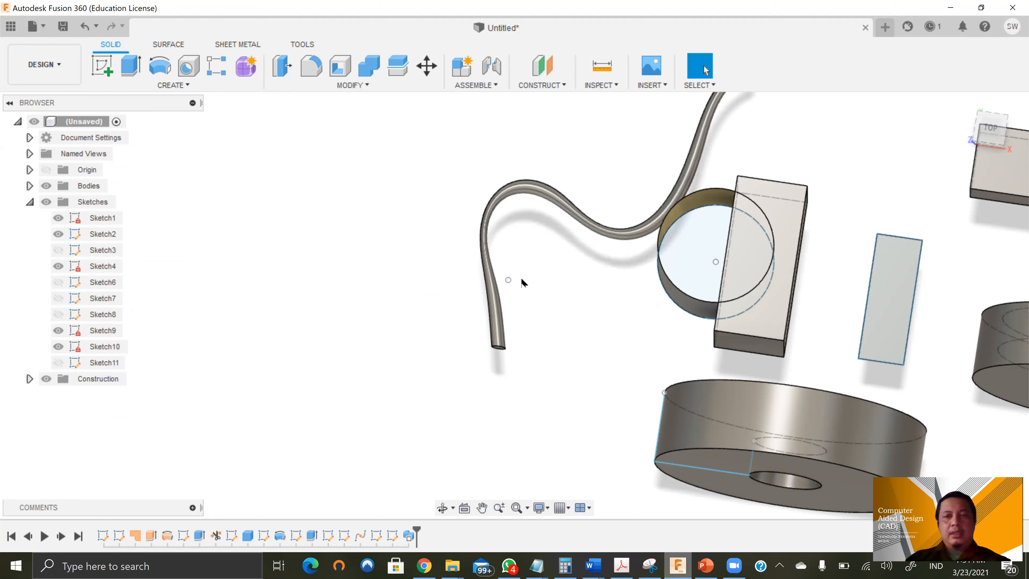
{"action": "scroll", "coordinate": [539, 326], "scroll_direction": "up", "scroll_amount": 1}
{"action": "scroll", "coordinate": [540, 329], "scroll_direction": "down", "scroll_amount": 4}
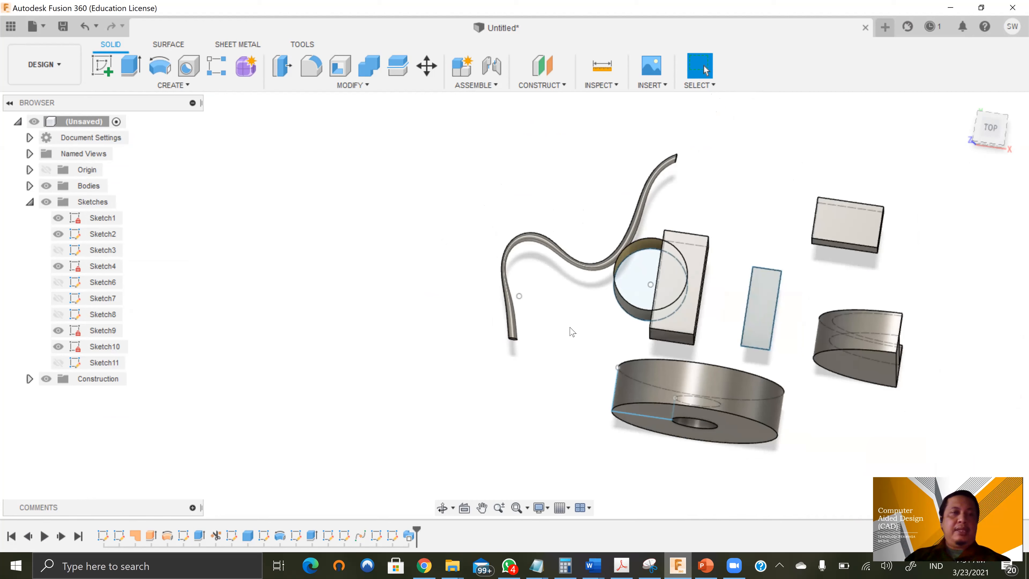
{"action": "left_click", "coordinate": [174, 85]}
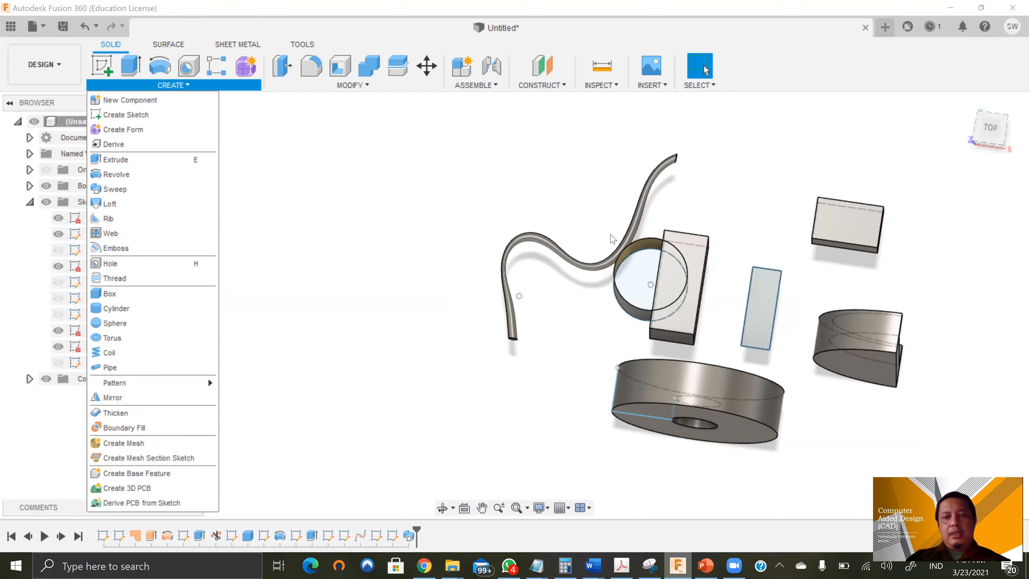
{"action": "middle_click_drag", "start_coordinate": [796, 266], "coordinate": [626, 231]}
{"action": "scroll", "coordinate": [740, 338], "scroll_direction": "down", "scroll_amount": 2}
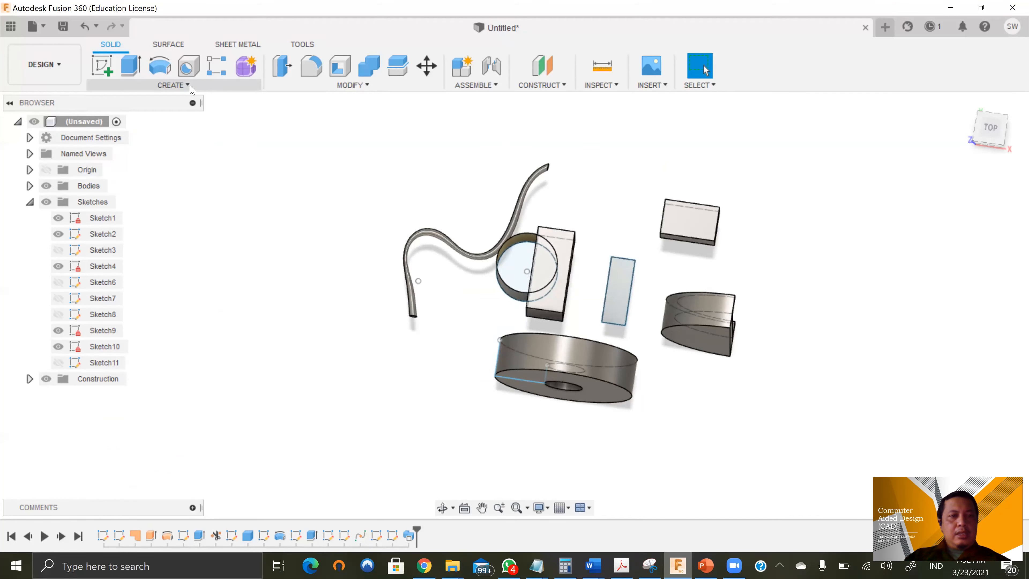
Start a simple hole on the long block's top face and position it about 13 mm from the block's far short edge
{"action": "left_click", "coordinate": [198, 85]}
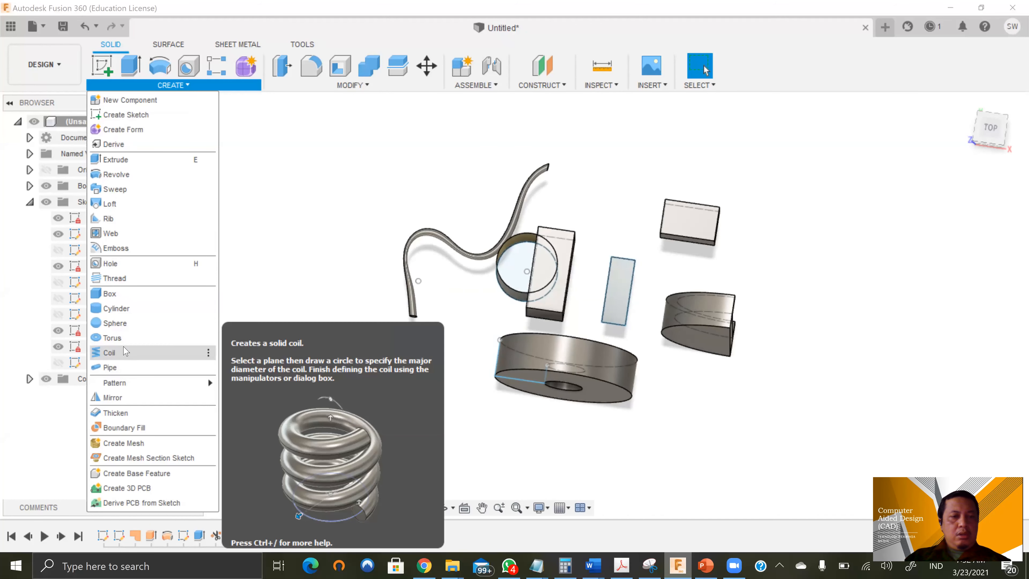
{"action": "left_click", "coordinate": [123, 260]}
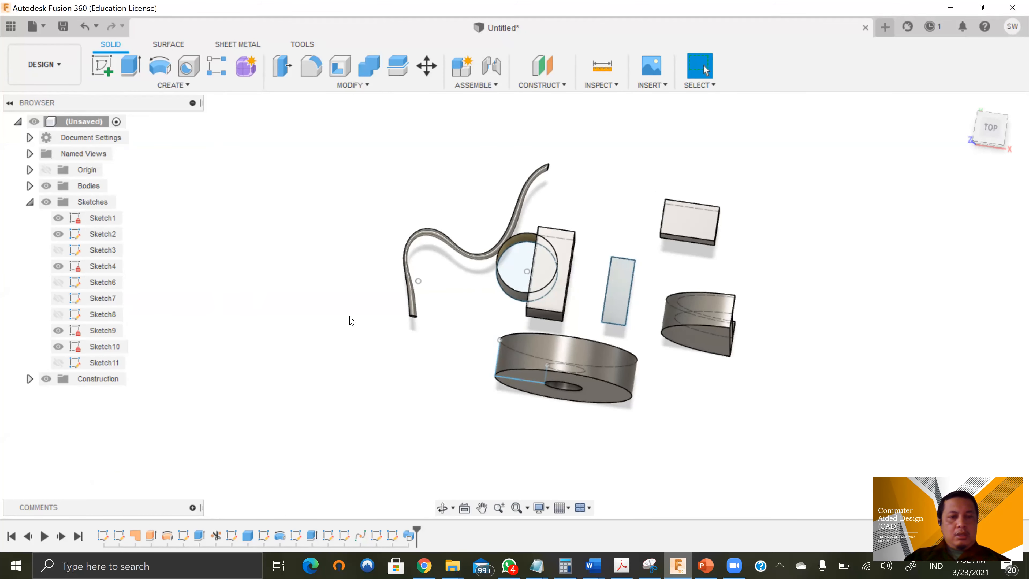
{"action": "left_click", "coordinate": [565, 244]}
{"action": "scroll", "coordinate": [563, 241], "scroll_direction": "up", "scroll_amount": 6}
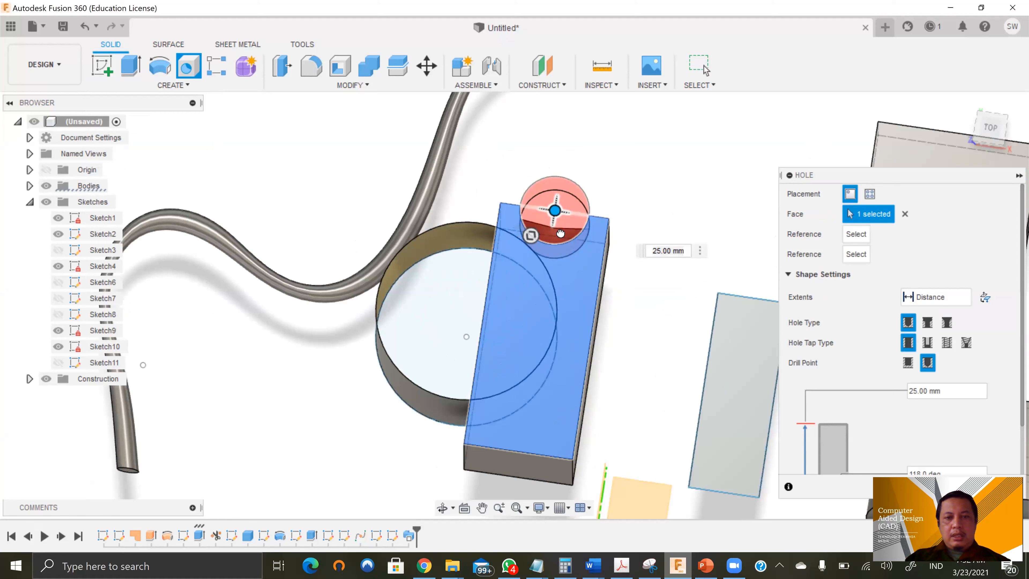
{"action": "left_click_drag", "start_coordinate": [555, 211], "coordinate": [567, 250]}
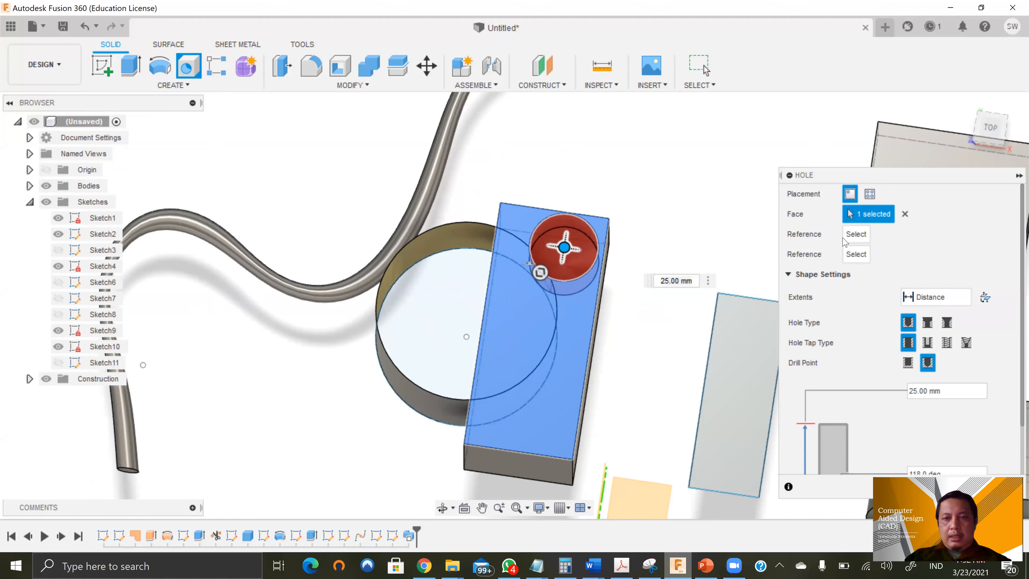
Locate the hole 12 mm from the block's far short edge and 12 mm from its outer long edge, and create it
{"action": "left_click", "coordinate": [531, 211]}
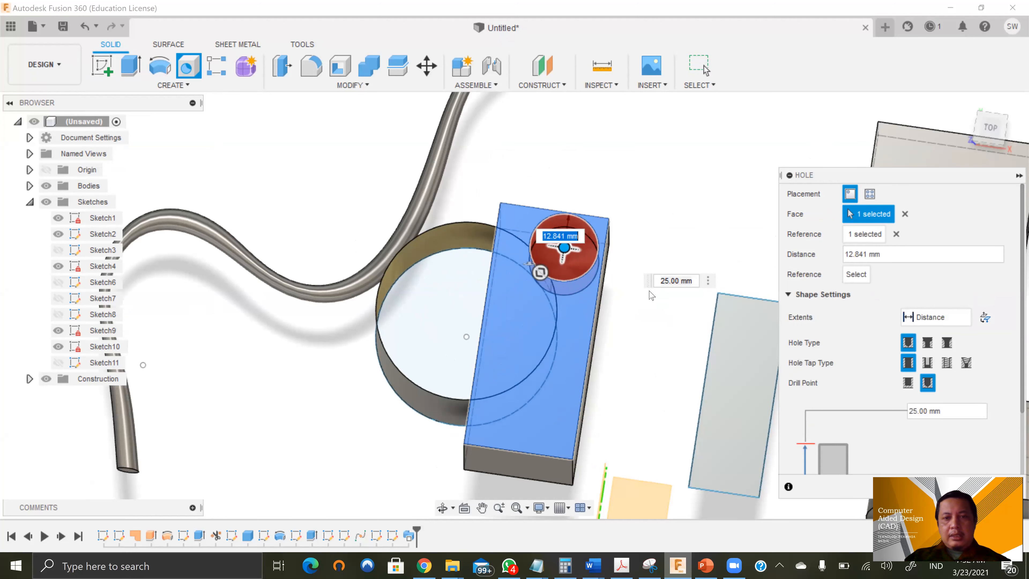
{"action": "type", "text": "12"}
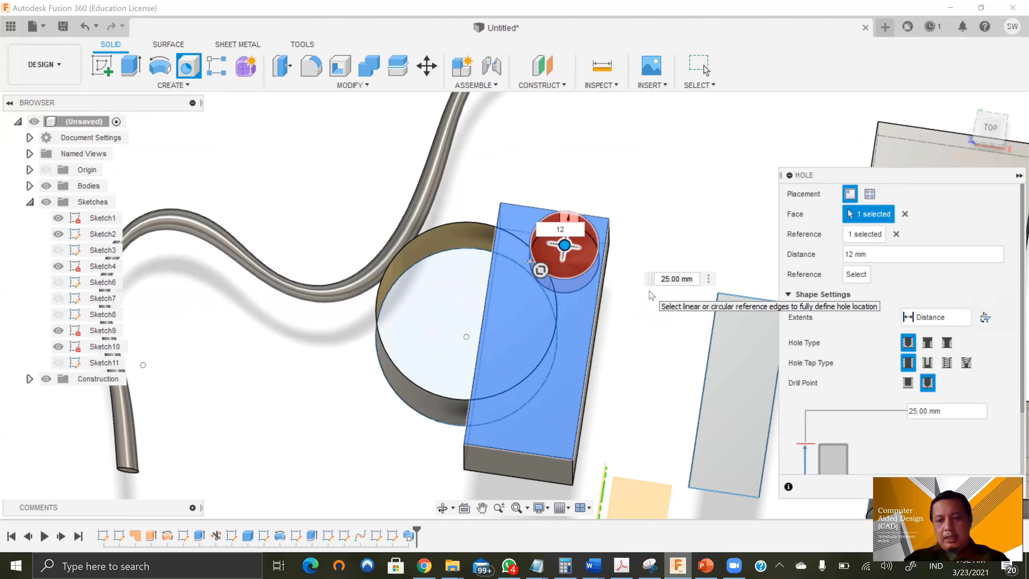
{"action": "key", "text": "Tab"}
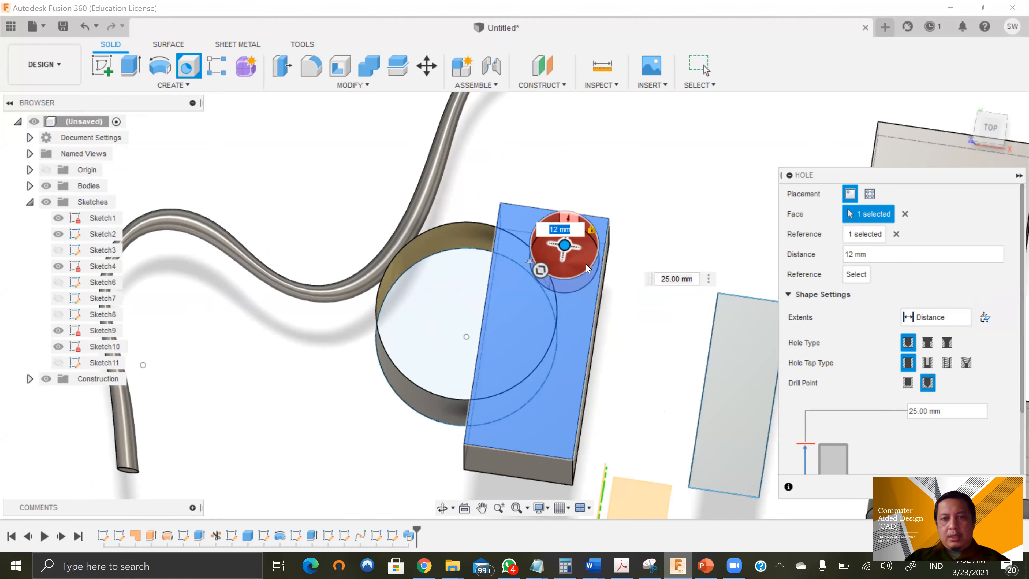
{"action": "left_click", "coordinate": [565, 246]}
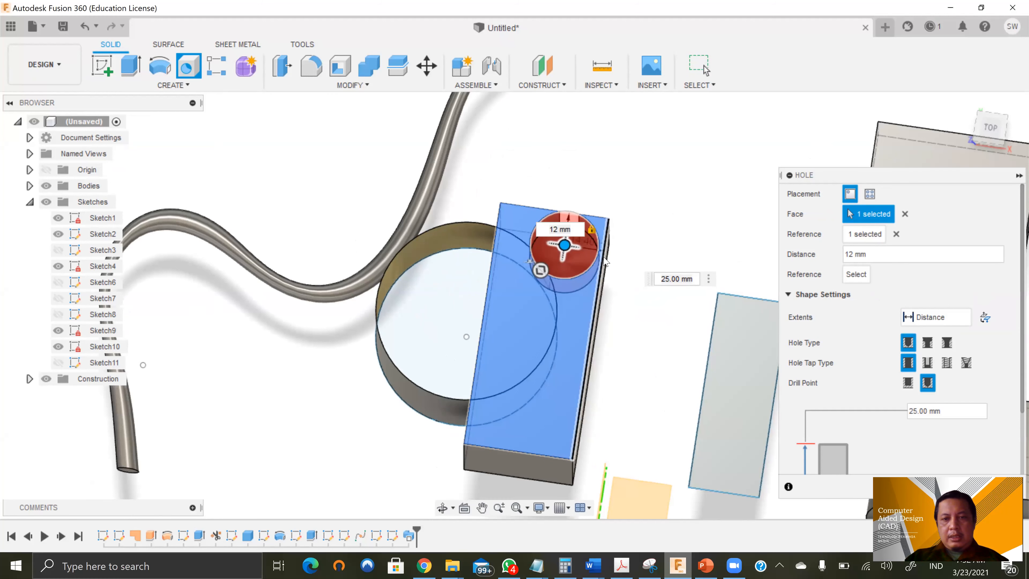
{"action": "left_click", "coordinate": [604, 260]}
{"action": "type", "text": "12"}
{"action": "key", "text": "Return"}
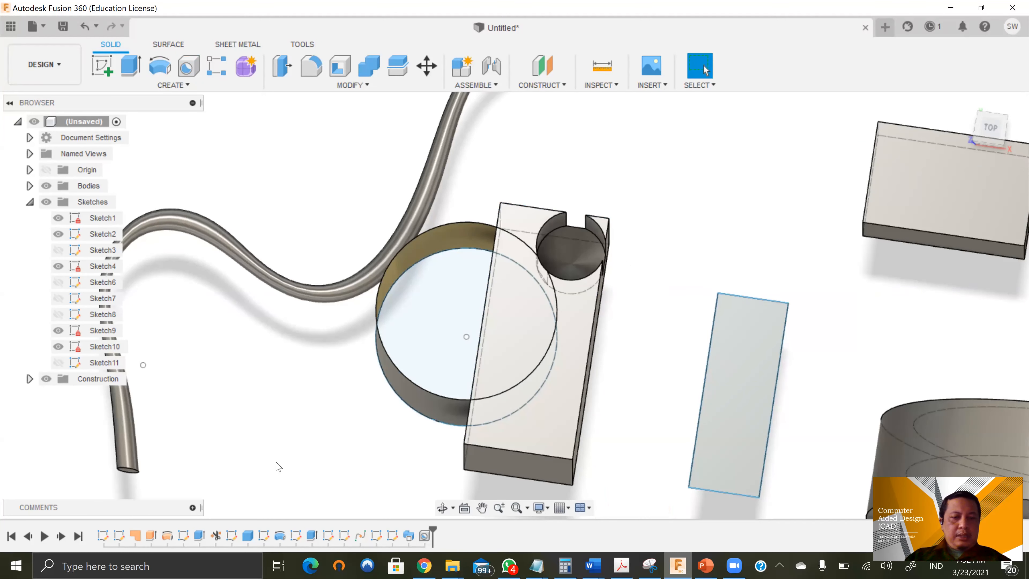
Edit the hole on the long block and set its diameter to 15 mm
{"action": "right_click", "coordinate": [425, 536]}
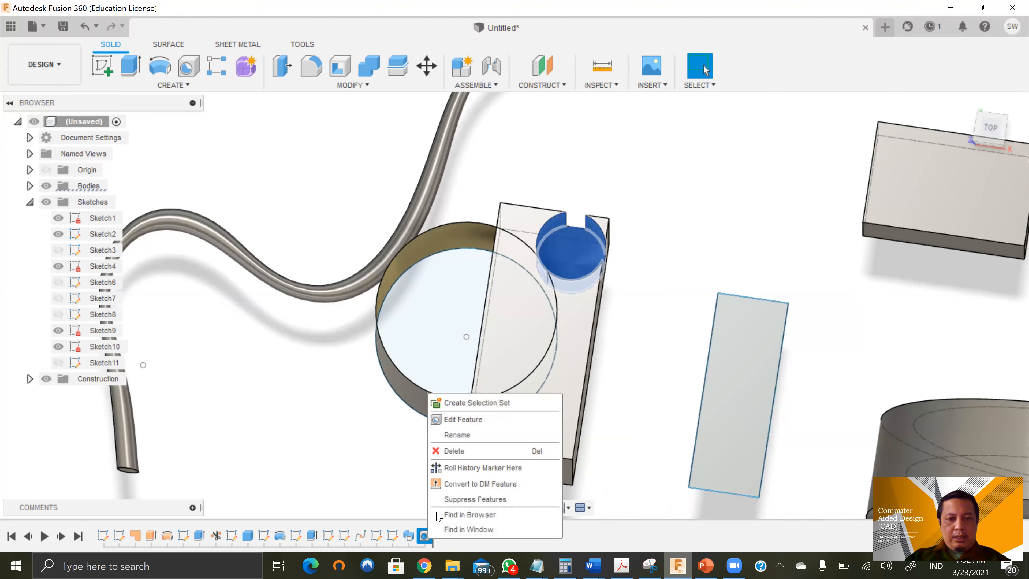
{"action": "left_click", "coordinate": [458, 419]}
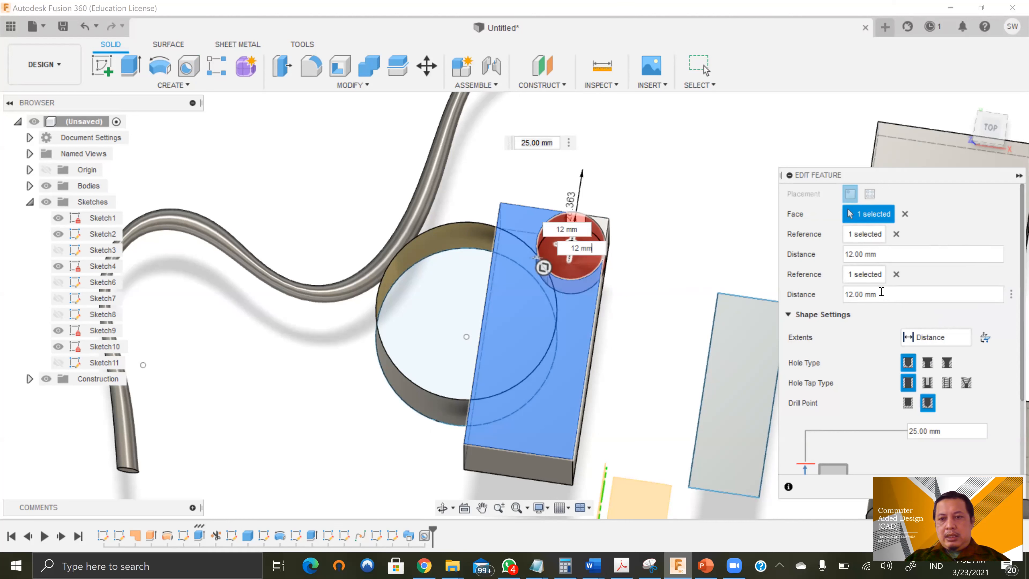
{"action": "left_click_drag", "start_coordinate": [917, 172], "coordinate": [894, 86]}
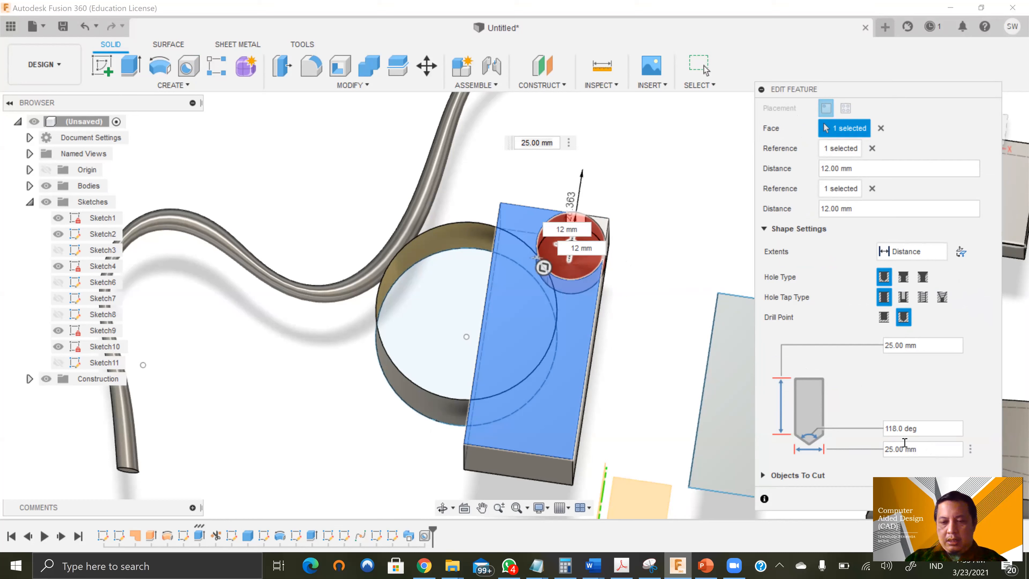
{"action": "key", "text": "BackSpace"}
{"action": "type", "text": "1"}
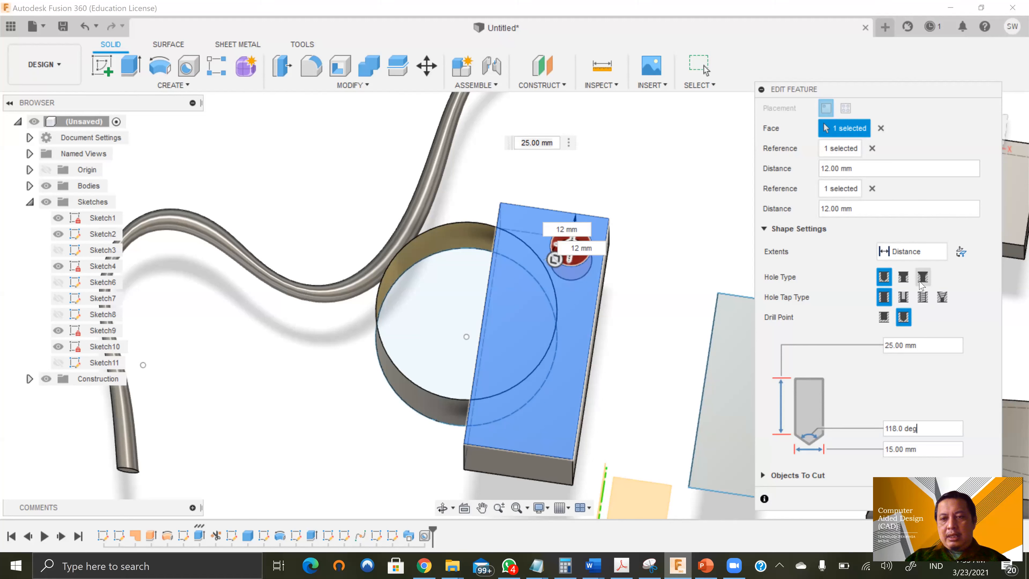
Try the counterbore, countersink, tapped and taper-tapped options on the hole, and give it a flat drill point
{"action": "left_click", "coordinate": [906, 282]}
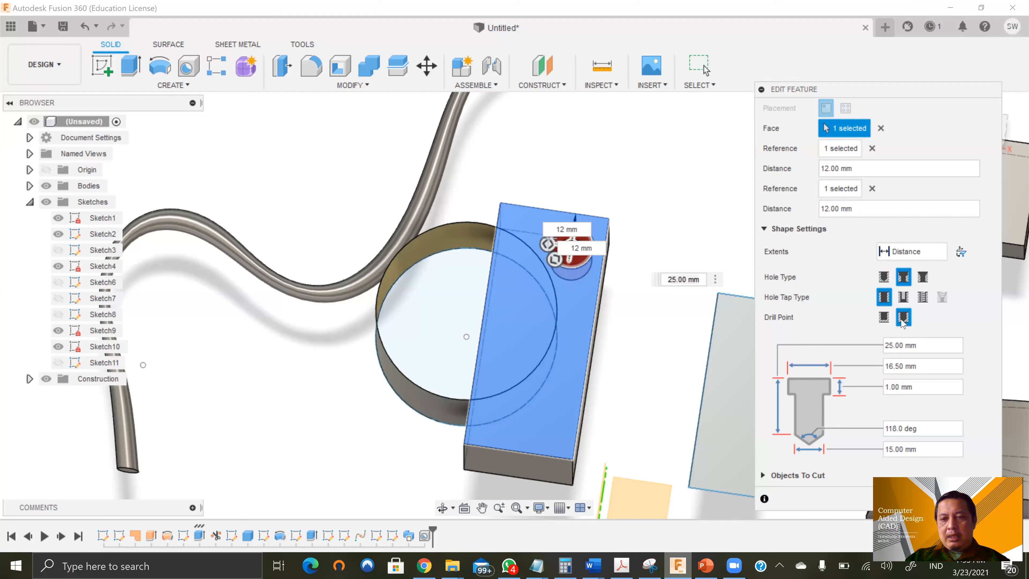
{"action": "left_click", "coordinate": [923, 277]}
{"action": "left_click", "coordinate": [903, 297]}
{"action": "left_click", "coordinate": [943, 297]}
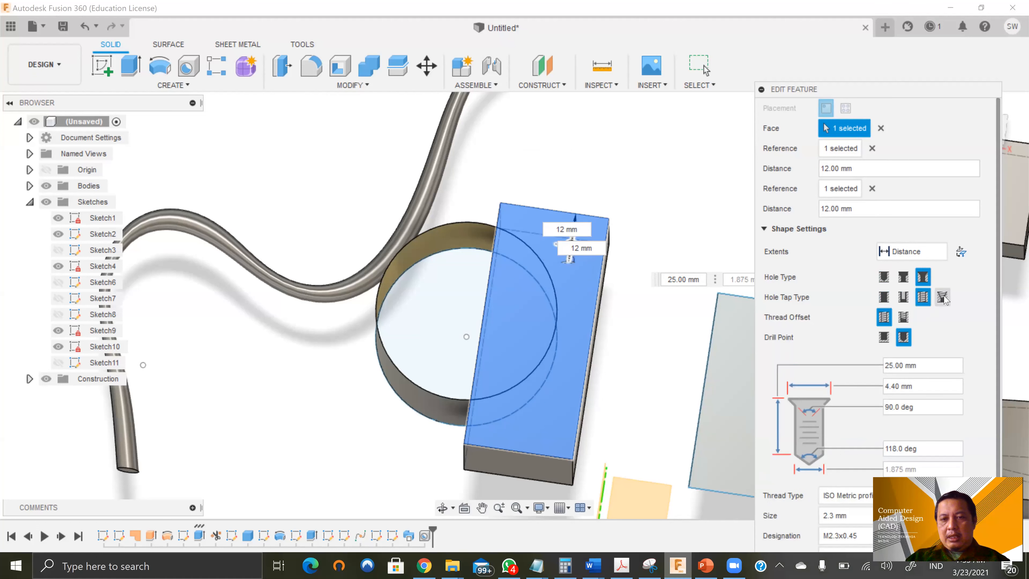
{"action": "left_click", "coordinate": [884, 318]}
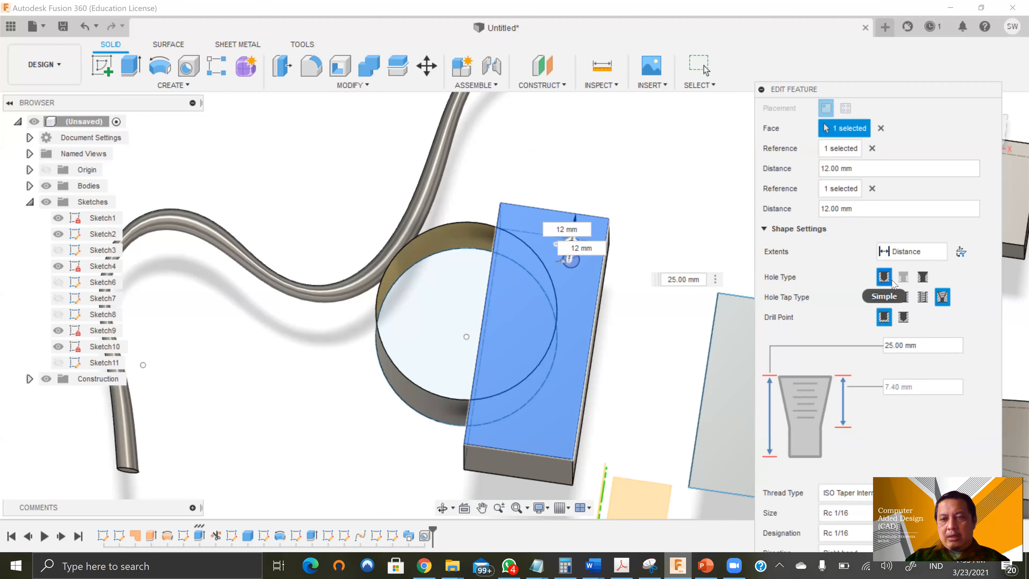
{"action": "key", "text": "Tab"}
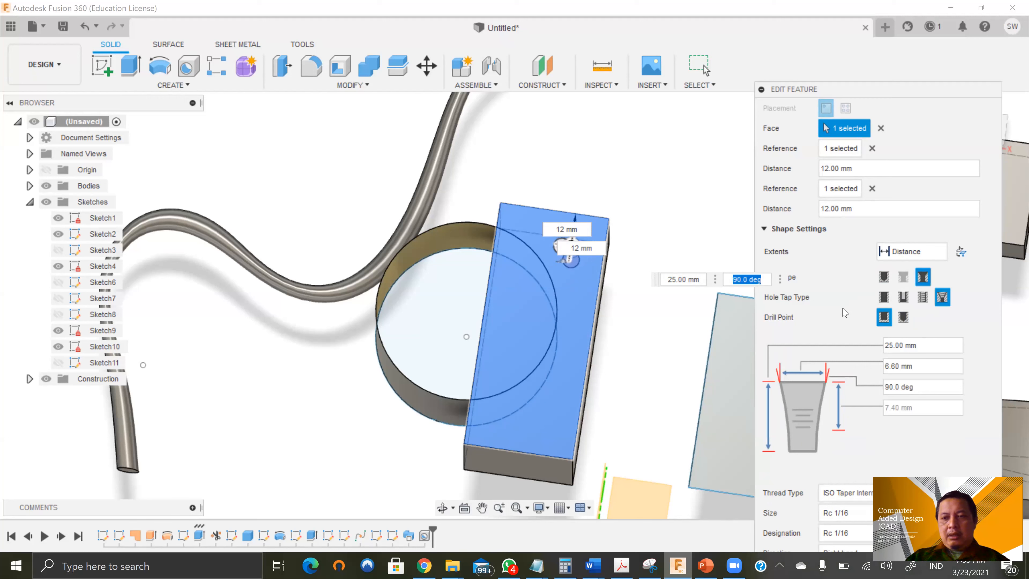
Make the hole an untapped counterbore and apply the edit
{"action": "left_click", "coordinate": [904, 297]}
{"action": "left_click", "coordinate": [884, 298]}
{"action": "left_click", "coordinate": [883, 277]}
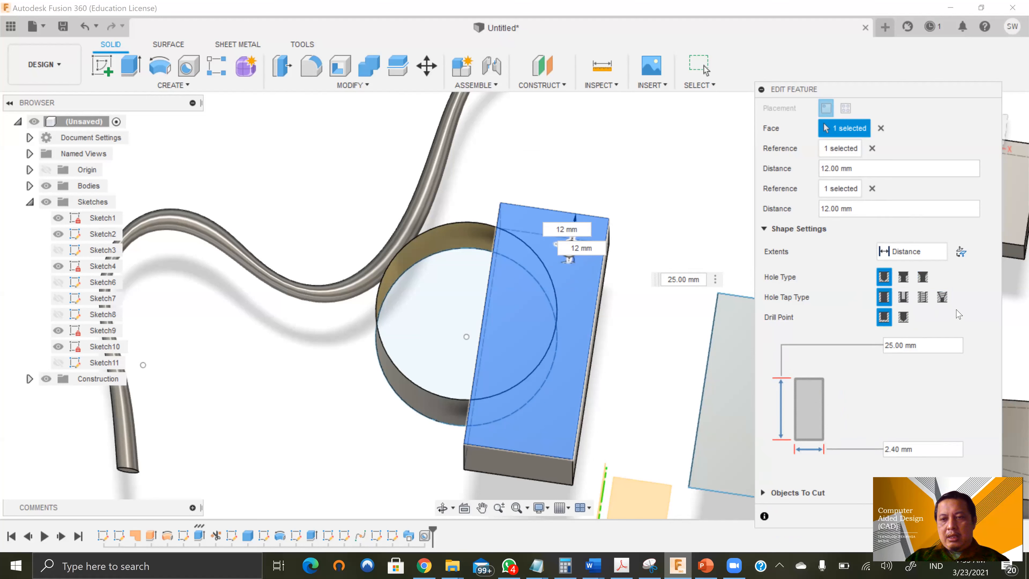
{"action": "left_click", "coordinate": [904, 278]}
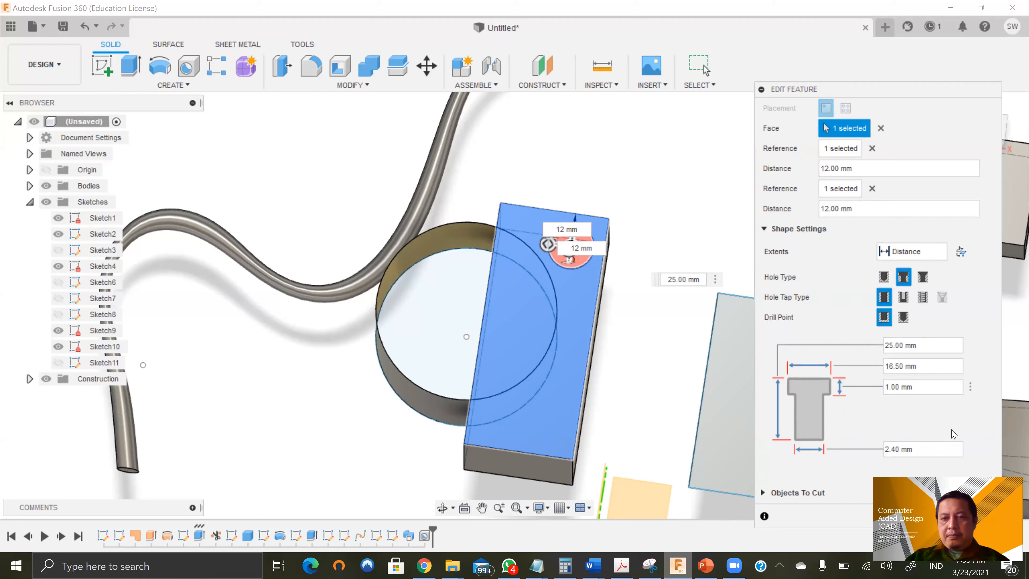
{"action": "left_click_drag", "start_coordinate": [847, 90], "coordinate": [754, 43]}
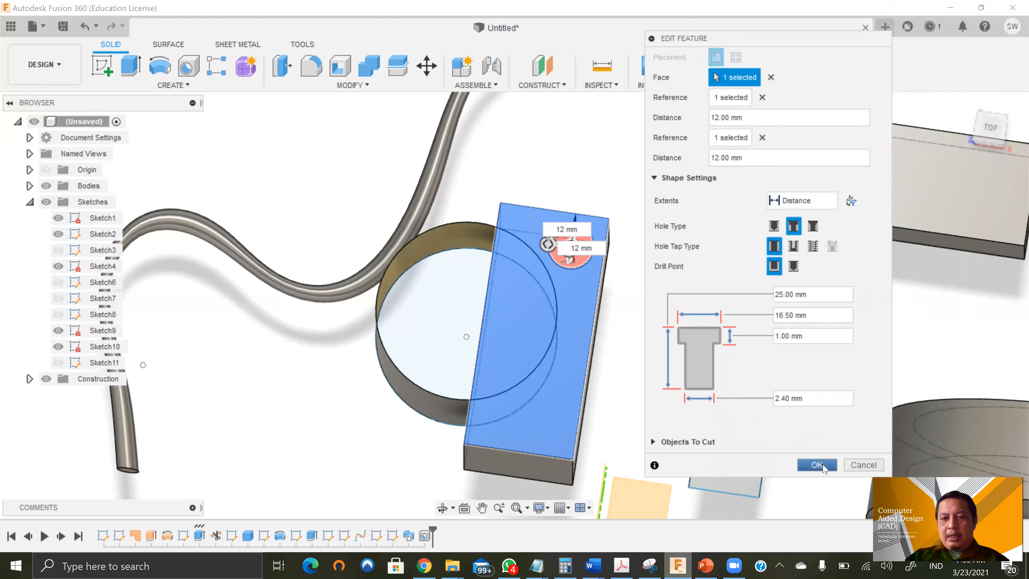
{"action": "left_click", "coordinate": [835, 468]}
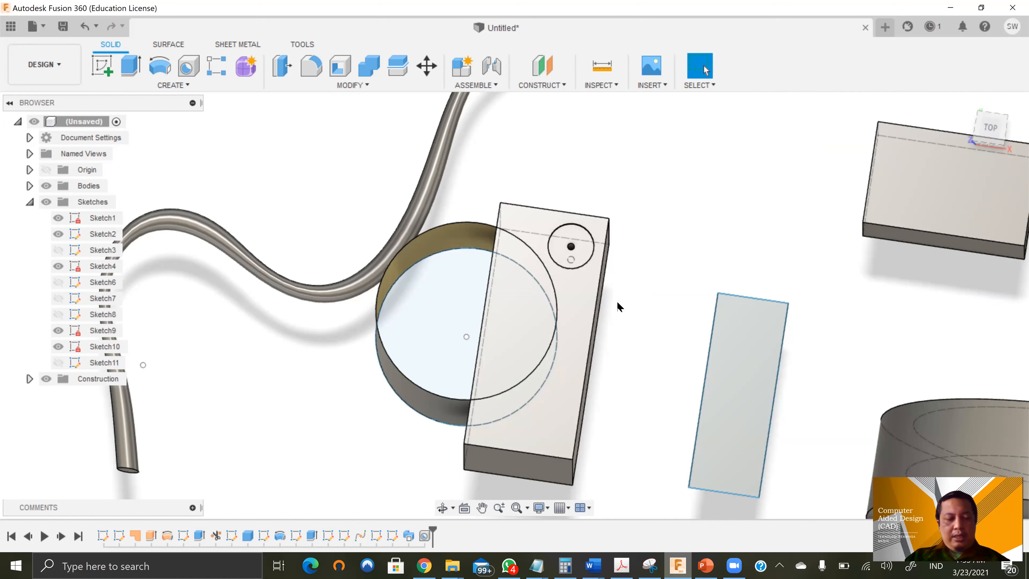
Edit the counterbore hole again and set the diameter of its lower bore to 10 mm
{"action": "middle_click_drag", "start_coordinate": [614, 319], "coordinate": [629, 277], "text": "shift"}
{"action": "scroll", "coordinate": [641, 284], "scroll_direction": "up", "scroll_amount": 5}
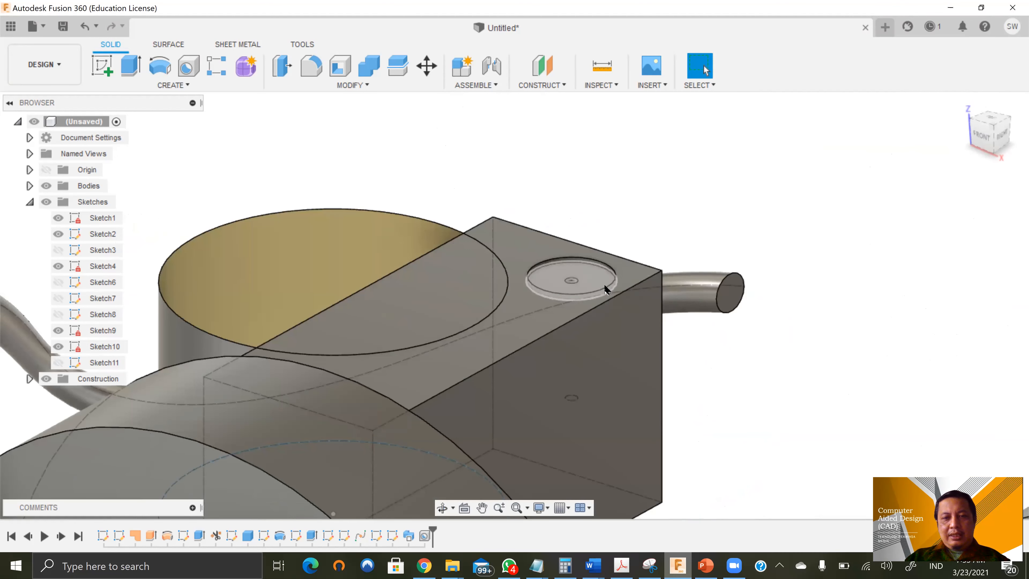
{"action": "scroll", "coordinate": [606, 288], "scroll_direction": "up", "scroll_amount": 2}
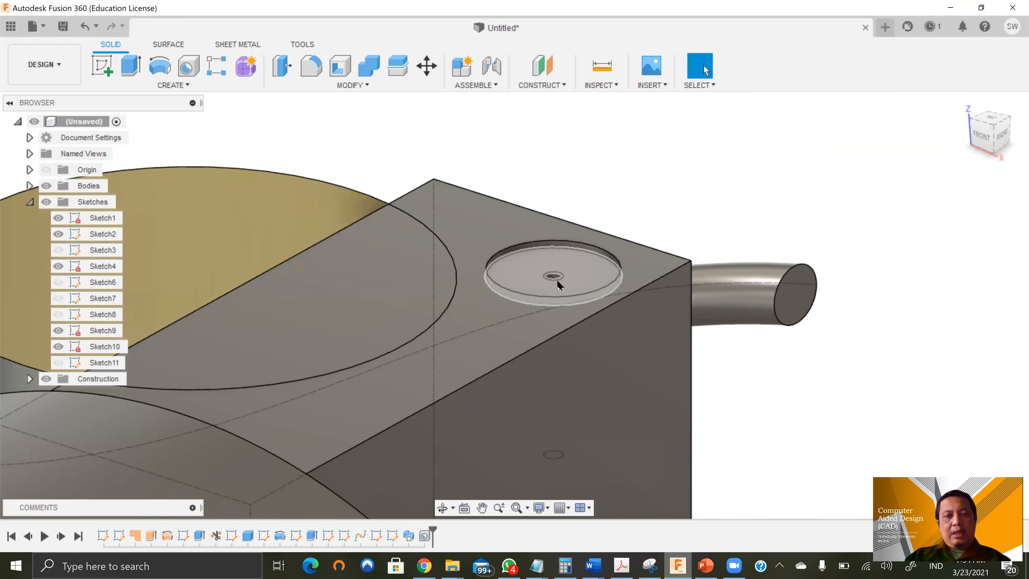
{"action": "right_click", "coordinate": [424, 536]}
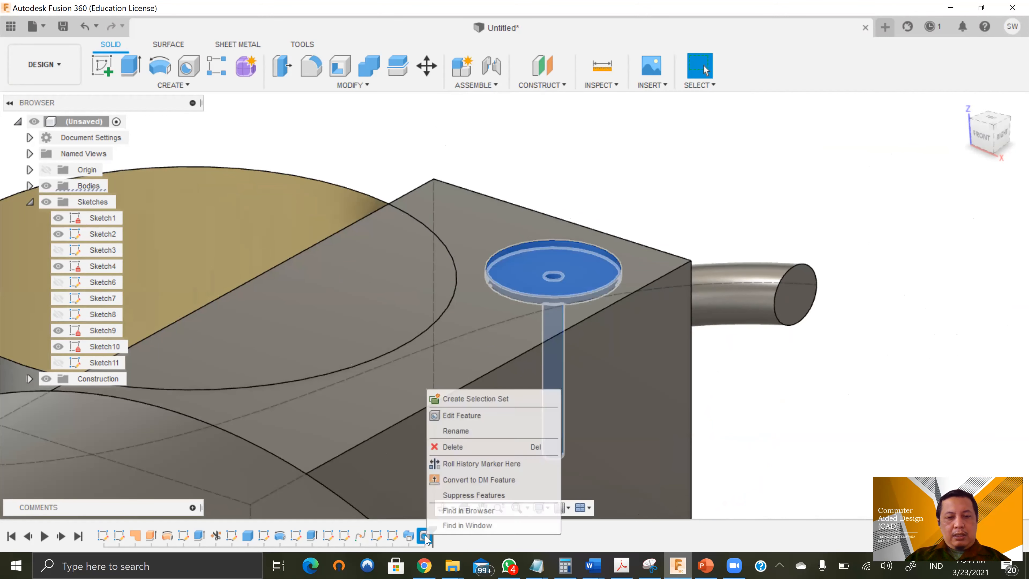
{"action": "left_click", "coordinate": [470, 417]}
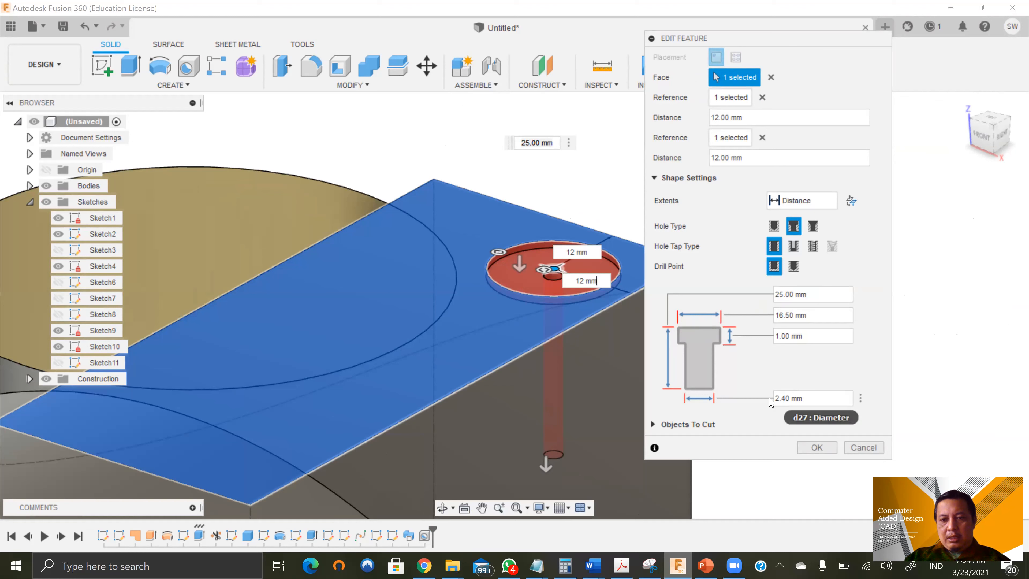
{"action": "left_click", "coordinate": [791, 393]}
{"action": "key", "text": "BackSpace"}
{"action": "key", "text": "BackSpace"}
{"action": "key", "text": "BackSpace"}
{"action": "type", "text": "1"}
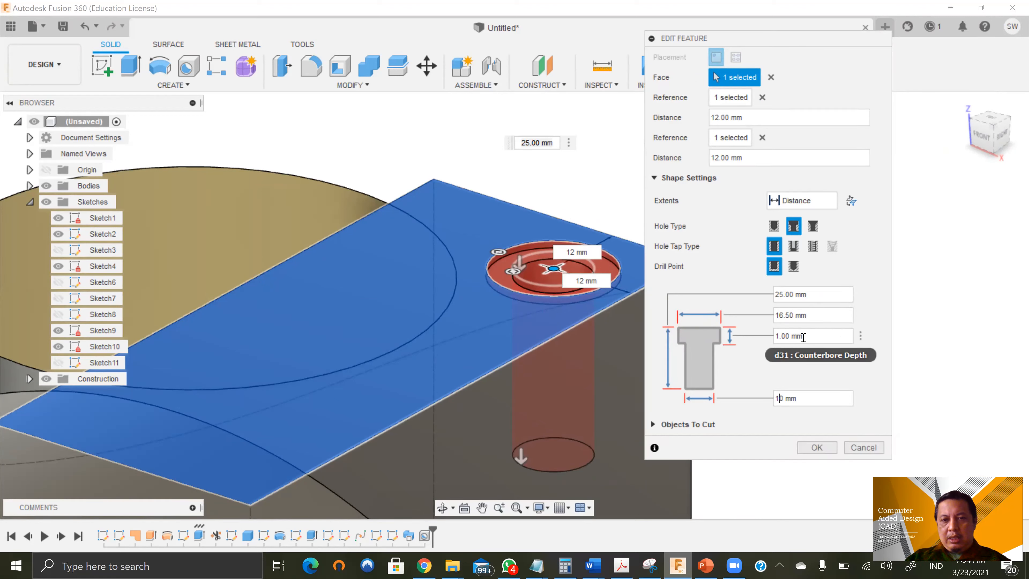
{"action": "left_click", "coordinate": [829, 322]}
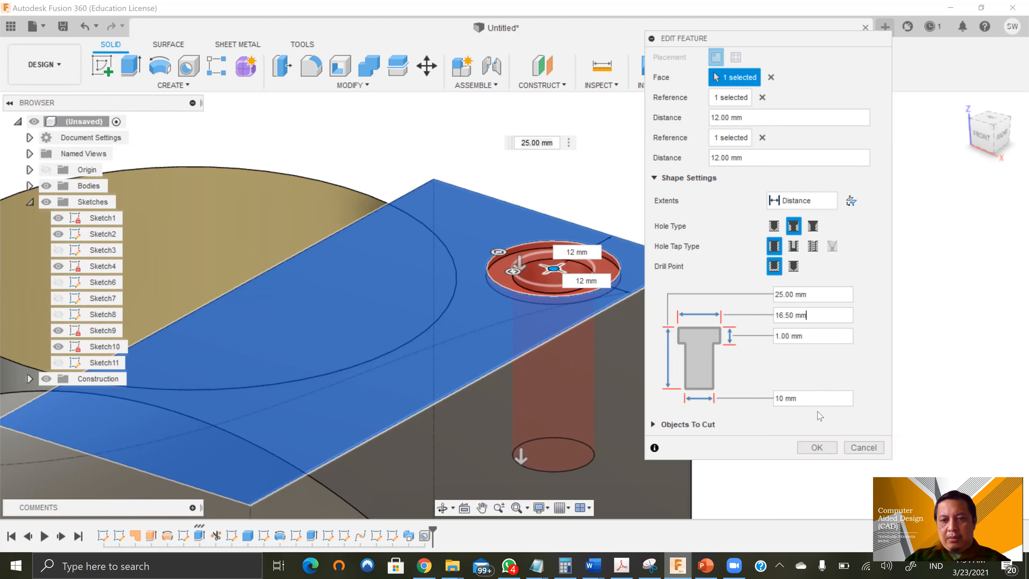
{"action": "left_click", "coordinate": [820, 448]}
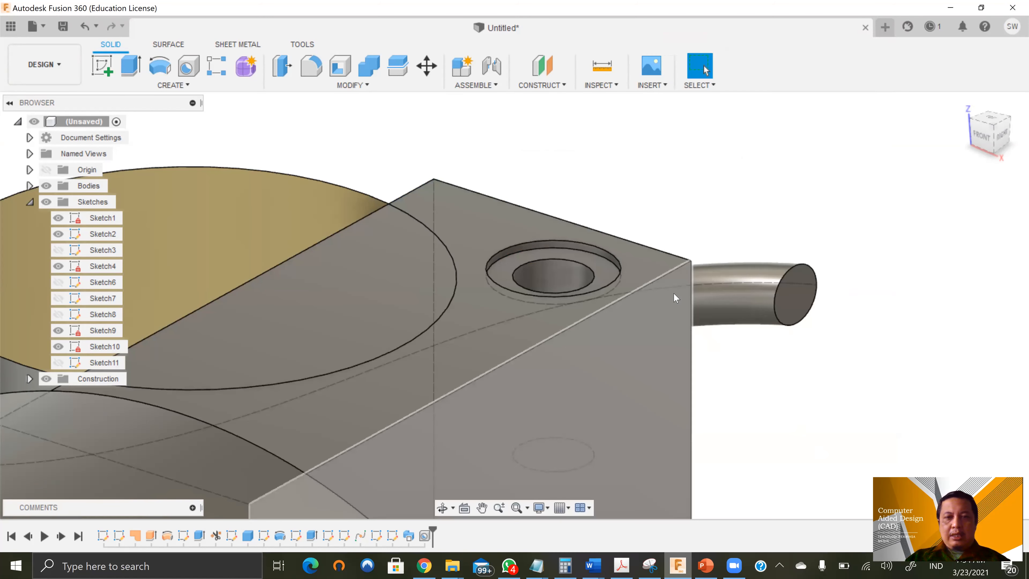
Examine the counterbored hole on the long block and the surrounding bodies
{"action": "scroll", "coordinate": [674, 293], "scroll_direction": "down", "scroll_amount": 3}
{"action": "middle_click_drag", "start_coordinate": [717, 243], "coordinate": [616, 365], "text": "shift"}
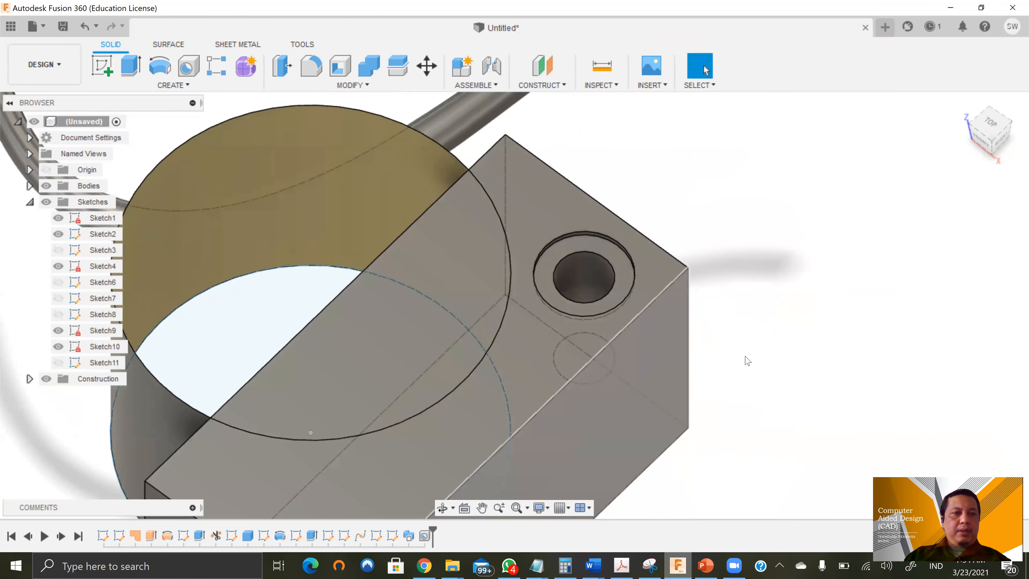
{"action": "scroll", "coordinate": [706, 321], "scroll_direction": "down", "scroll_amount": 3}
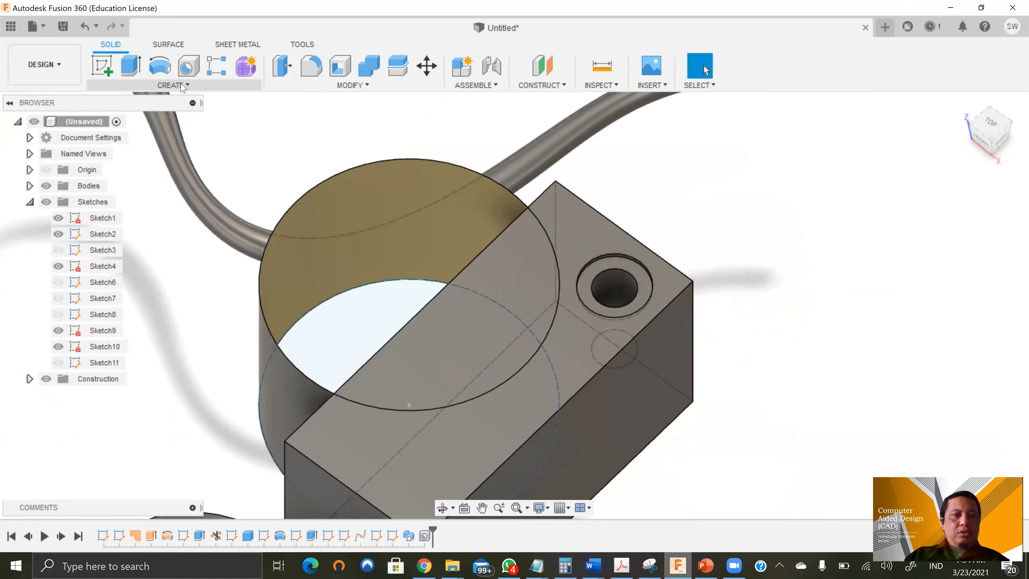
{"action": "left_click", "coordinate": [183, 86]}
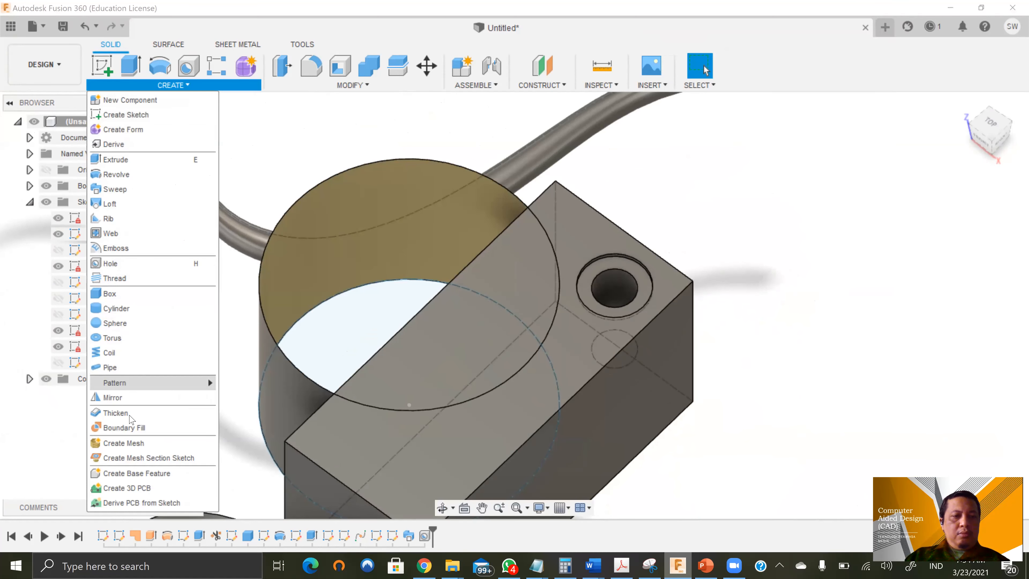
{"action": "left_click", "coordinate": [826, 197]}
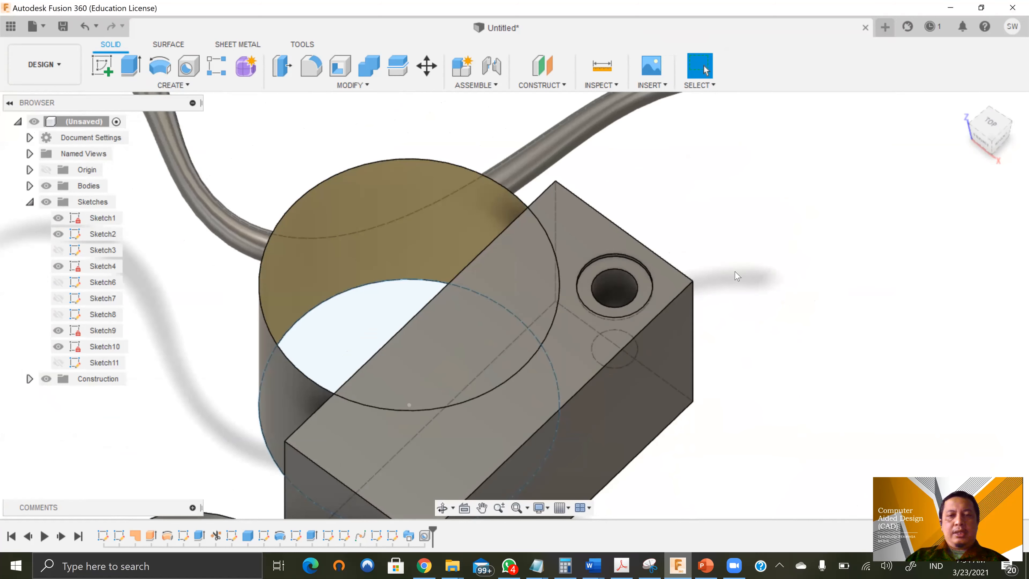
{"action": "scroll", "coordinate": [737, 276], "scroll_direction": "down", "scroll_amount": 4}
{"action": "scroll", "coordinate": [620, 260], "scroll_direction": "down", "scroll_amount": 2}
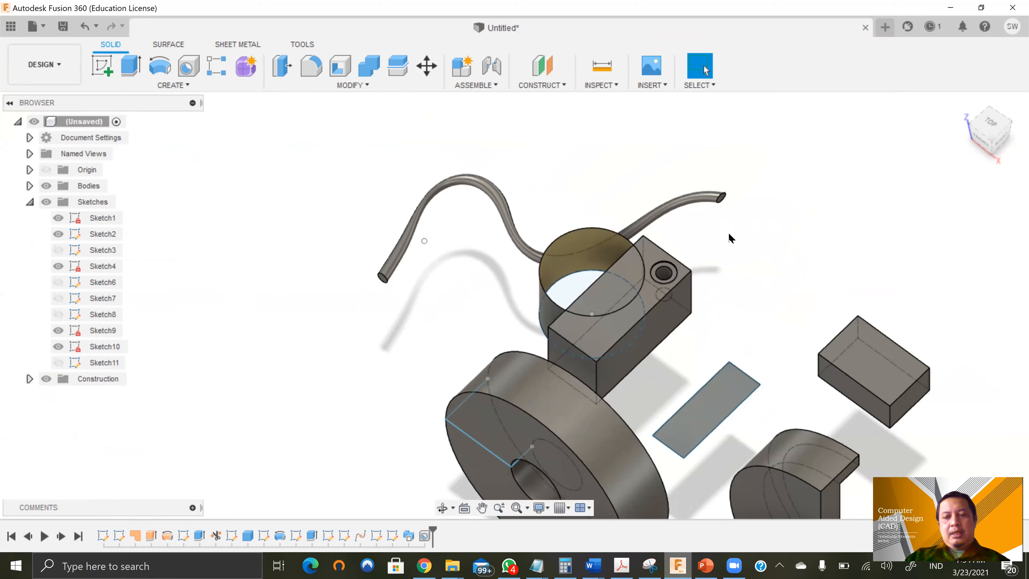
{"action": "scroll", "coordinate": [464, 283], "scroll_direction": "down", "scroll_amount": 2}
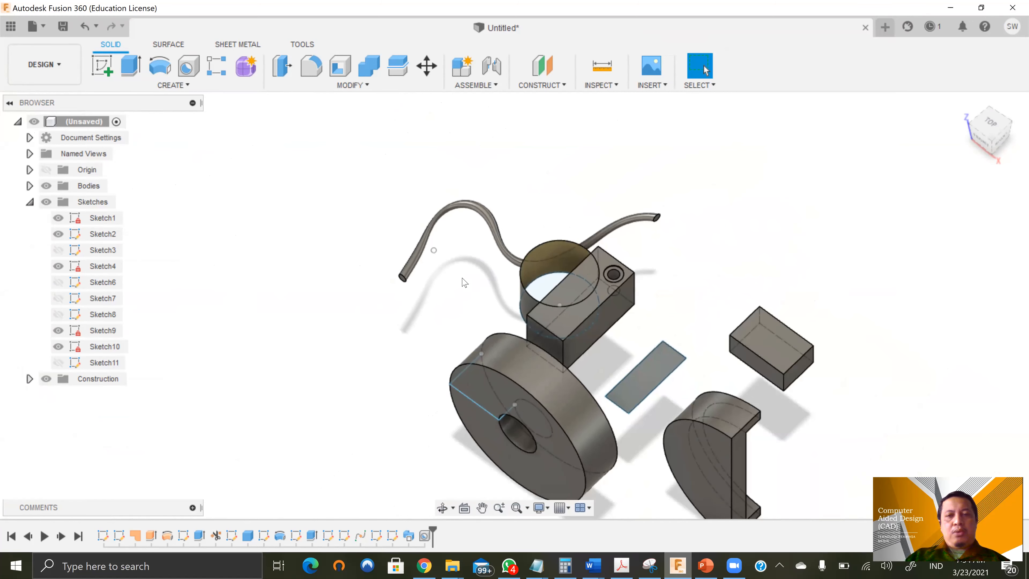
{"action": "scroll", "coordinate": [729, 317], "scroll_direction": "up", "scroll_amount": 2}
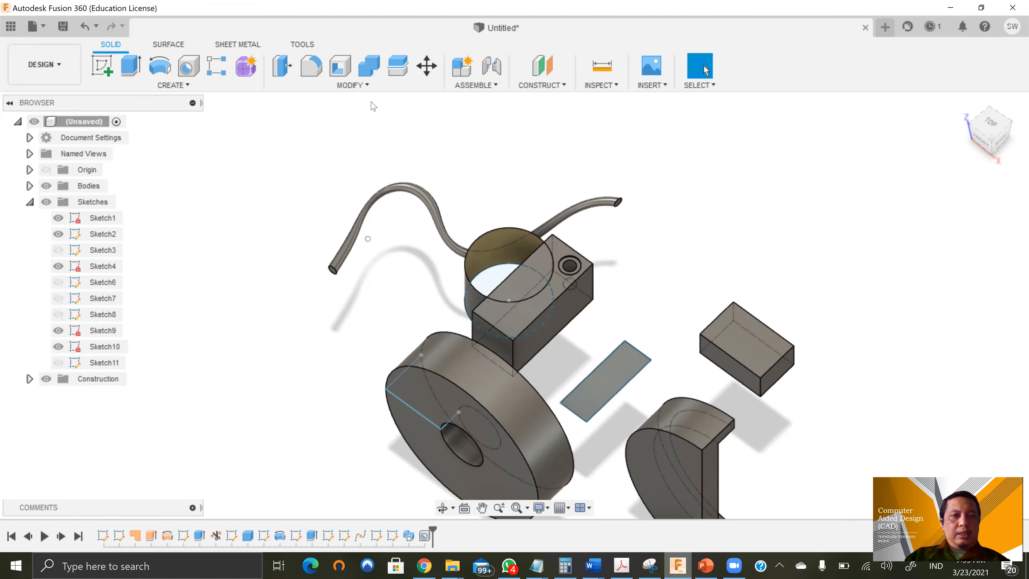
Fillet the top edge of the long block's short end opposite the hole with a 10 mm radius
{"action": "left_click", "coordinate": [366, 86]}
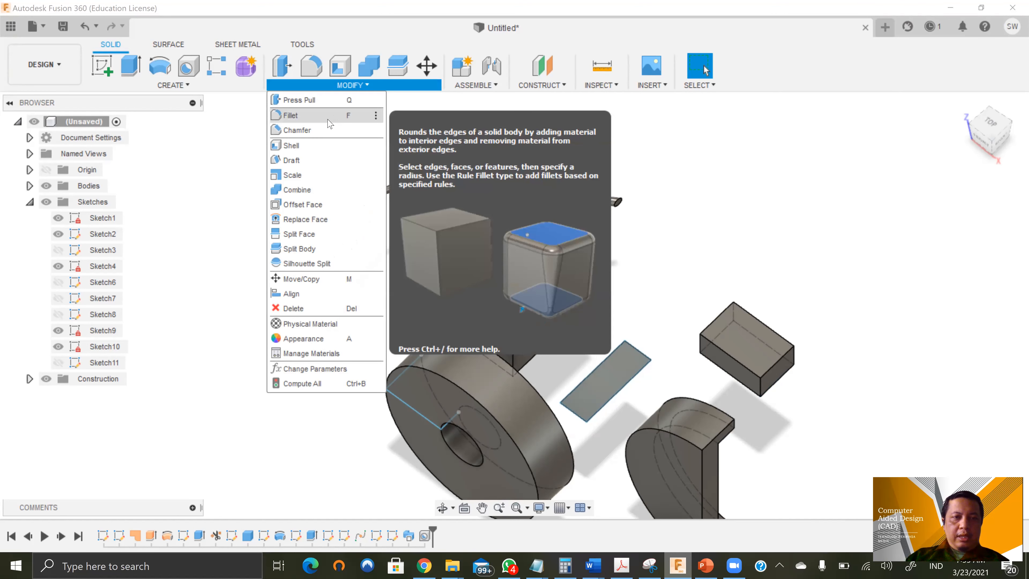
{"action": "left_click", "coordinate": [328, 121]}
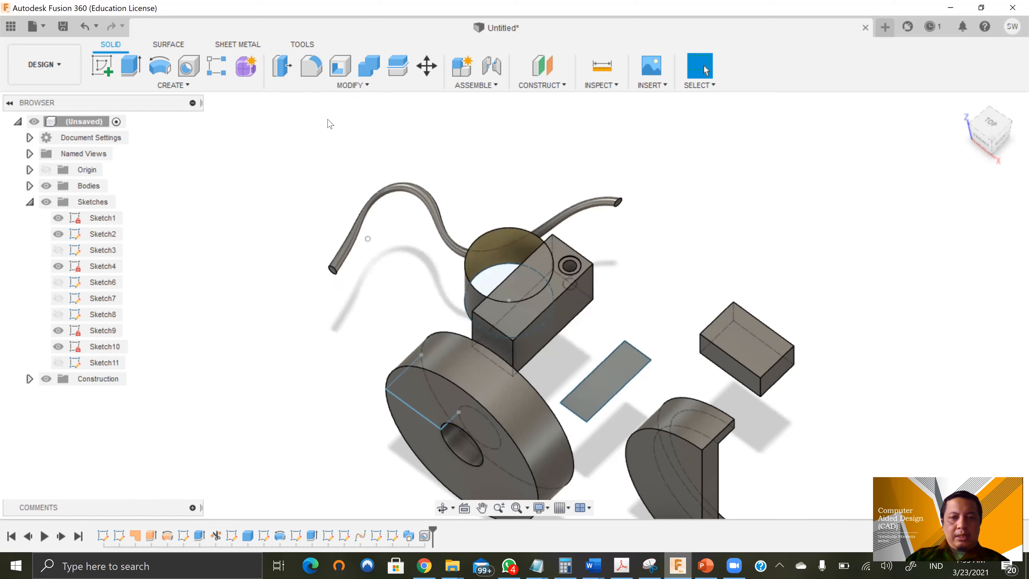
{"action": "left_click", "coordinate": [498, 337]}
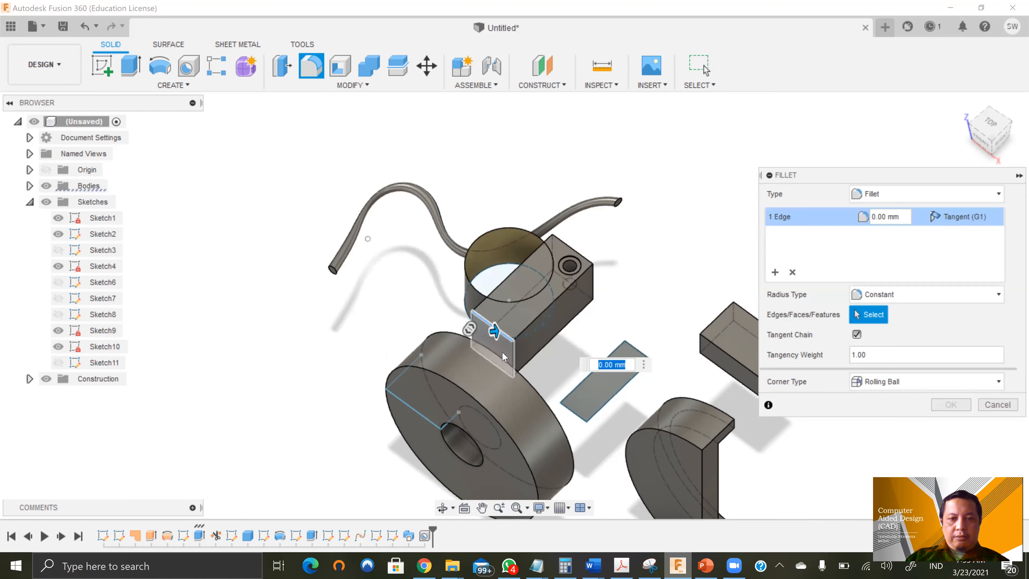
{"action": "left_click_drag", "start_coordinate": [495, 332], "coordinate": [501, 330]}
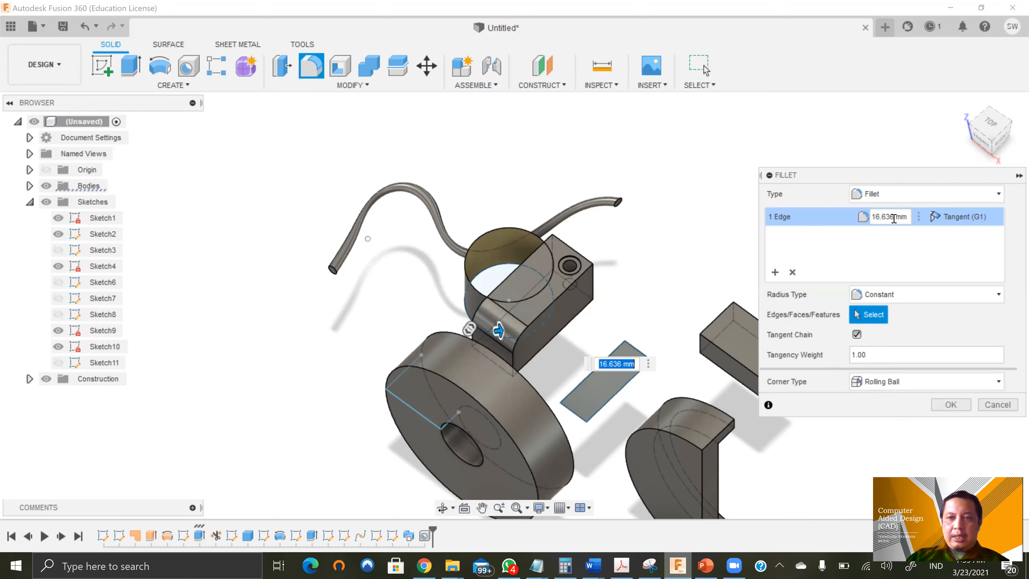
{"action": "left_click", "coordinate": [893, 219]}
{"action": "type", "text": "1"}
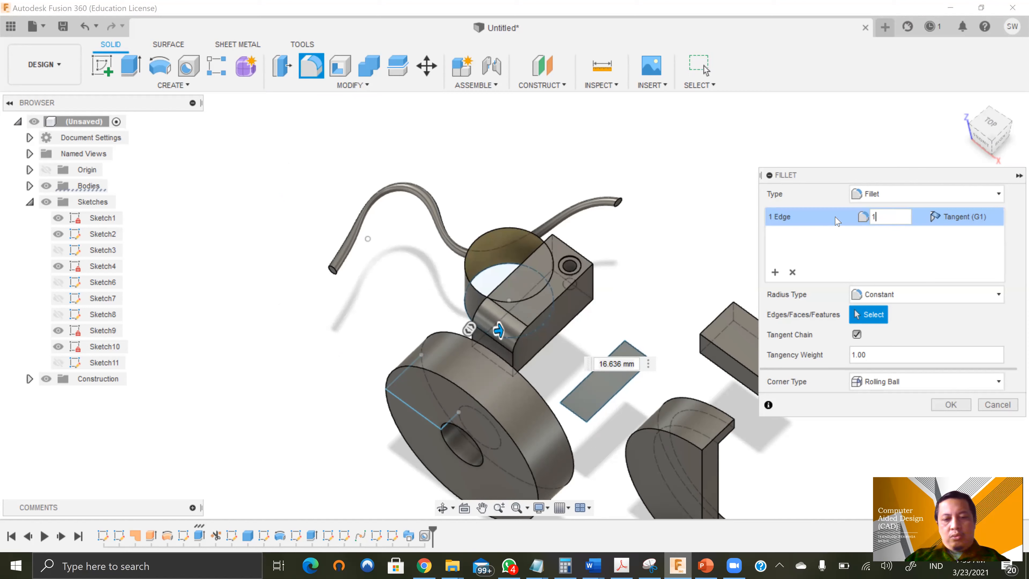
{"action": "type", "text": "0"}
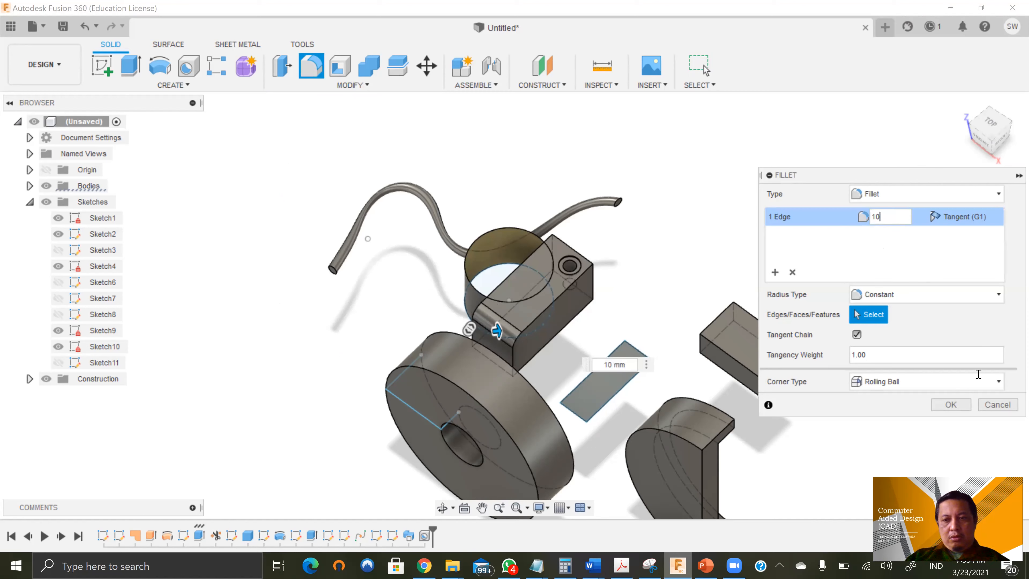
{"action": "left_click", "coordinate": [951, 405]}
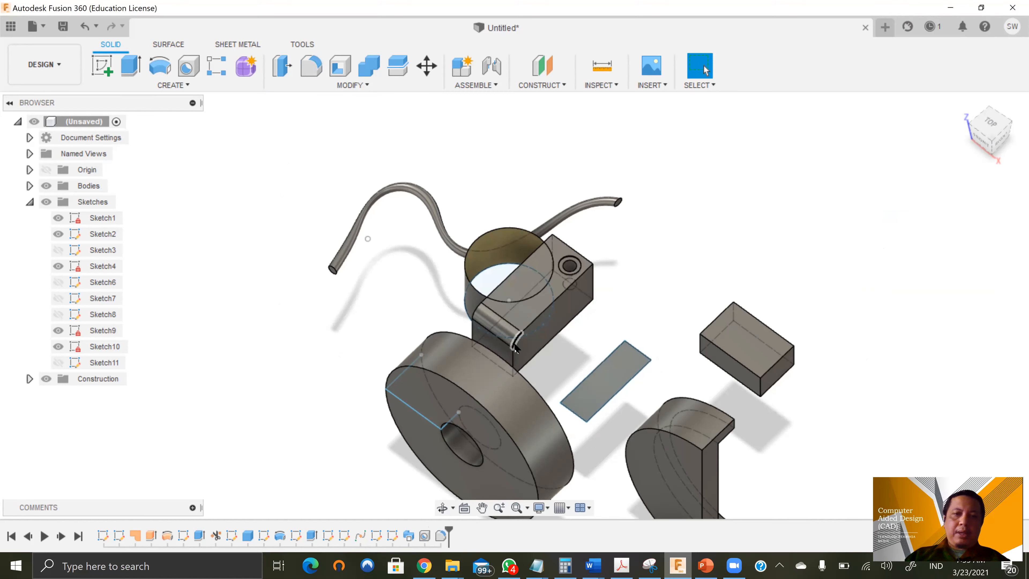
{"action": "left_click", "coordinate": [354, 86]}
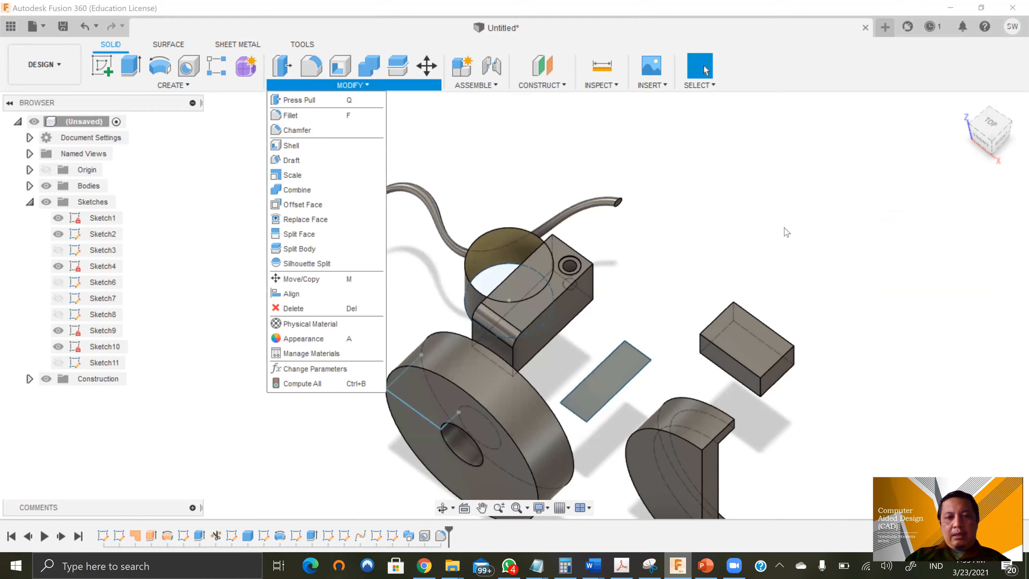
{"action": "mouse_move", "coordinate": [804, 319]}
{"action": "middle_mouse_down", "text": "shift"}
{"action": "mouse_move", "coordinate": [747, 281]}
{"action": "mouse_move", "coordinate": [760, 234]}
{"action": "mouse_move", "coordinate": [742, 301]}
{"action": "mouse_move", "coordinate": [807, 336]}
{"action": "middle_mouse_up", "text": "shift"}
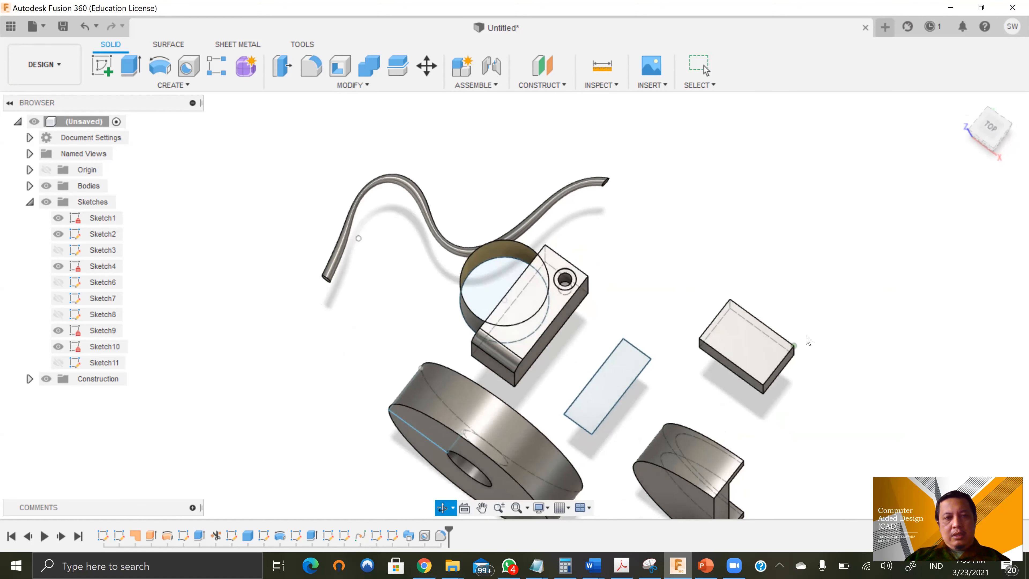
Shell the small rectangular block open at its top face with an inside thickness of 1 mm
{"action": "left_click", "coordinate": [351, 86]}
{"action": "left_click", "coordinate": [326, 148]}
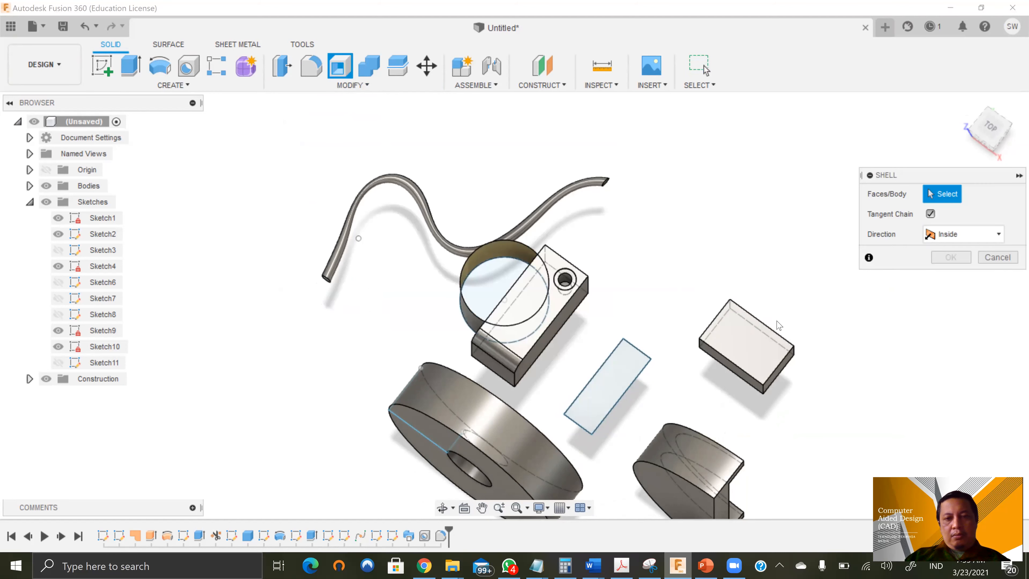
{"action": "left_click", "coordinate": [756, 340]}
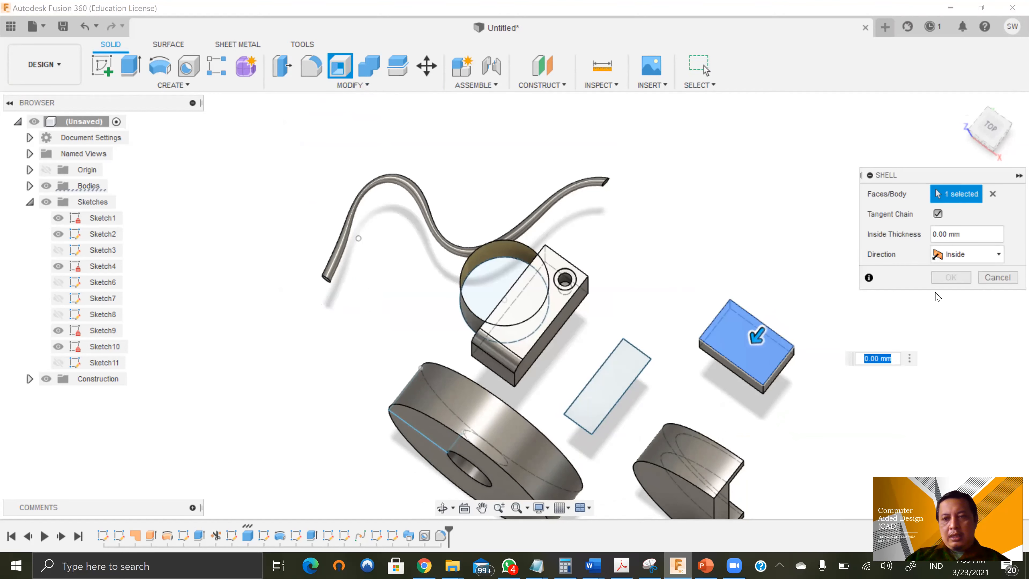
{"action": "left_click", "coordinate": [935, 234]}
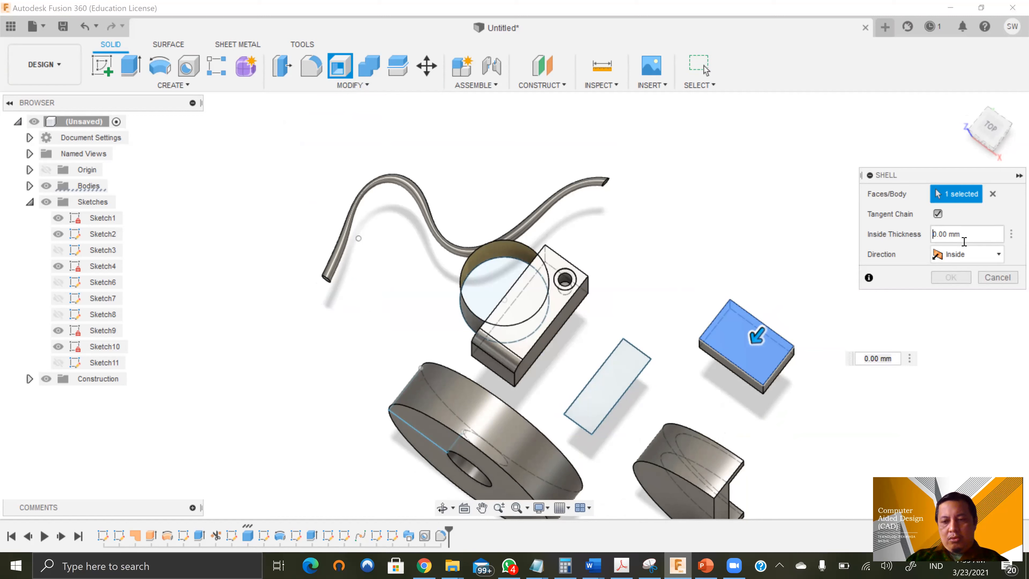
{"action": "key", "text": "Delete"}
{"action": "type", "text": "1"}
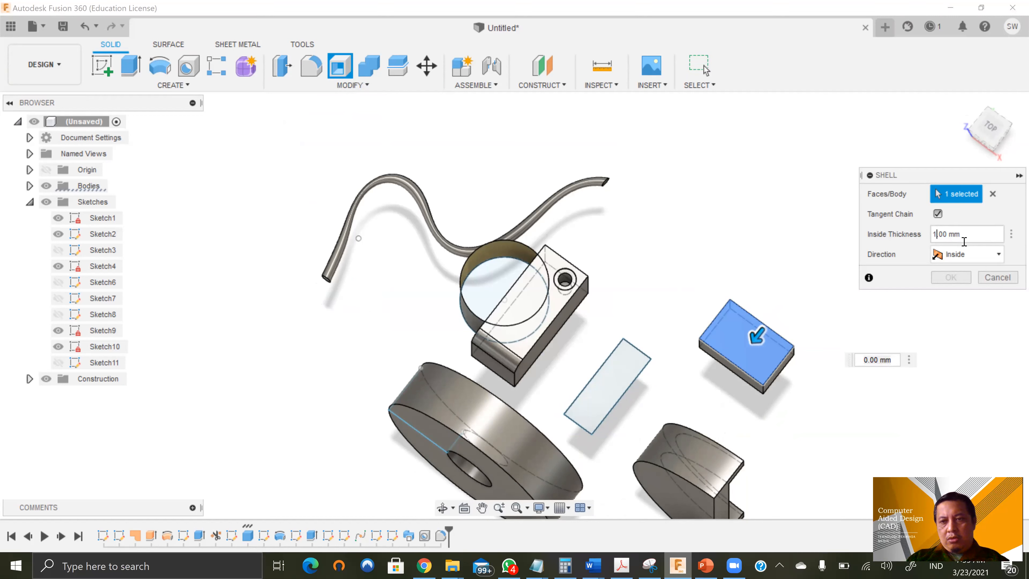
{"action": "left_click", "coordinate": [951, 278]}
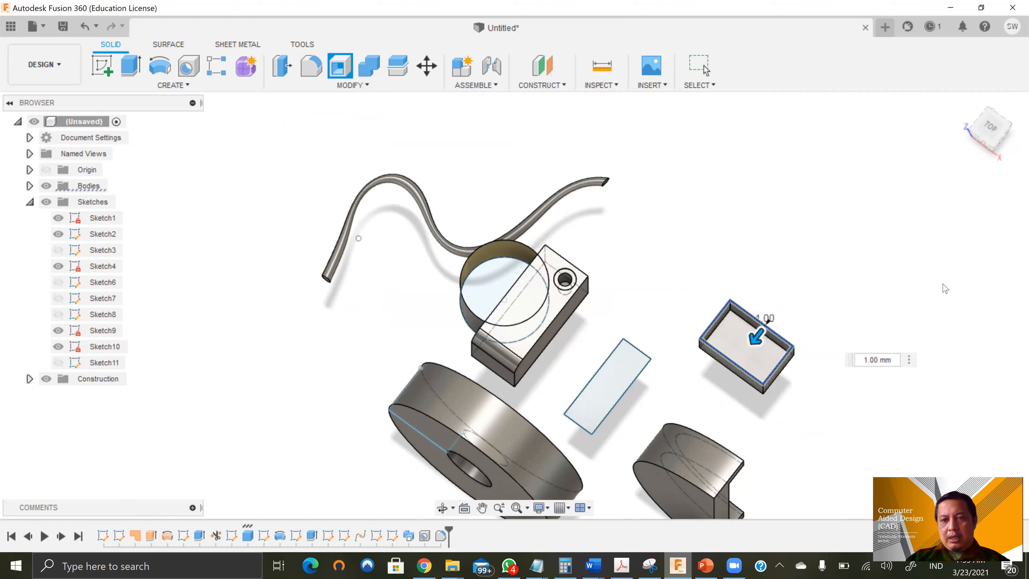
Examine the thin walls and open interior of the shelled box from an angle and up close
{"action": "scroll", "coordinate": [791, 357], "scroll_direction": "down", "scroll_amount": 2}
{"action": "scroll", "coordinate": [790, 358], "scroll_direction": "up", "scroll_amount": 3}
{"action": "middle_click_drag", "start_coordinate": [788, 368], "coordinate": [770, 377], "text": "shift"}
{"action": "middle_click_drag", "start_coordinate": [757, 331], "coordinate": [765, 368], "text": "shift"}
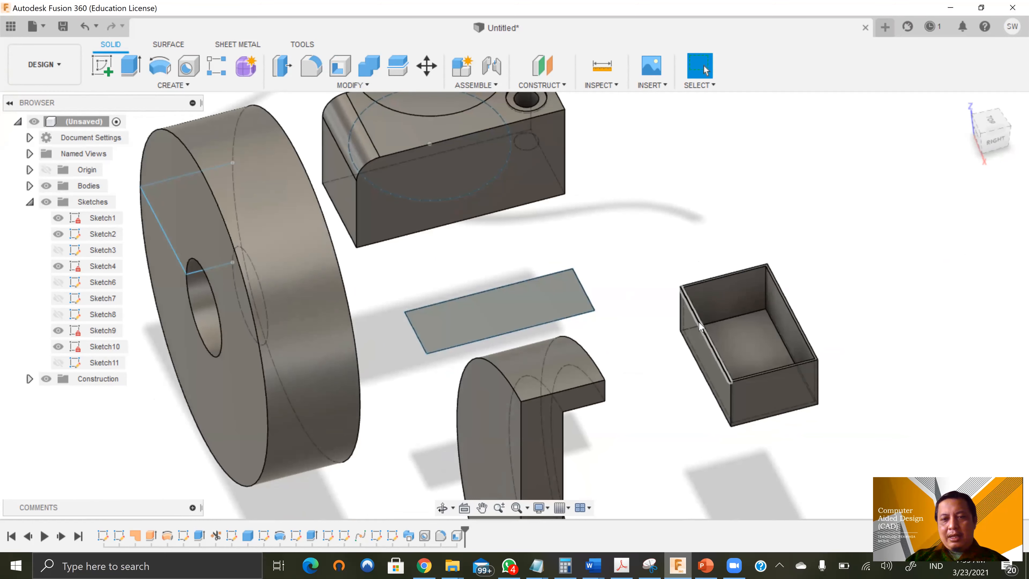
{"action": "scroll", "coordinate": [698, 321], "scroll_direction": "up", "scroll_amount": 3}
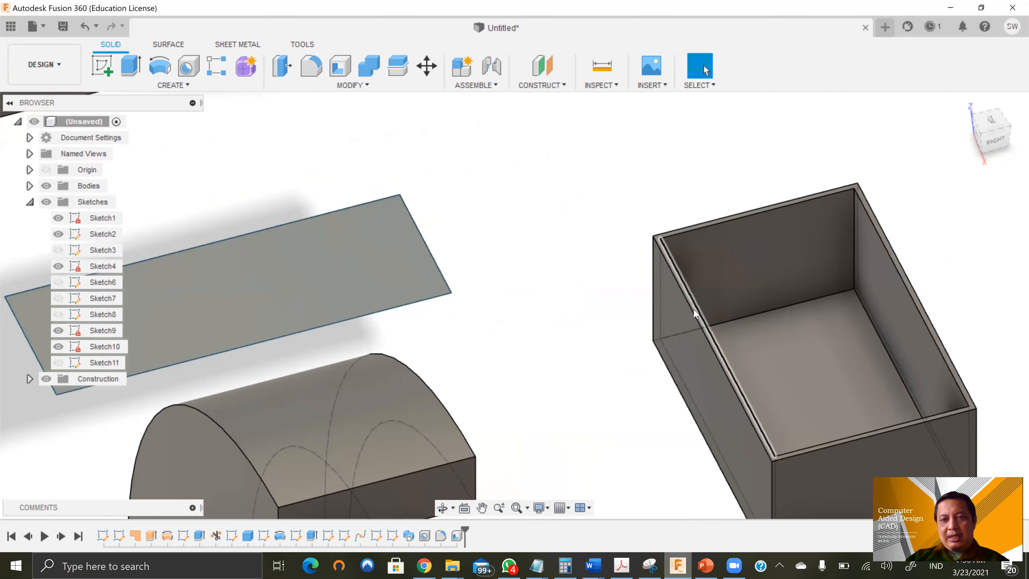
{"action": "scroll", "coordinate": [706, 330], "scroll_direction": "down", "scroll_amount": 2}
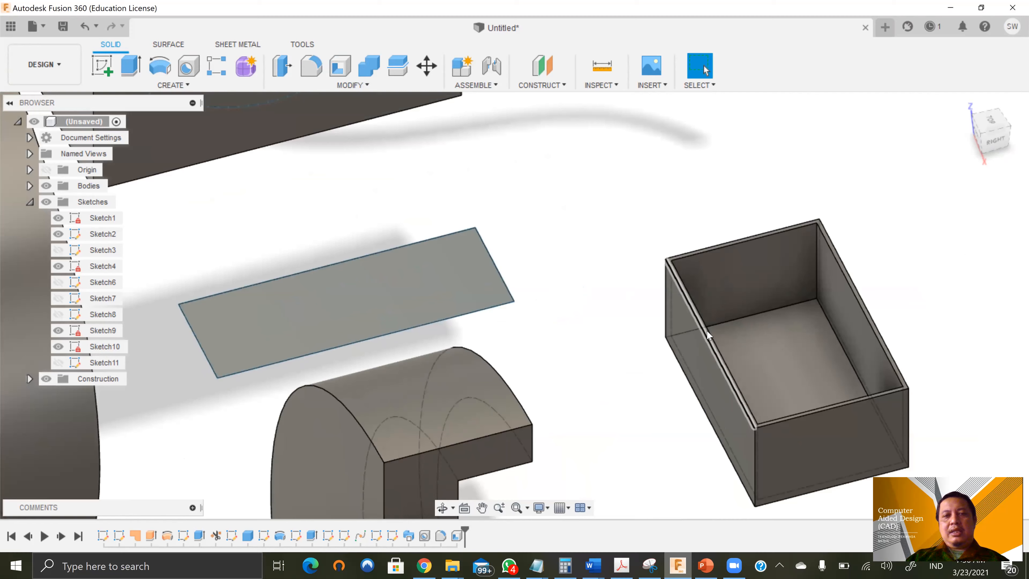
{"action": "scroll", "coordinate": [707, 331], "scroll_direction": "down", "scroll_amount": 5}
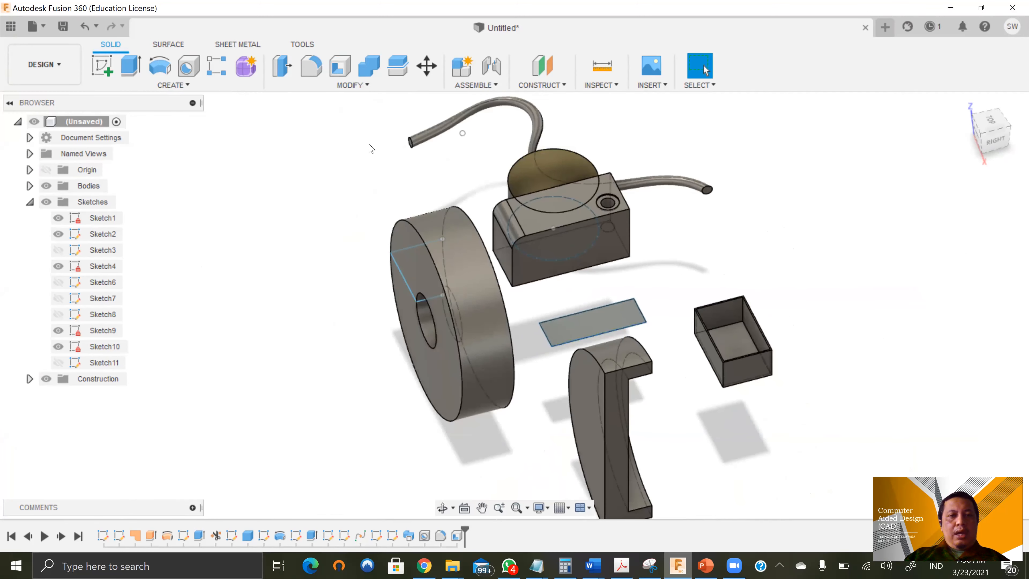
{"action": "left_click", "coordinate": [348, 86]}
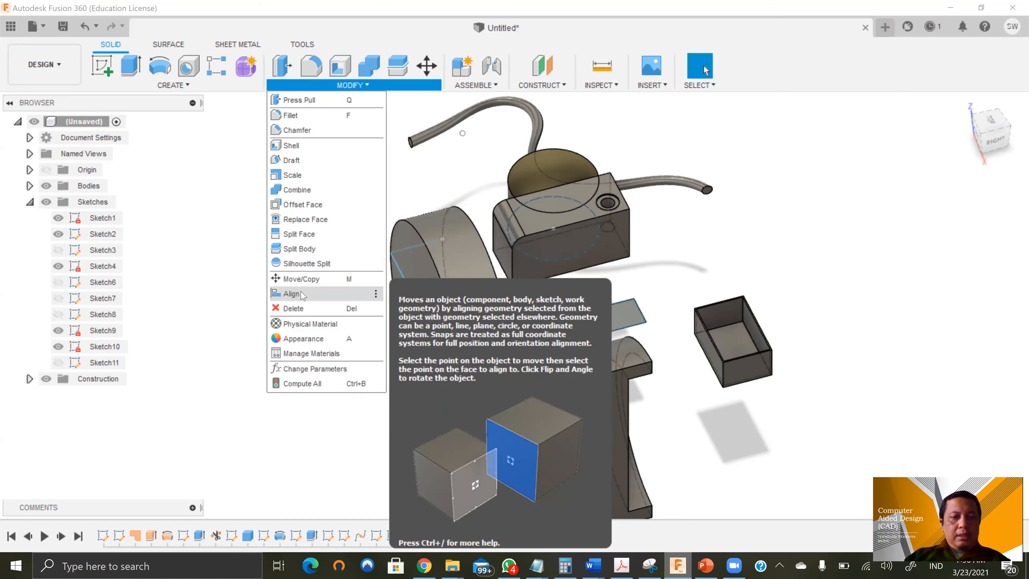
{"action": "left_click", "coordinate": [824, 168]}
{"action": "scroll", "coordinate": [627, 247], "scroll_direction": "down", "scroll_amount": 4}
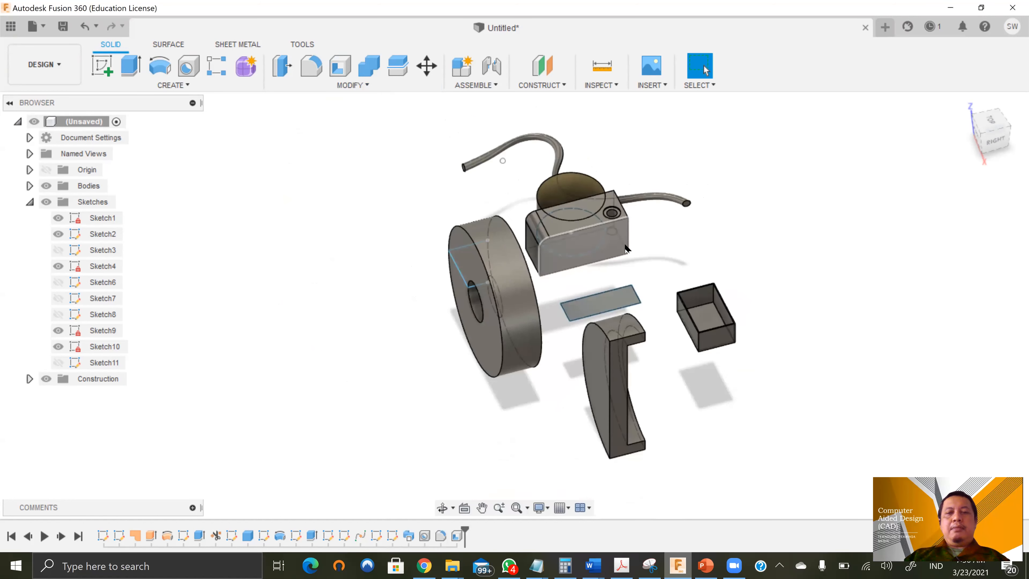
{"action": "middle_click_drag", "start_coordinate": [731, 236], "coordinate": [774, 262], "text": "shift"}
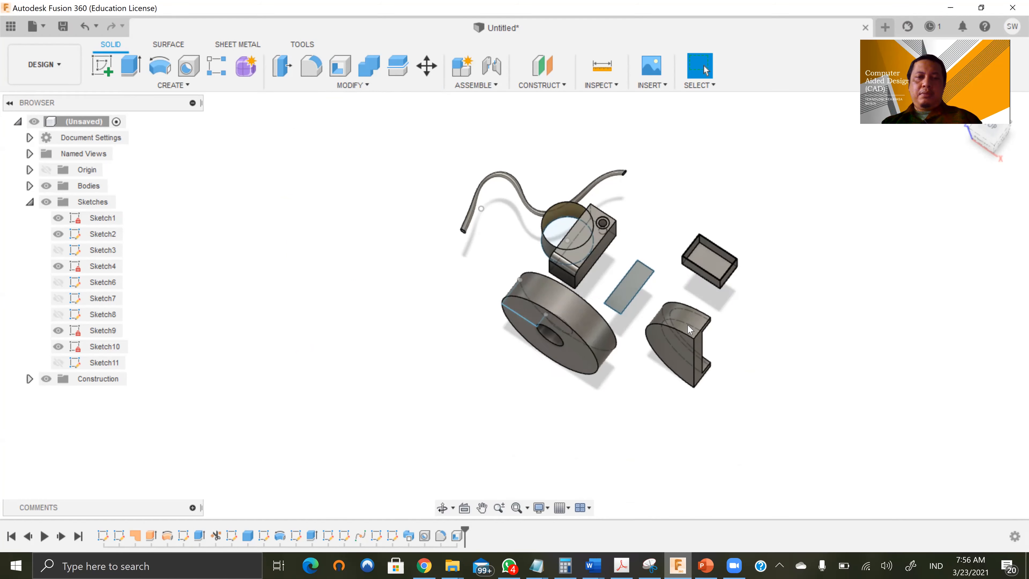
{"action": "scroll", "coordinate": [663, 246], "scroll_direction": "up", "scroll_amount": 2}
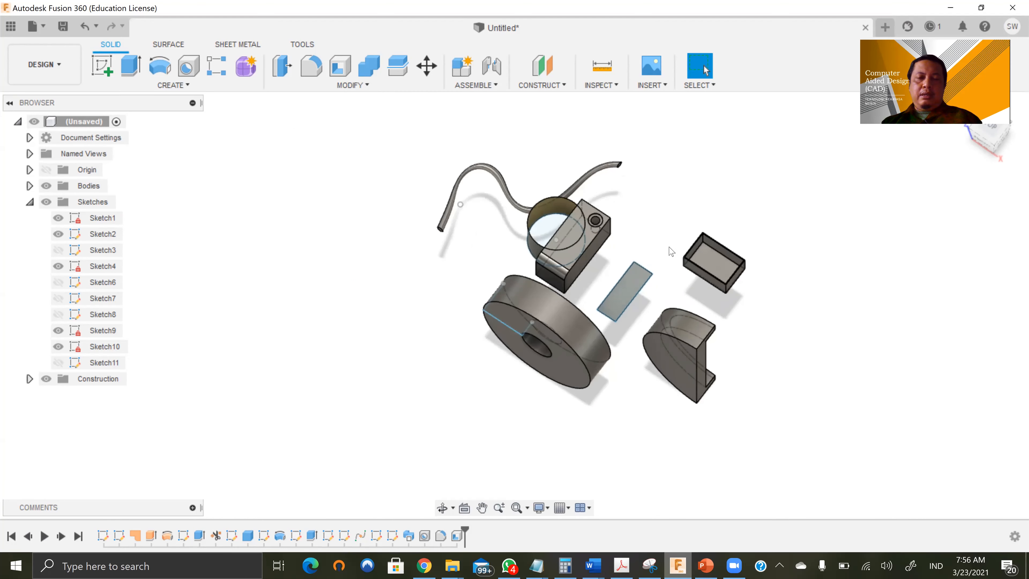
{"action": "scroll", "coordinate": [671, 252], "scroll_direction": "up", "scroll_amount": 2}
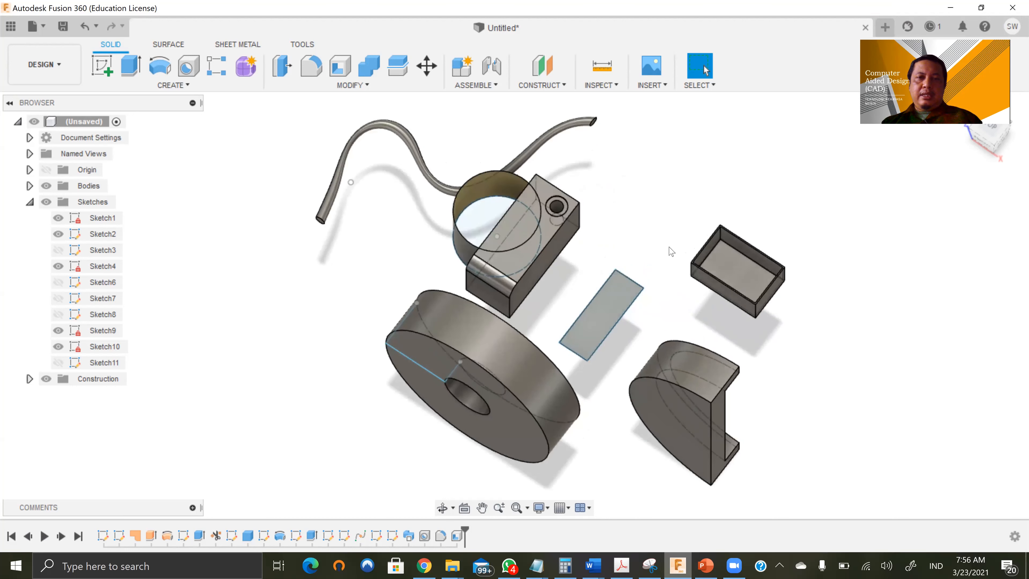